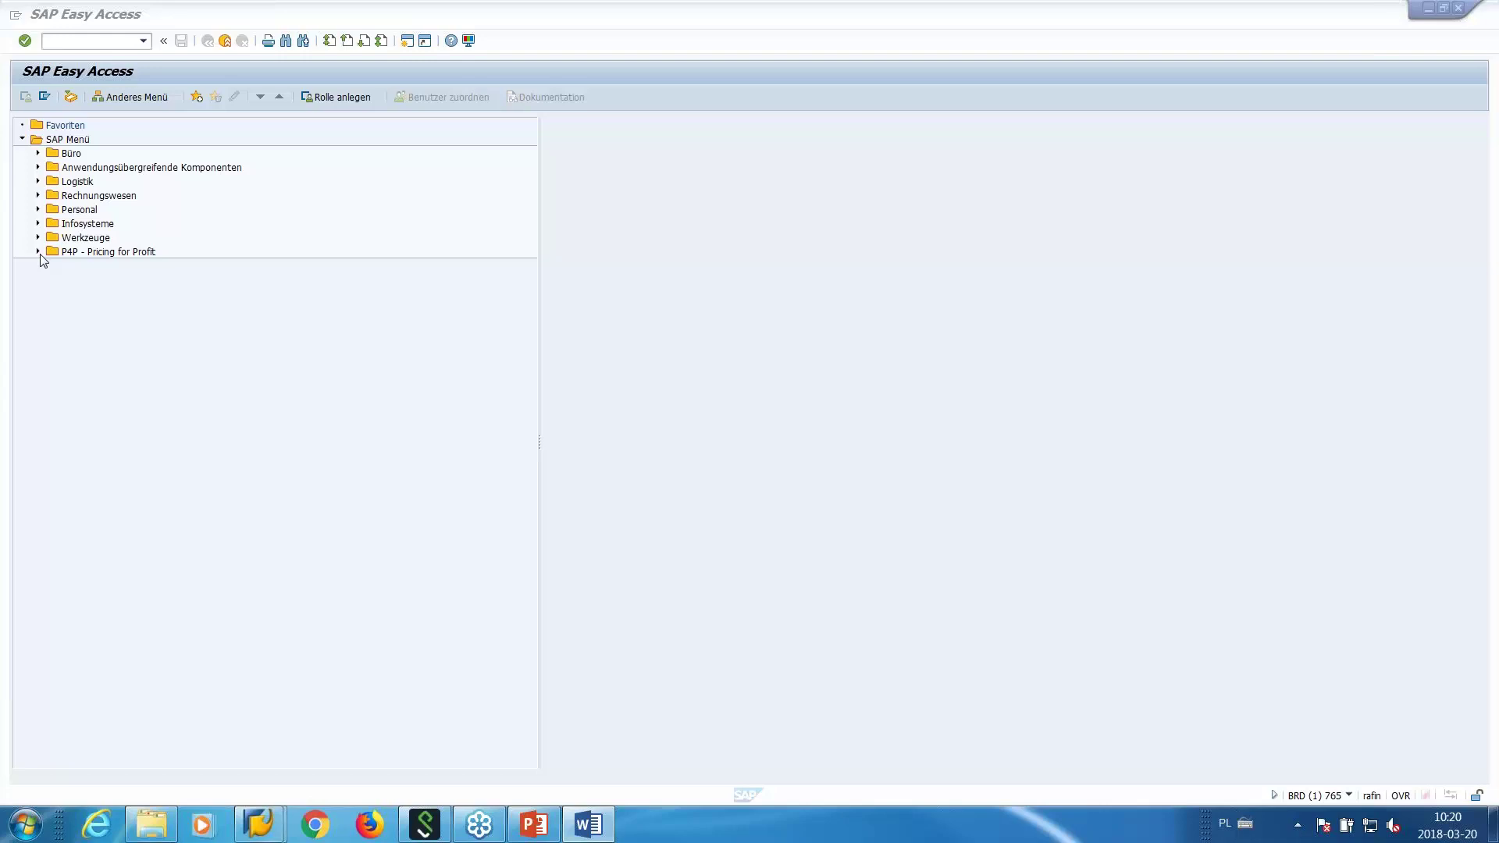
Open the P4P - Cockpit transaction from the P4P - Pricing for Profit folder.
left_click(39, 253)
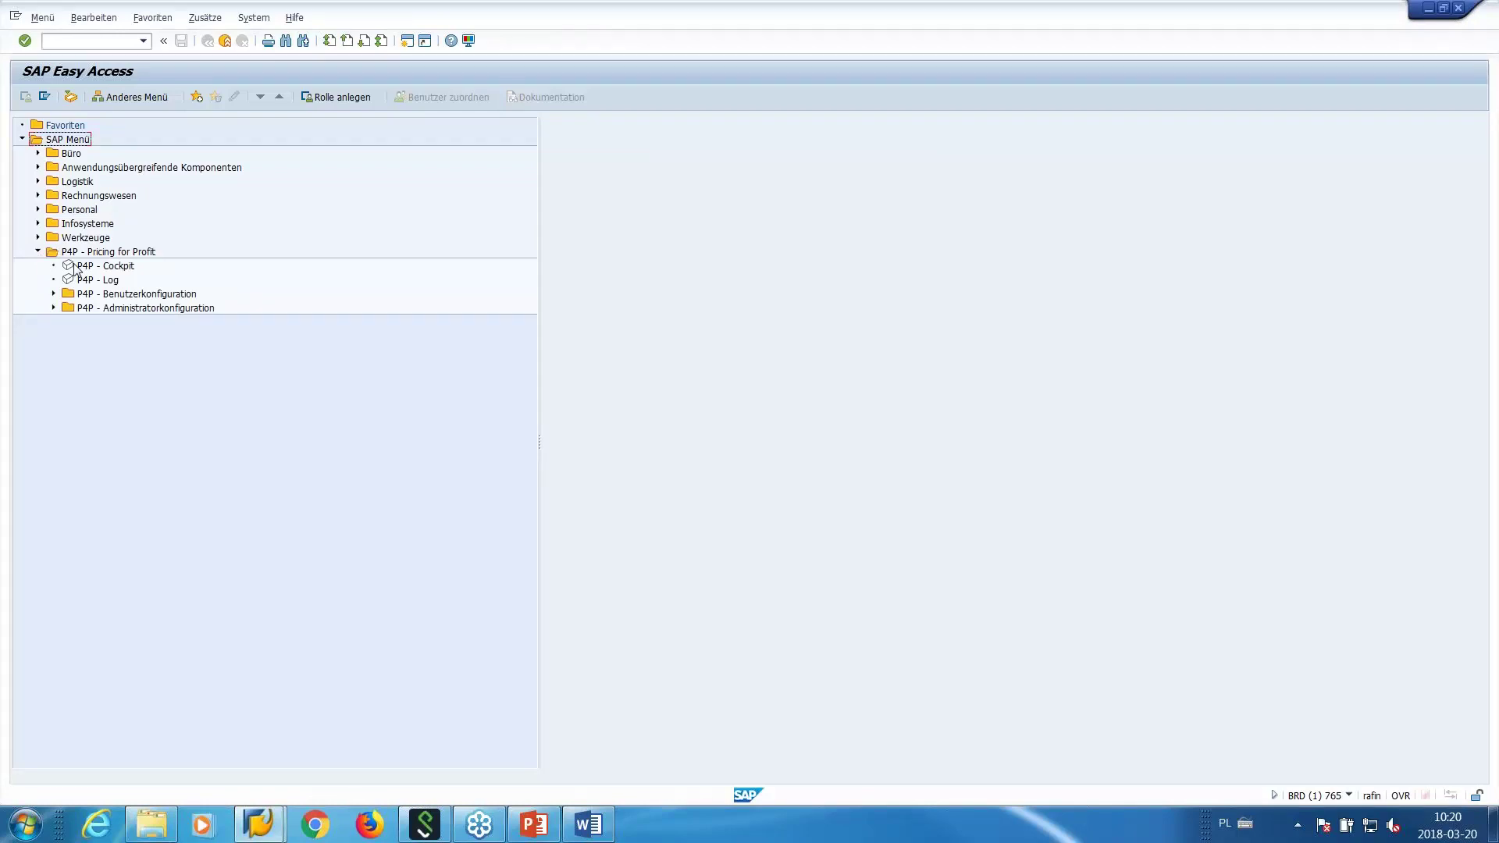
left_click(101, 266)
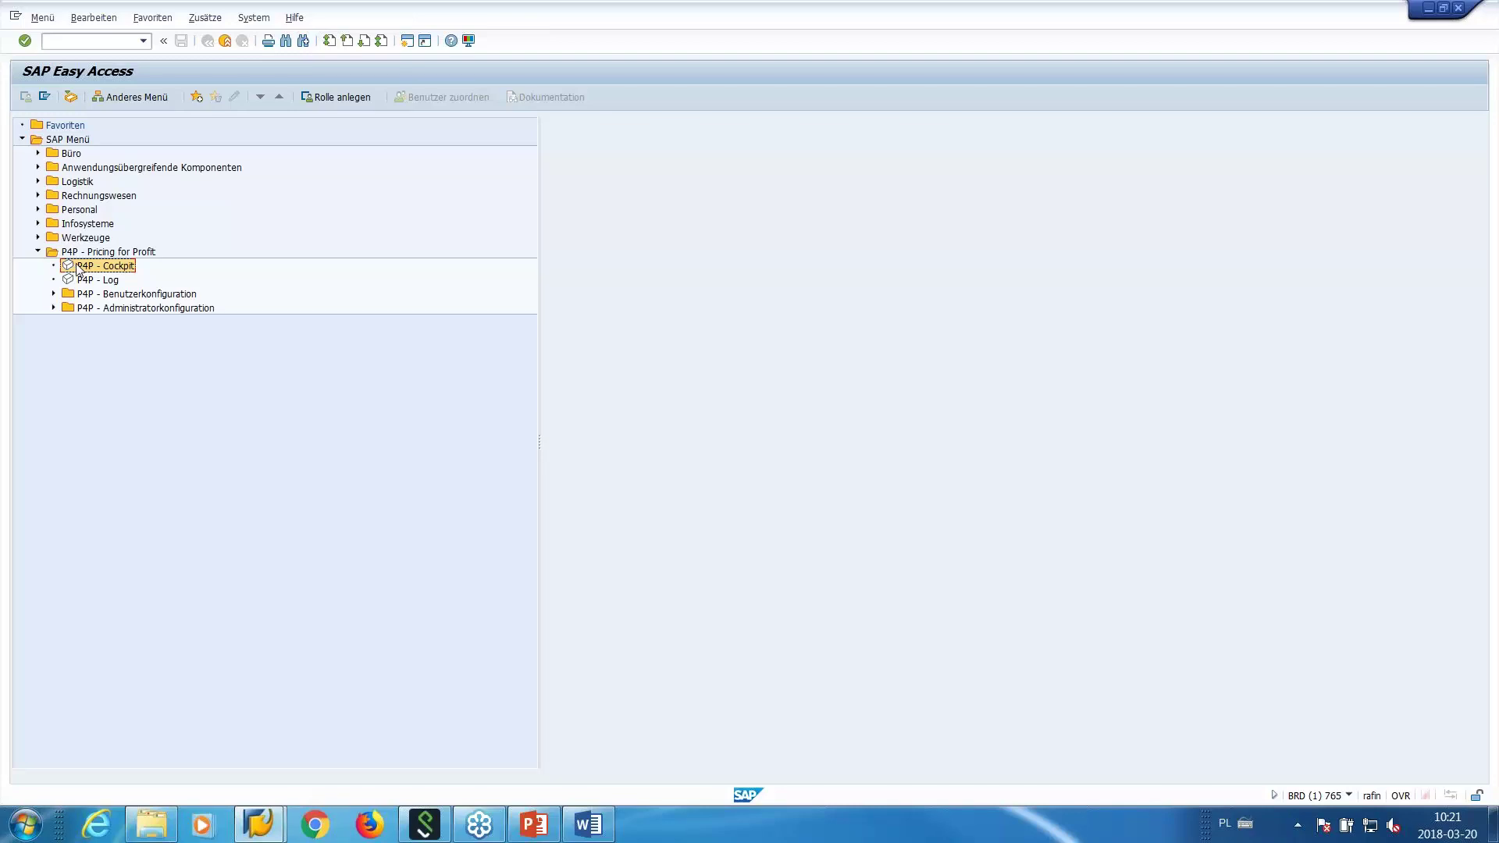
double_click(94, 266)
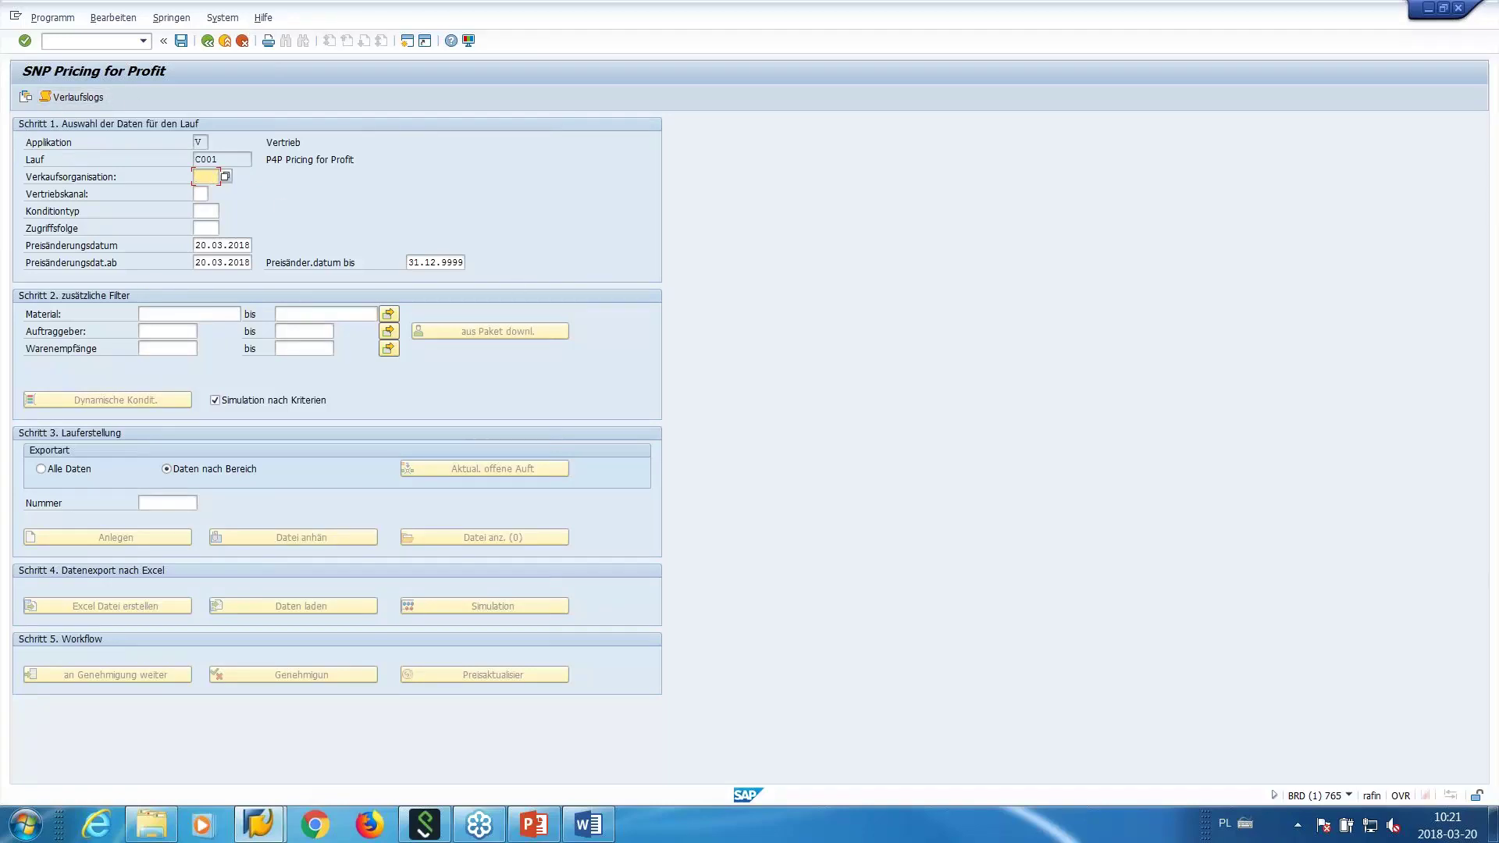
Set the Verkaufsorganisation to 1000 and the Vertriebskanal to P4.
left_click(210, 179)
left_click(215, 192)
key("Tab")
key("Return")
left_click(202, 193)
left_click(205, 210)
key("Return")
key("Tab")
Set the Konditiontyp to ZPFP and the Zugriffsfolge to 305 and have the entries validated.
left_click(206, 211)
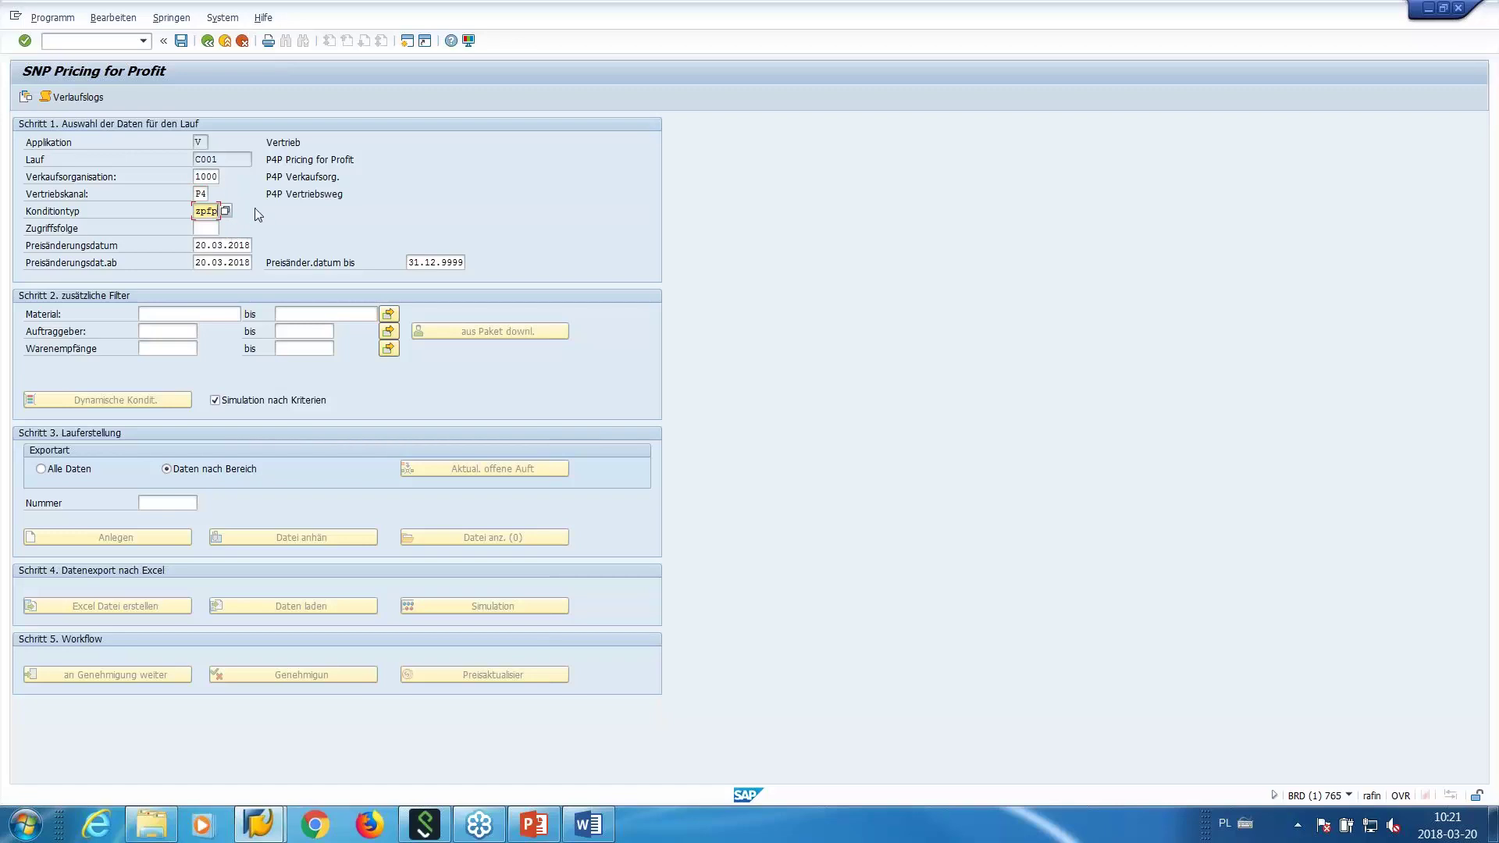
left_click(207, 228)
left_click(205, 243)
key("Return")
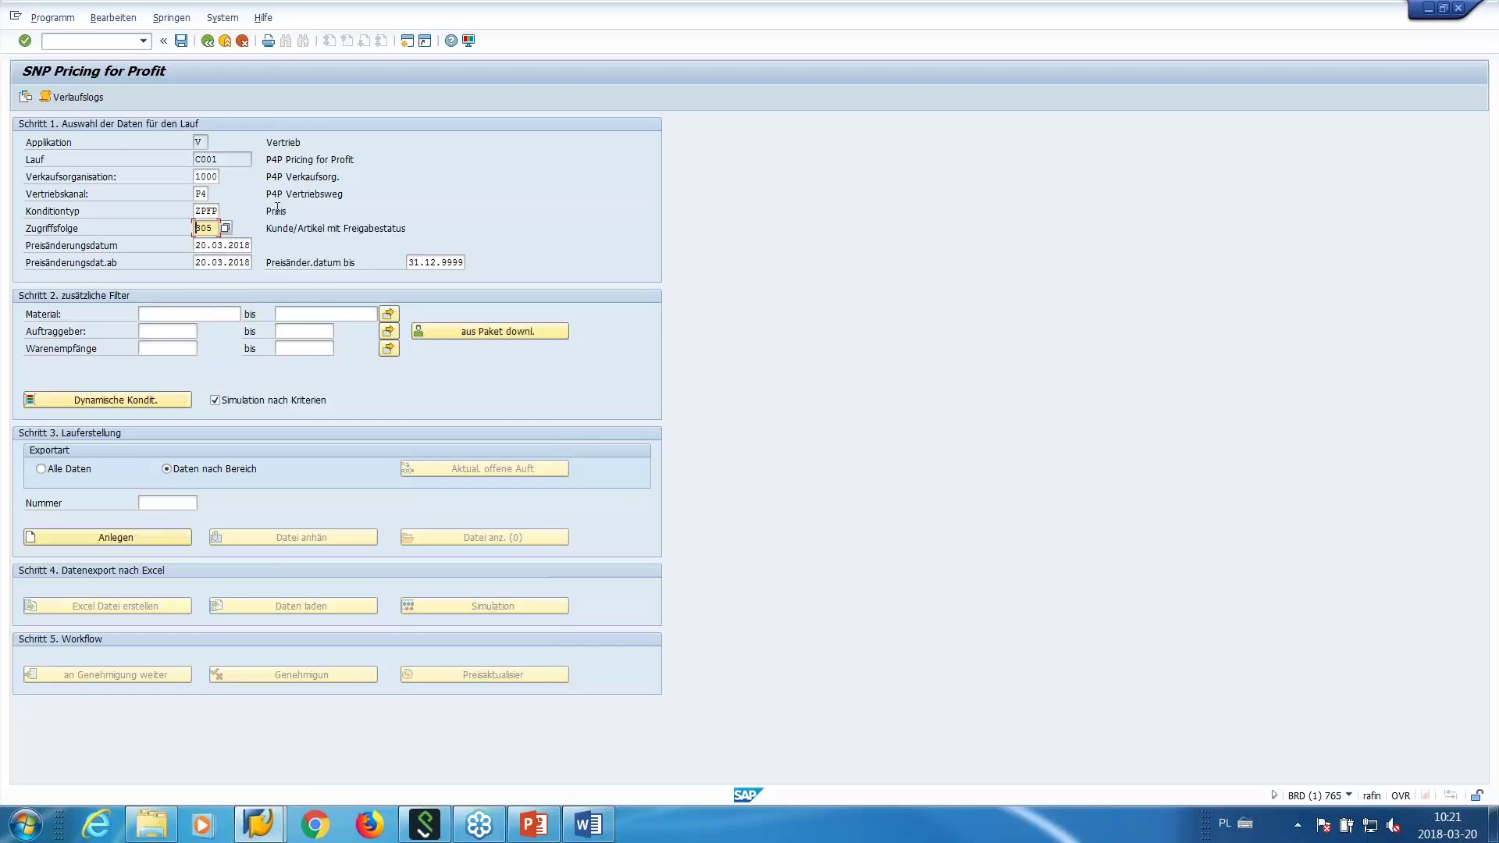
Review the Preisänderungsdatum and the start and end dates of the price change period.
left_click(244, 240)
key("shift+Tab")
left_click(244, 248)
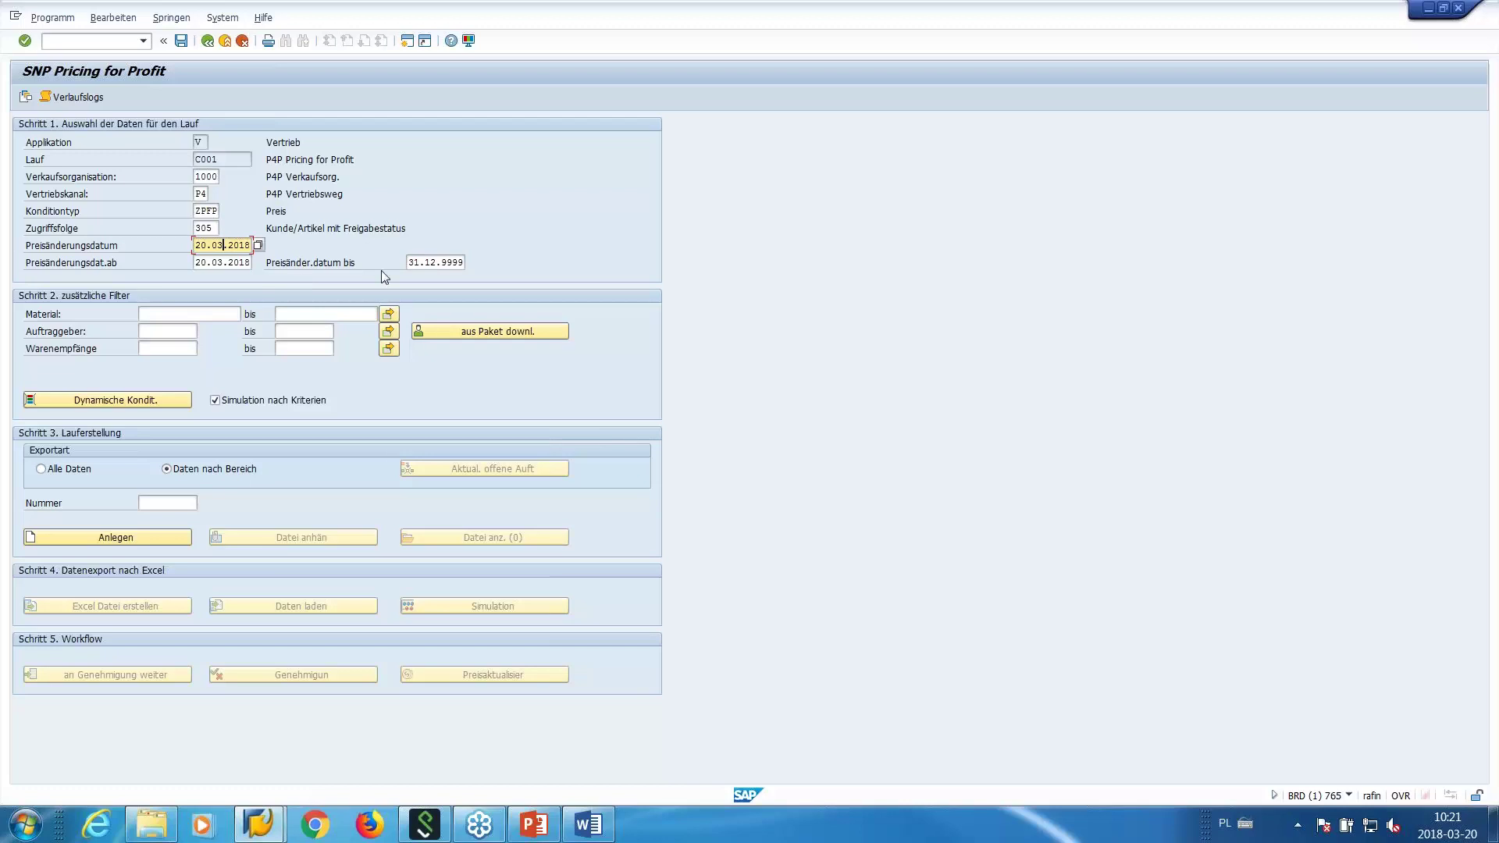
left_click(140, 265)
left_click(196, 263)
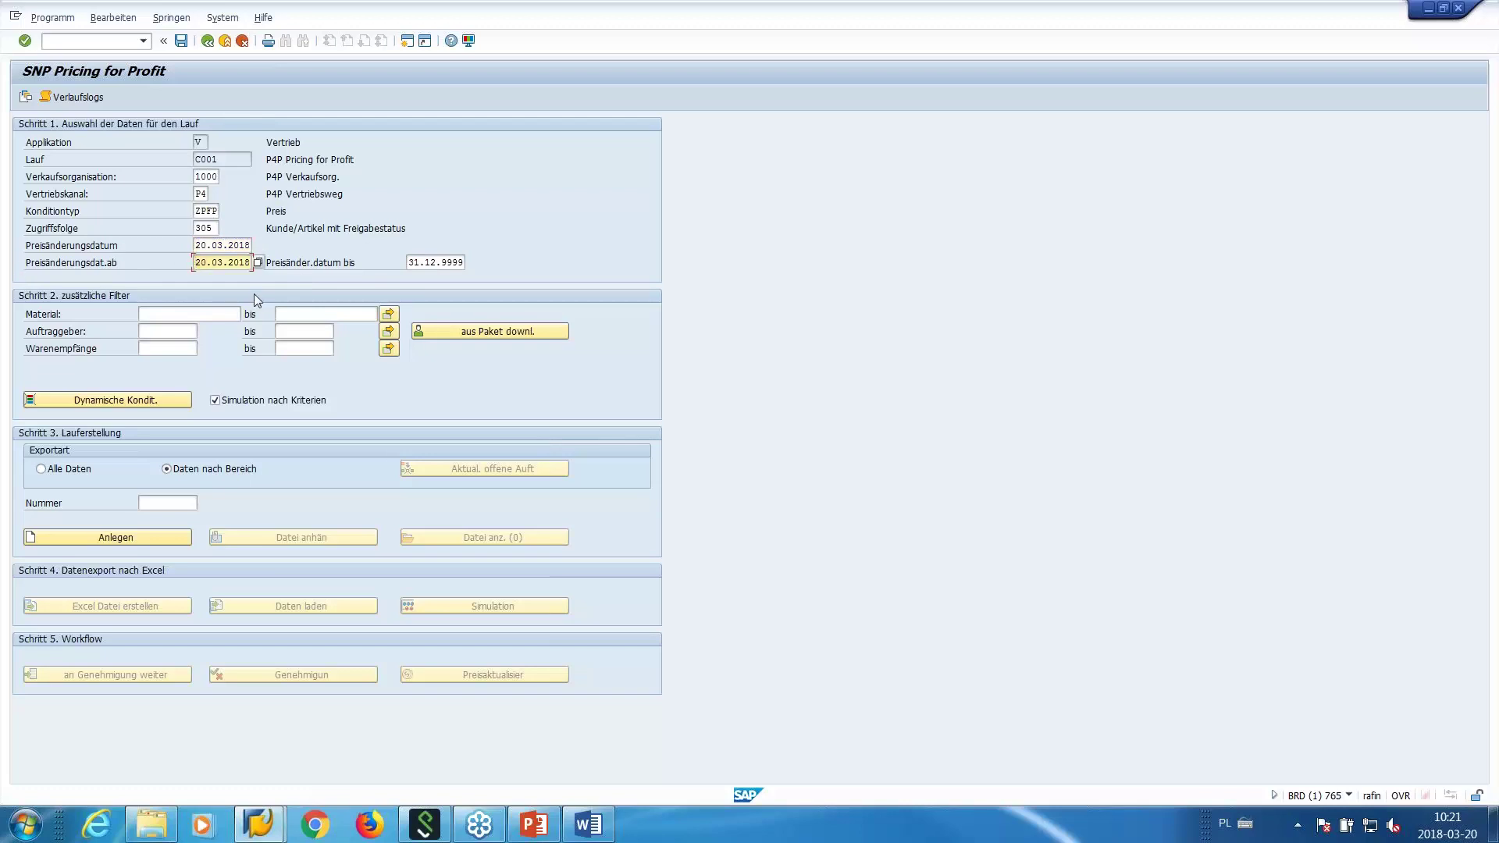
left_click(462, 264)
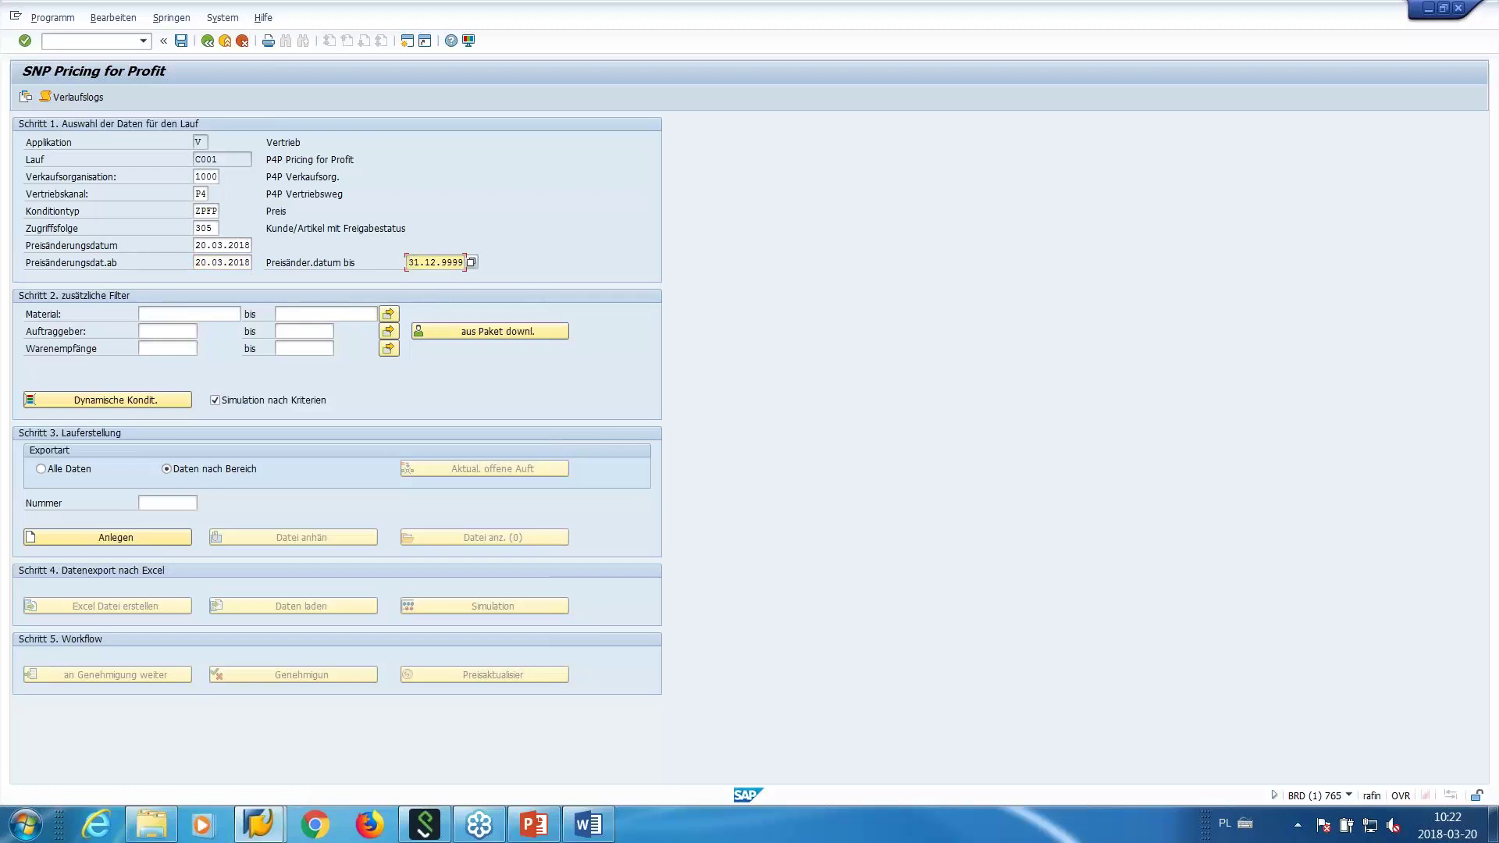
left_click(427, 264)
Filter the data to materials 220 to 225 and enter the customer number as Auftraggeber.
left_click(183, 315)
key("alt+Tab")
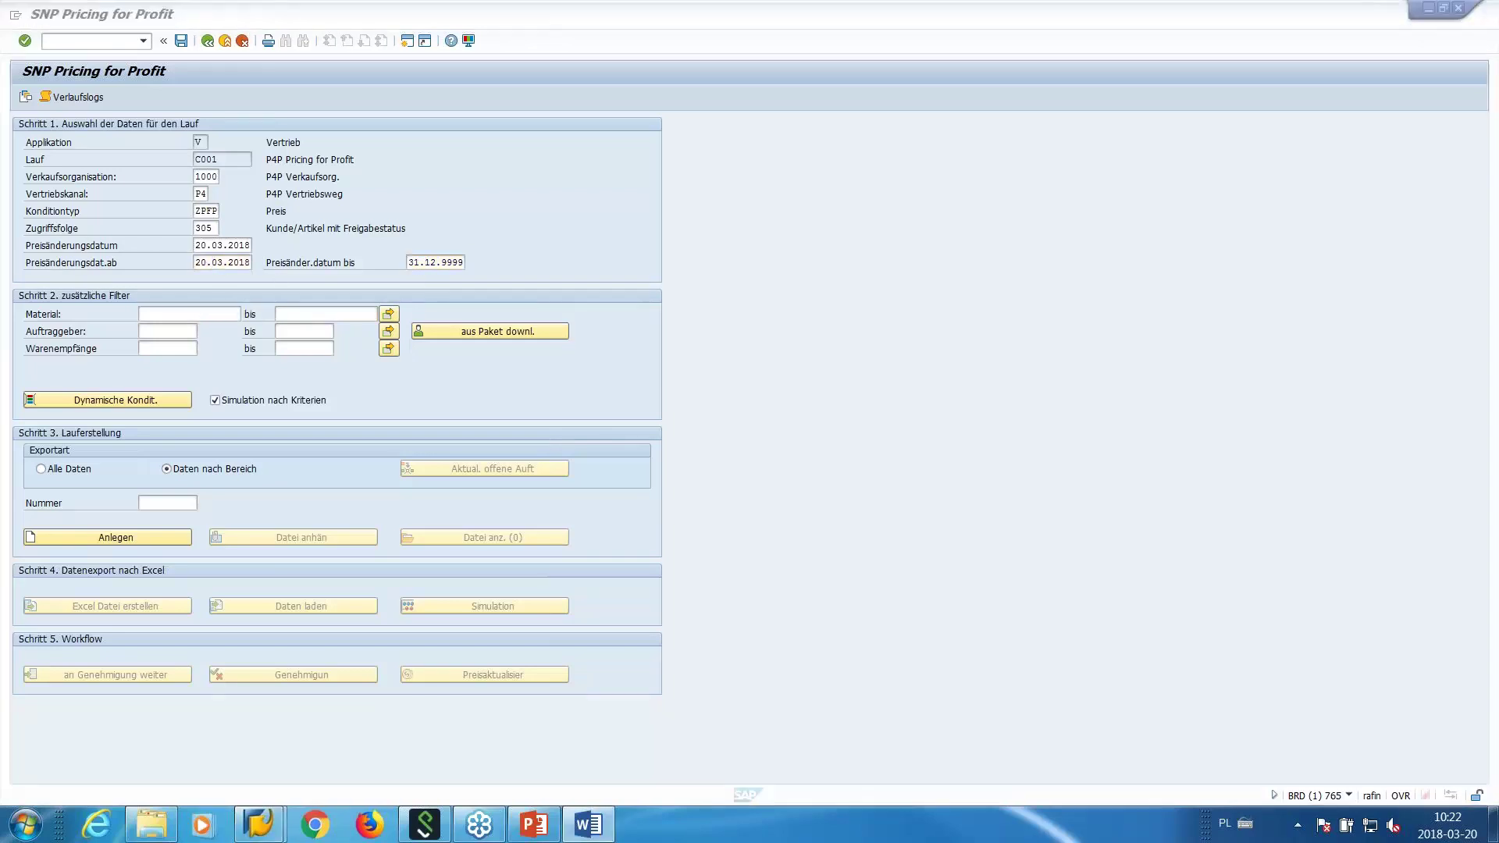
left_click(172, 317)
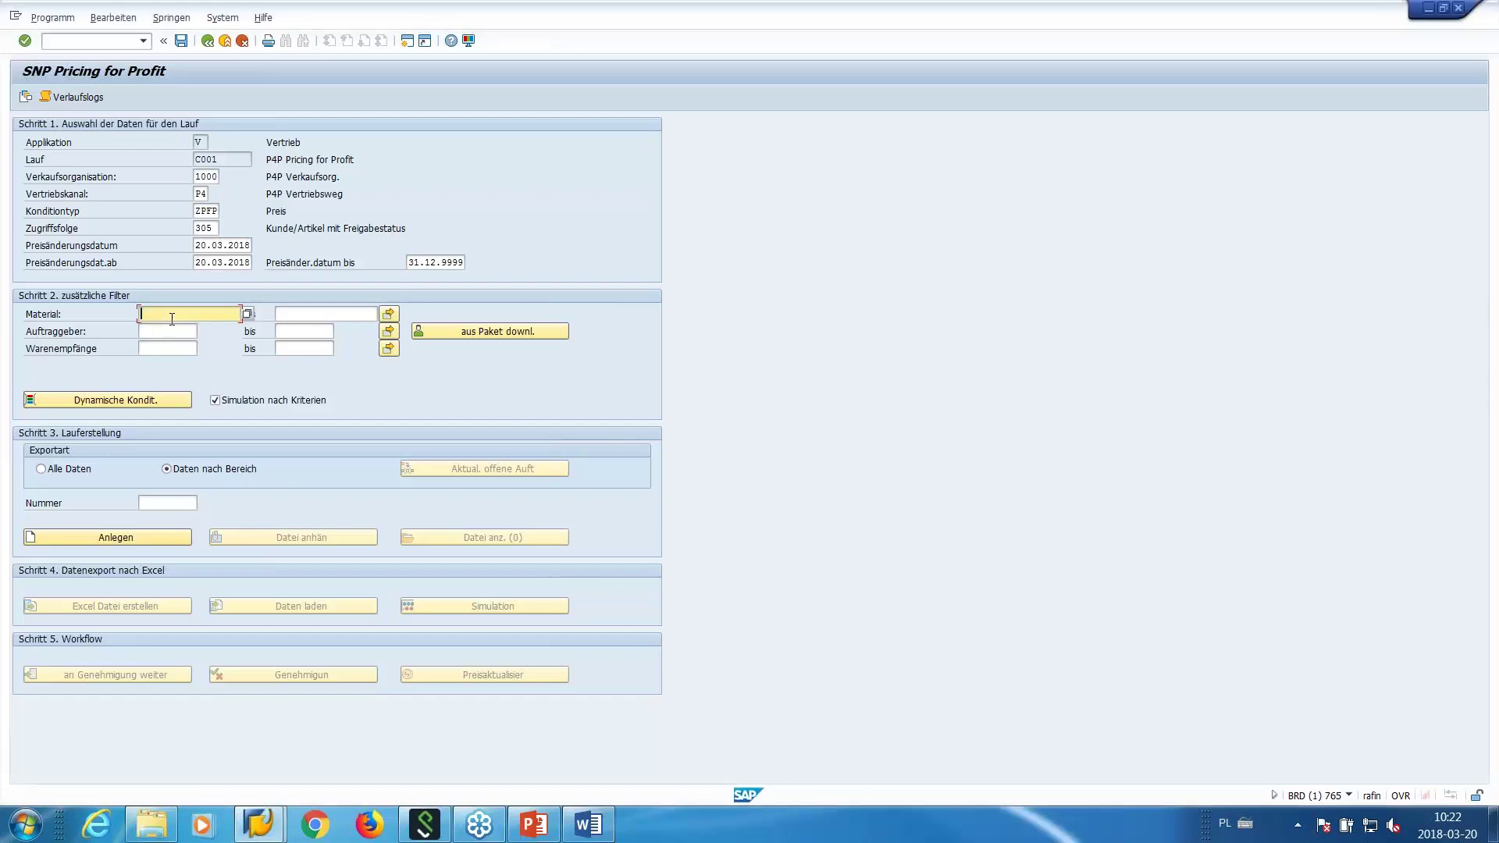
type("220")
left_click(316, 317)
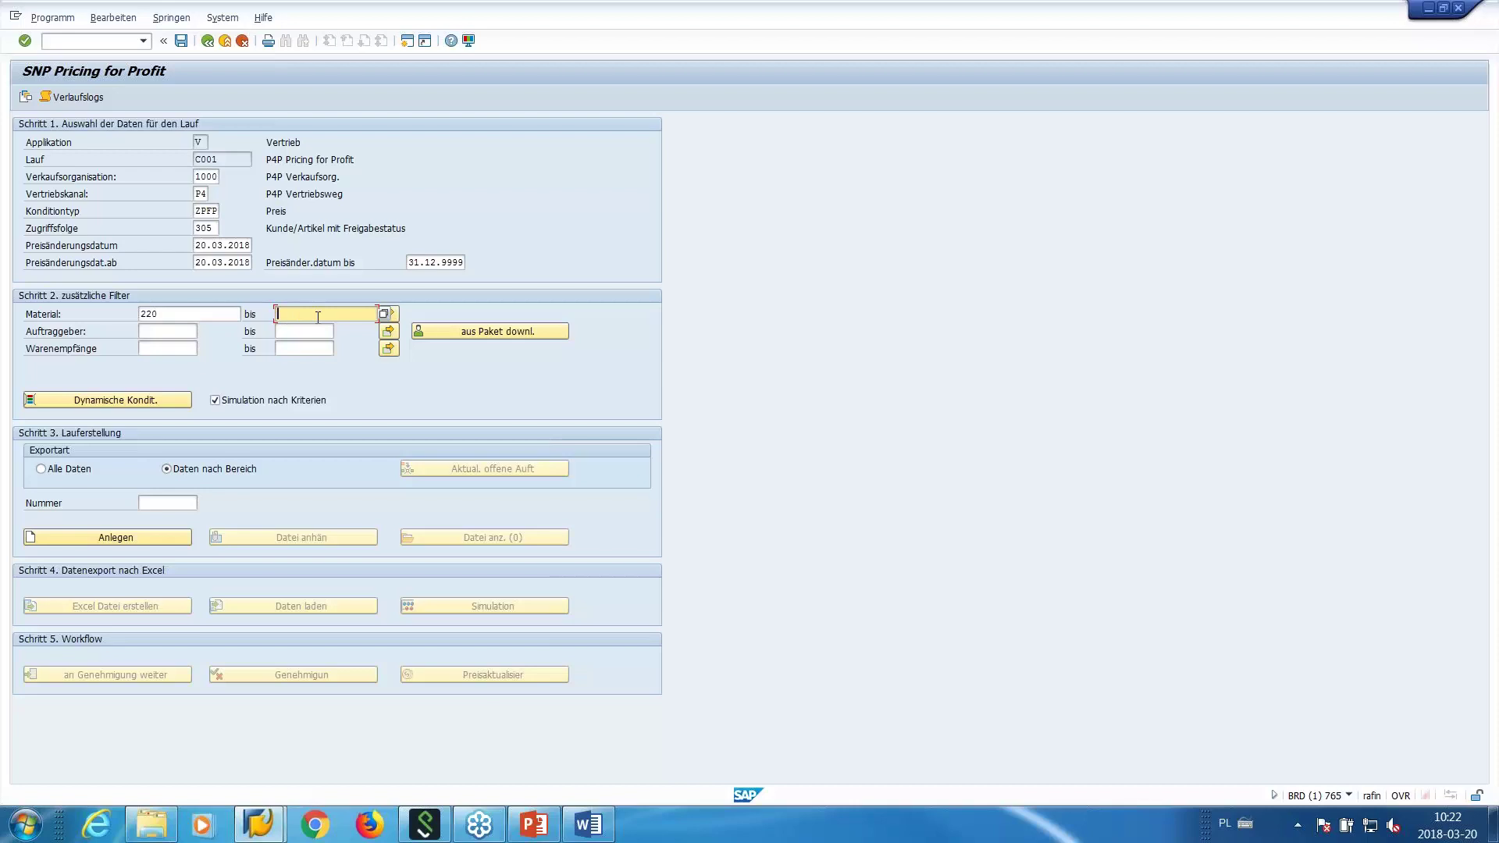
type("225")
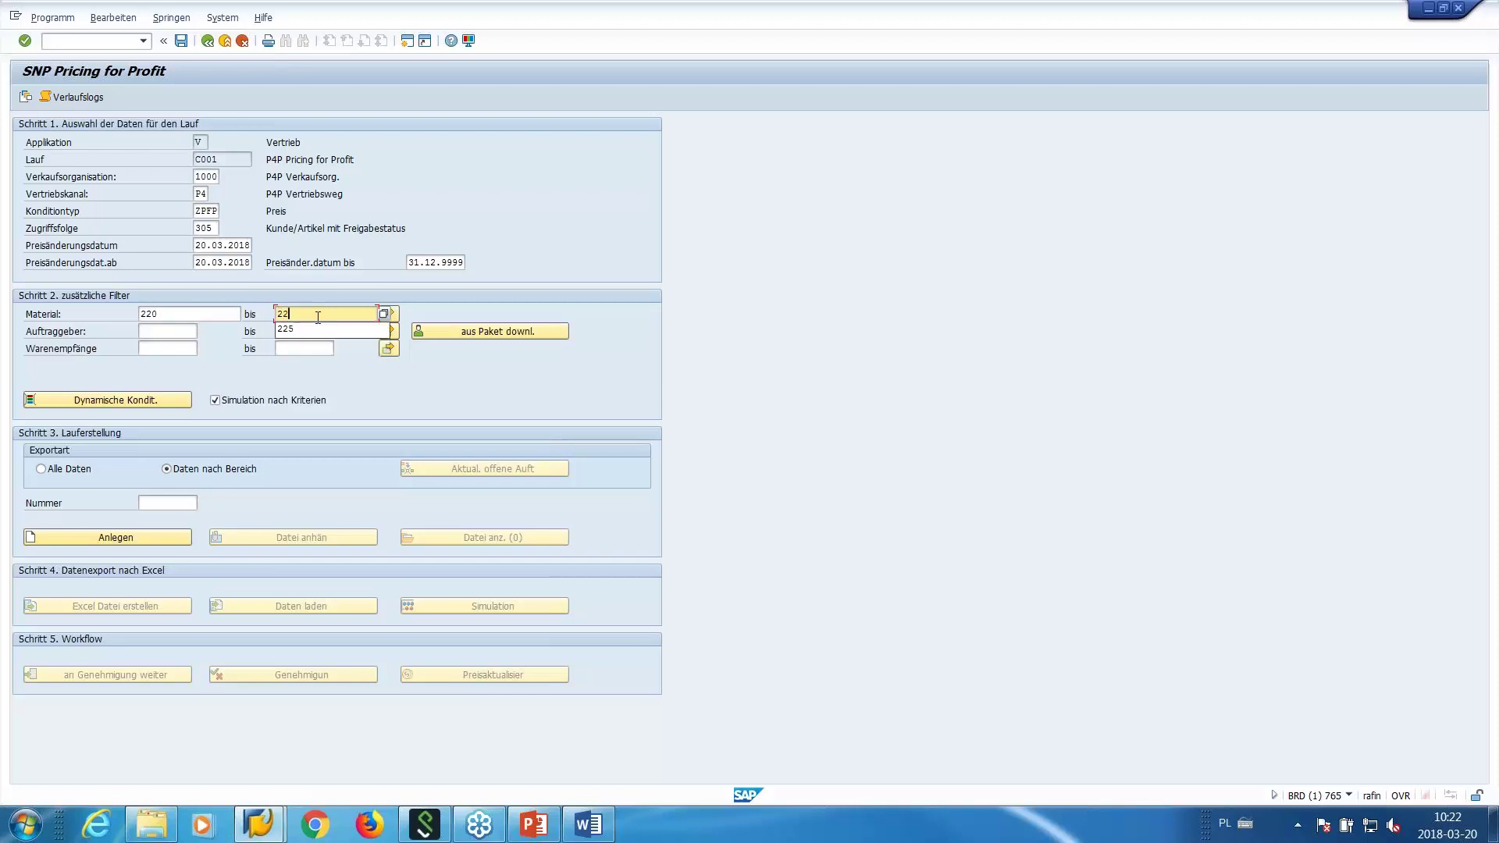
left_click(187, 331)
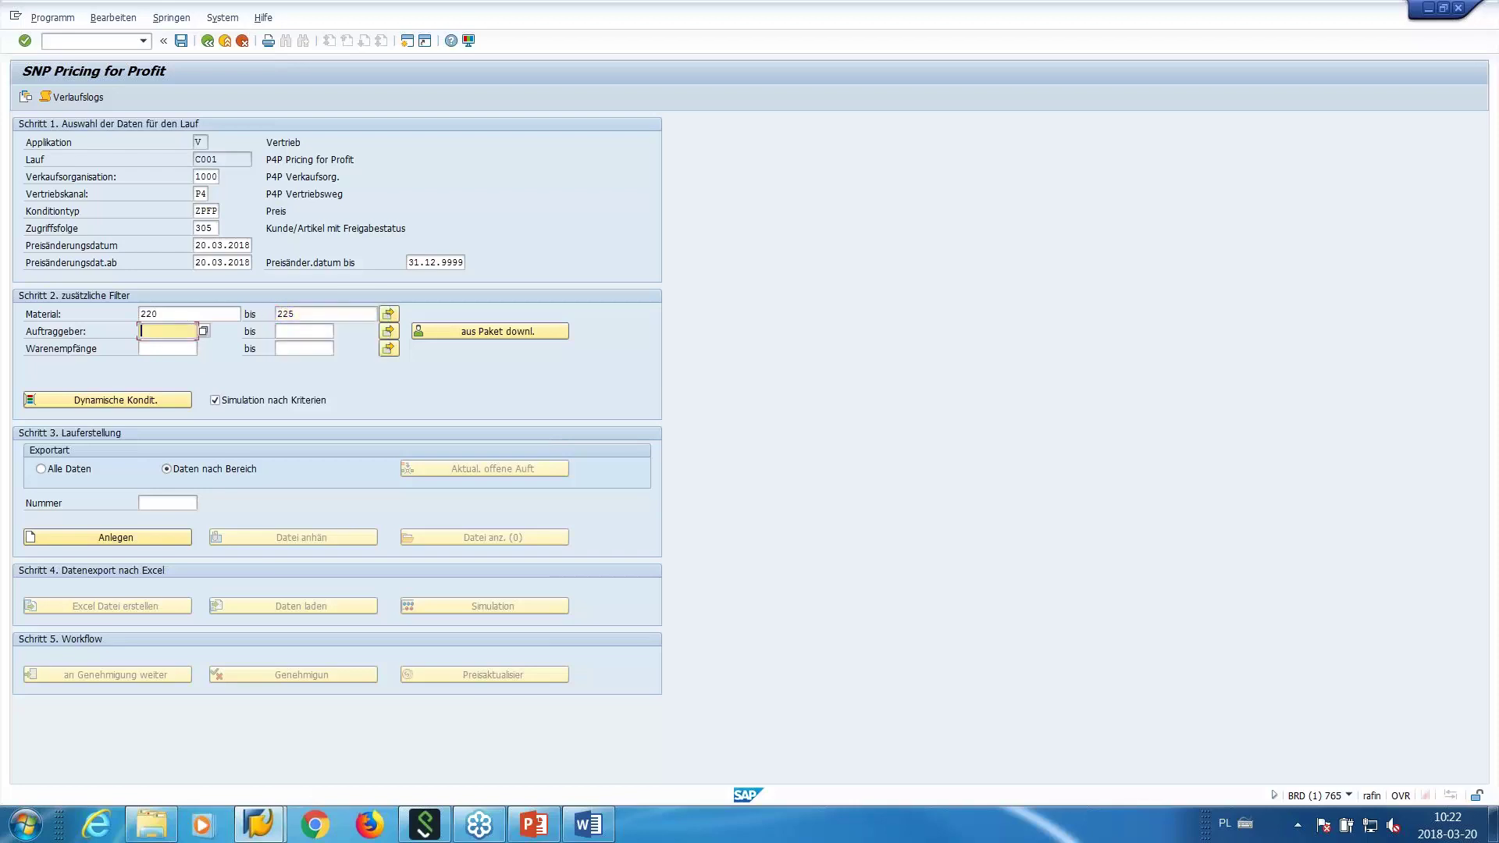
type("4444")
key("Escape")
Change the Zugriffsfolge to 306.
left_click(213, 228)
key("BackSpace")
type("6")
key("Return")
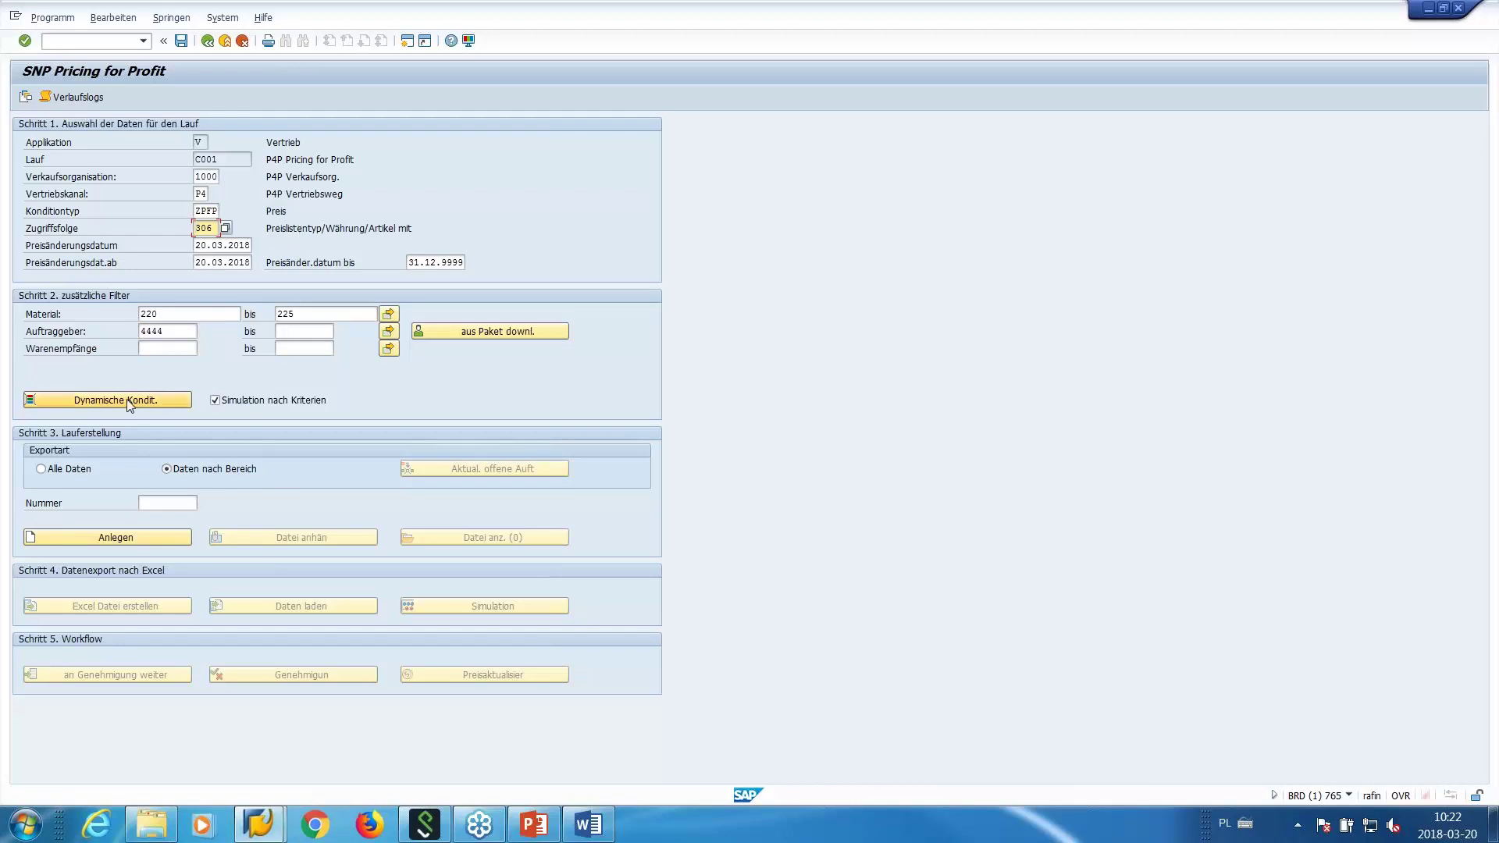
Examine the Preisliste and Belegwährung filters among the dynamic conditions and return to the cockpit.
left_click(66, 400)
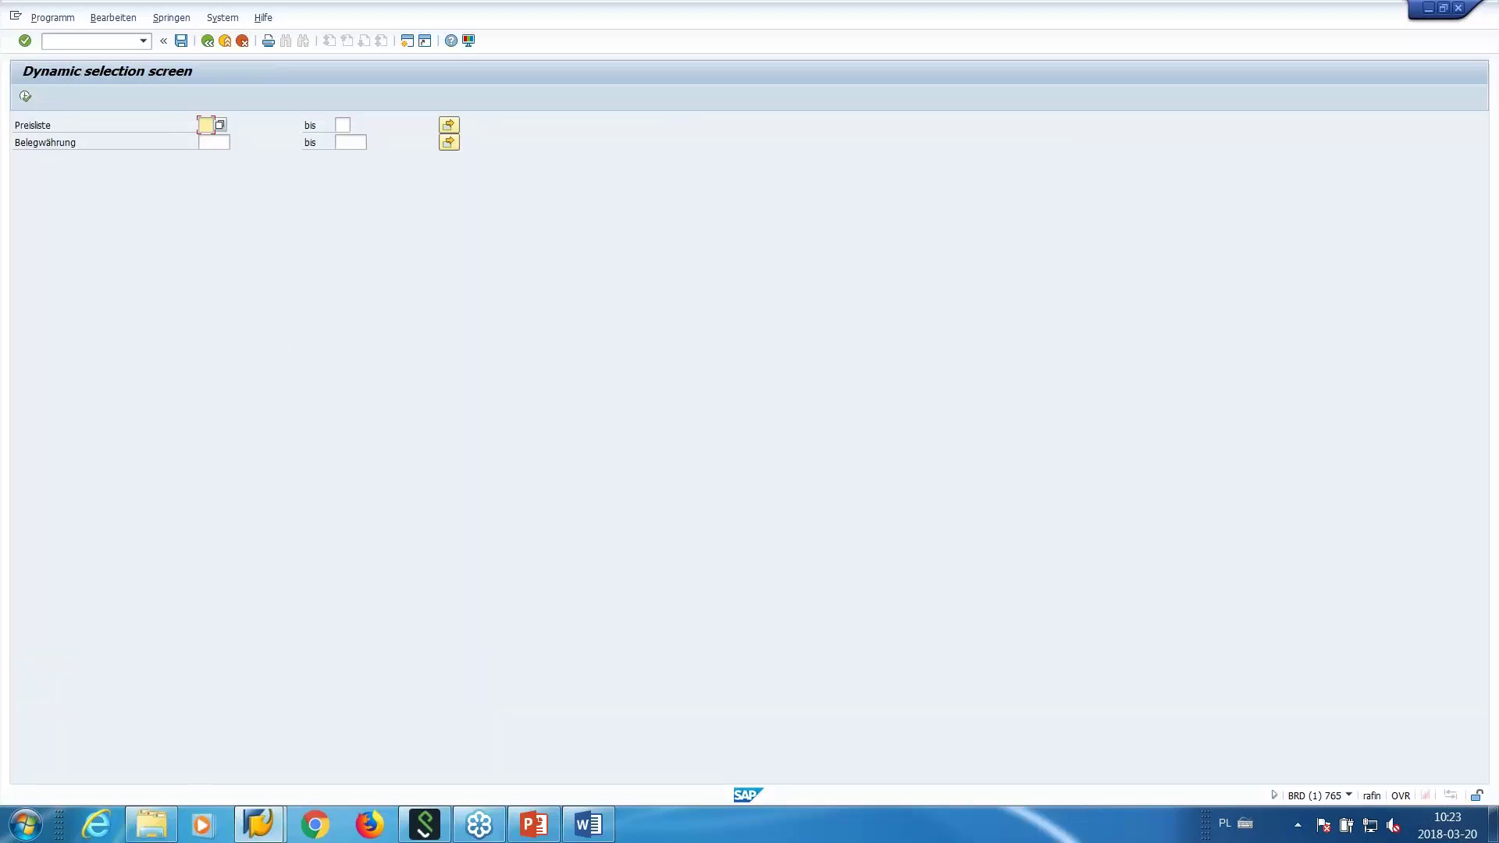
left_click(205, 141)
left_click(207, 125)
left_click(209, 141)
left_click(207, 126)
left_click(209, 141)
left_click(207, 126)
left_click(208, 43)
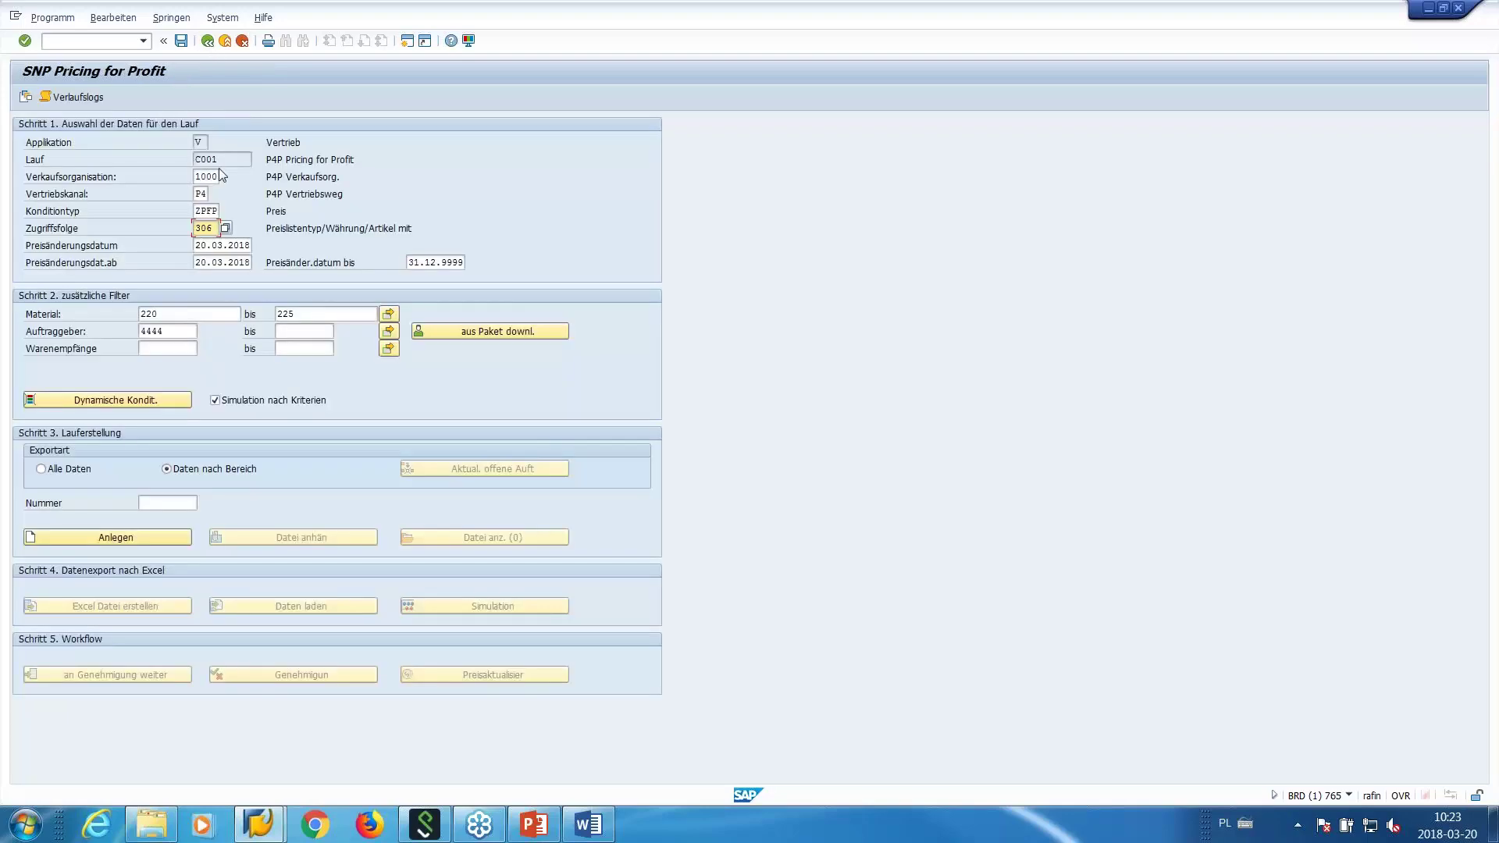
Set the Zugriffsfolge back to 305.
key("BackSpace")
type("5")
key("Return")
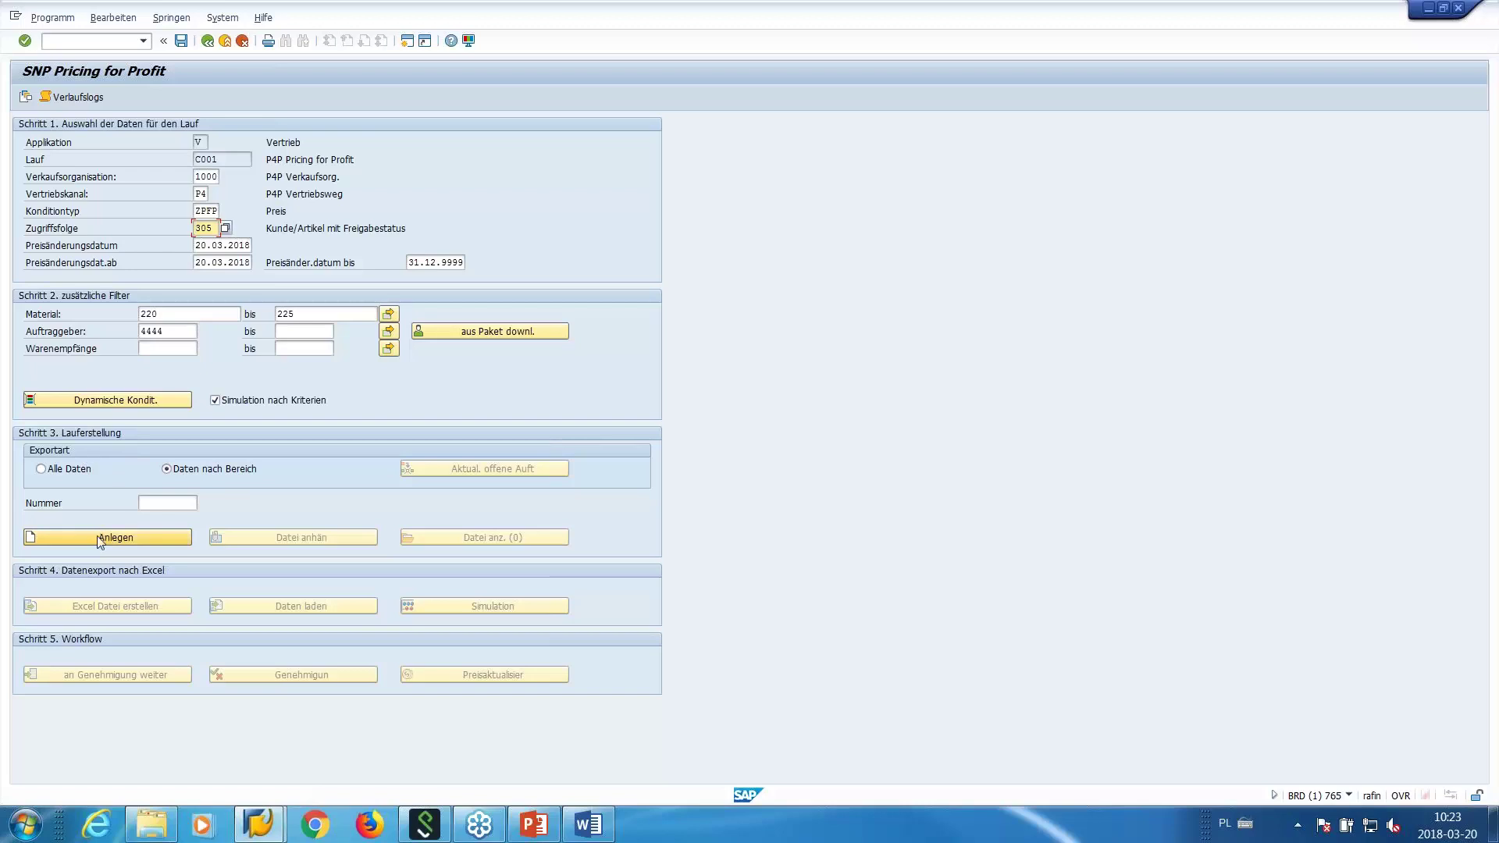
Create a new run with the description "Test 20032018 DE".
left_click(122, 540)
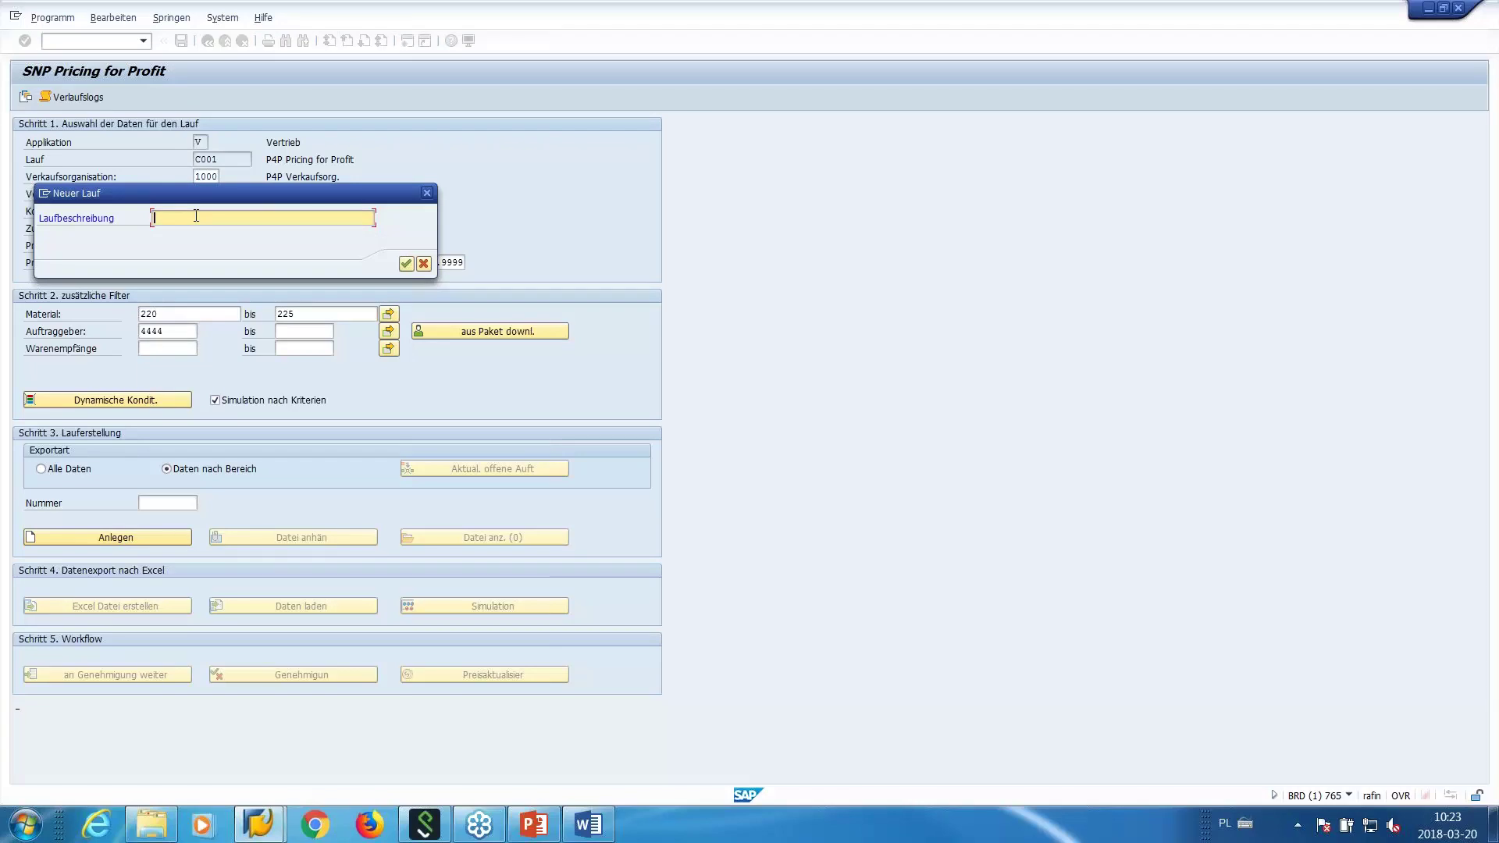
type("Test ")
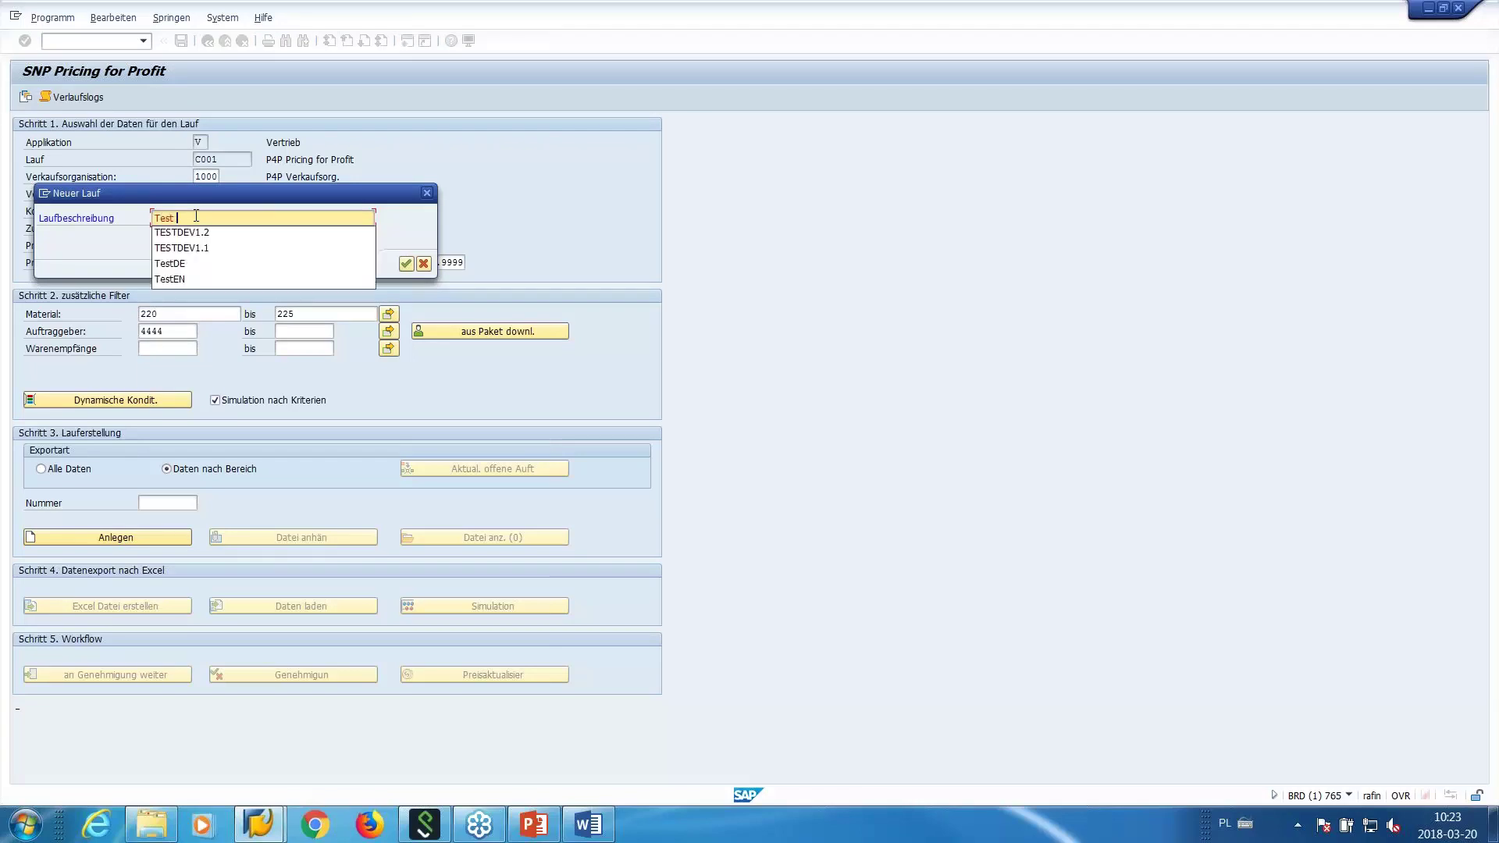
type("200320")
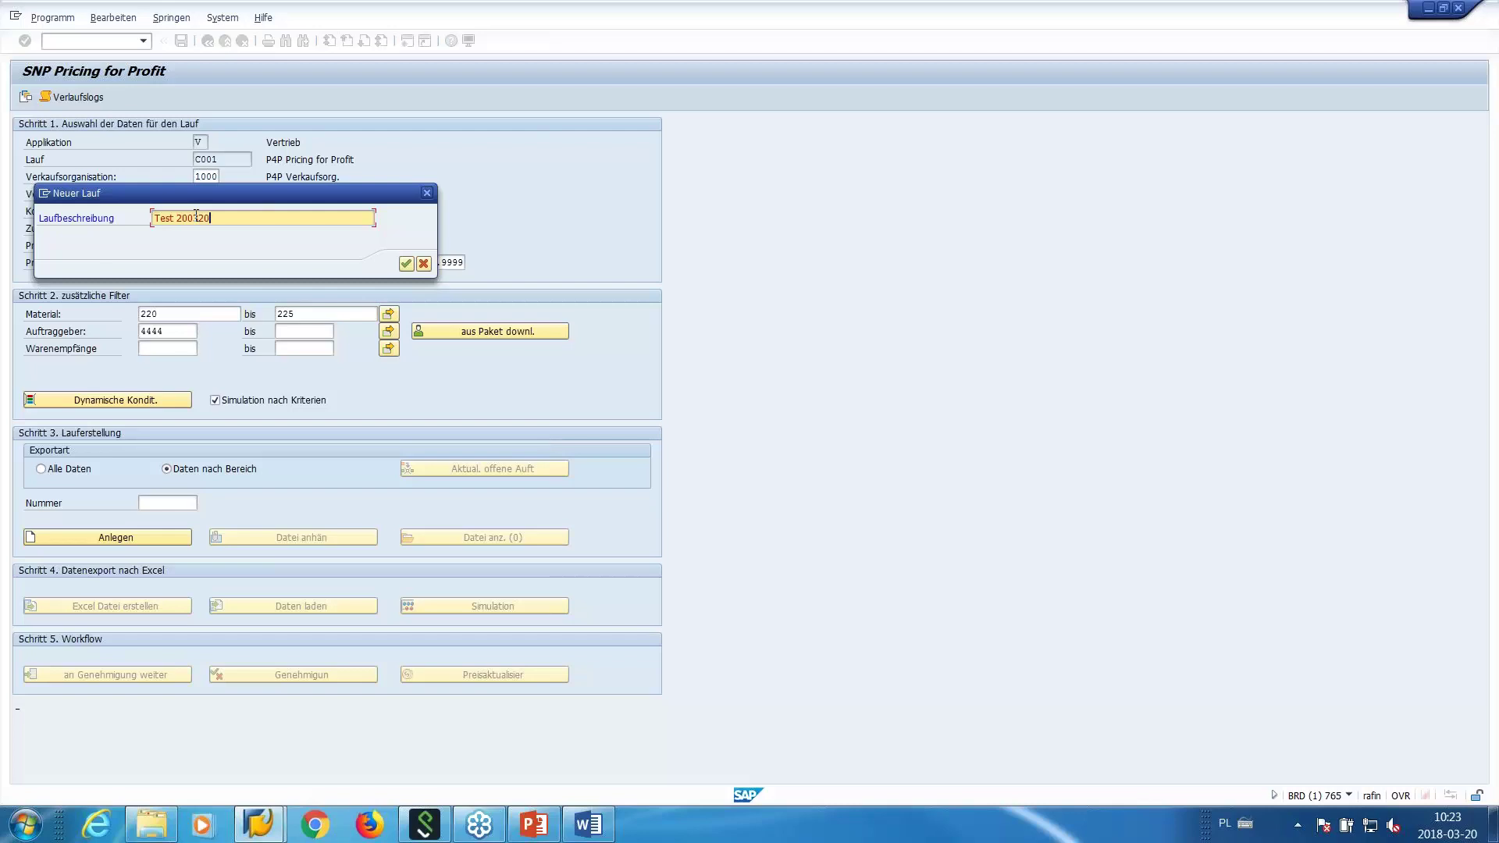
type("0-2018 DE")
left_click(406, 263)
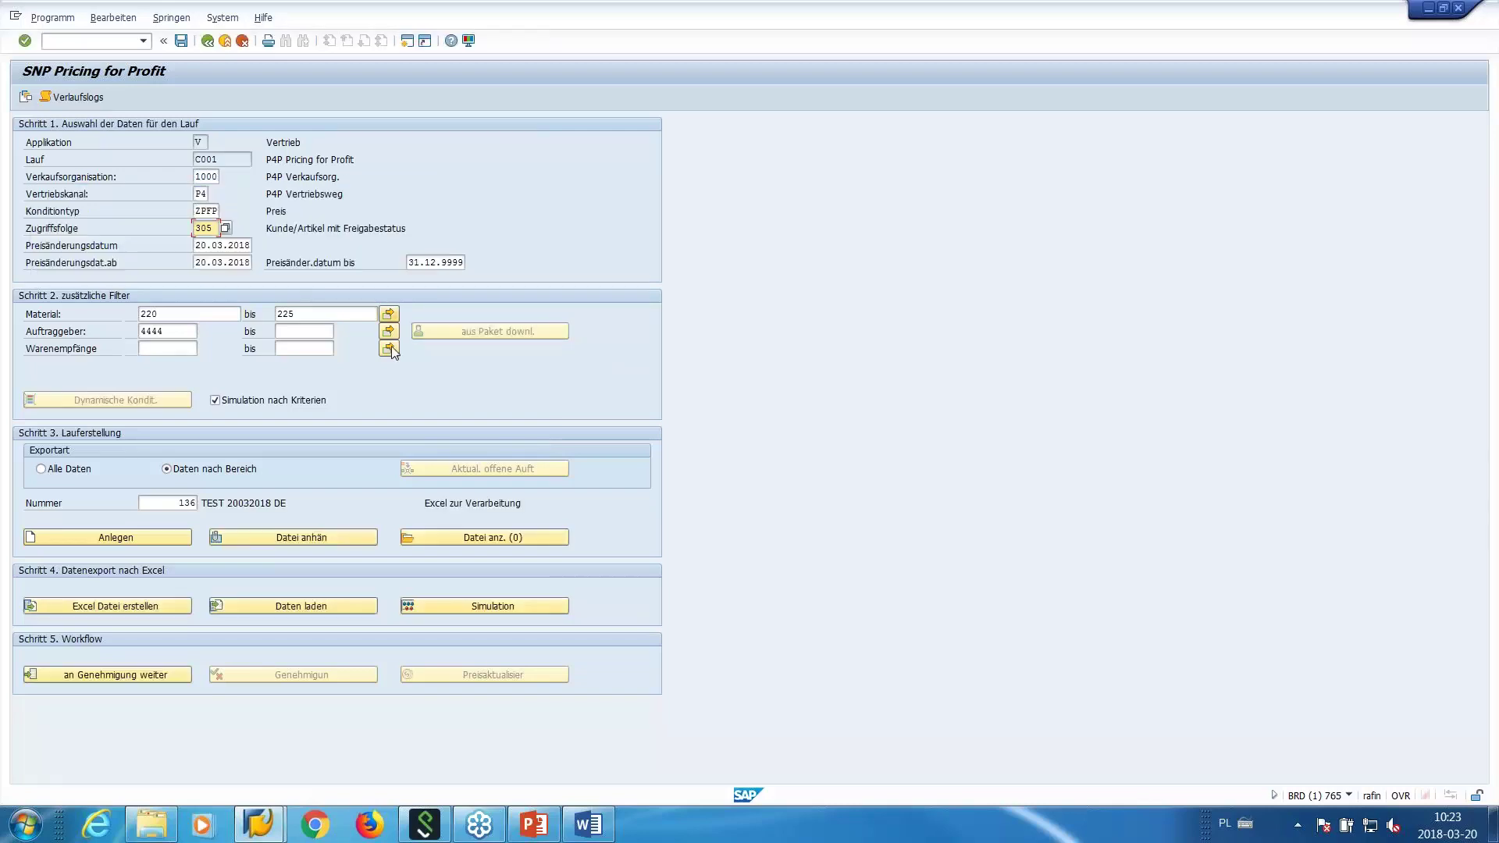
Examine the new run's number, description and processing status.
left_click(184, 504)
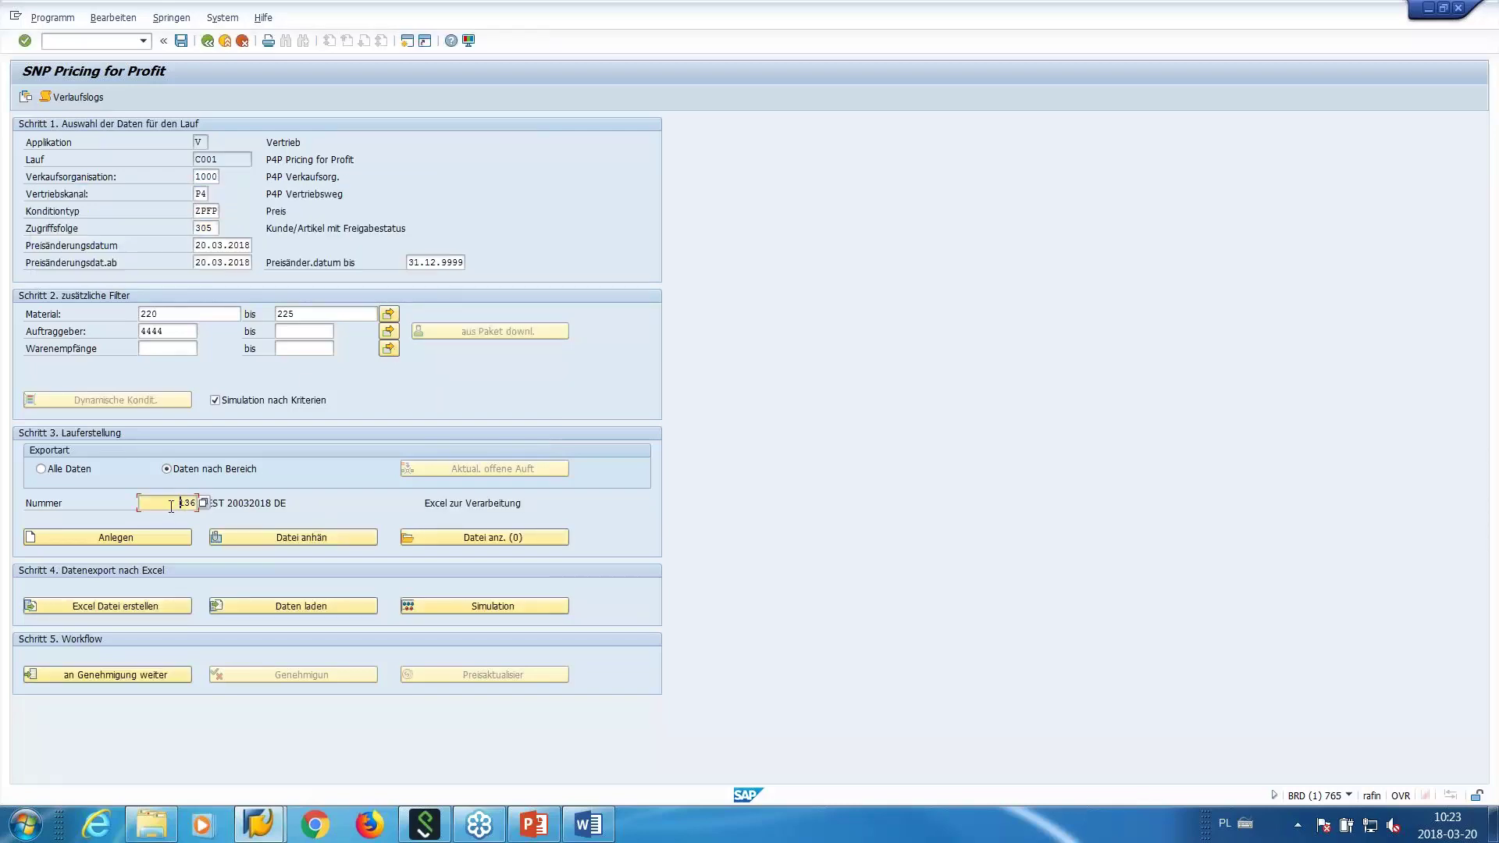
left_click(263, 504)
left_click(176, 500)
left_click(281, 502)
left_click_drag(282, 497, 323, 510)
left_click_drag(537, 503, 428, 509)
left_click_drag(538, 505, 423, 506)
left_click(518, 501)
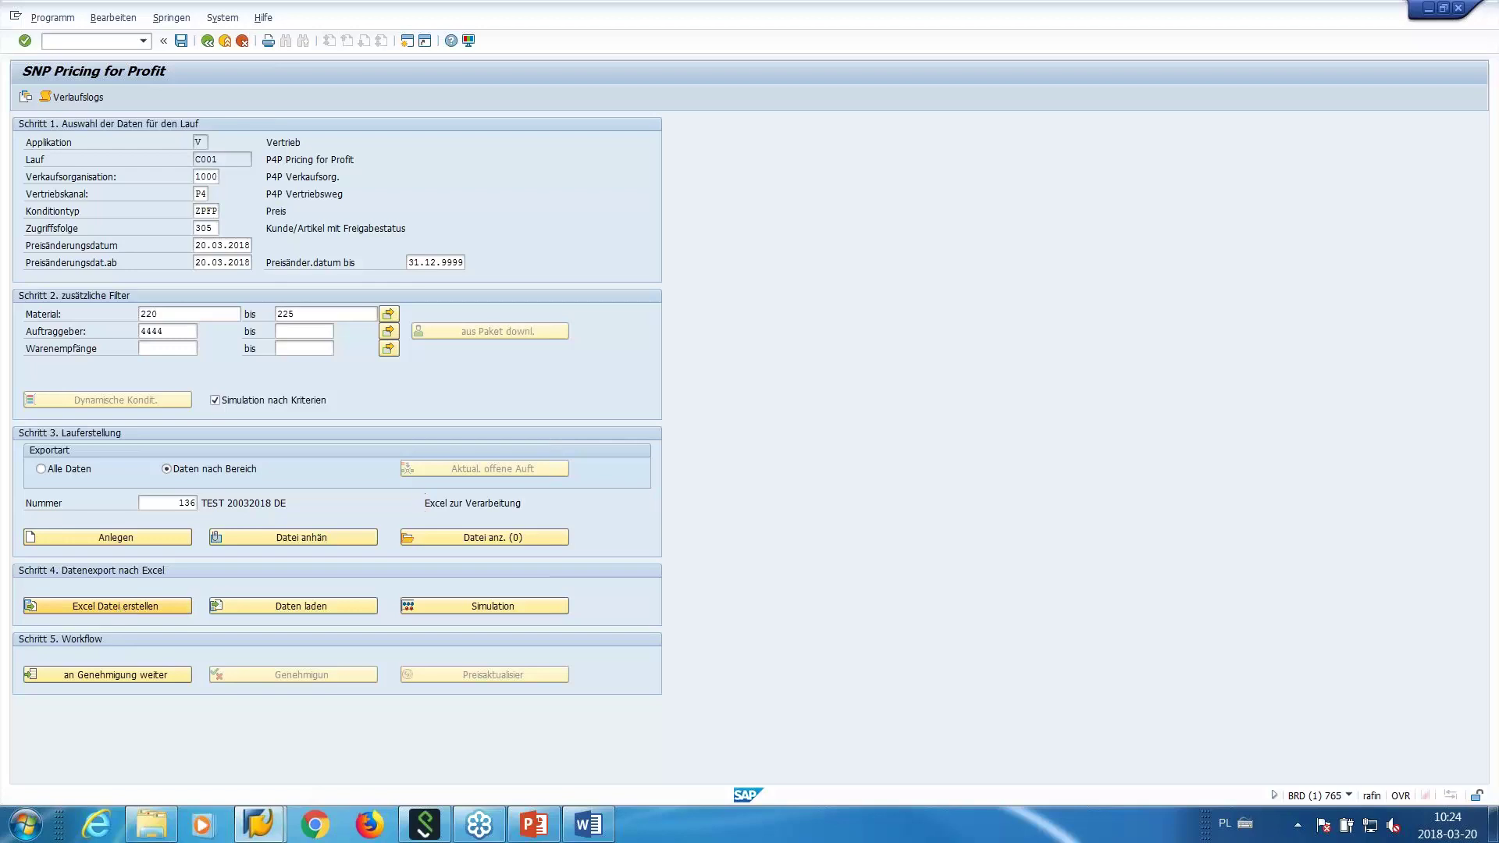
Save the run's Excel export as TestDE20032018.xls in the P4P folder, allowing SAP GUI to create the file.
left_click(972, 468)
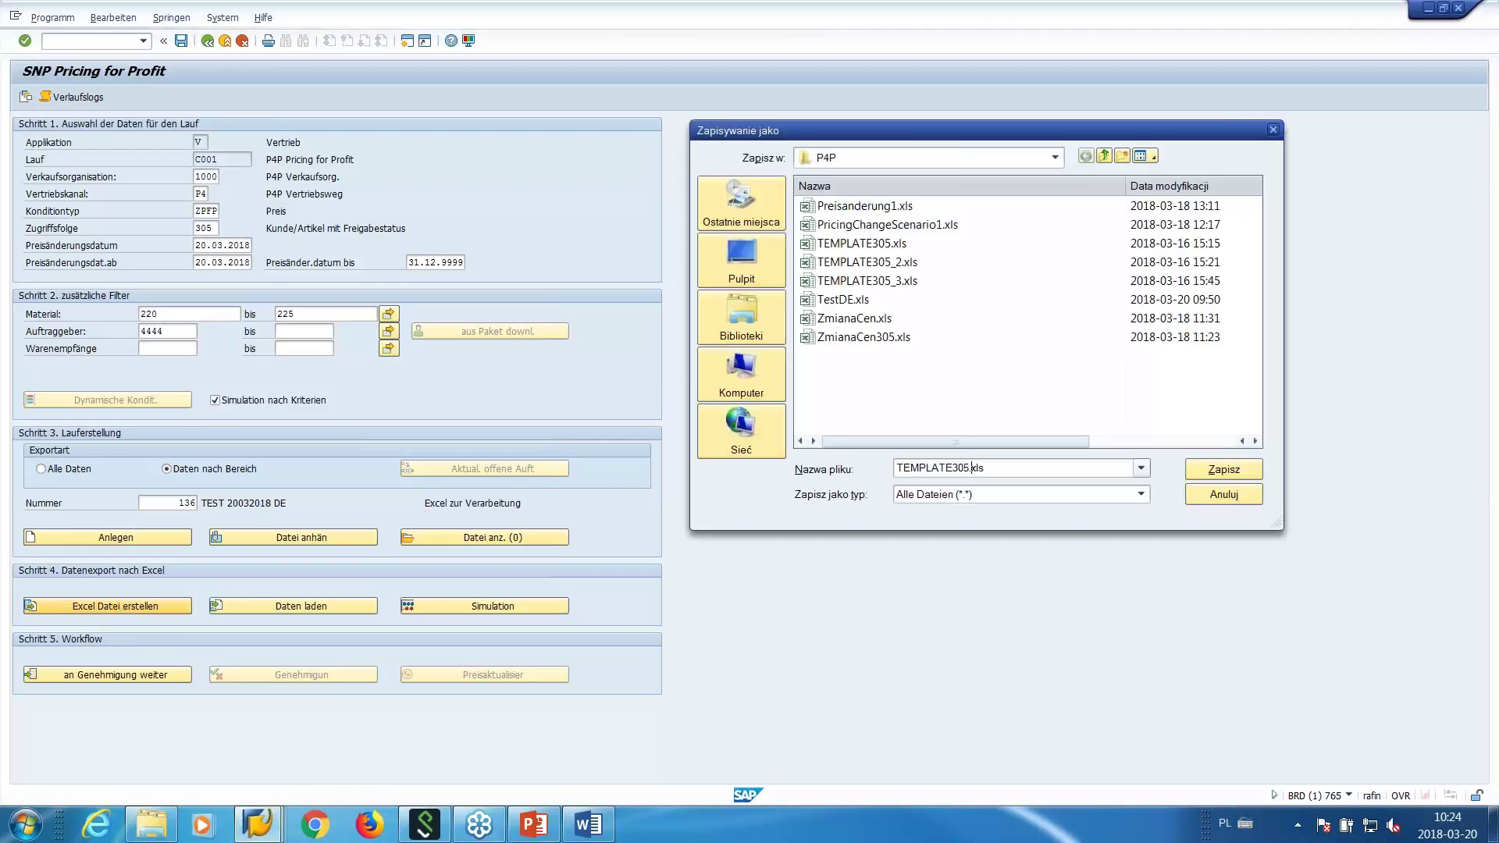
left_click_drag(972, 468, 892, 442)
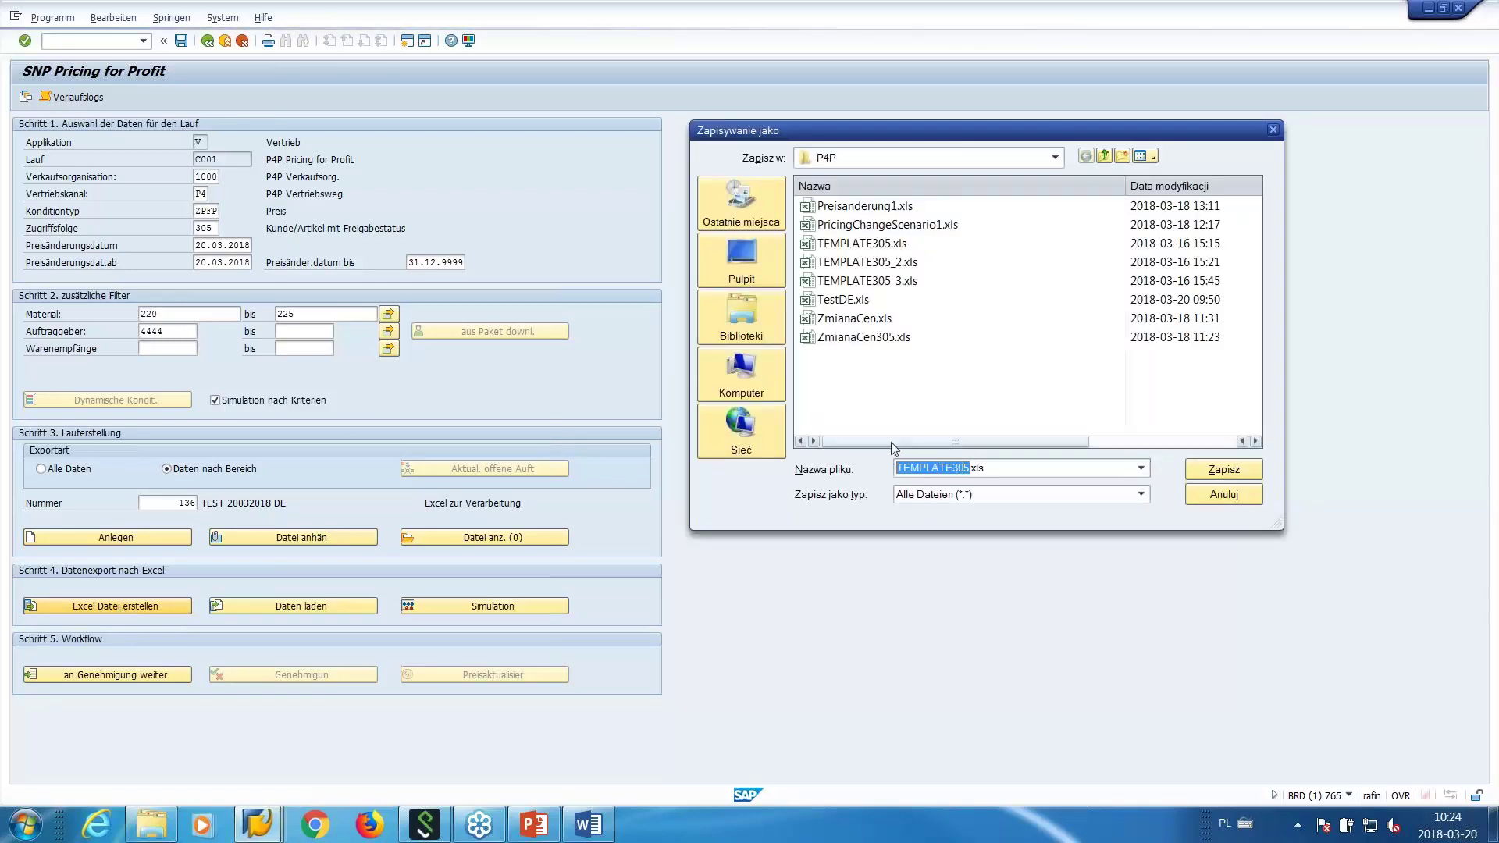
type("TestDE")
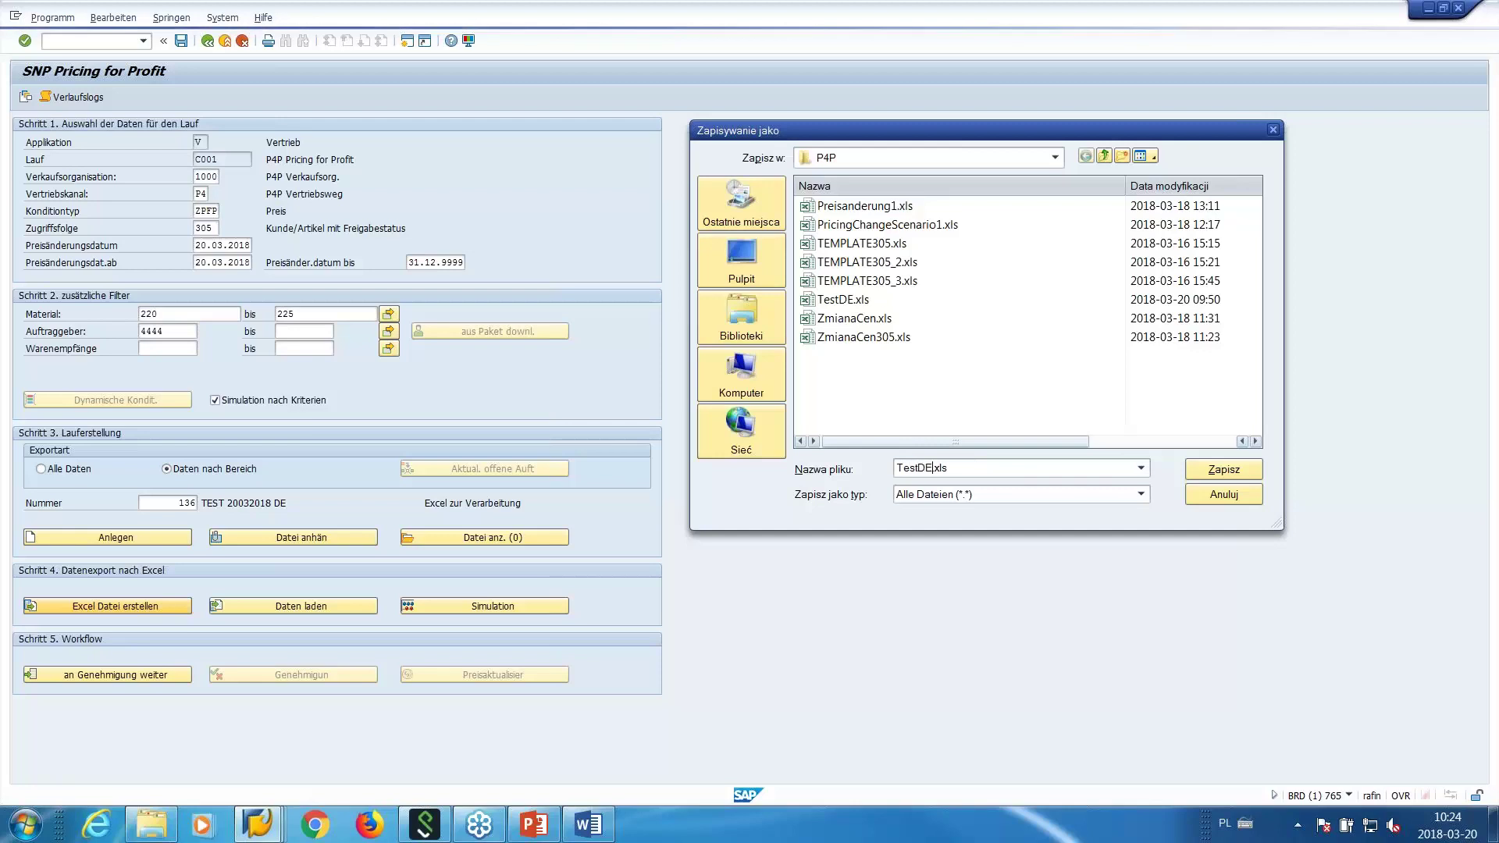
type("20032018")
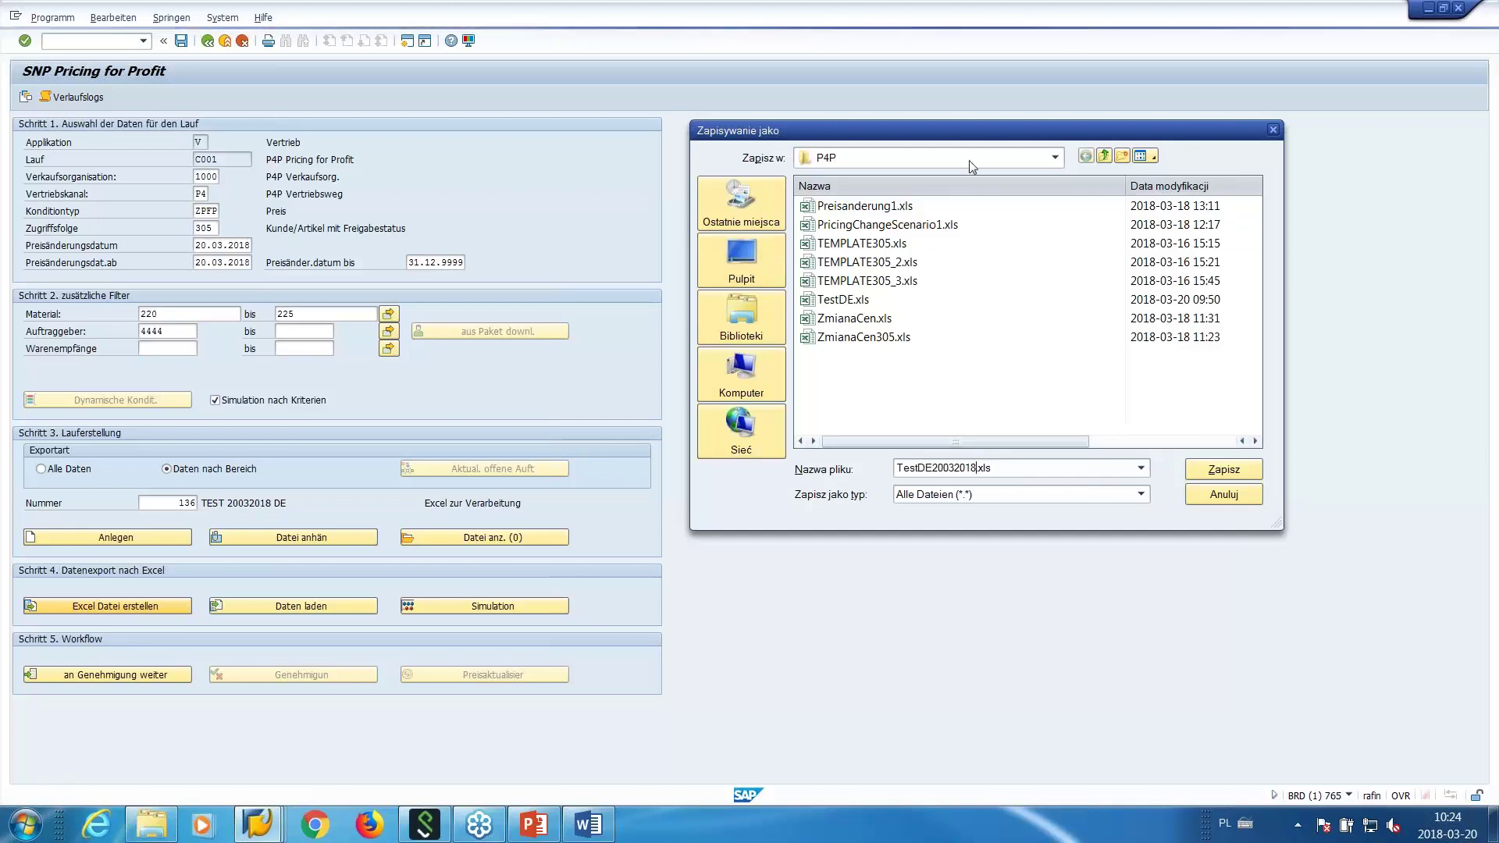
left_click(1219, 470)
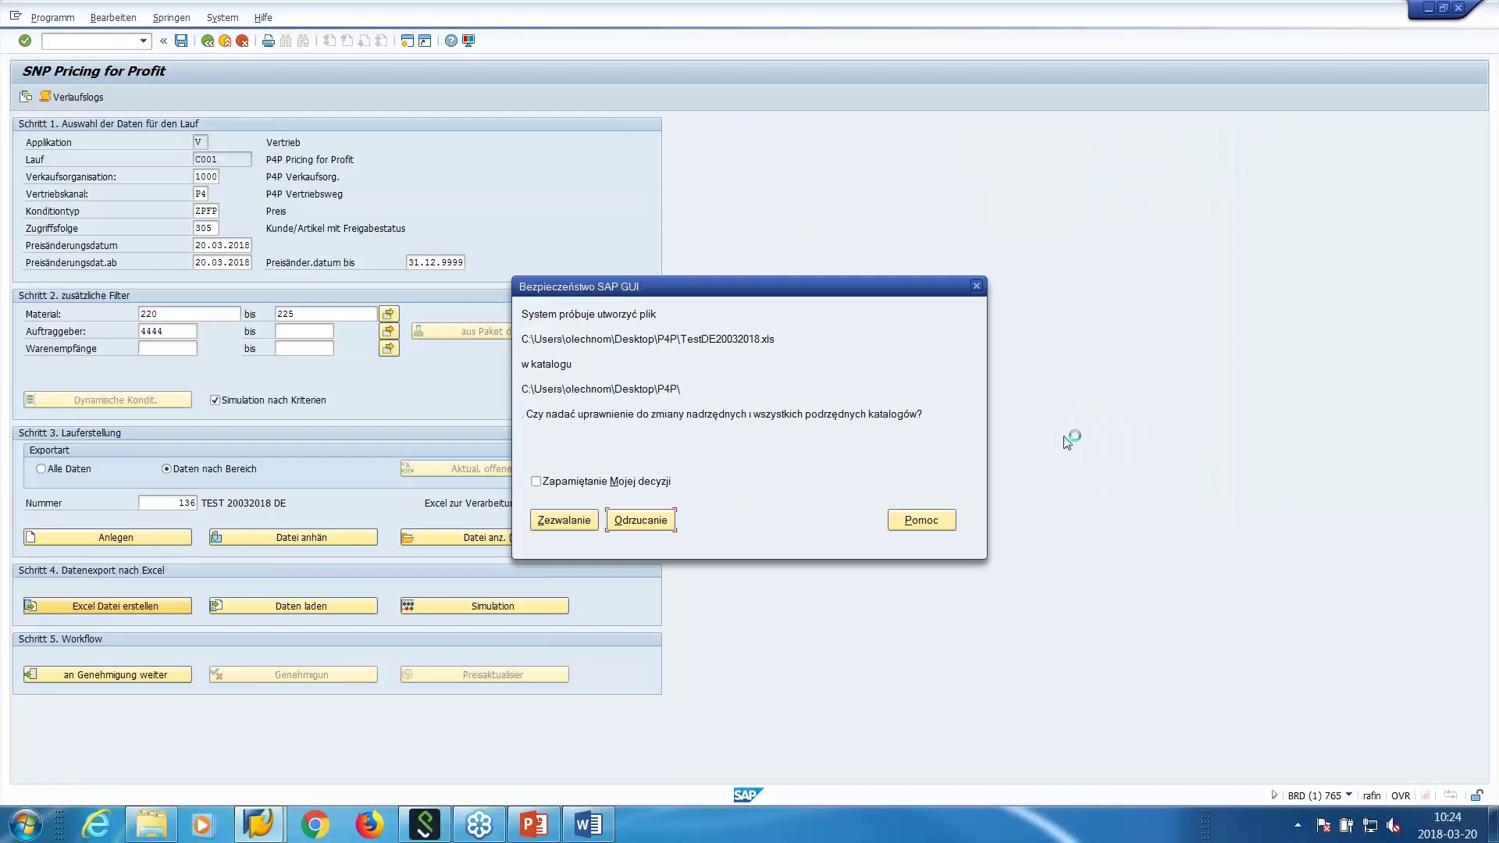
left_click(564, 520)
left_click(564, 442)
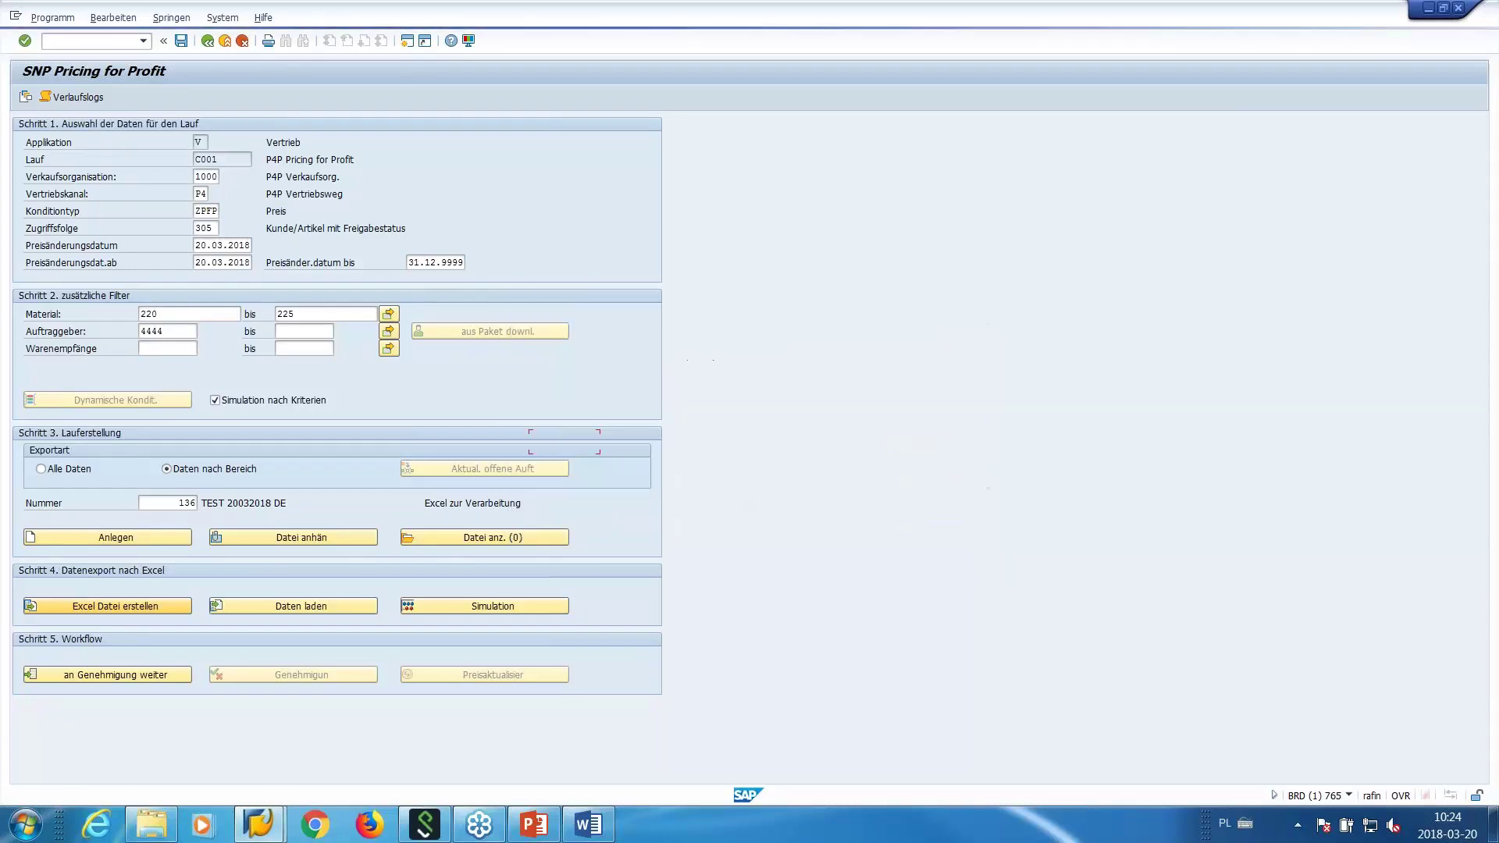
Switch to Windows Explorer and open TestDE20032018.xls from the desktop's P4P folder in Excel, accepting the file format mismatch.
left_click(152, 824)
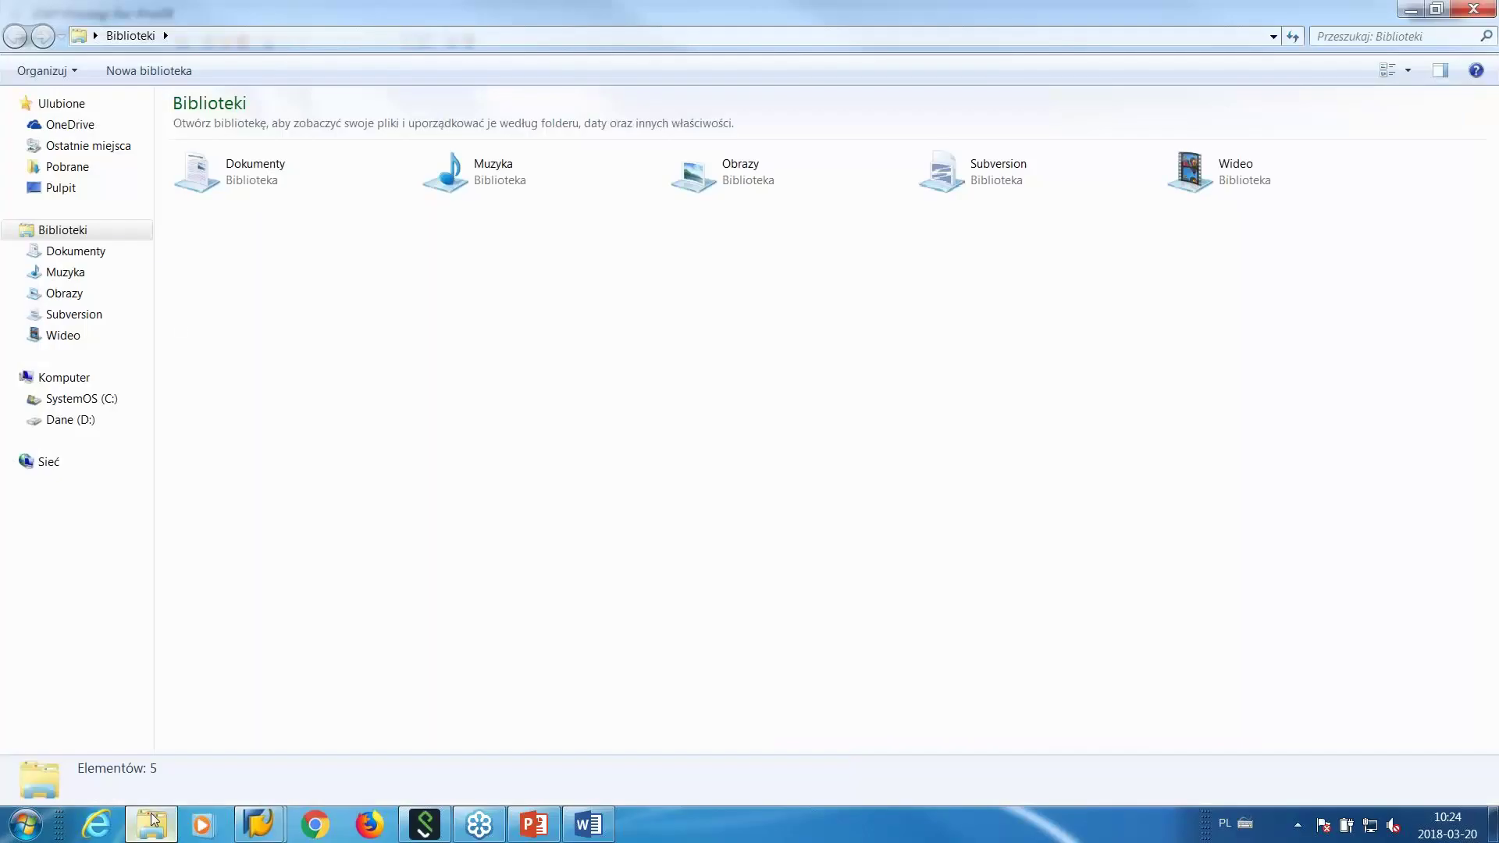
left_click(61, 188)
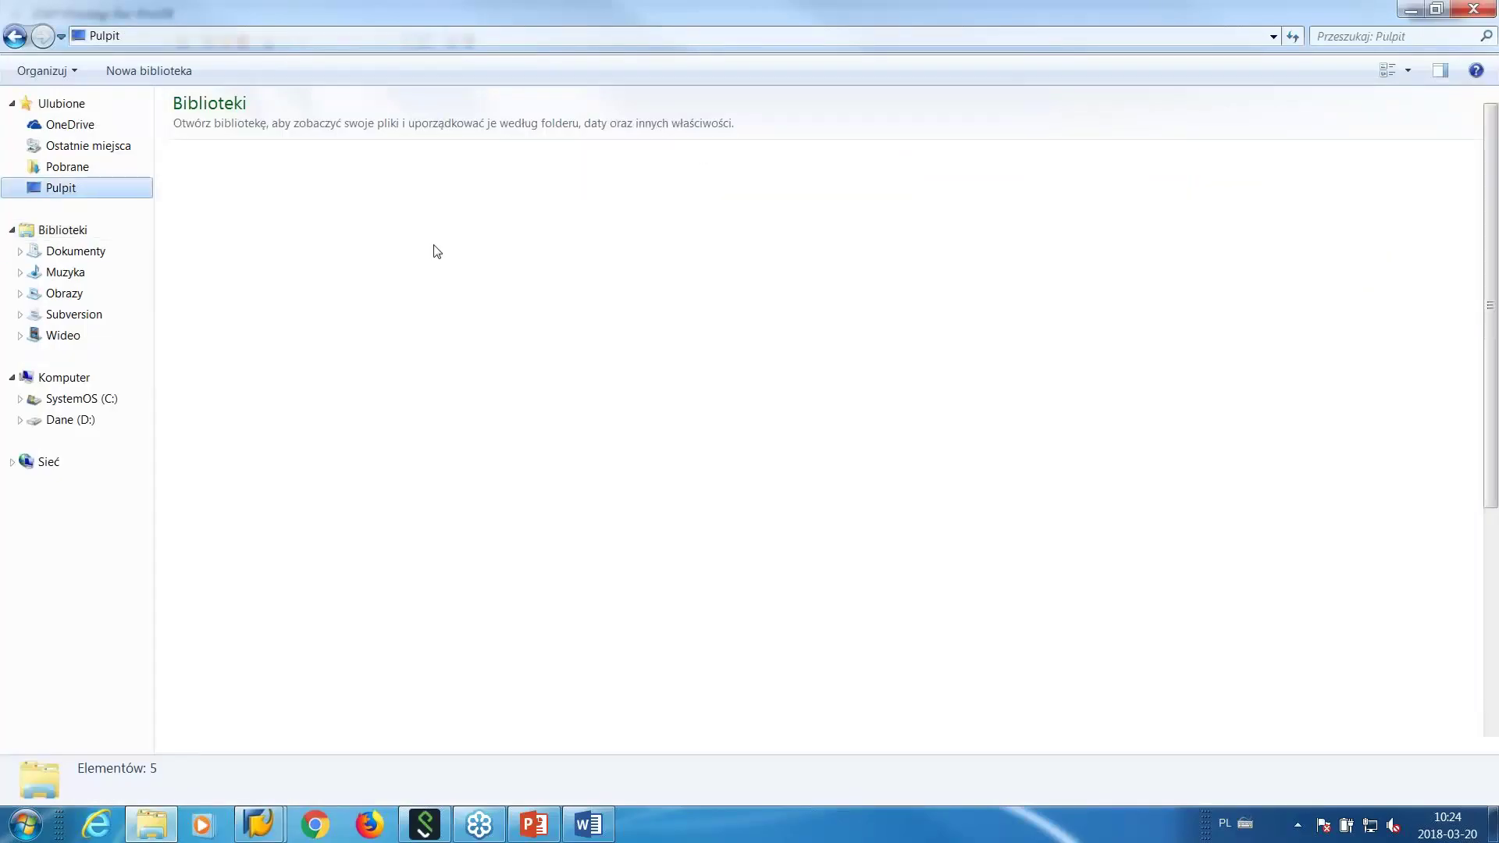
double_click(437, 278)
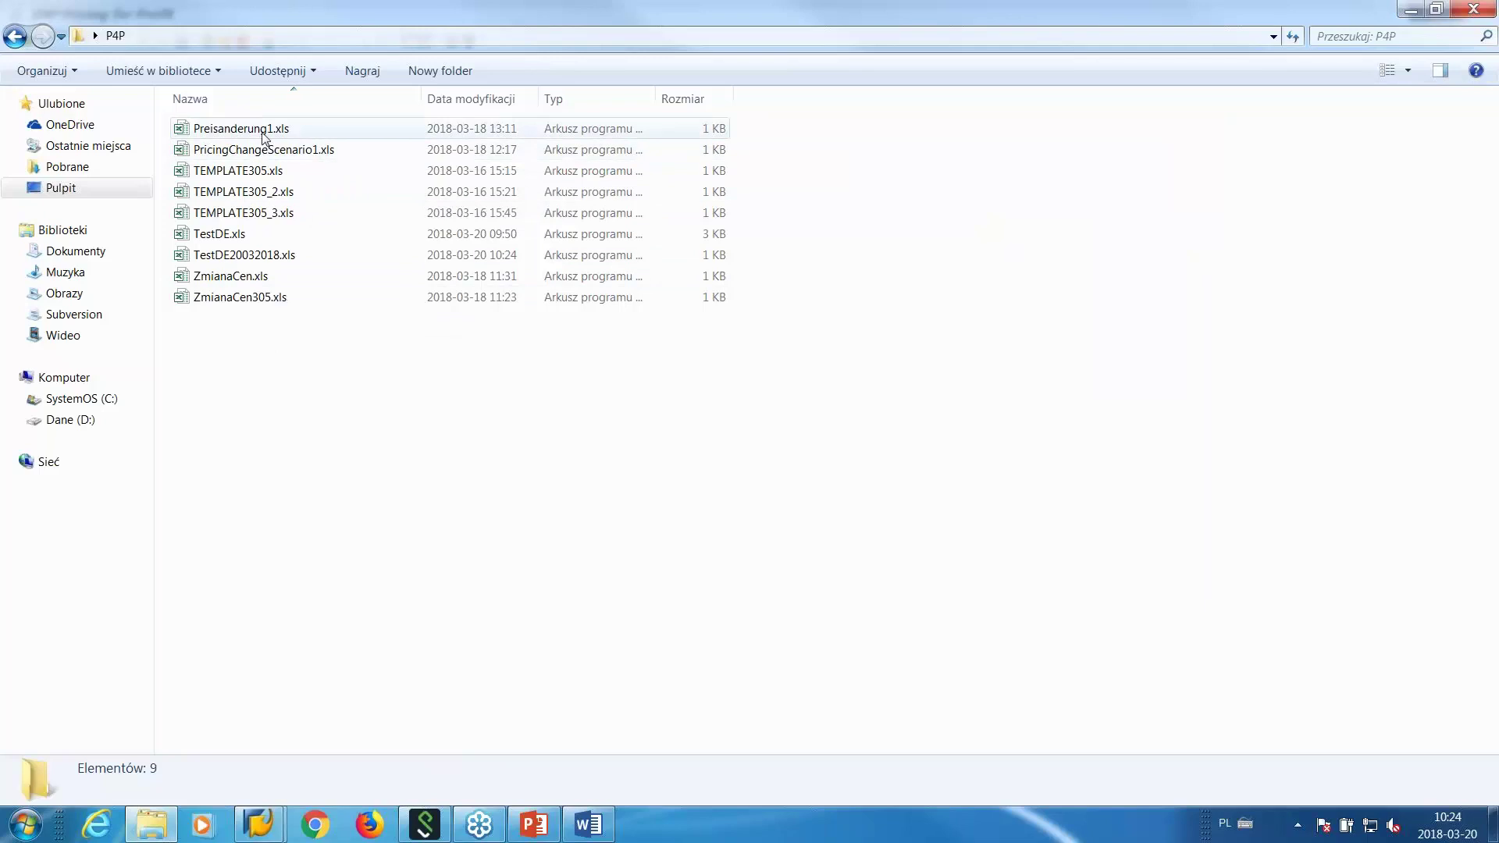
double_click(348, 259)
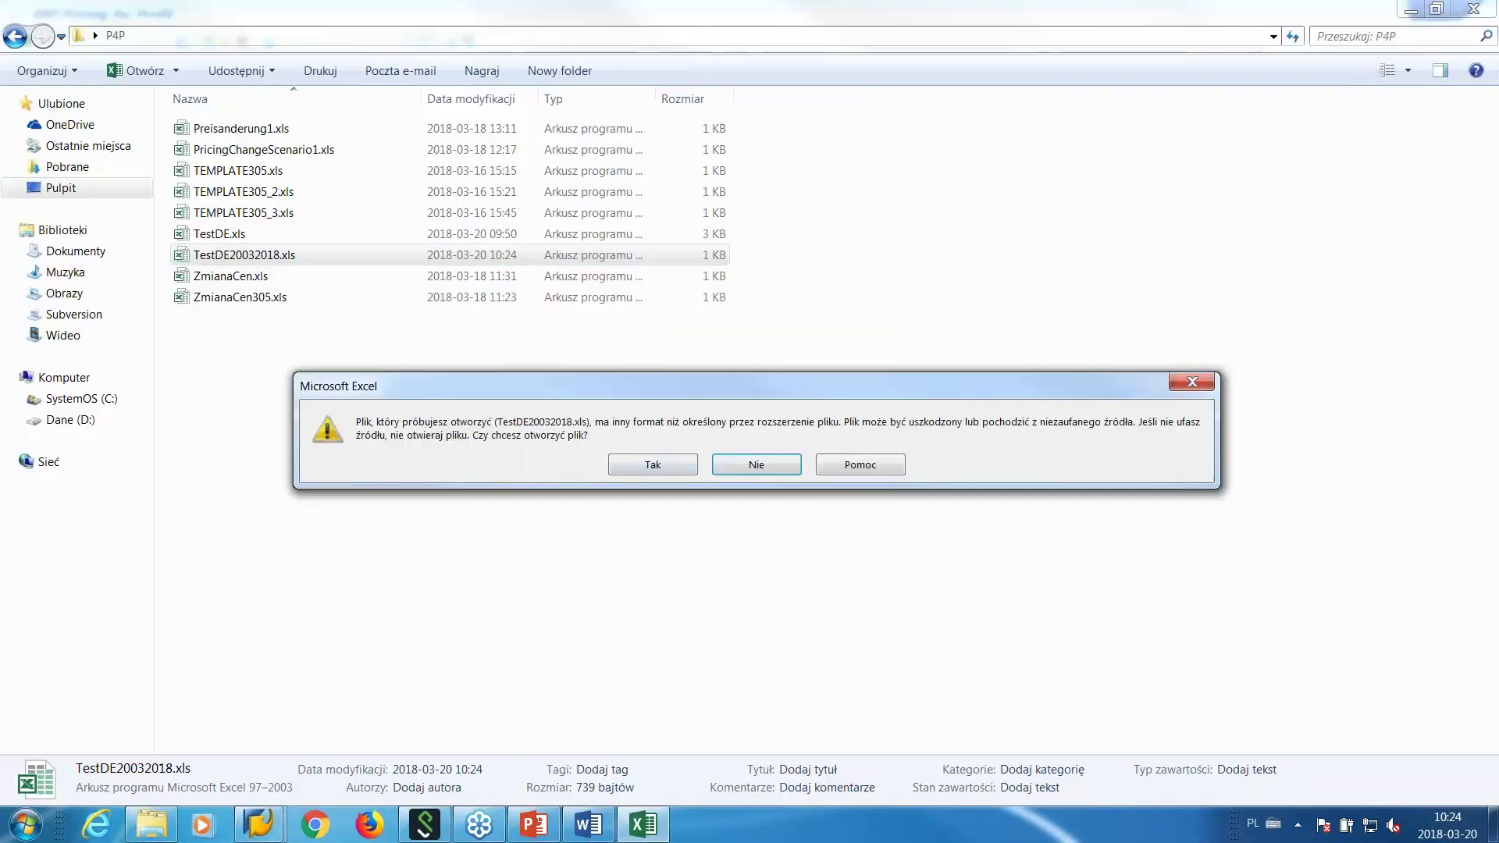
left_click(666, 467)
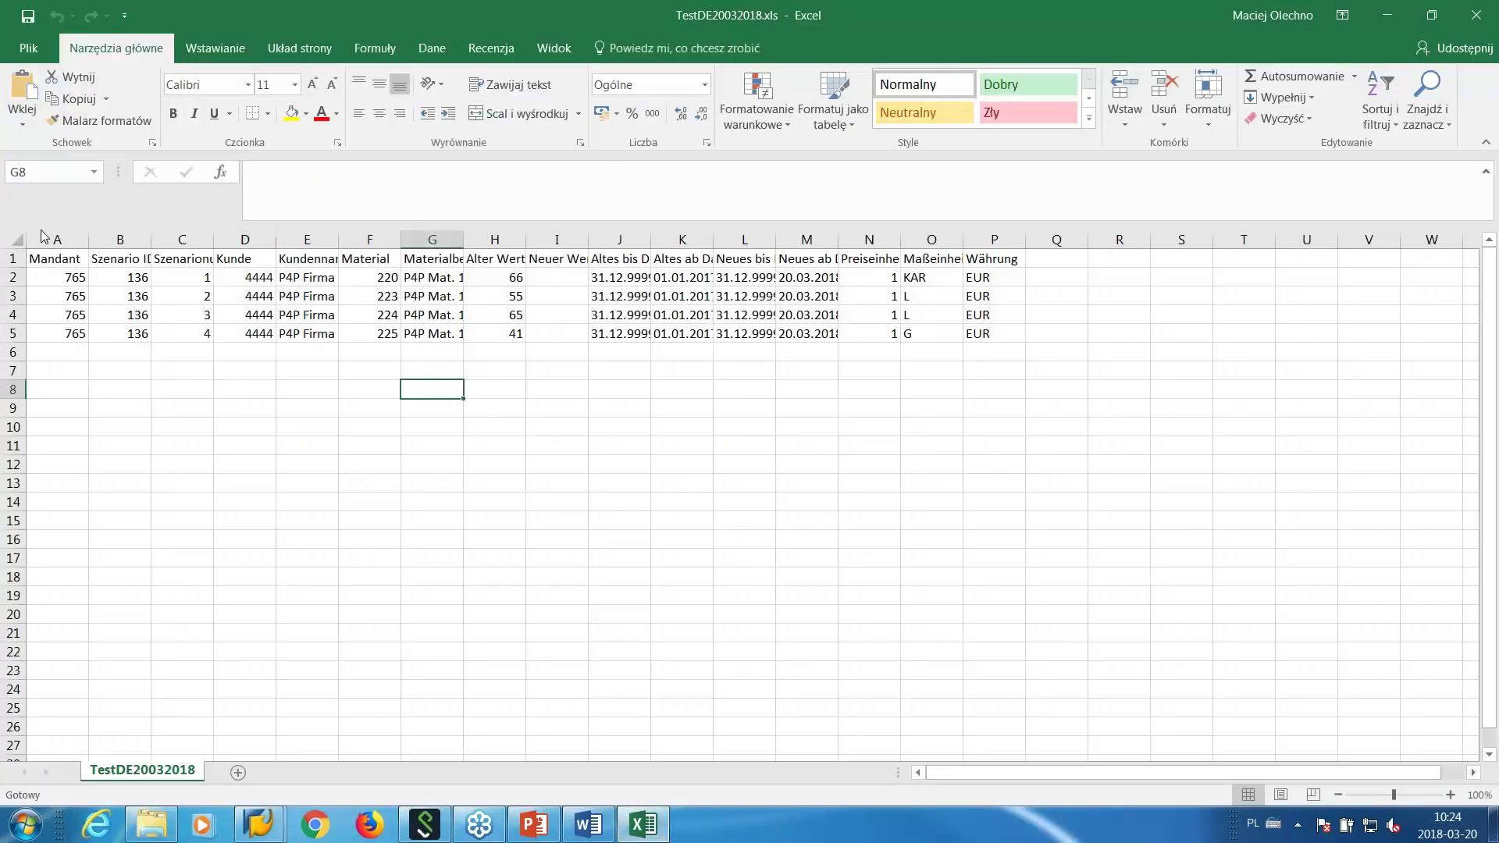
Autofit the width of all columns in the sheet to their contents.
left_click(21, 241)
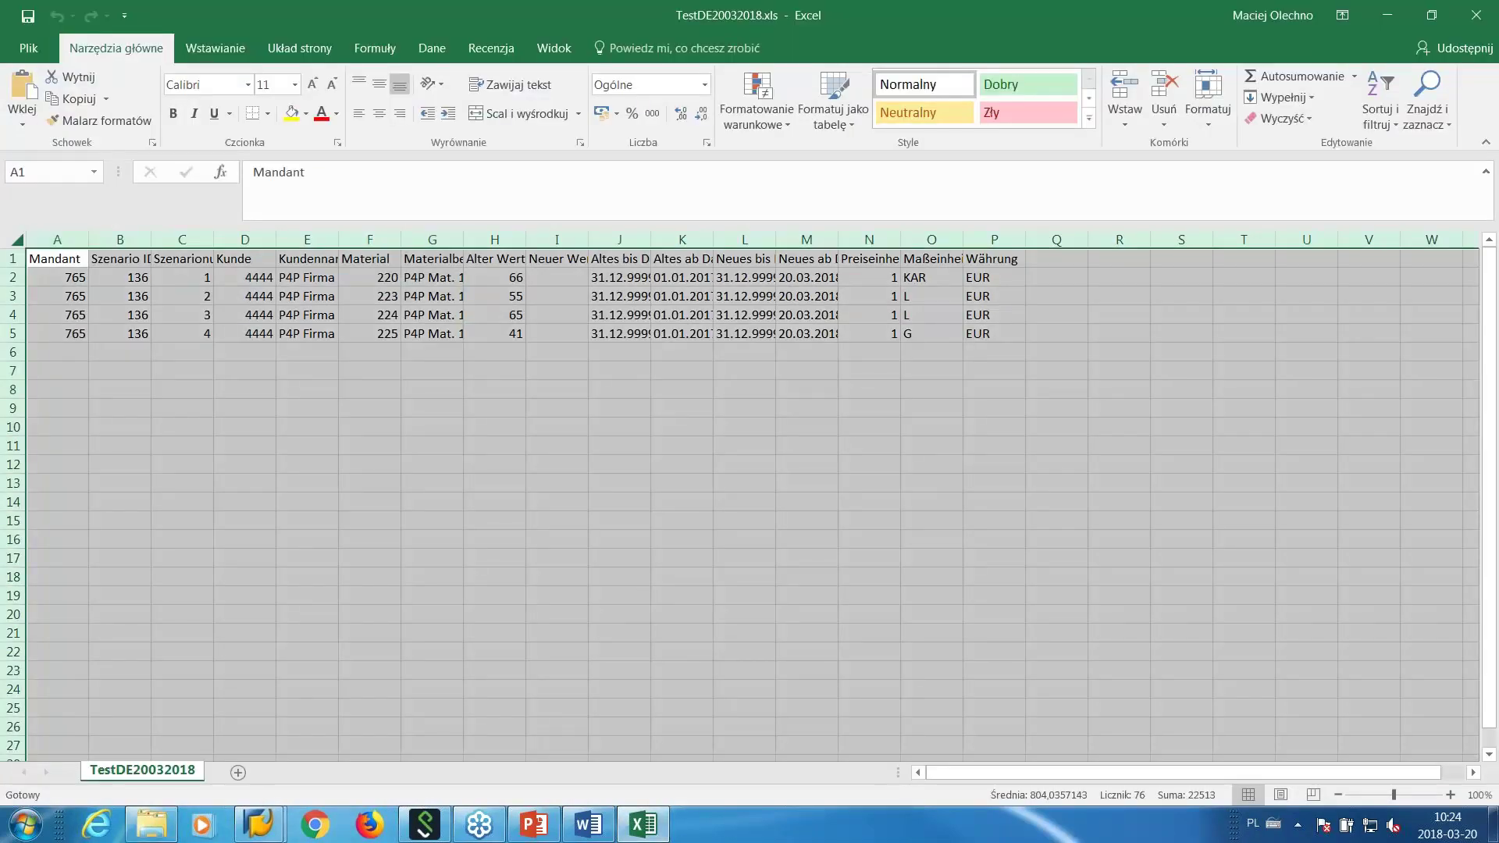
double_click(88, 239)
left_click(252, 351)
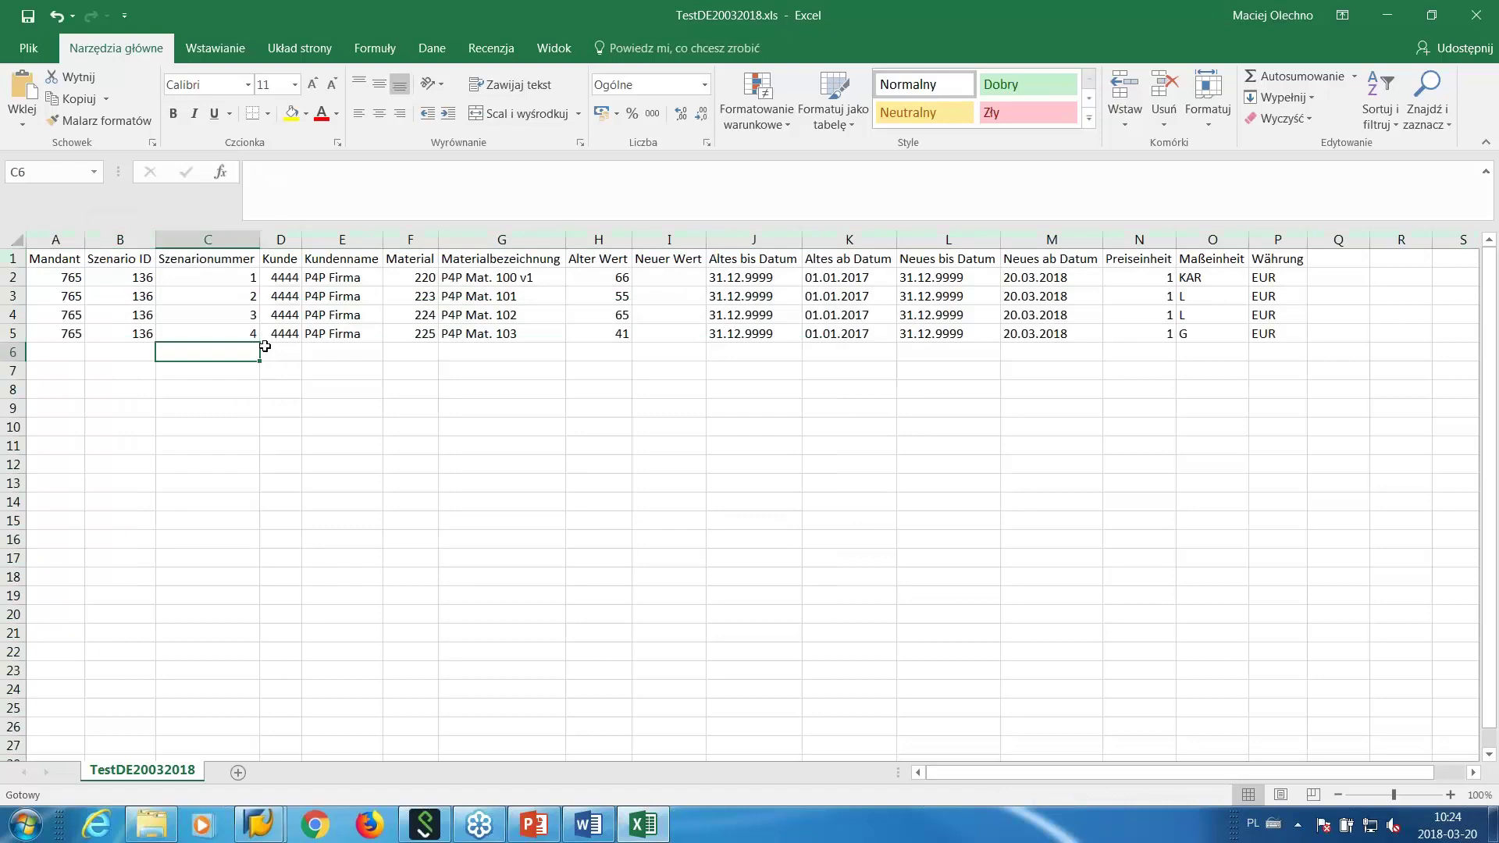
Examine the exported columns from Mandant and Kundenname to the Alter Wert and Neuer Wert prices.
left_click(70, 275)
left_click(72, 262)
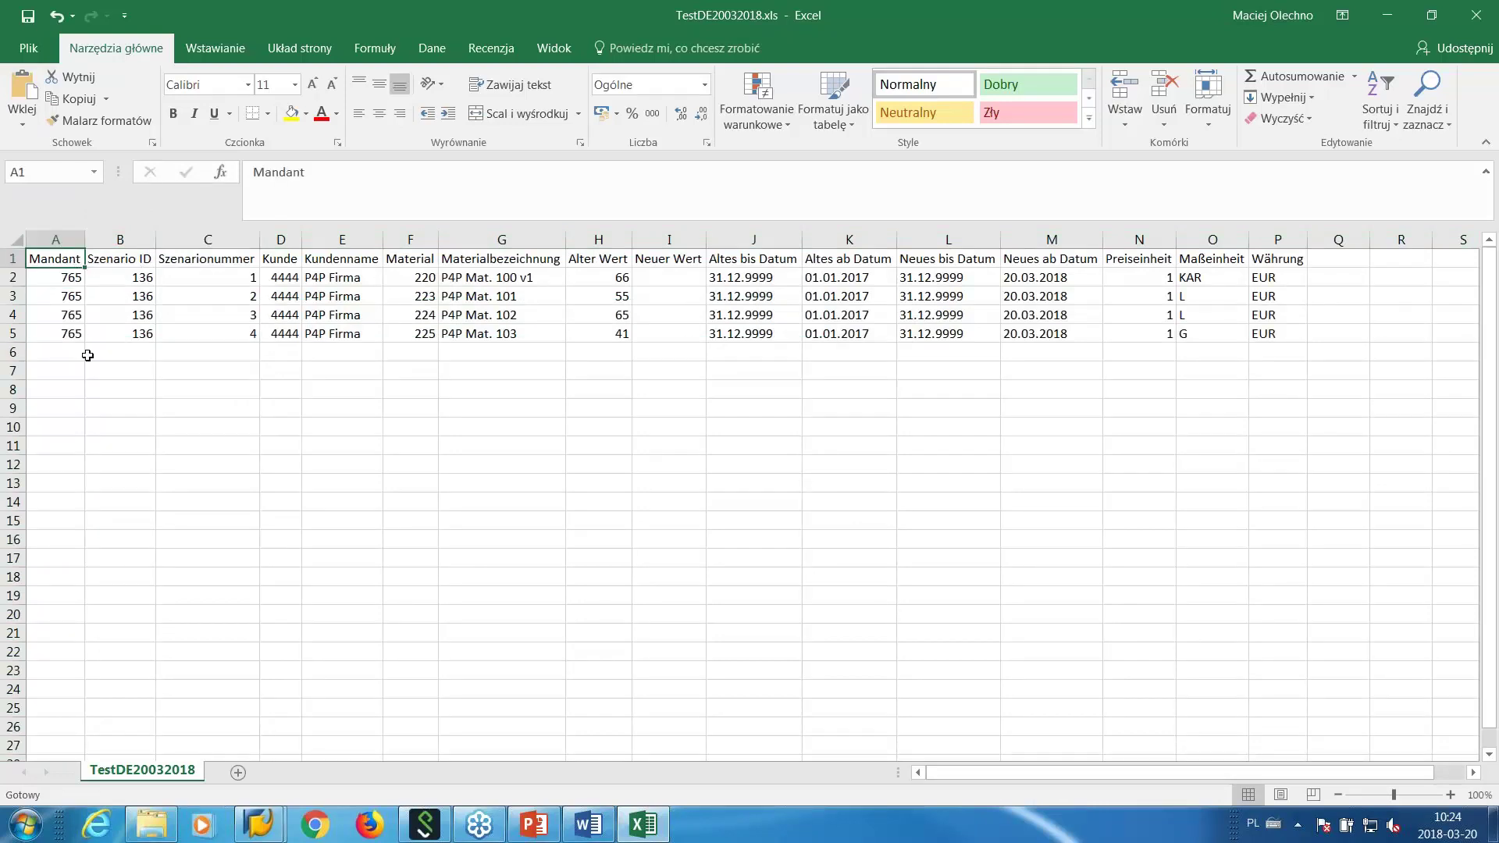
left_click(350, 263)
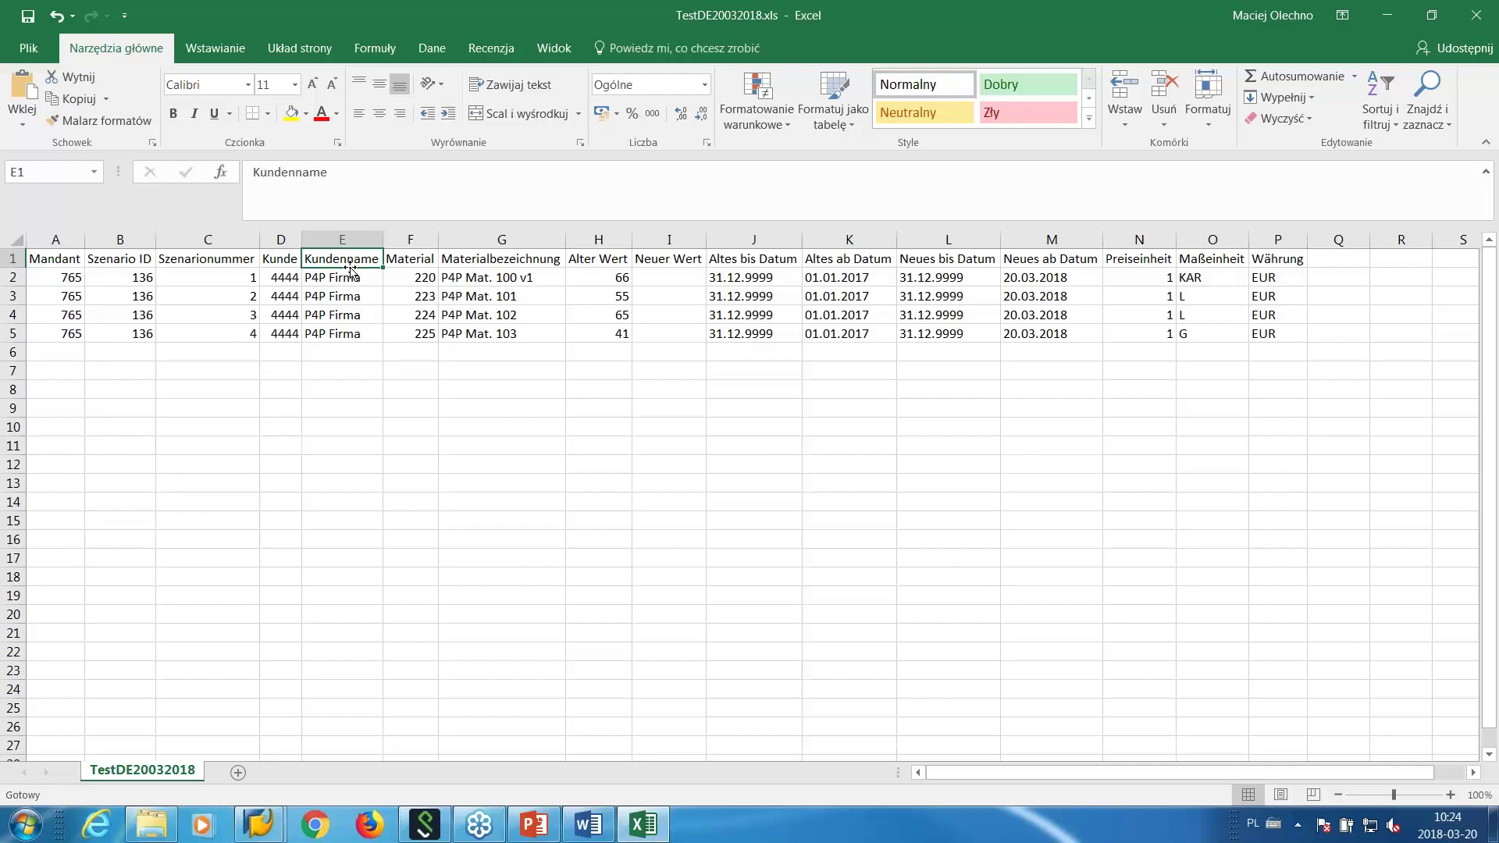
left_click(594, 281)
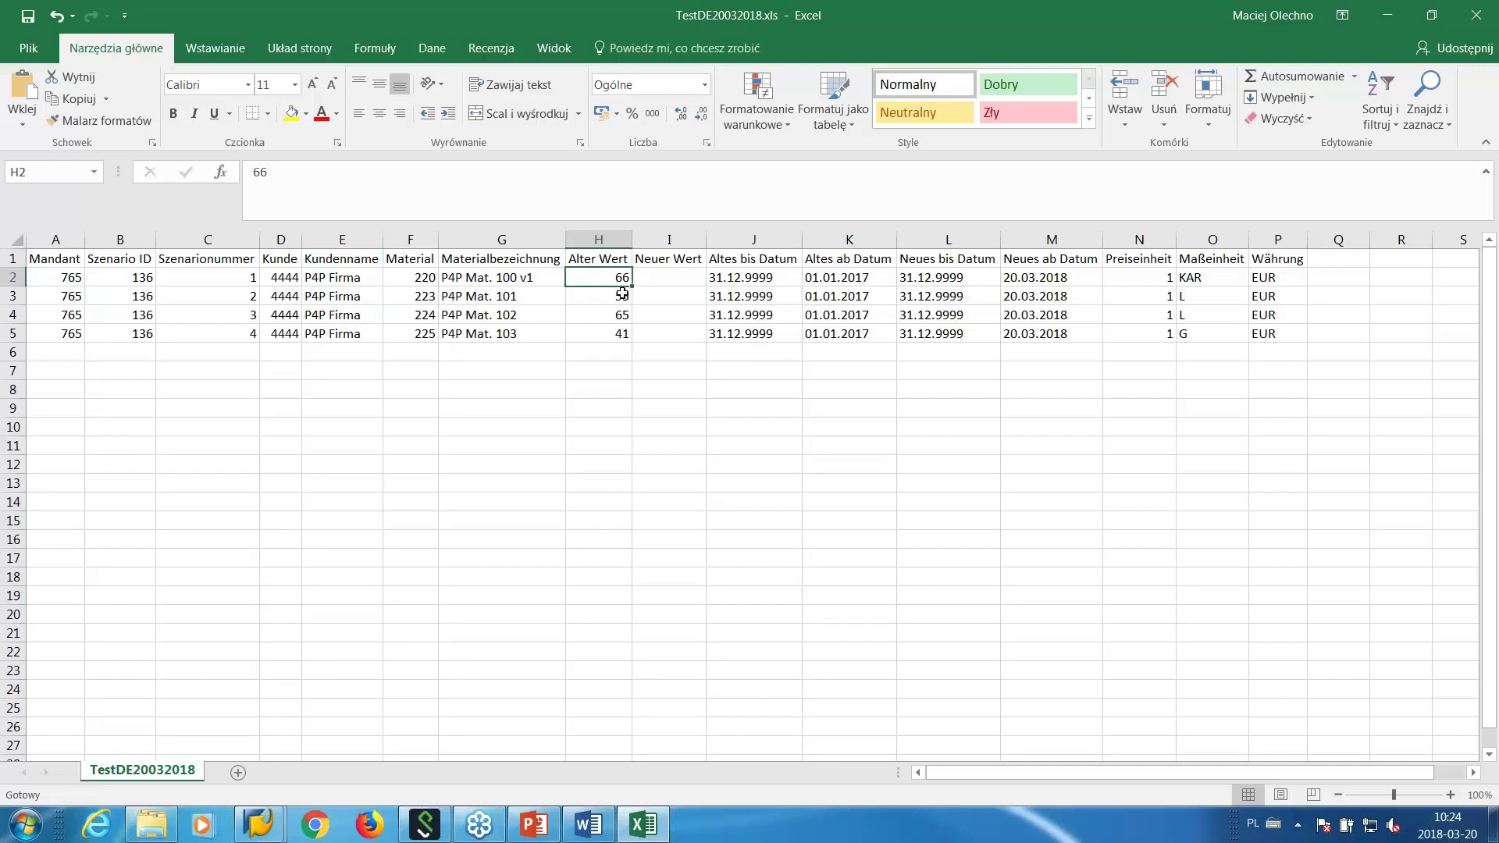
left_click(673, 279)
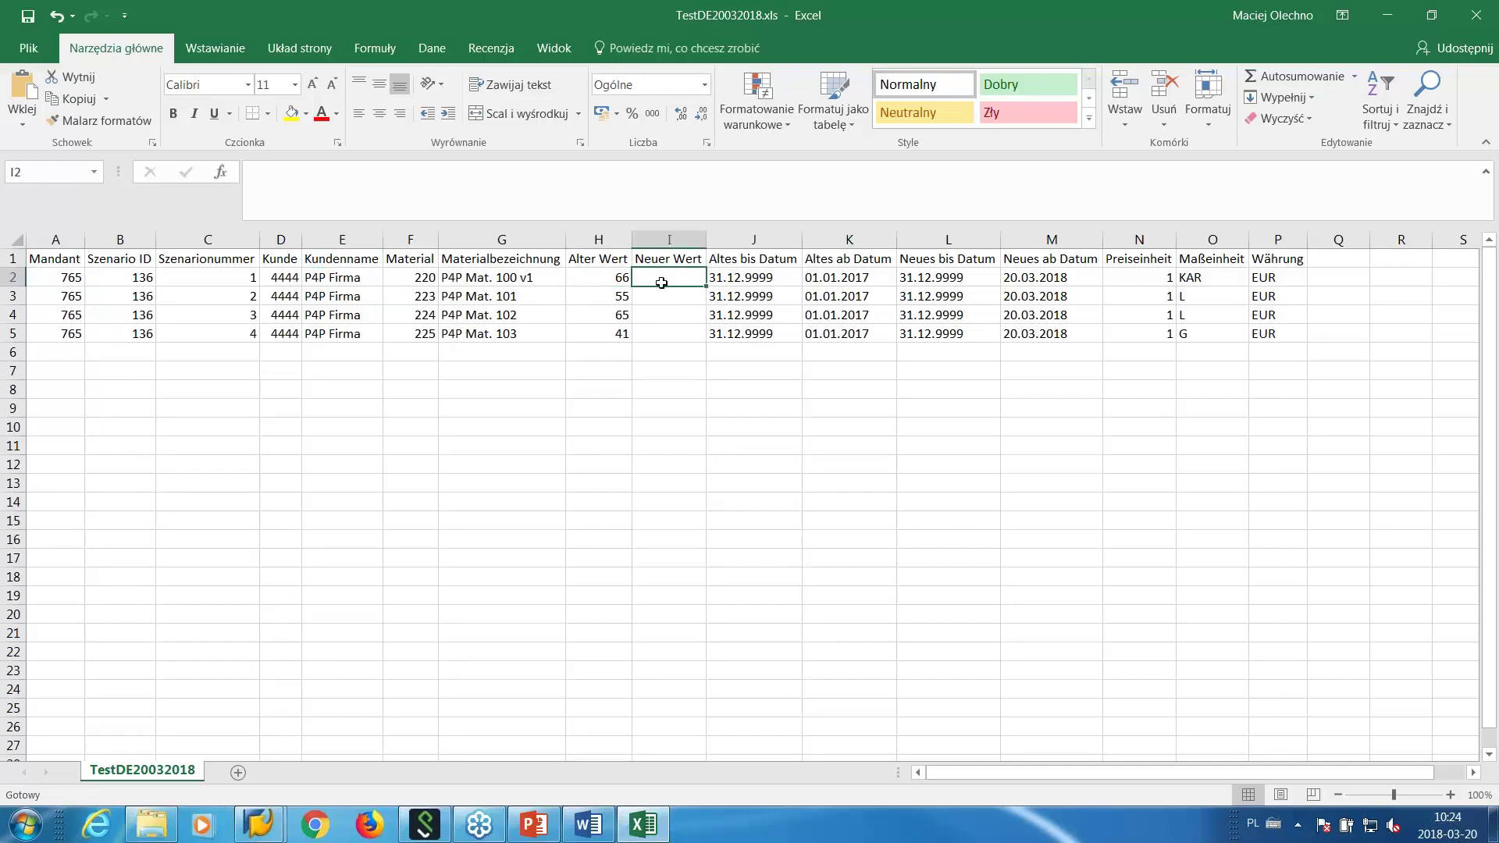
left_click(616, 277)
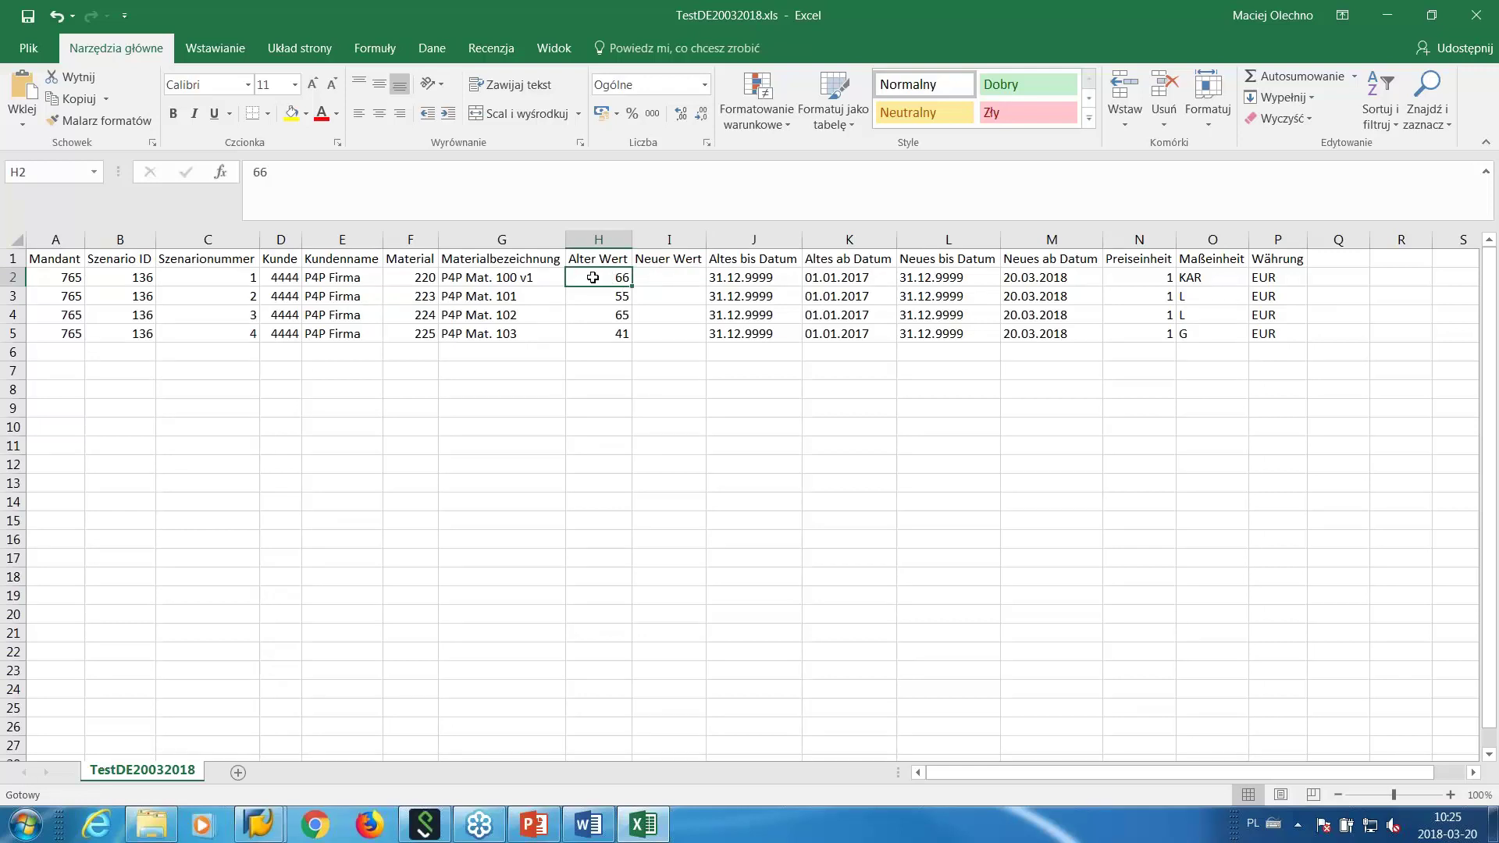
left_click(601, 296)
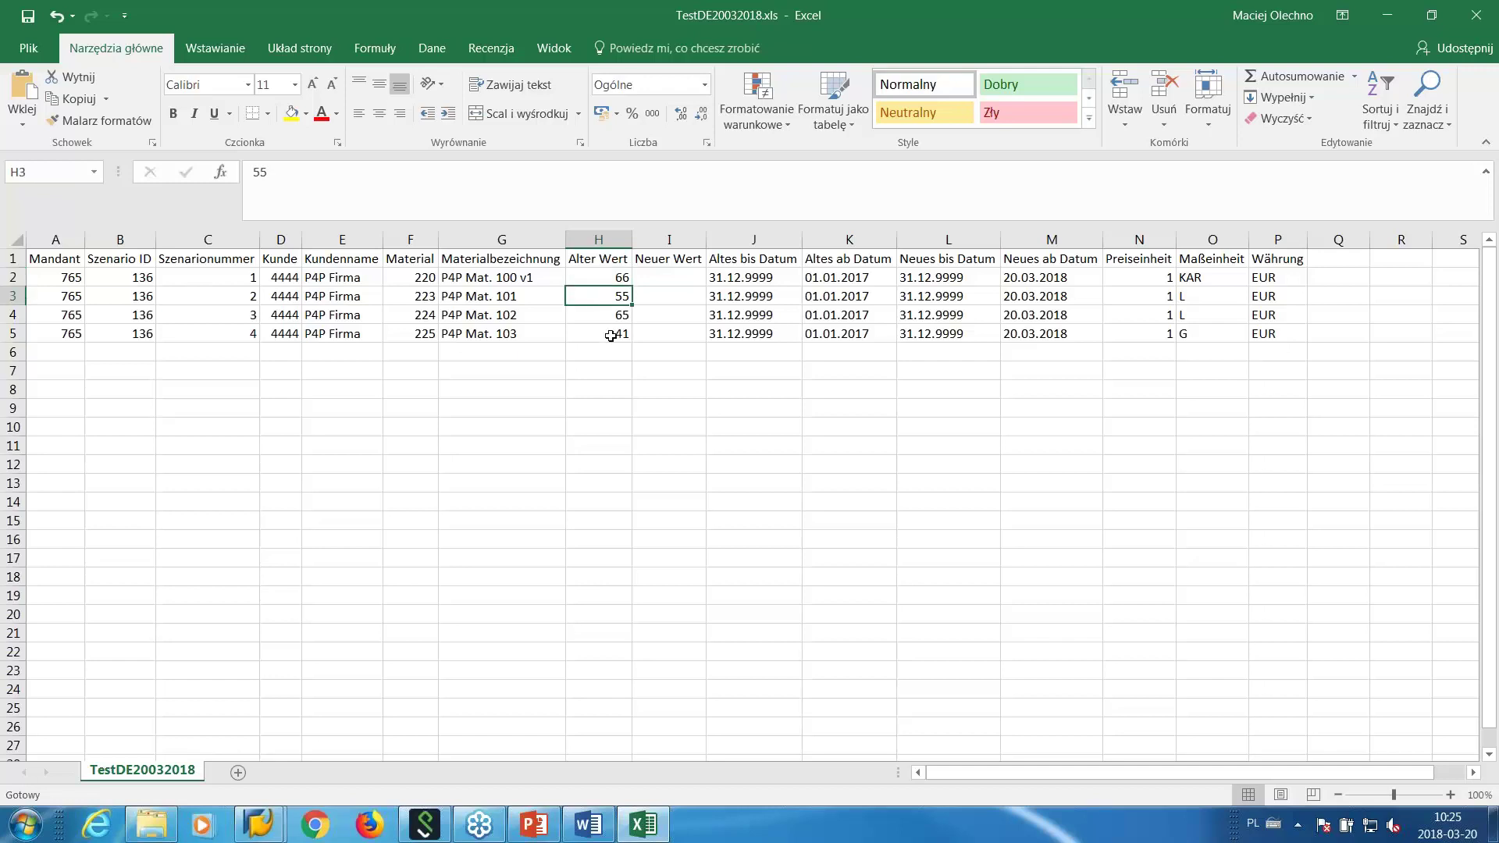
Enter the new prices 70, 60 and 120 in the Neuer Wert column for materials 220, 223 and 224.
left_click(668, 279)
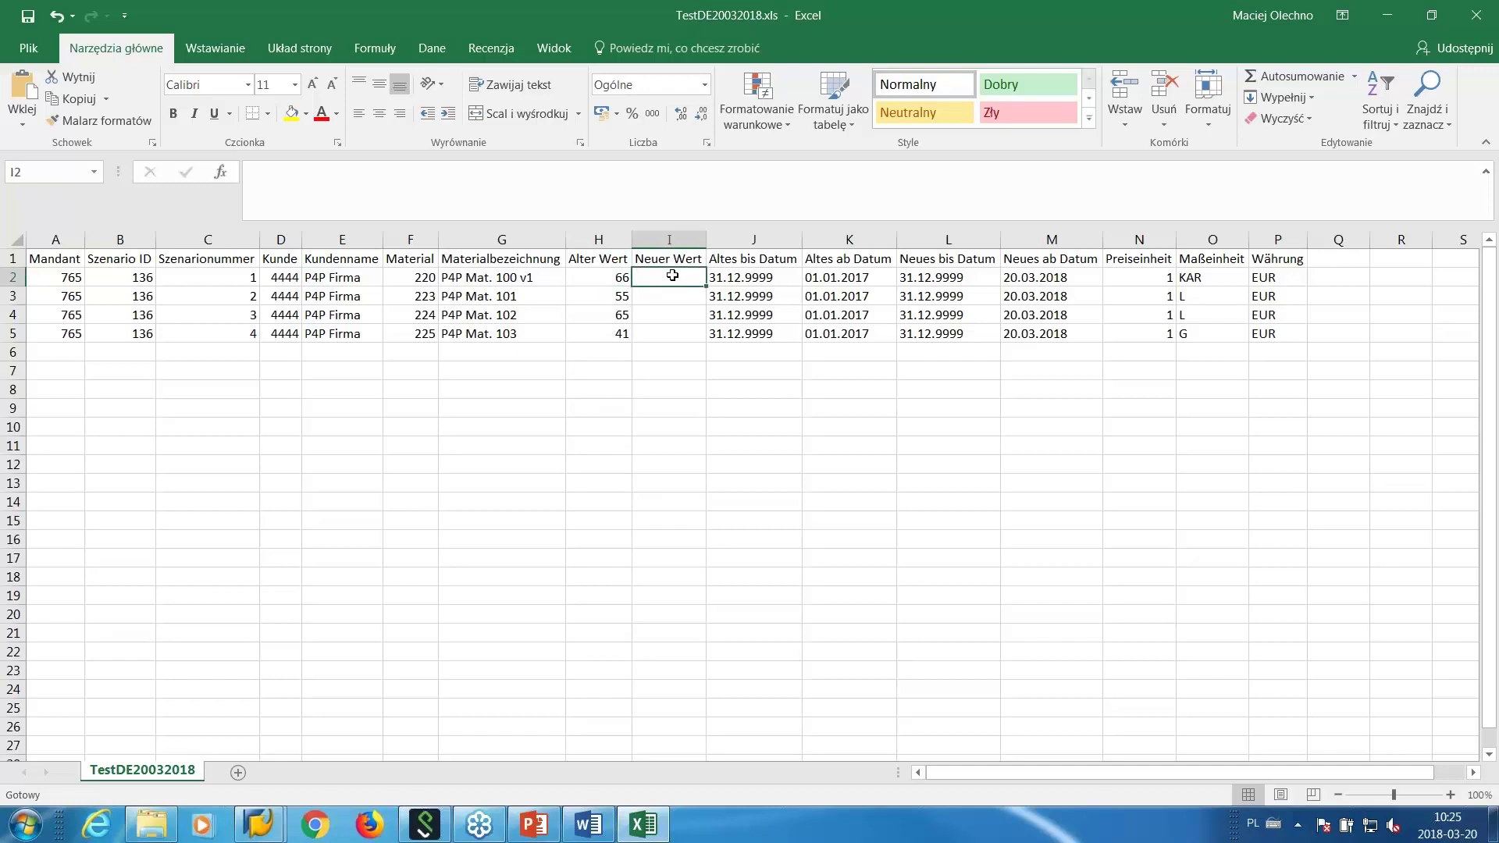
type("70")
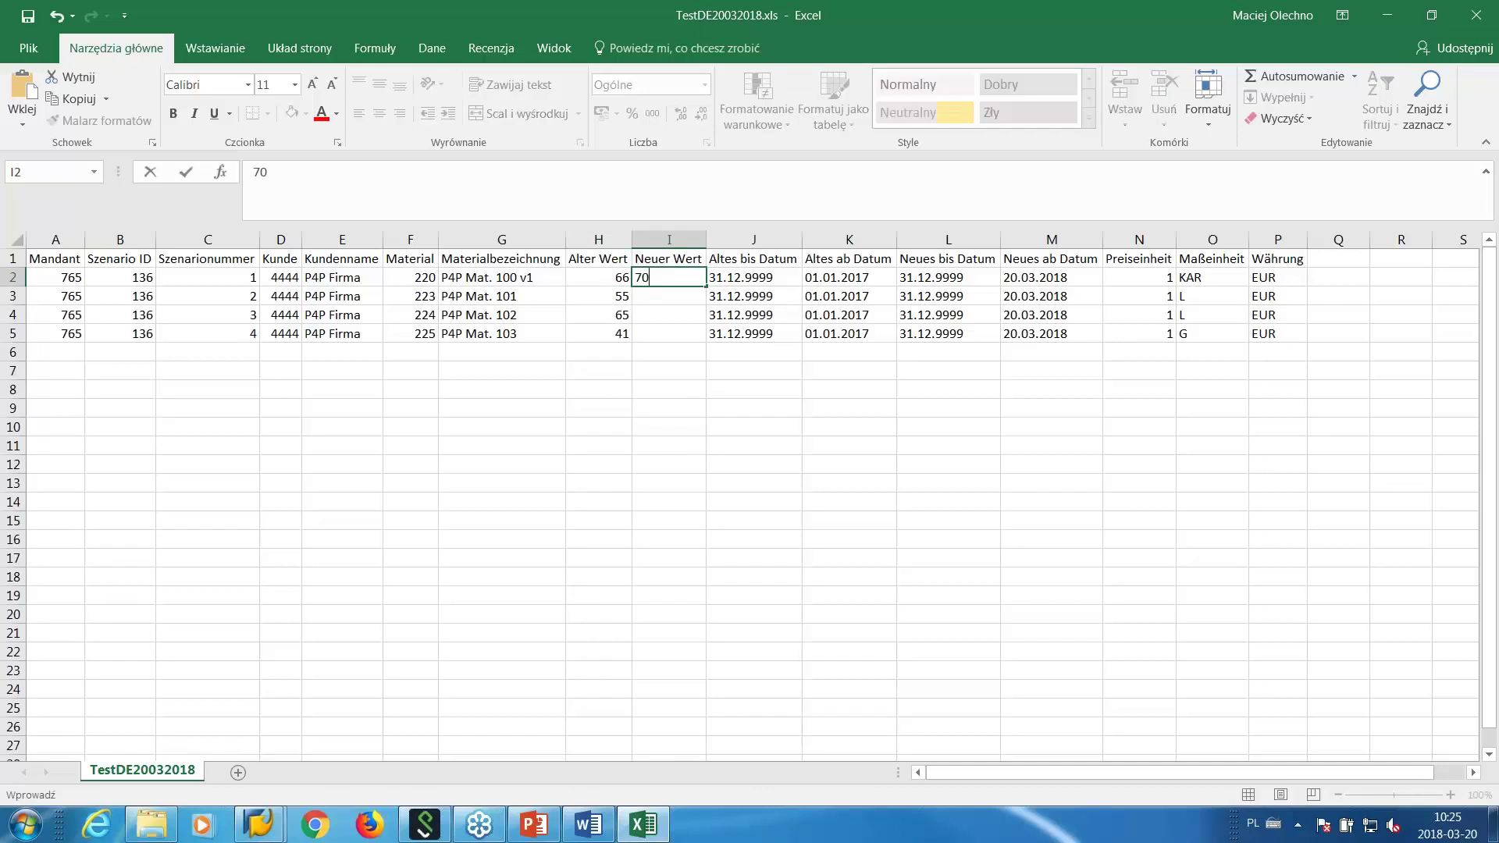
key("Return")
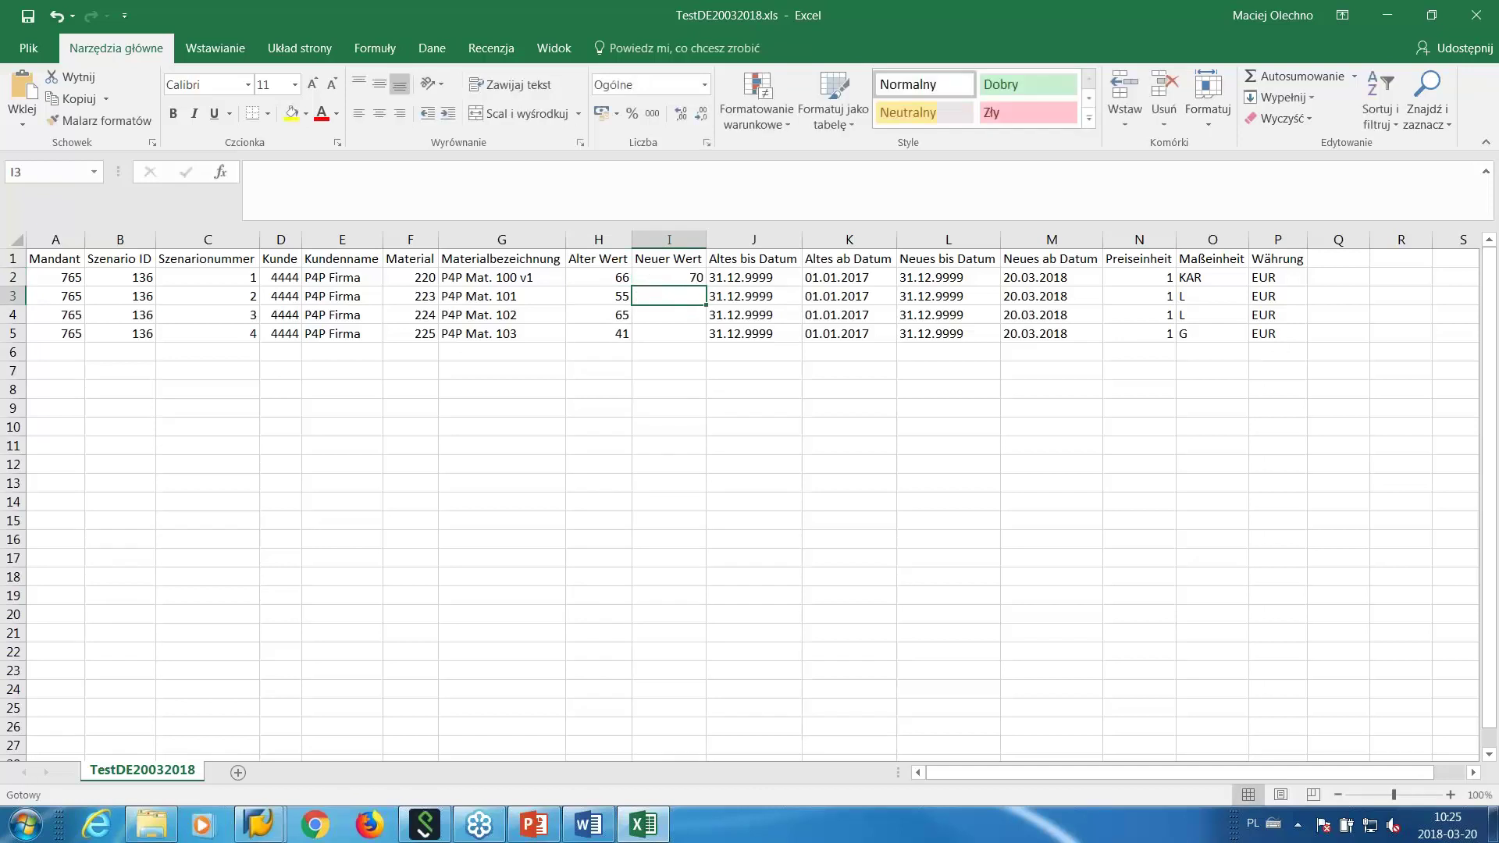
type("60")
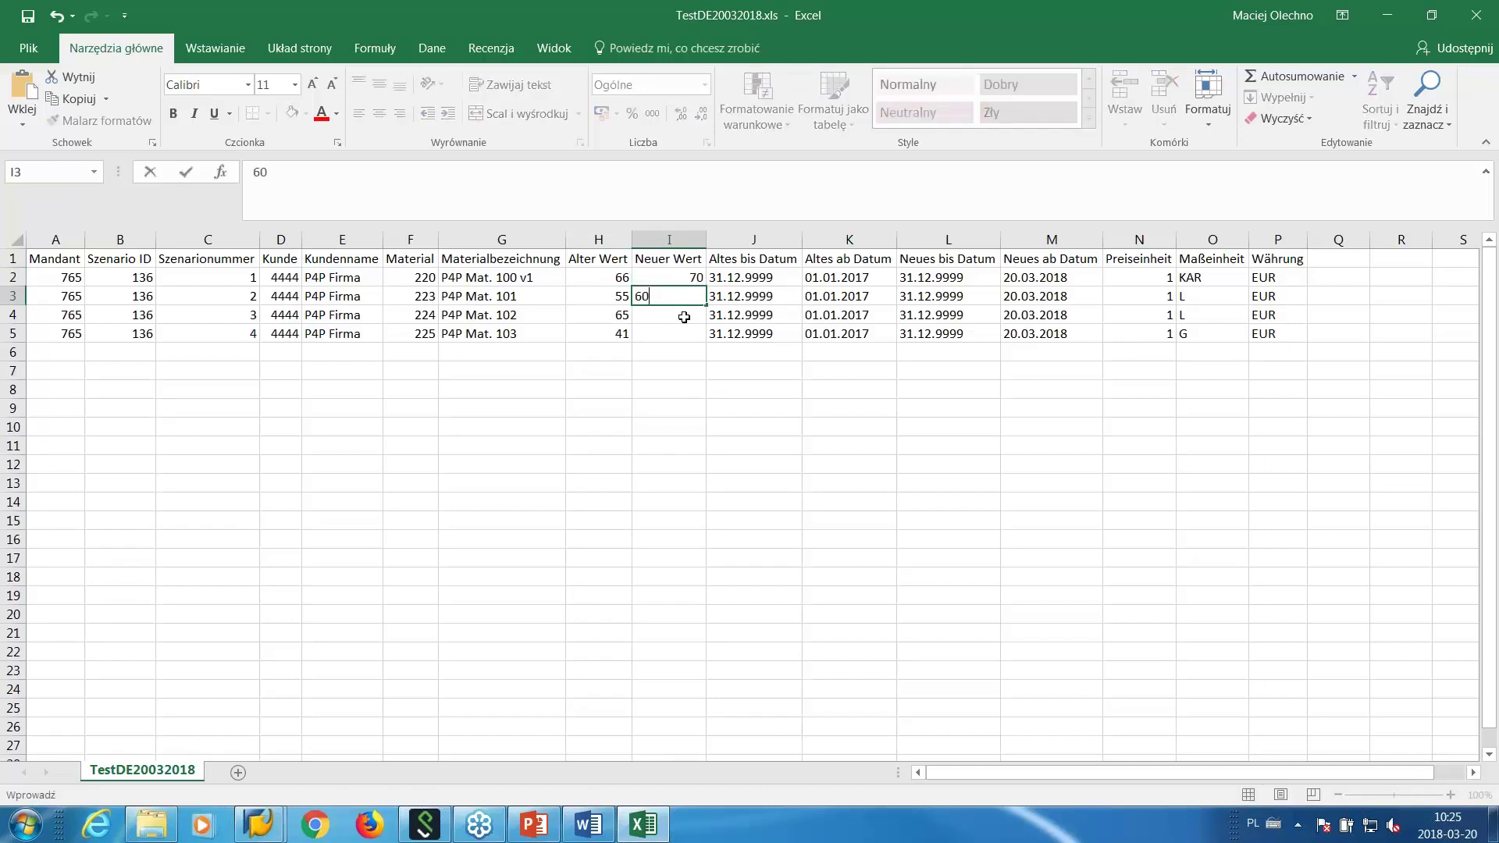
key("Return")
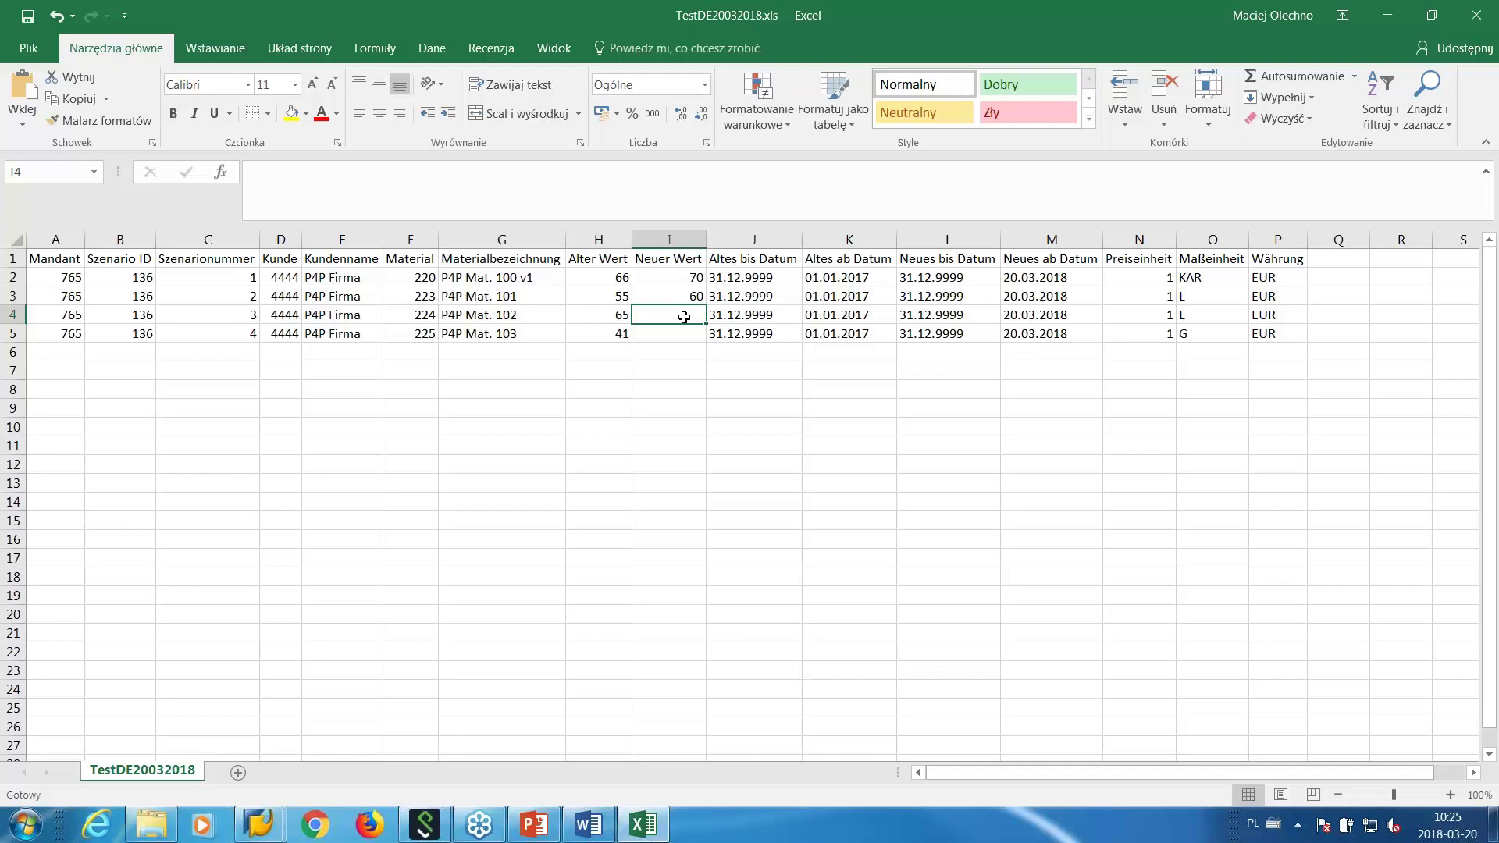
type("120")
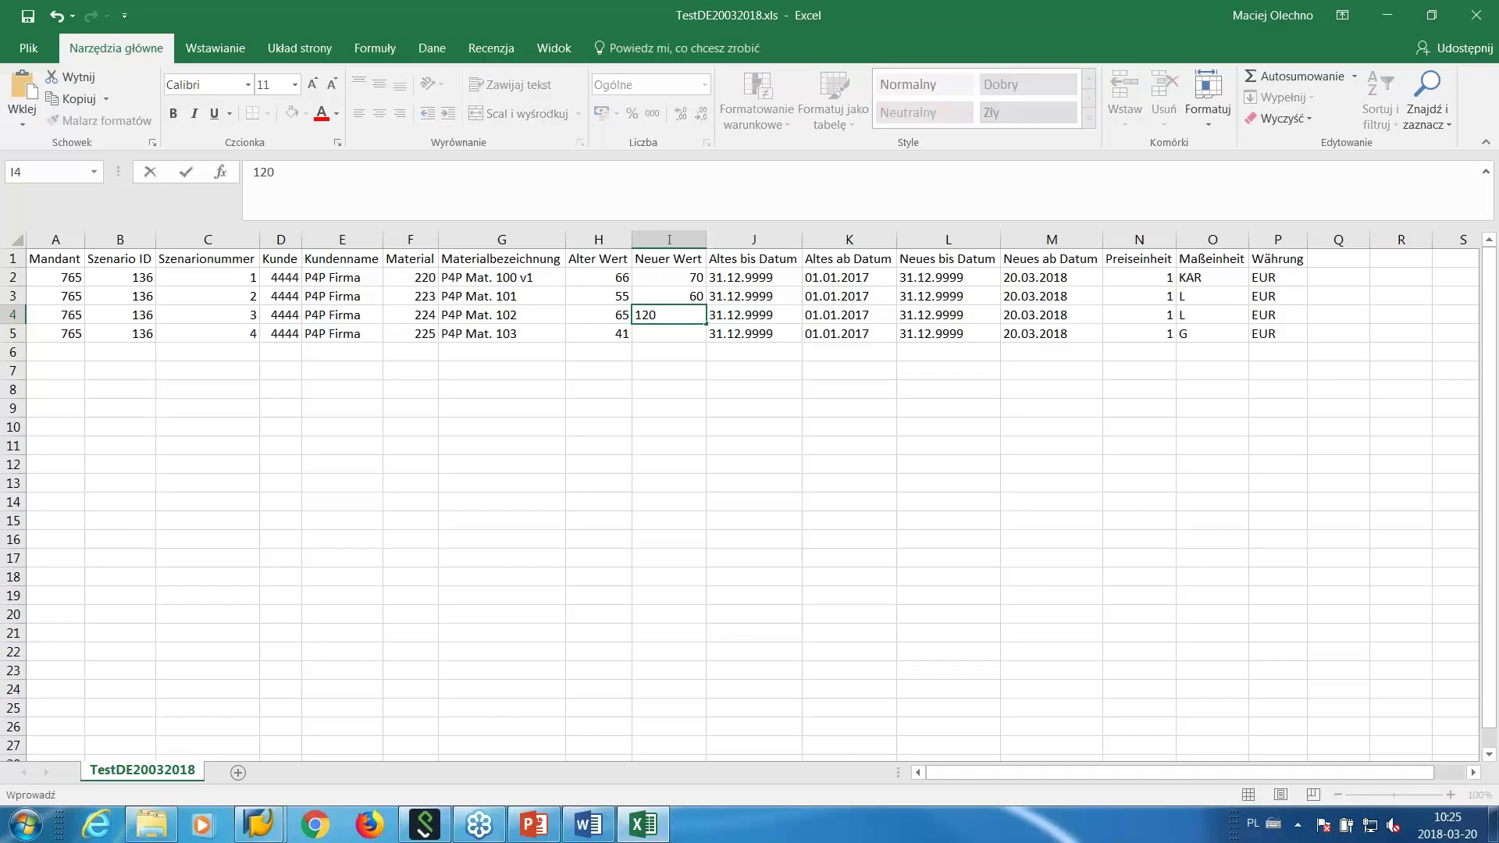
key("Return")
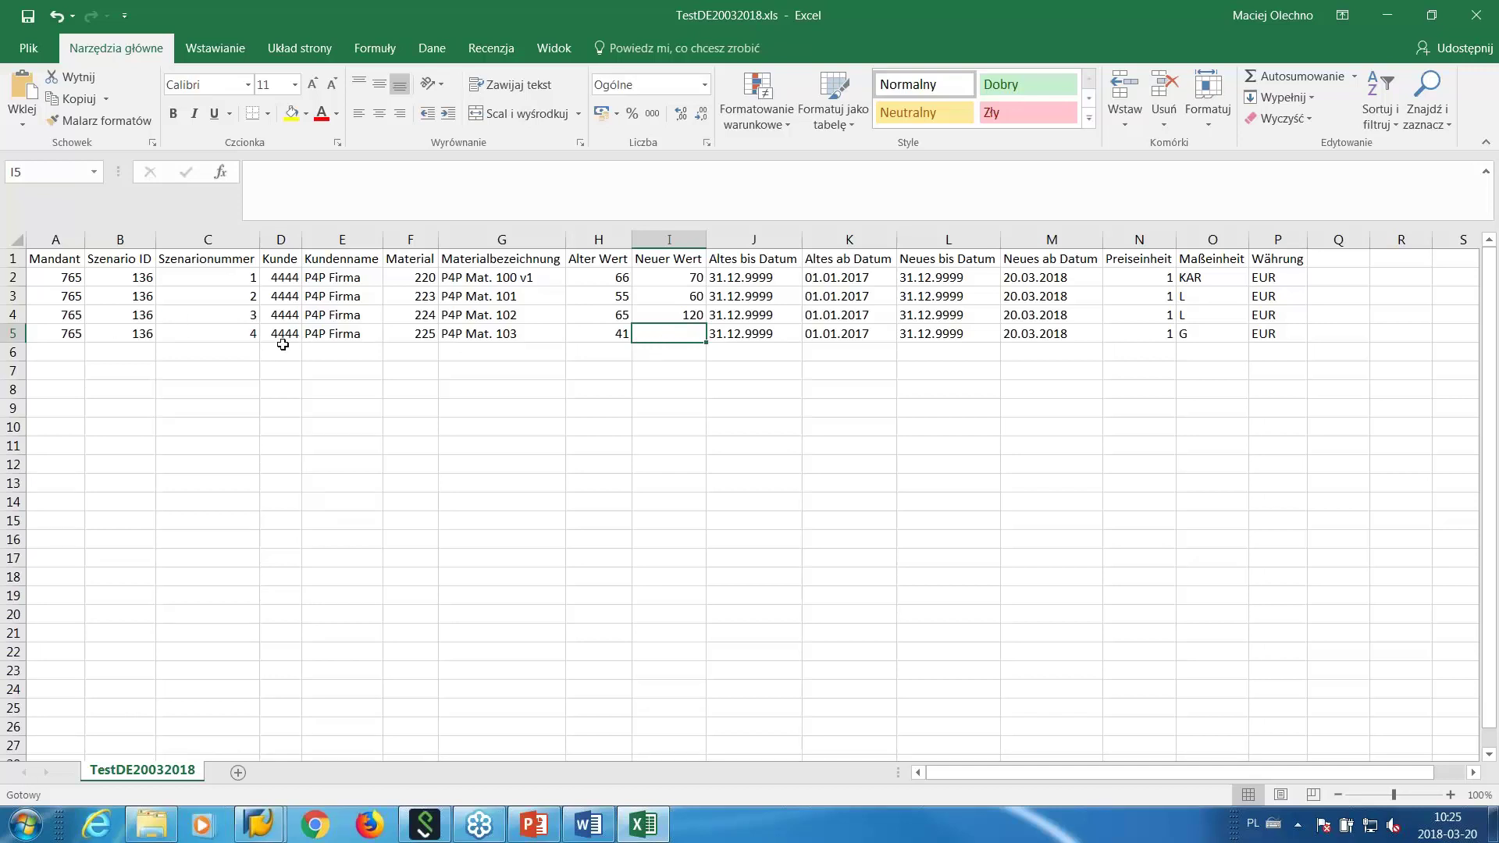
Examine the row of material 225 without a new price and the old and new validity dates in columns J to M.
left_click(423, 335)
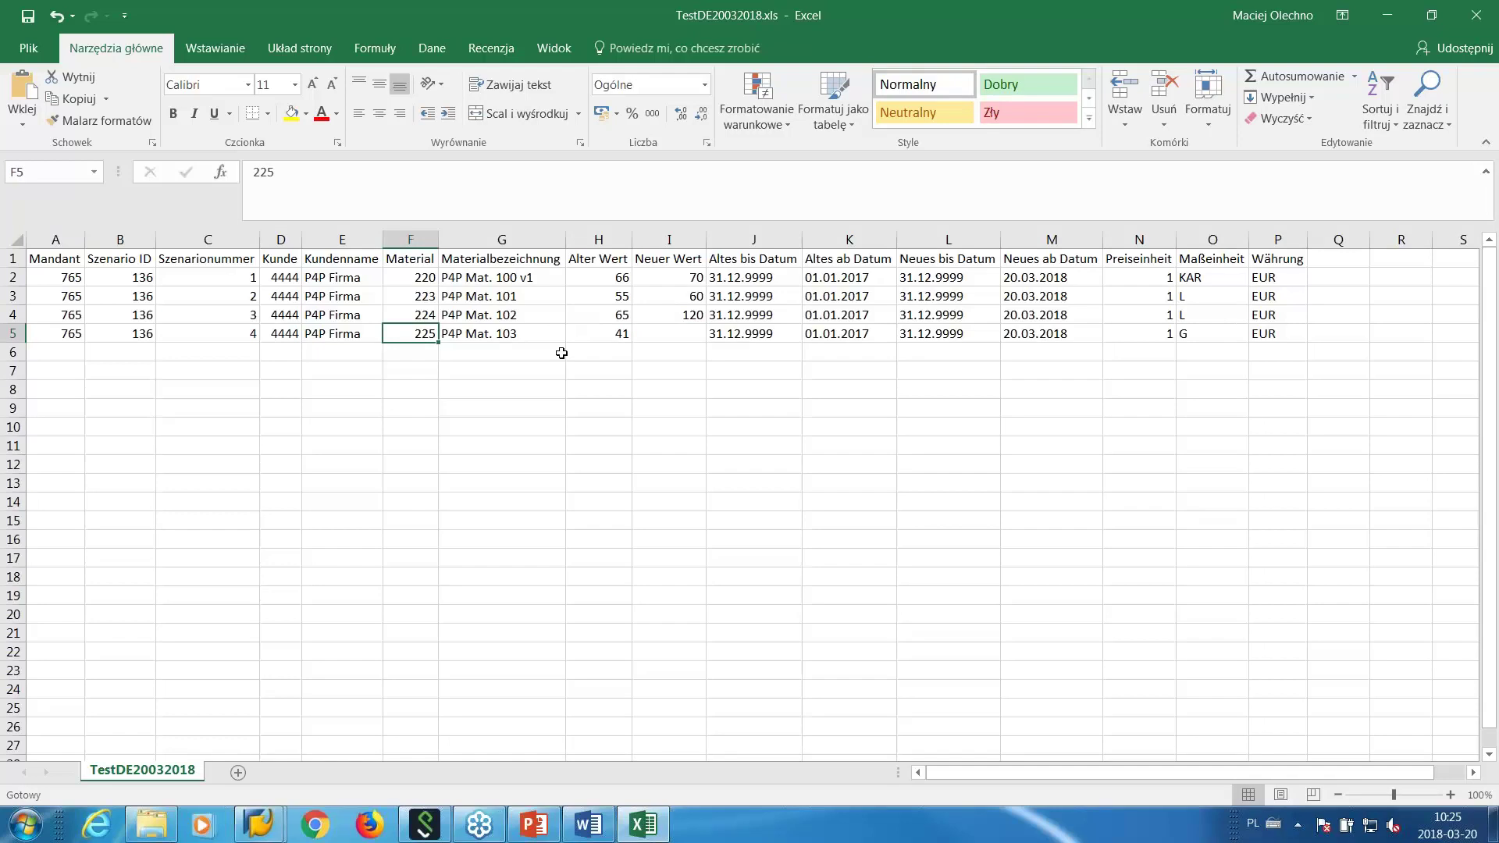
left_click(676, 337)
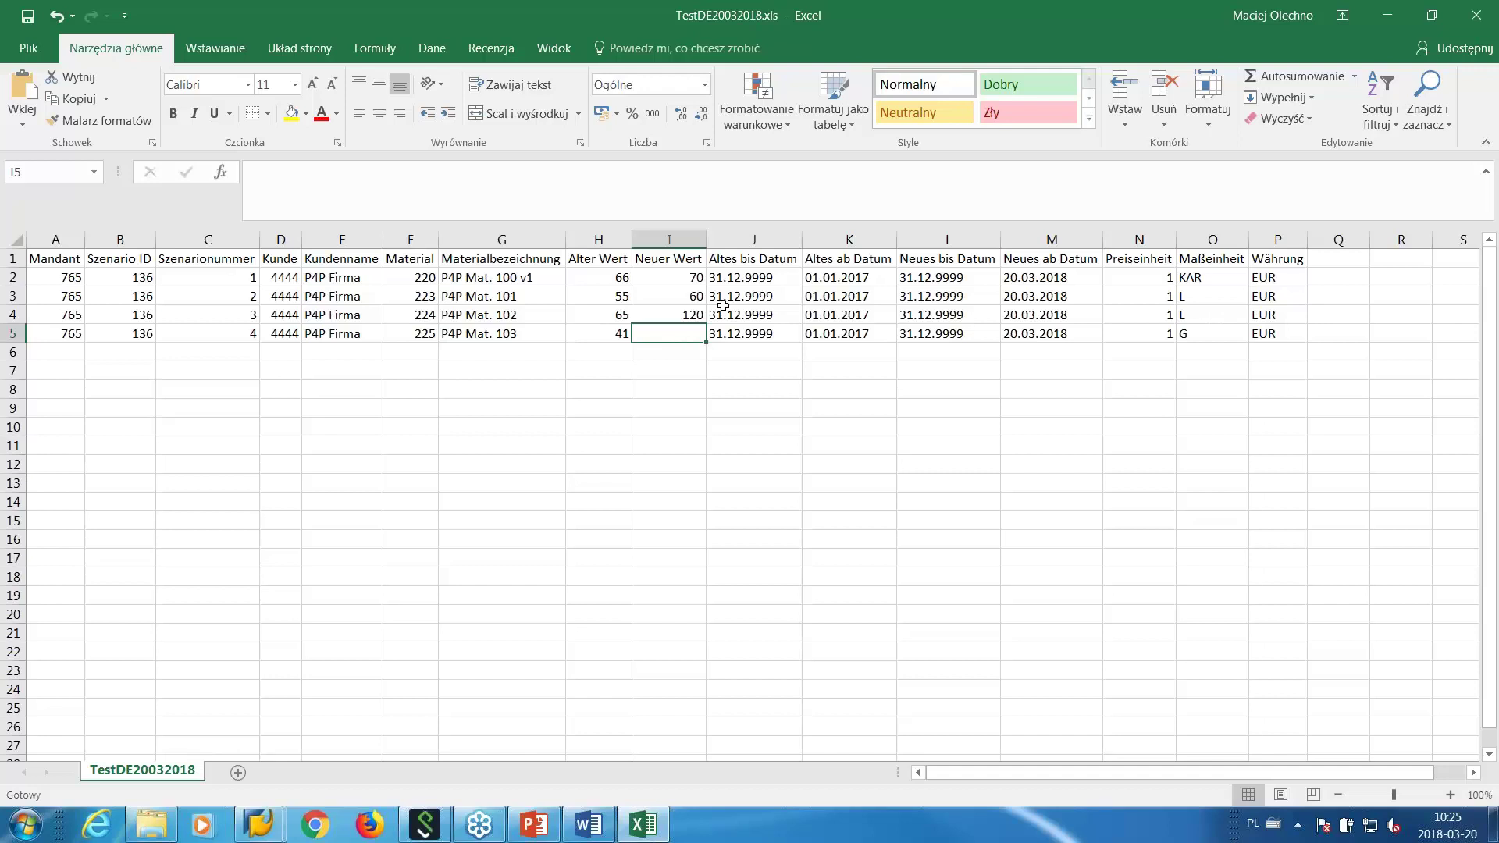
left_click(952, 281)
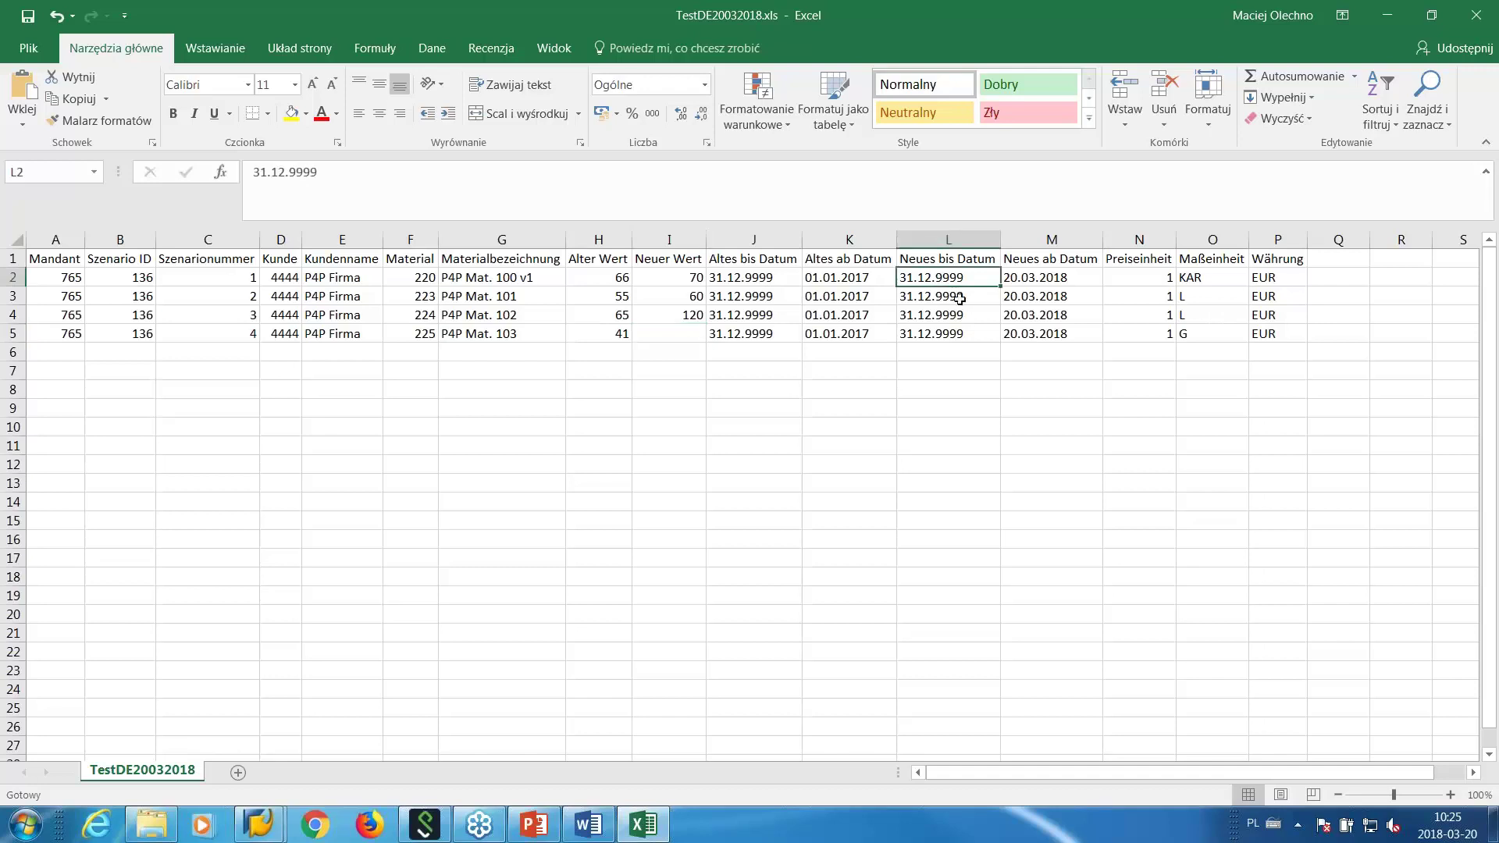
left_click(1041, 284)
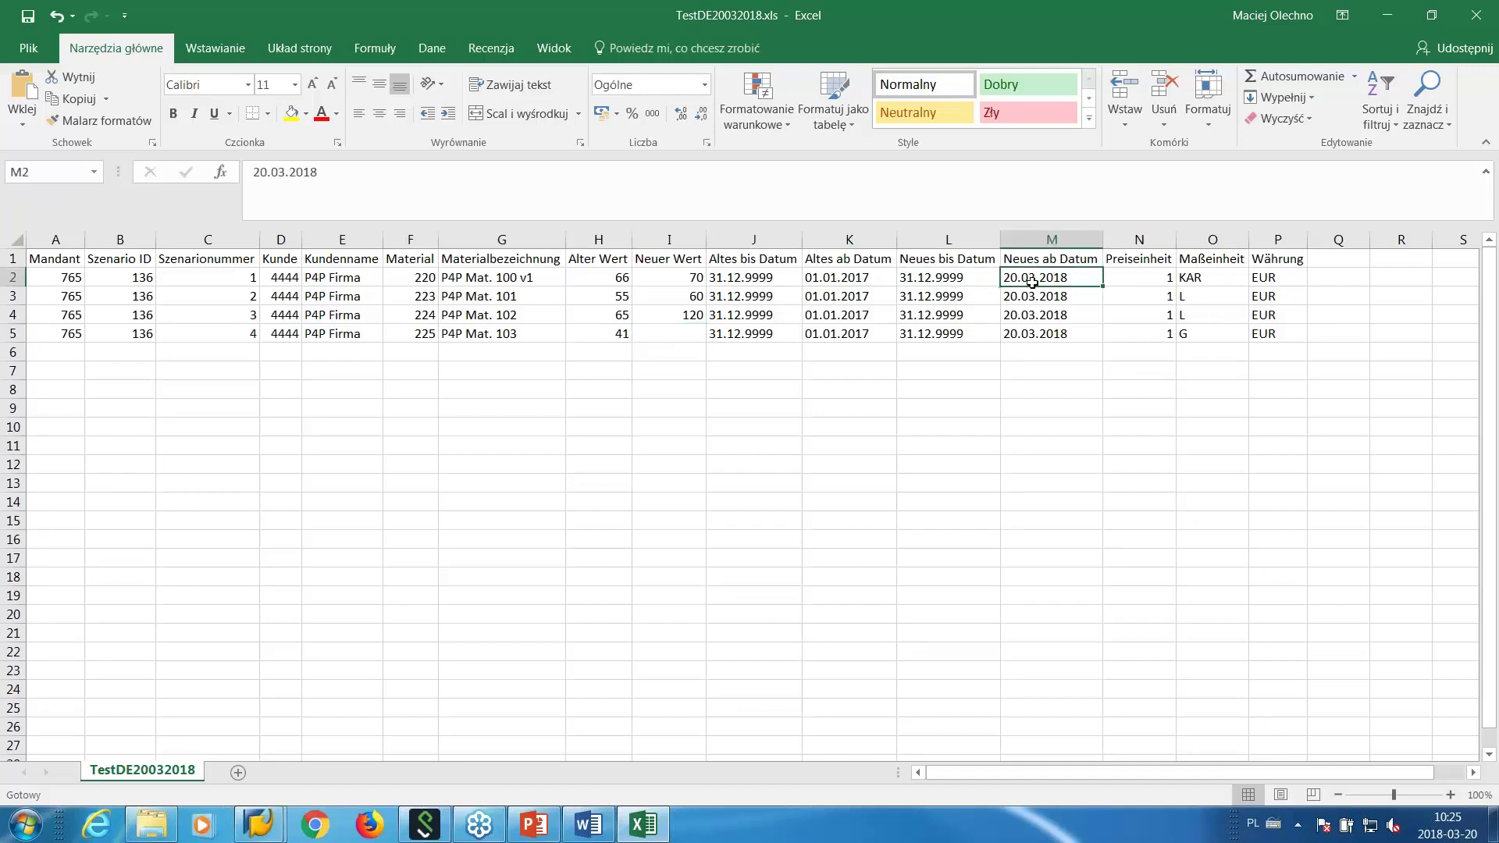
left_click(963, 280)
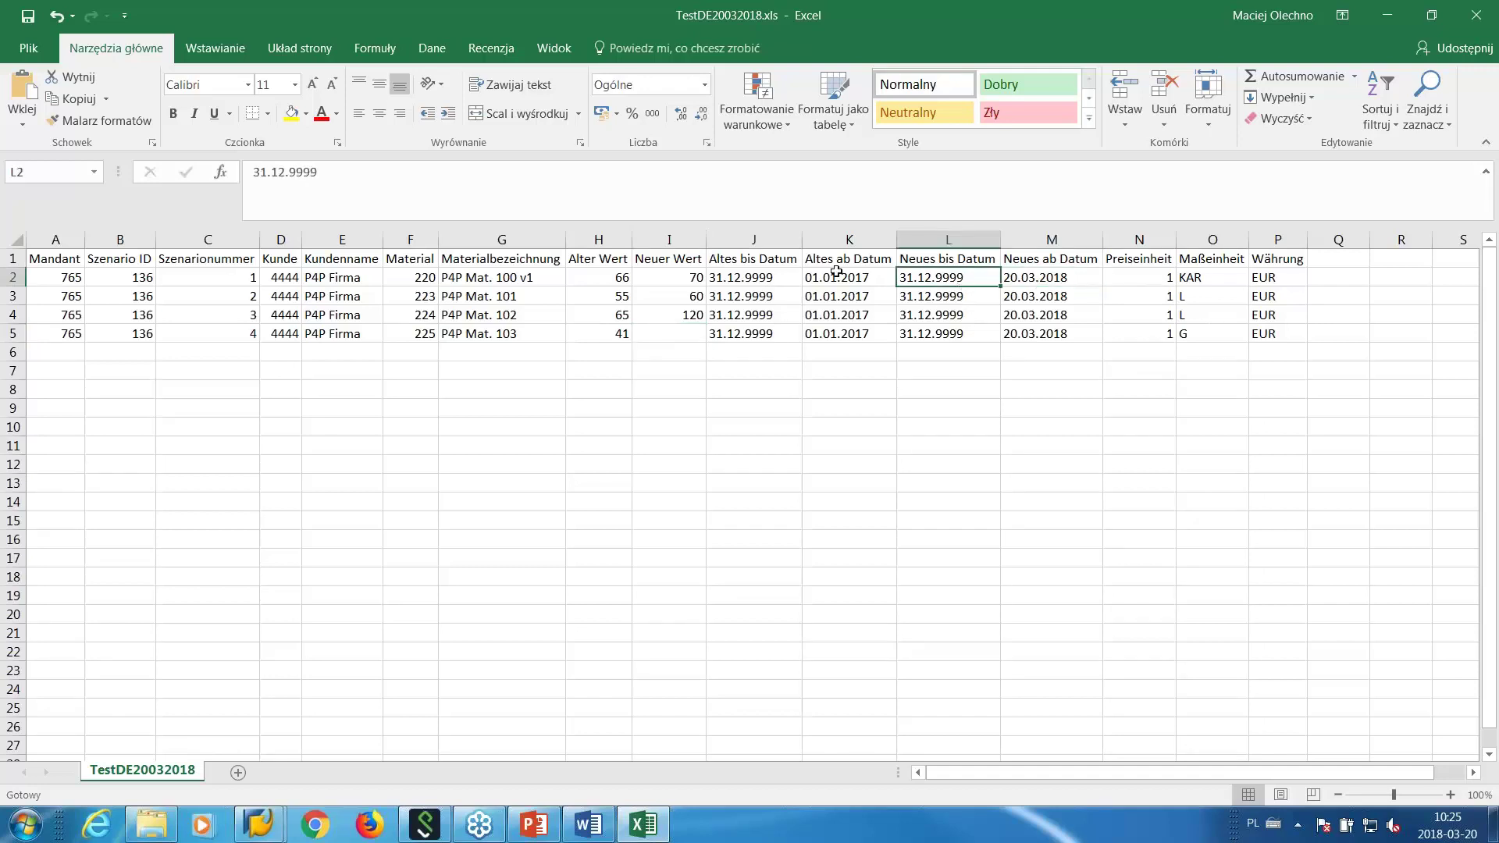
left_click(748, 278)
left_click(849, 274)
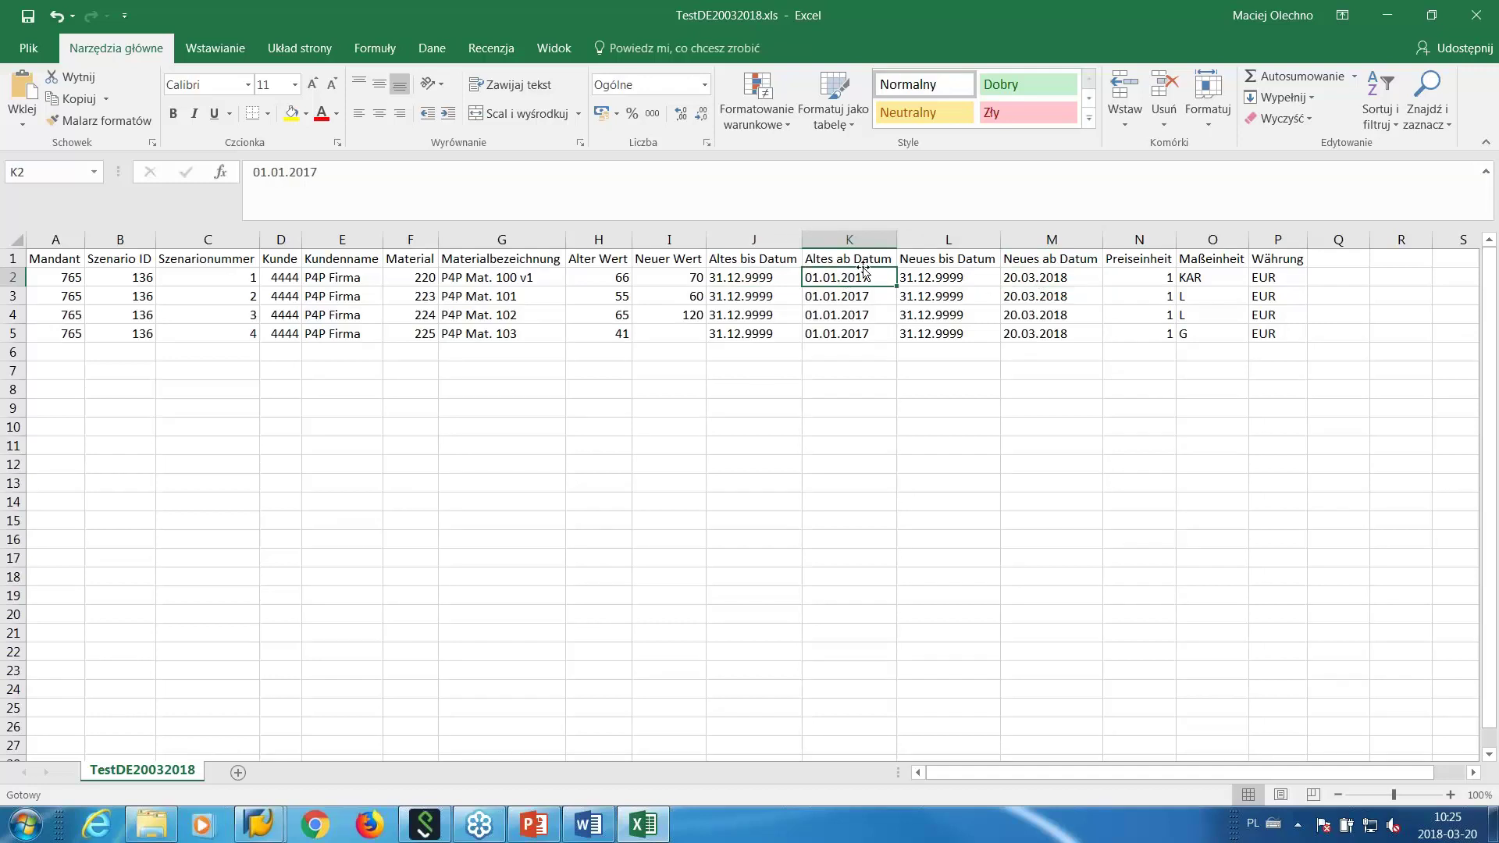
left_click(763, 280)
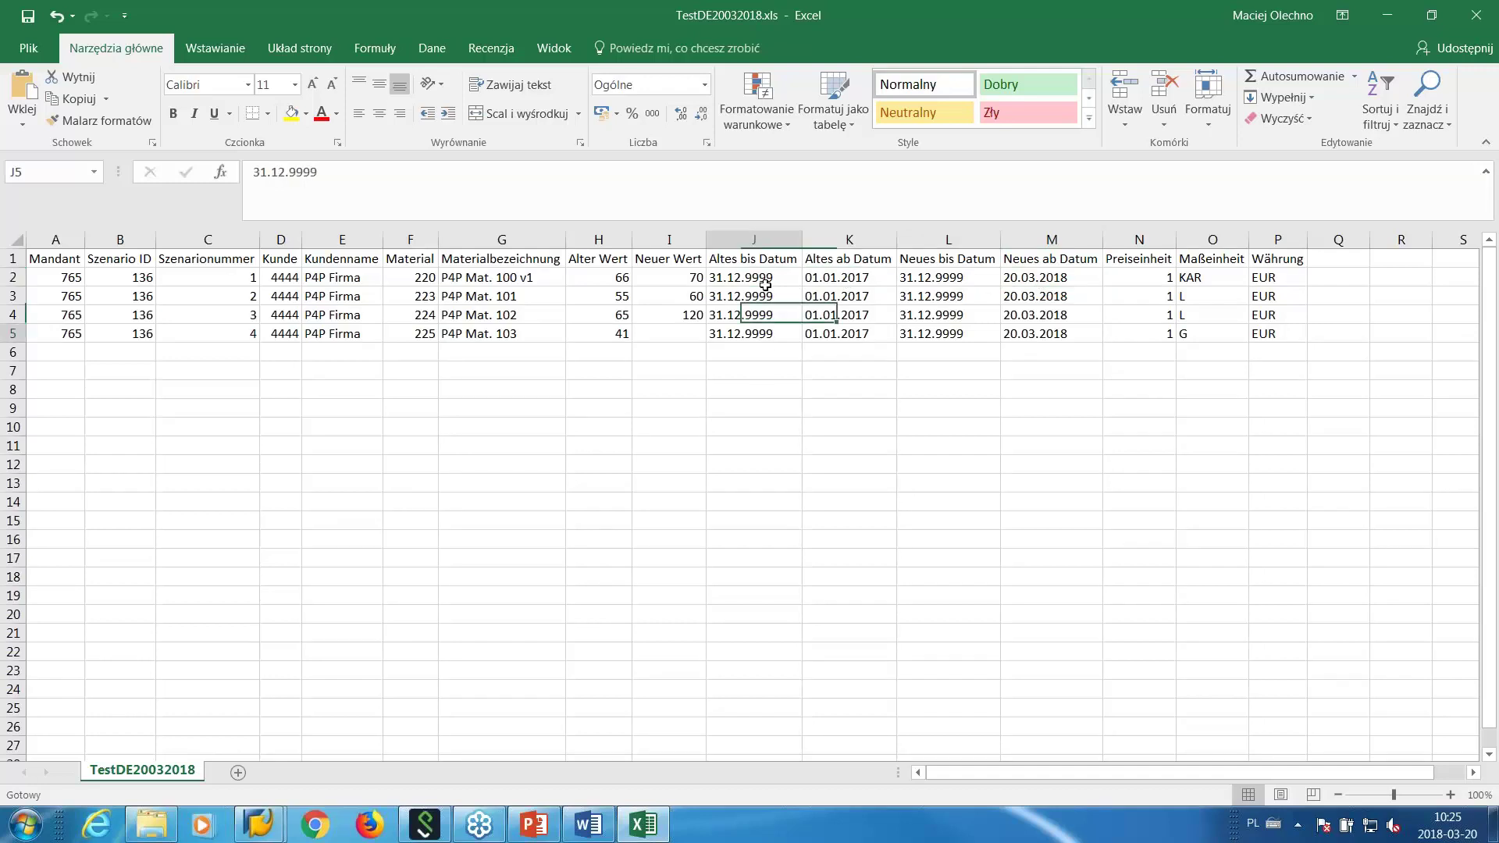
left_click(966, 278)
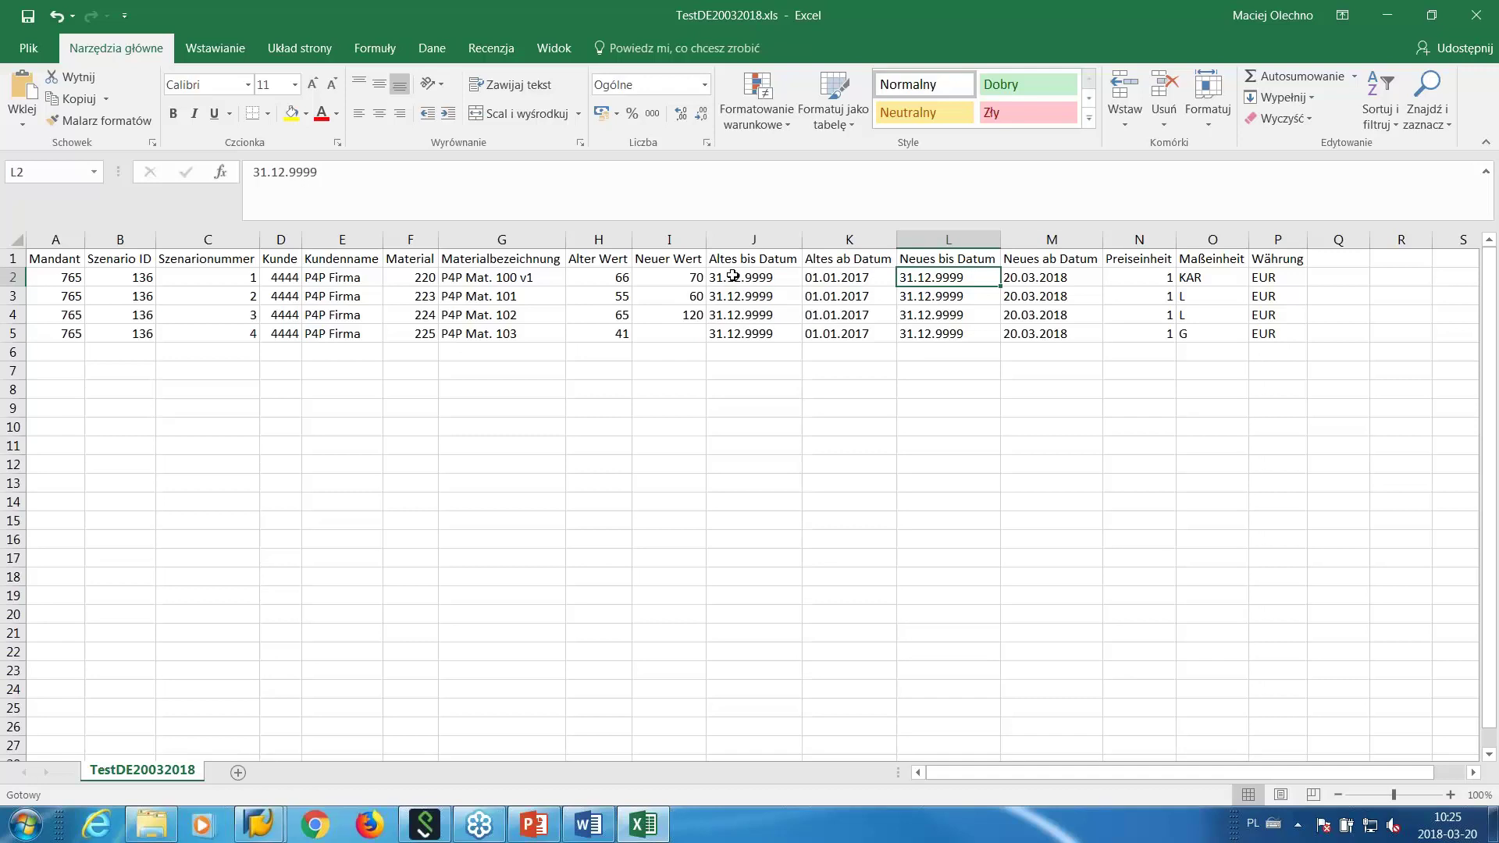
Set the Neues ab Datum of material 220 in cell M2 to 01.04.2018.
left_click(1046, 281)
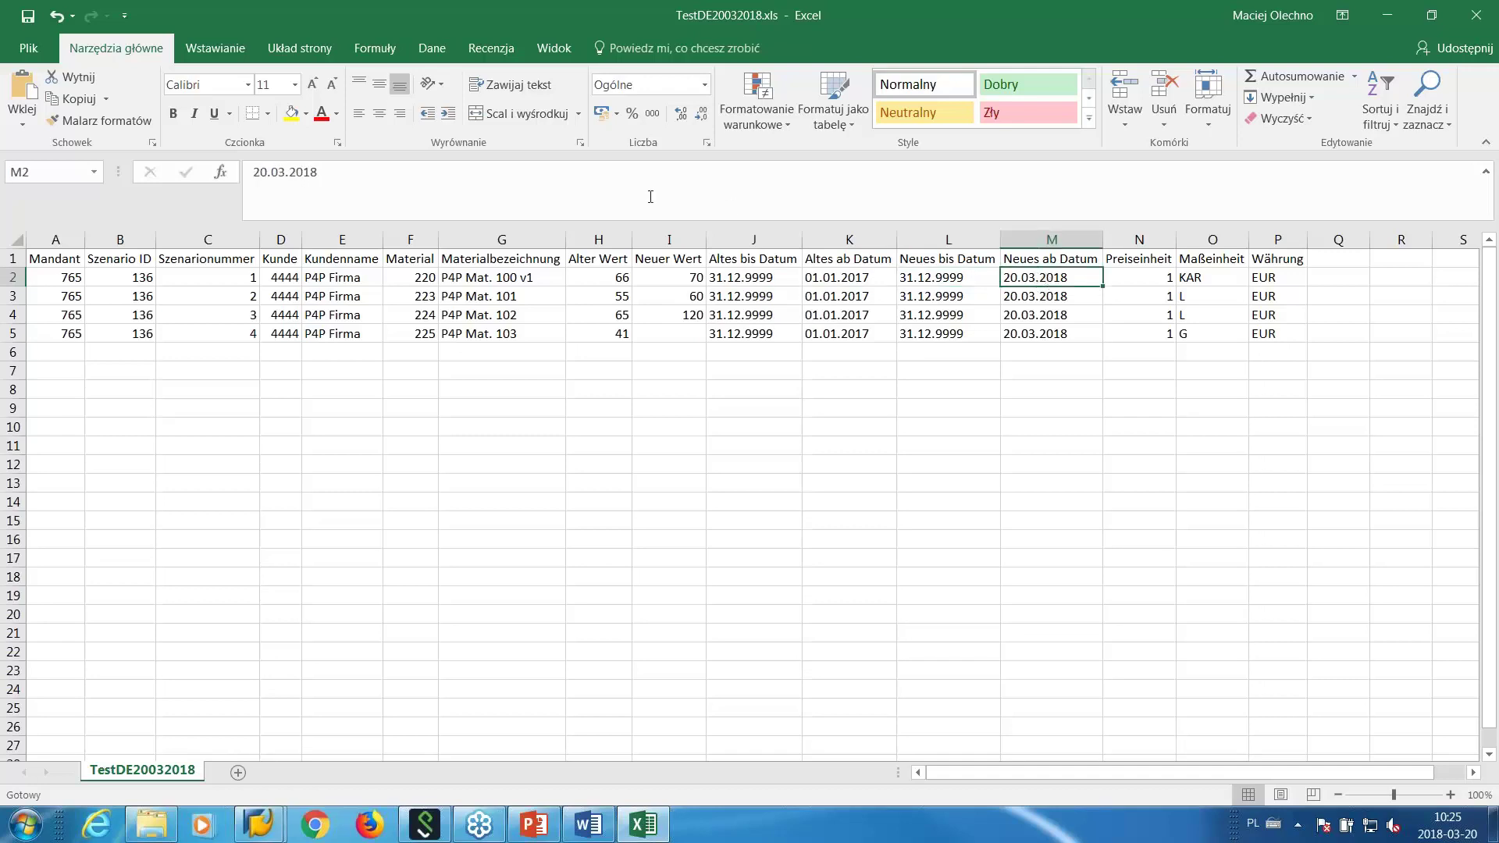
left_click(281, 175)
left_click_drag(267, 174, 251, 173)
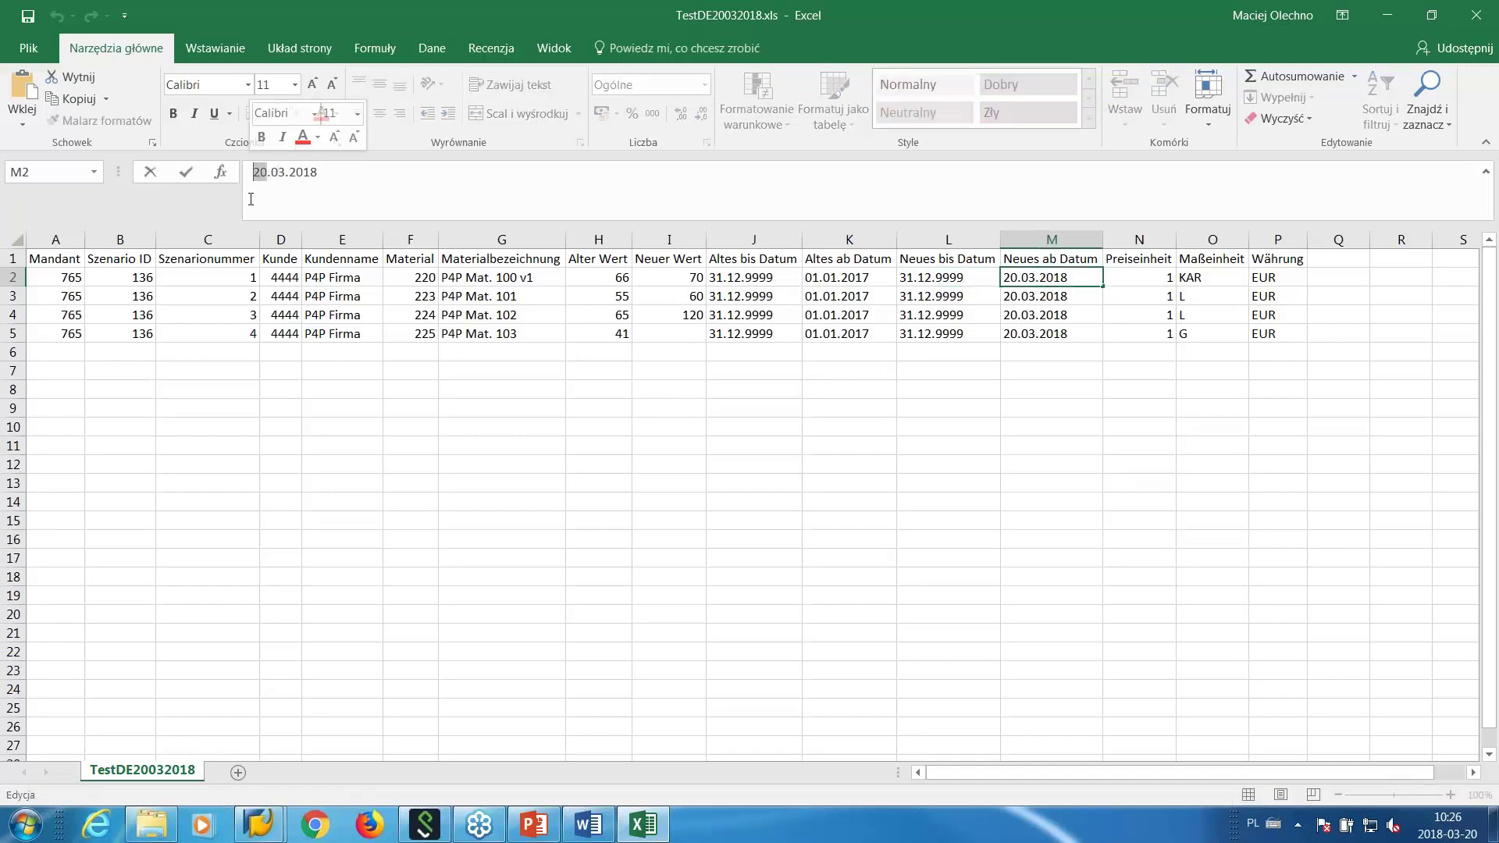
type("01")
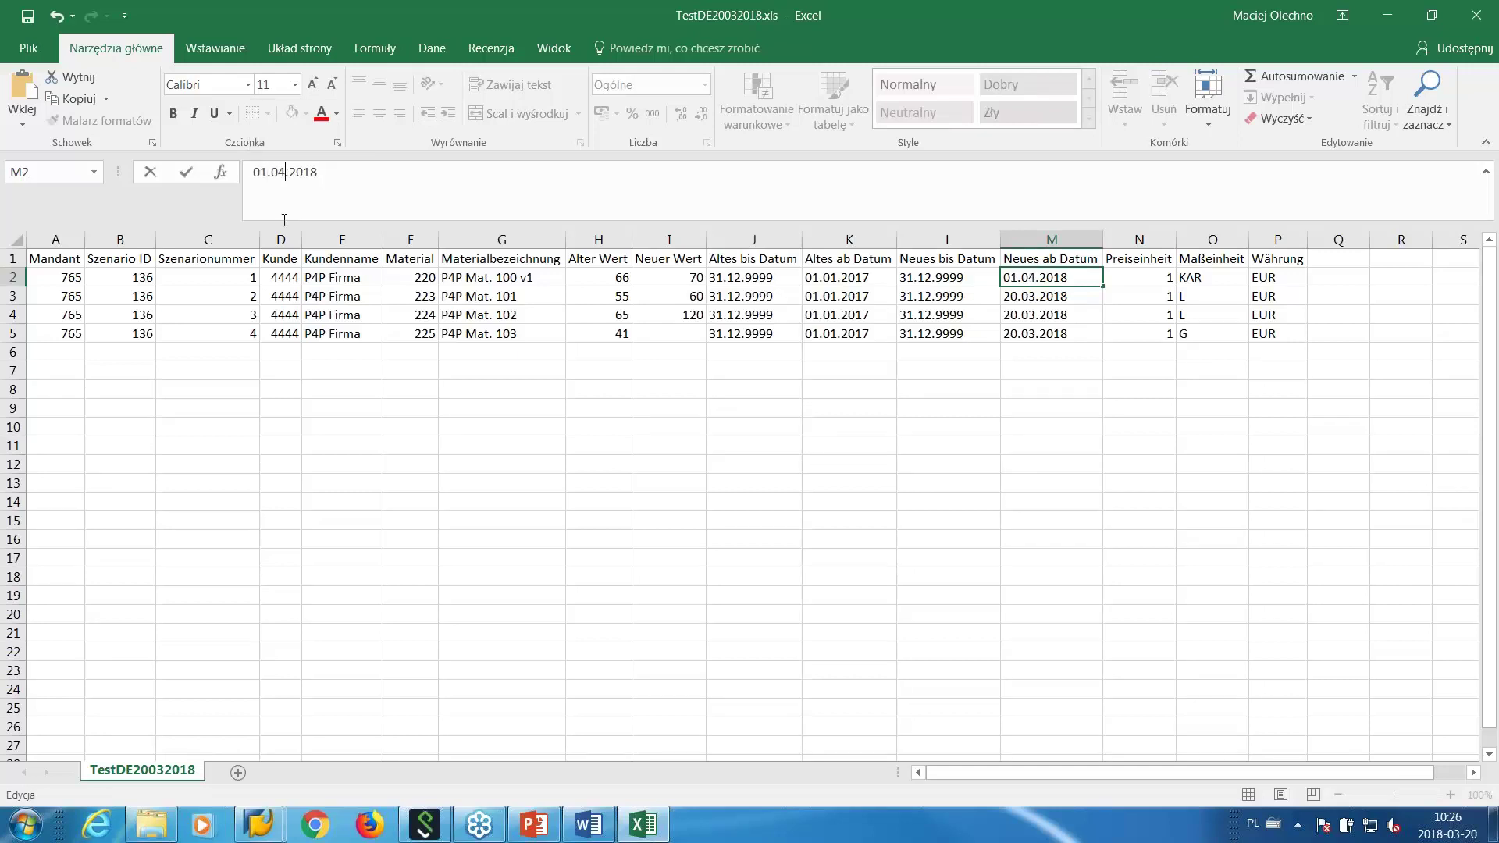
key("Return")
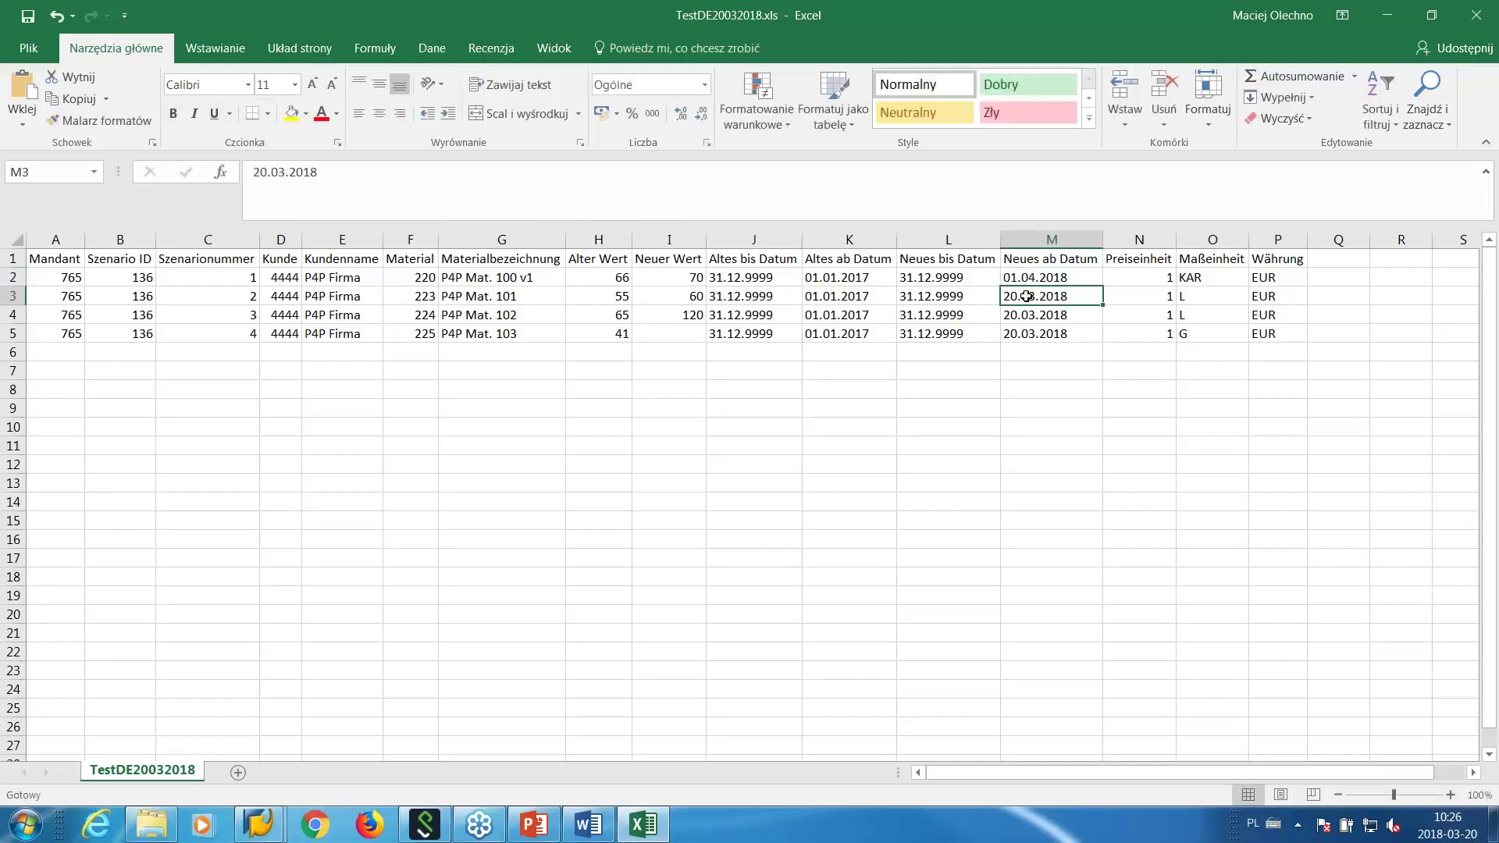
Set the Neues ab Datum of material 223 in cell M3 to 01.05.2018.
left_click_drag(268, 176, 237, 228)
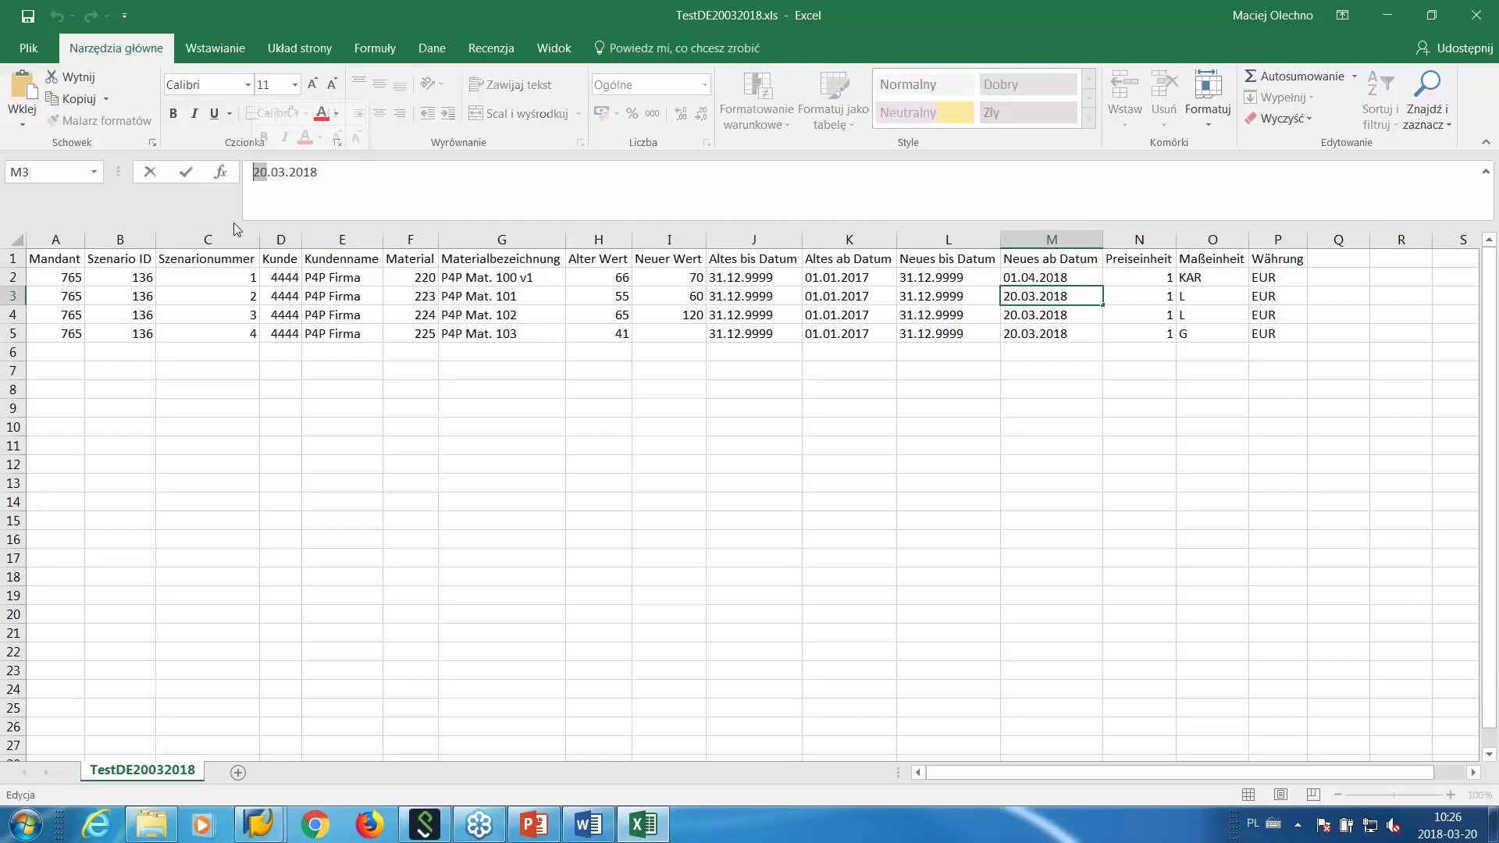
type("01")
key("BackSpace")
type("5")
key("Return")
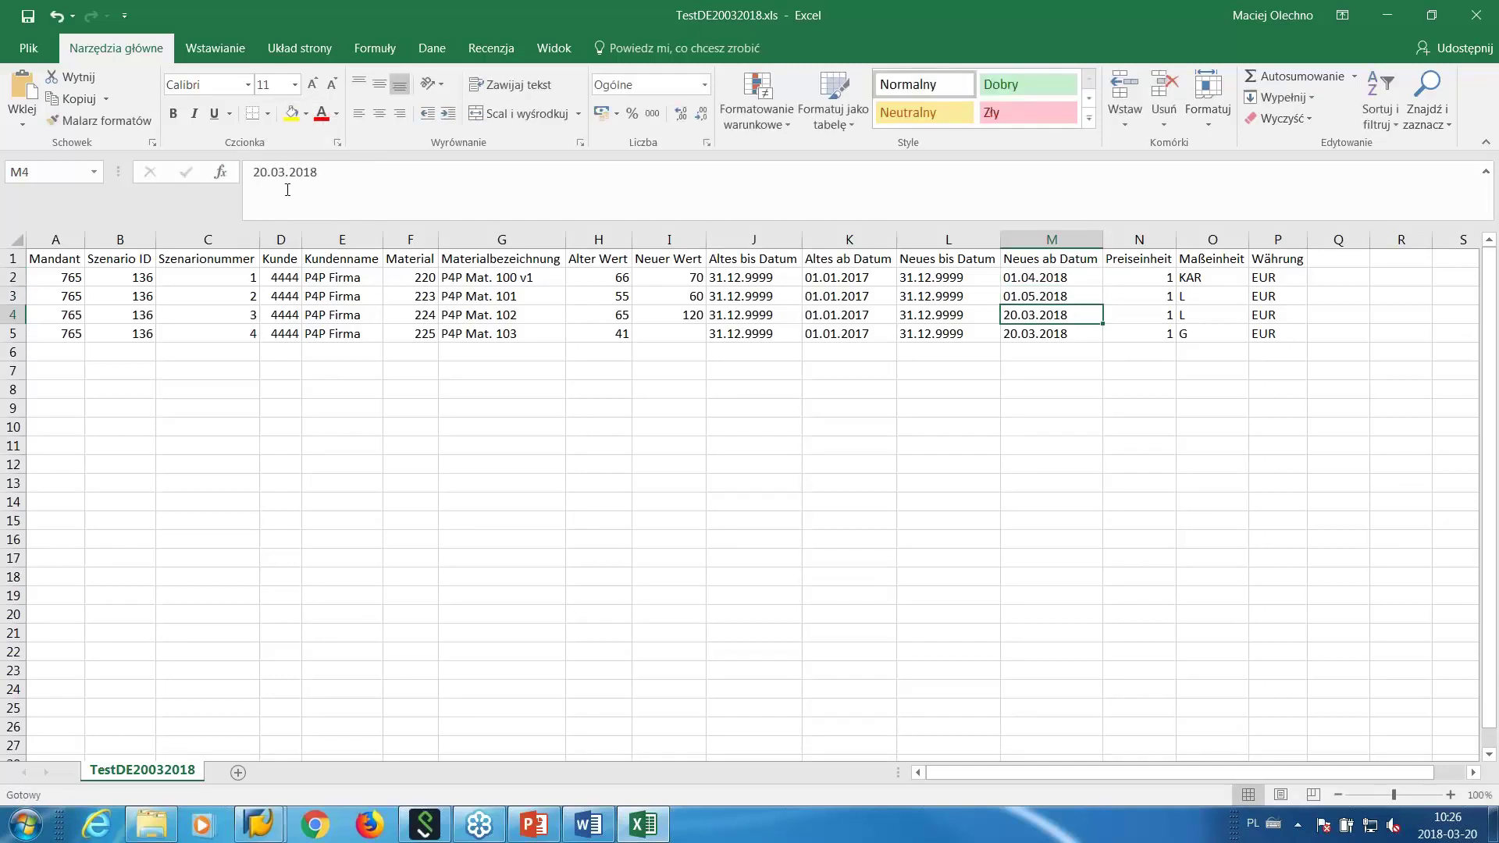
Save the edited workbook and switch to the SNP Pricing for Profit window in SAP.
left_click(722, 280)
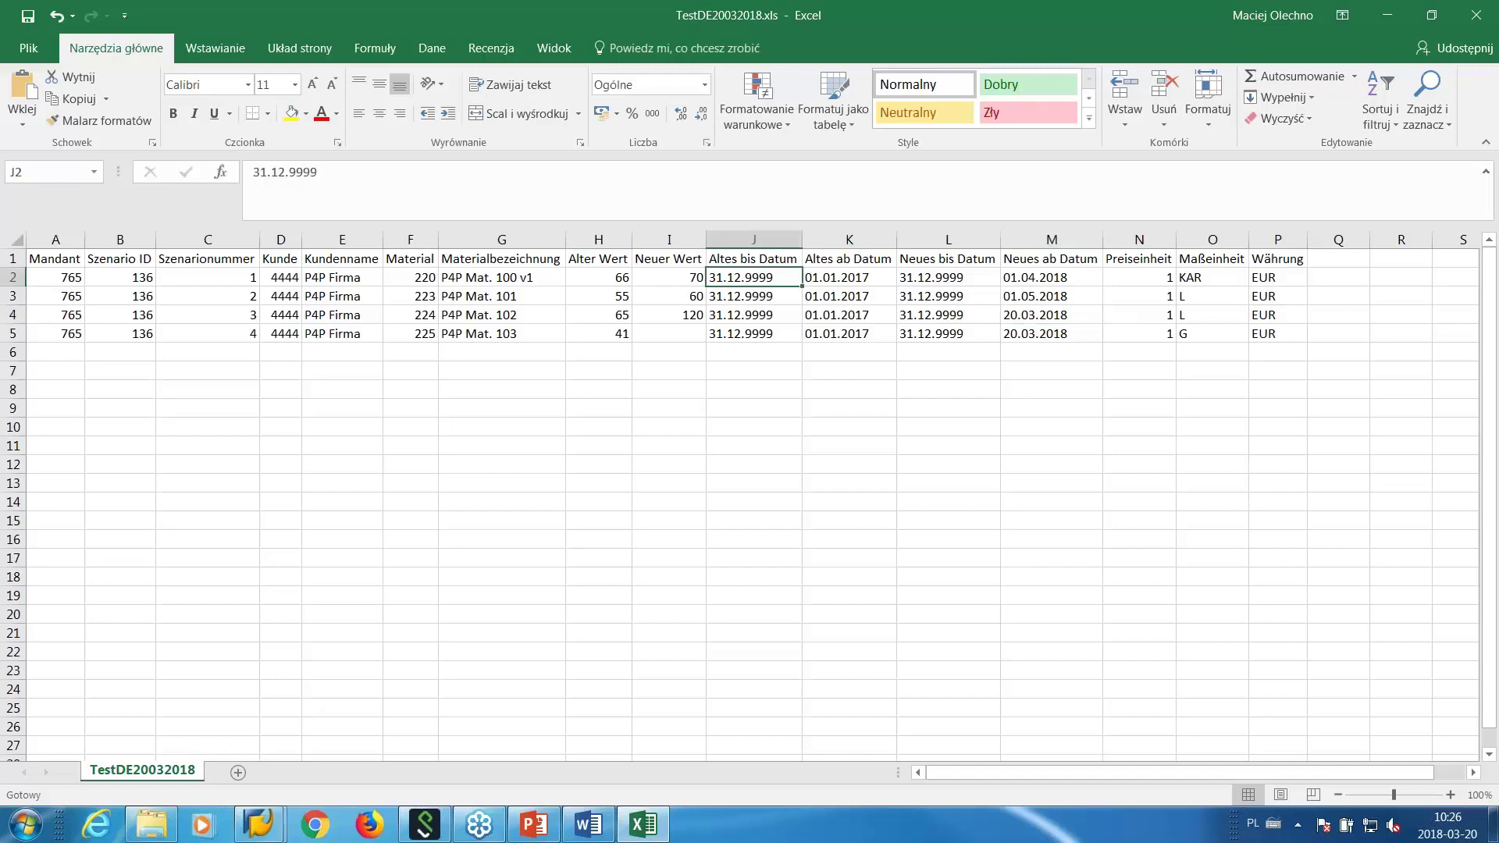
left_click(28, 19)
mouse_move(274, 839)
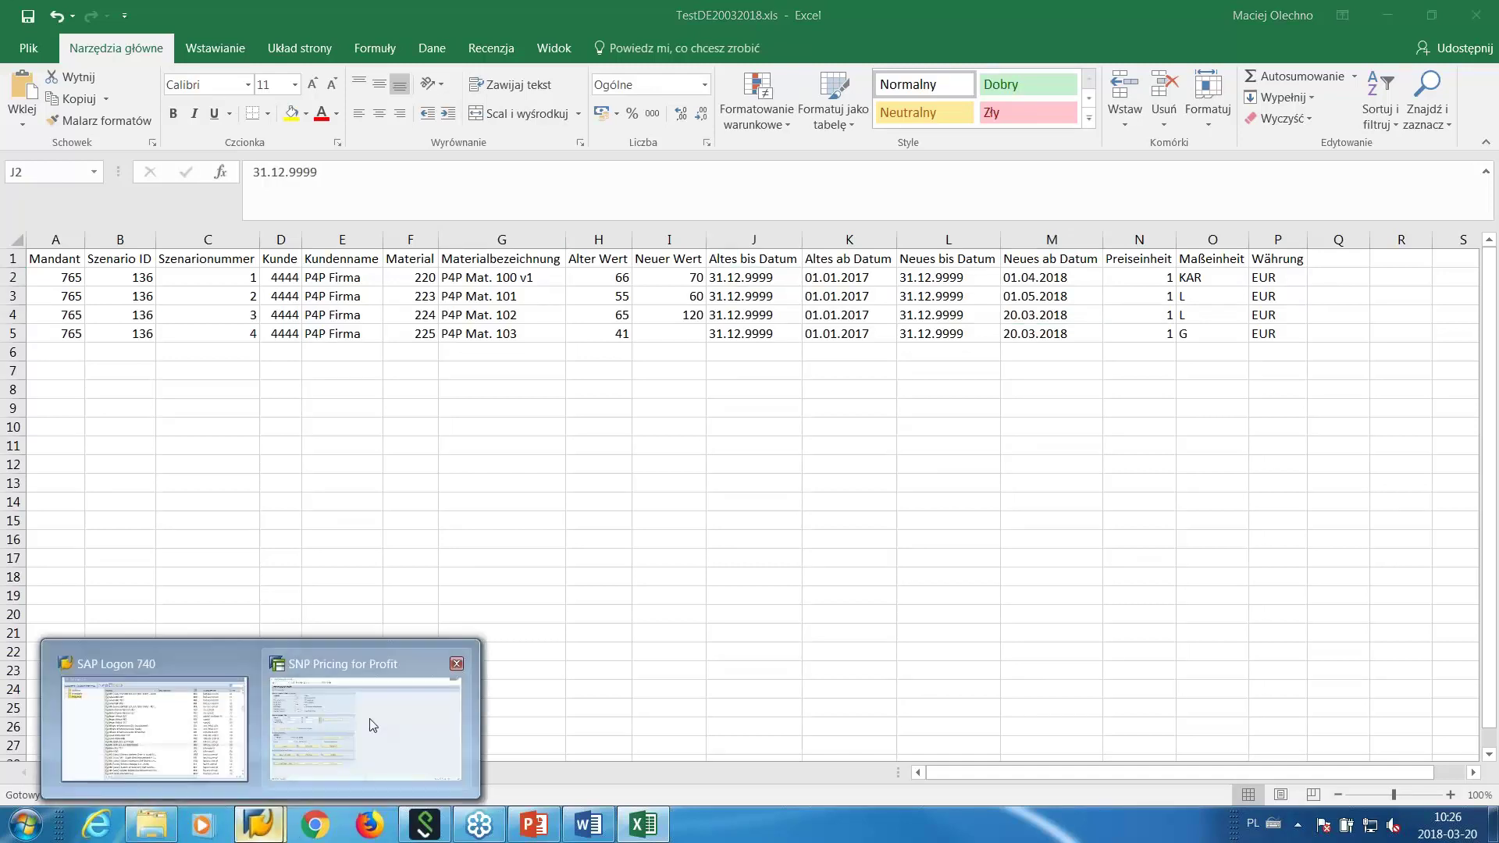
left_click(377, 719)
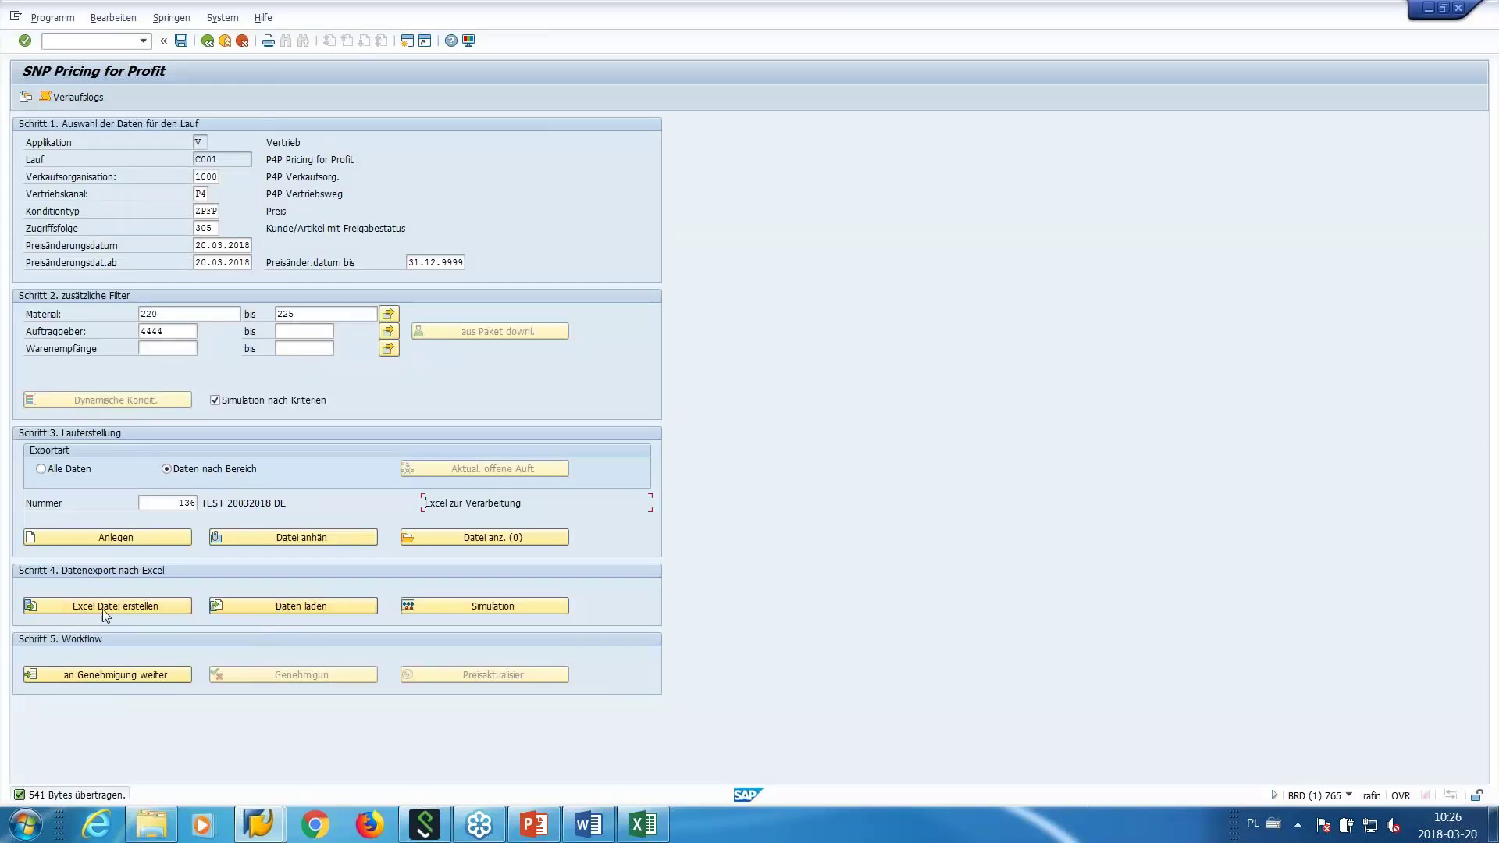
Try to load the price data for run 136 from PricingChangeScenario1.xls.
left_click(306, 606)
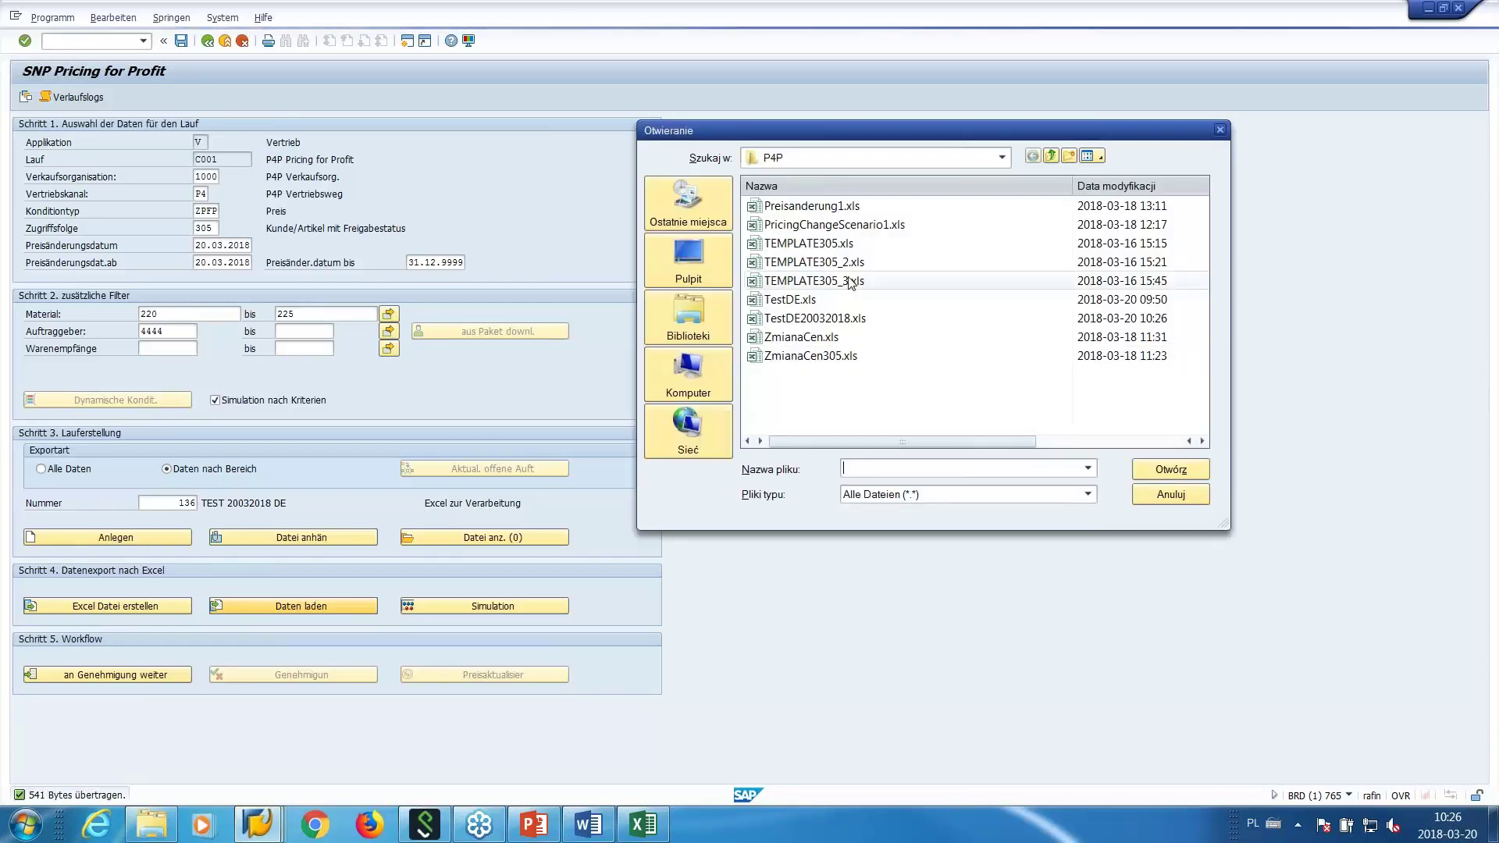
left_click(836, 280)
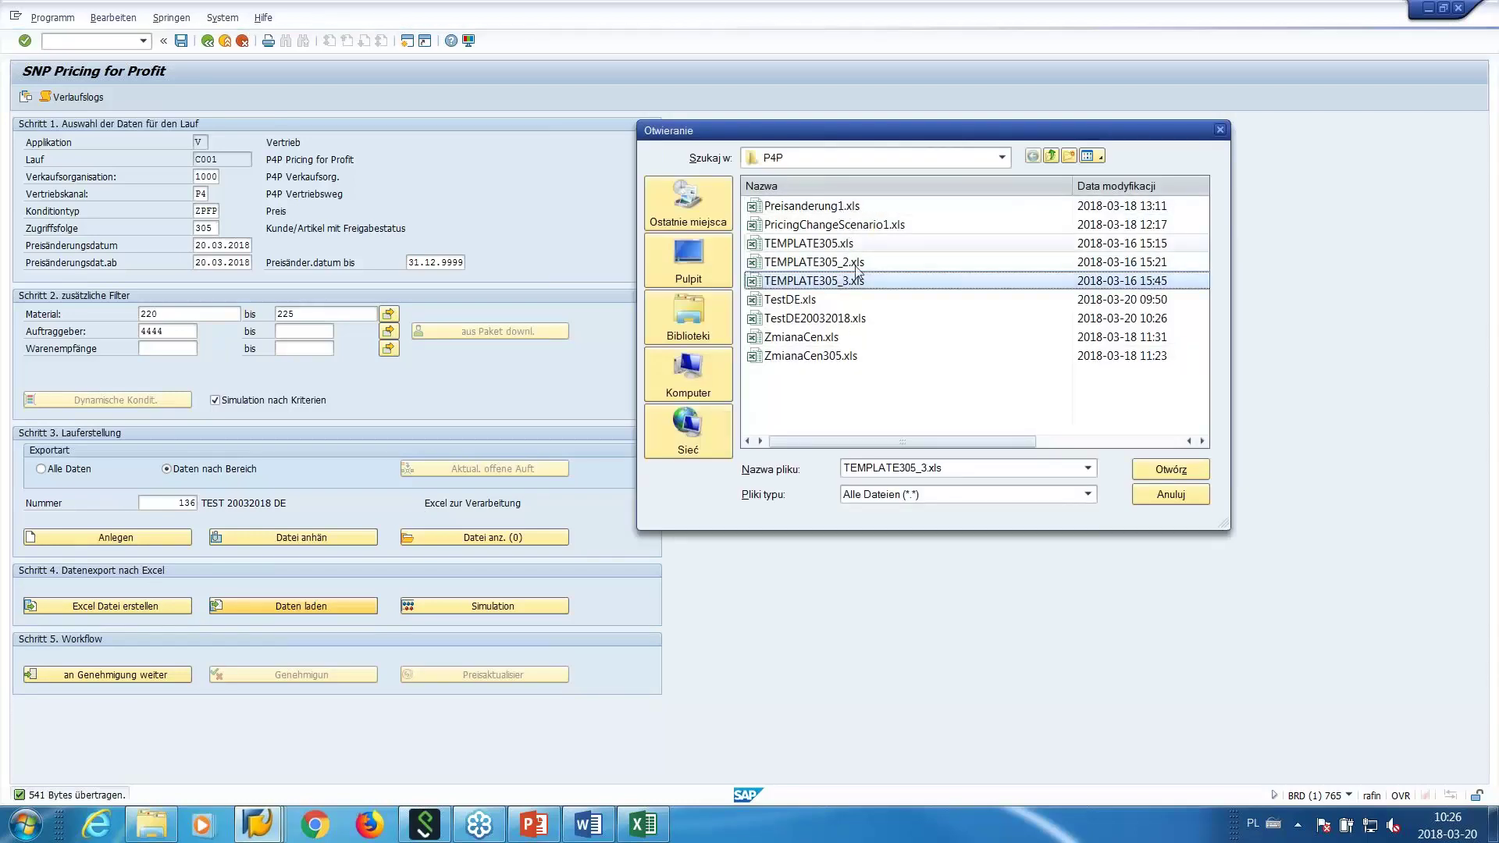
double_click(848, 283)
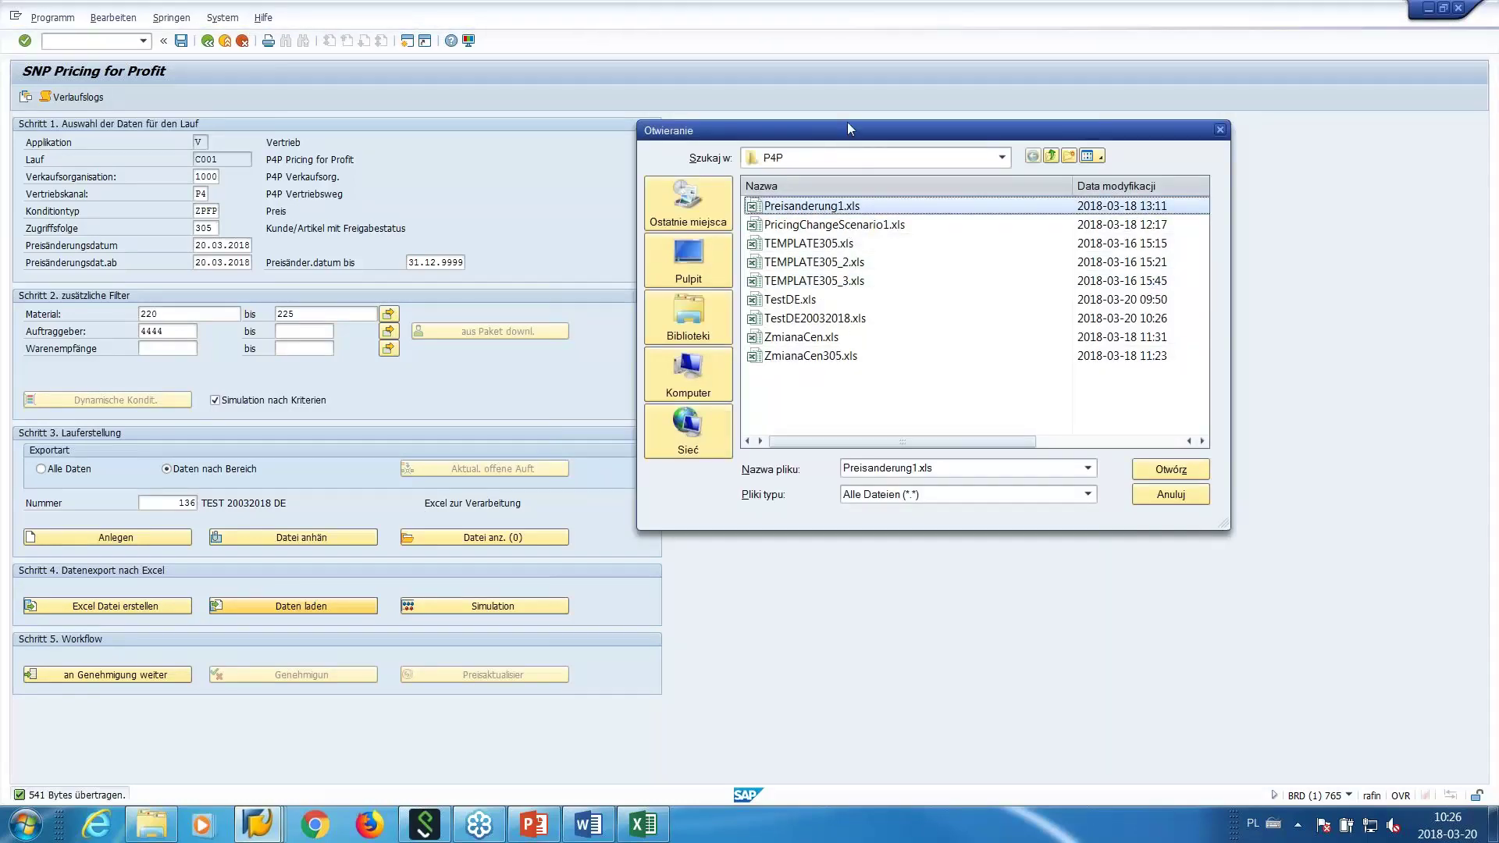
left_click_drag(846, 125, 847, 111)
left_click(817, 303)
left_click(829, 341)
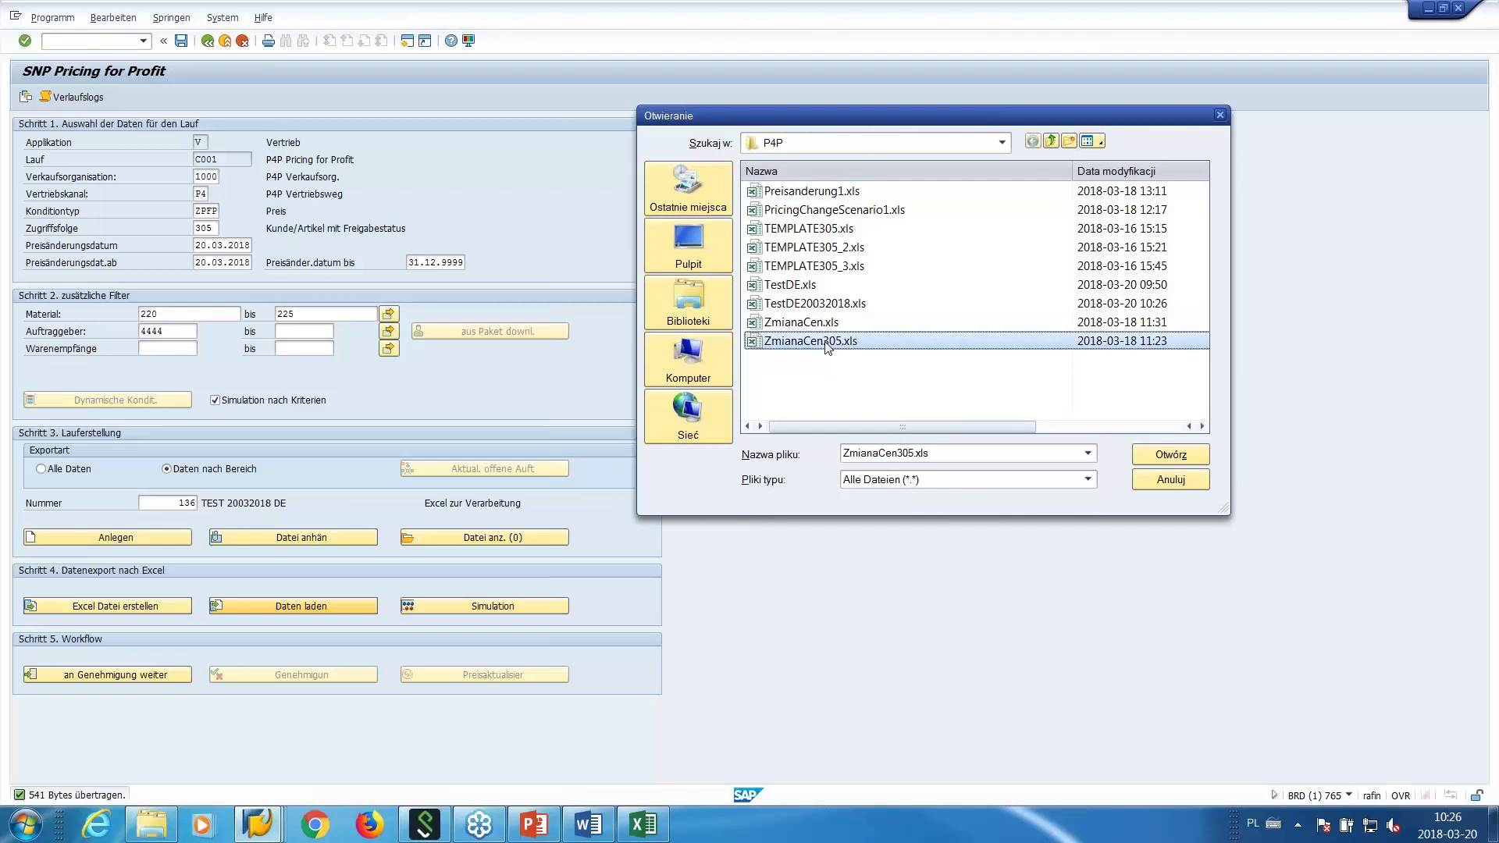
left_click(812, 285)
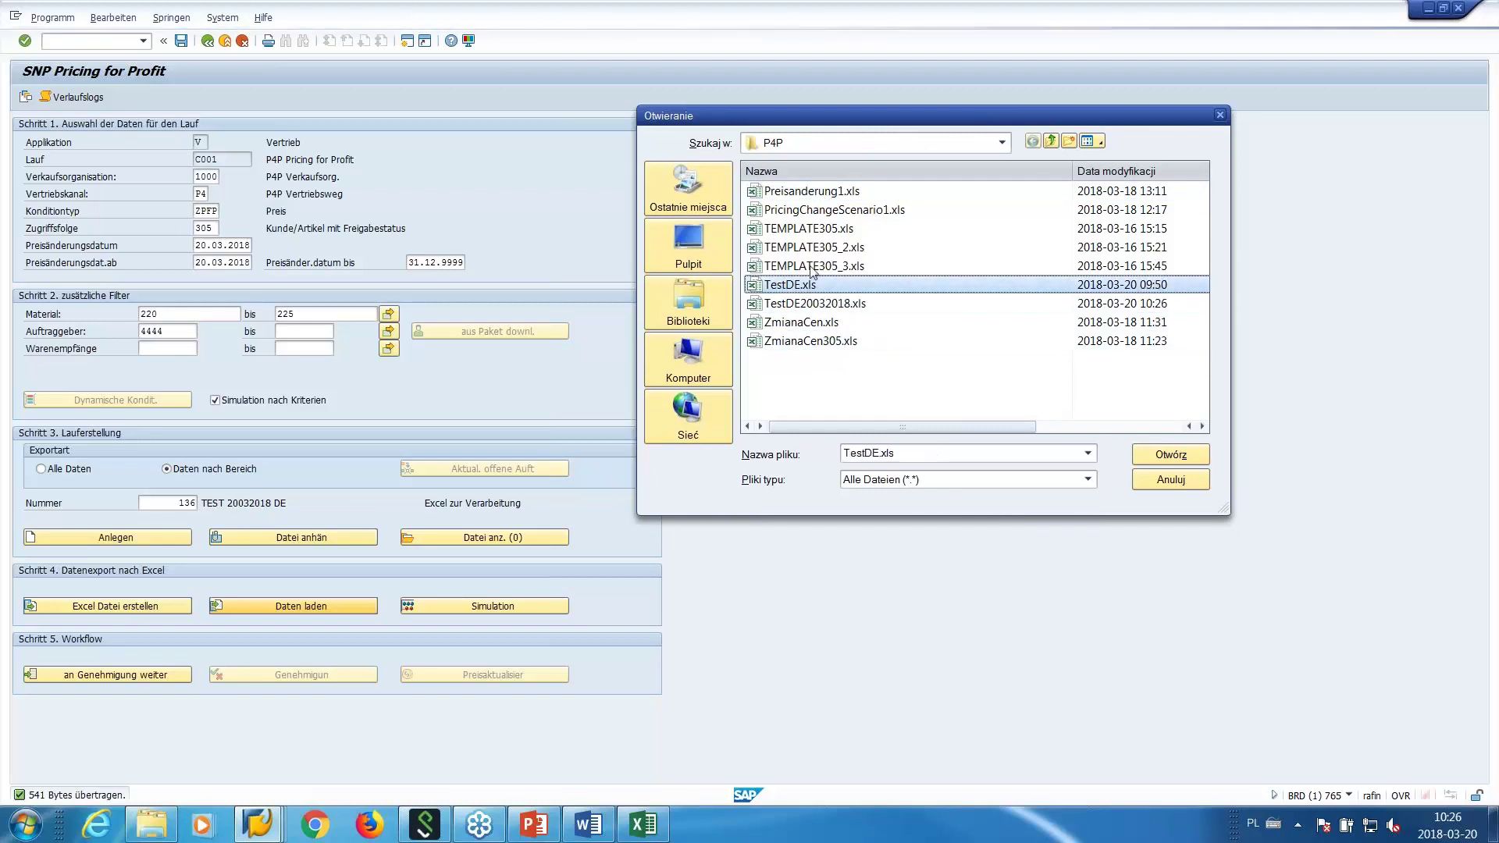
left_click(807, 211)
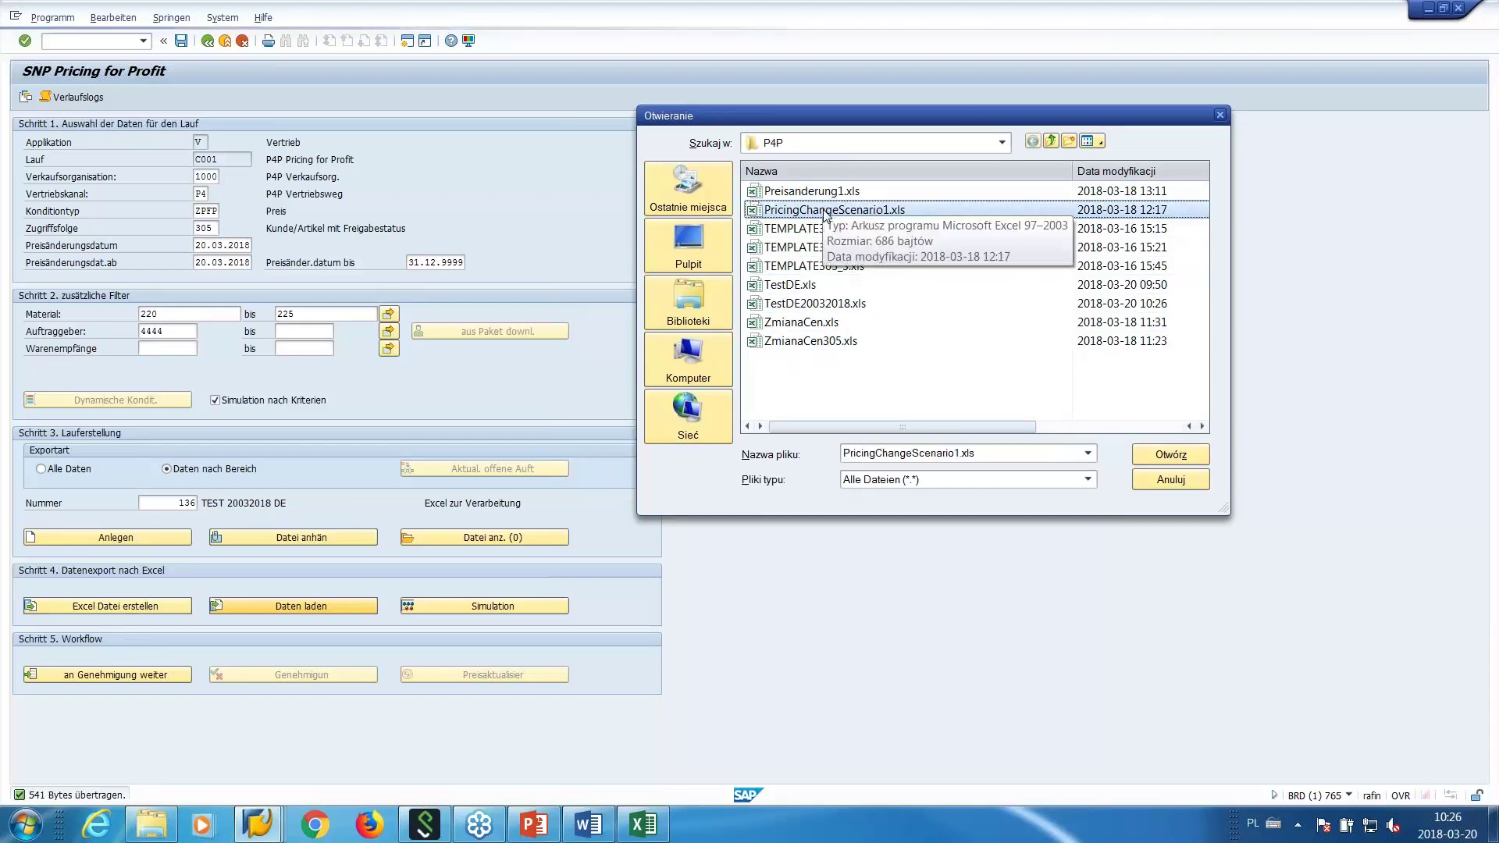
double_click(807, 211)
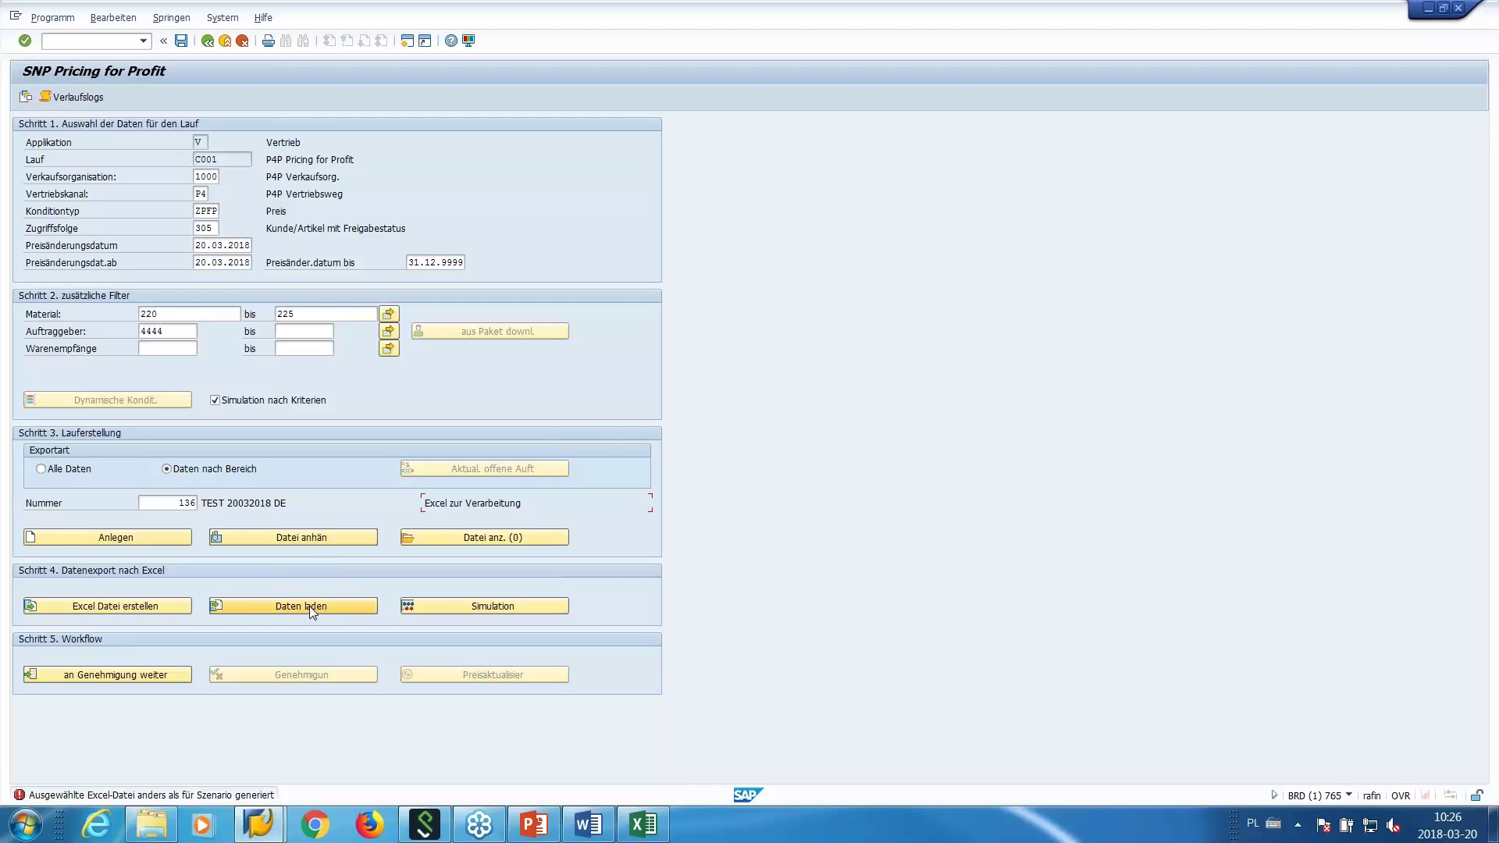
Load the edited price data from TestDE20032018.xls into run 136.
left_click(813, 266)
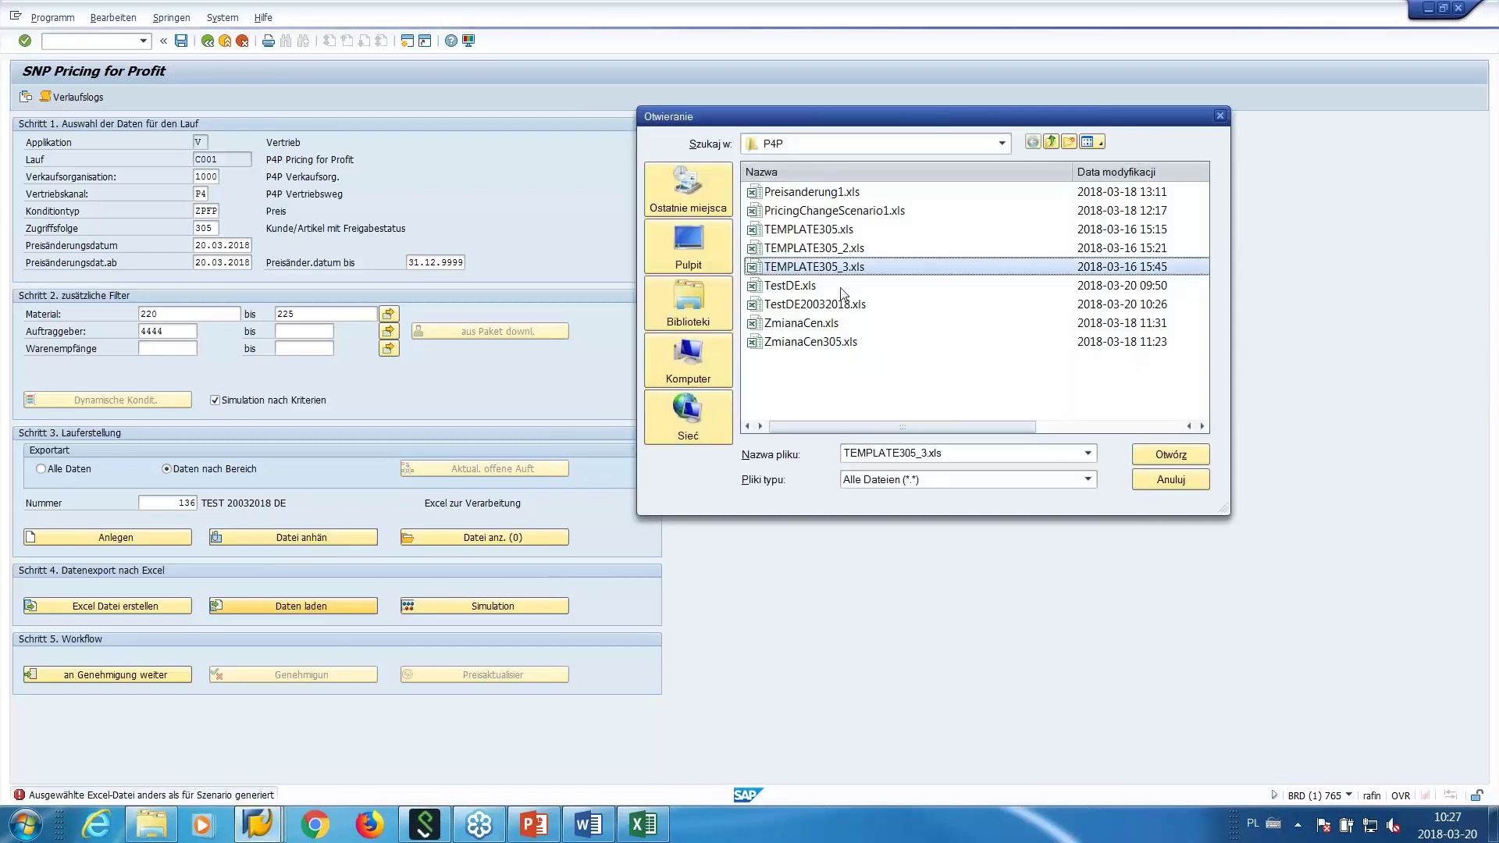
left_click(821, 304)
double_click(821, 305)
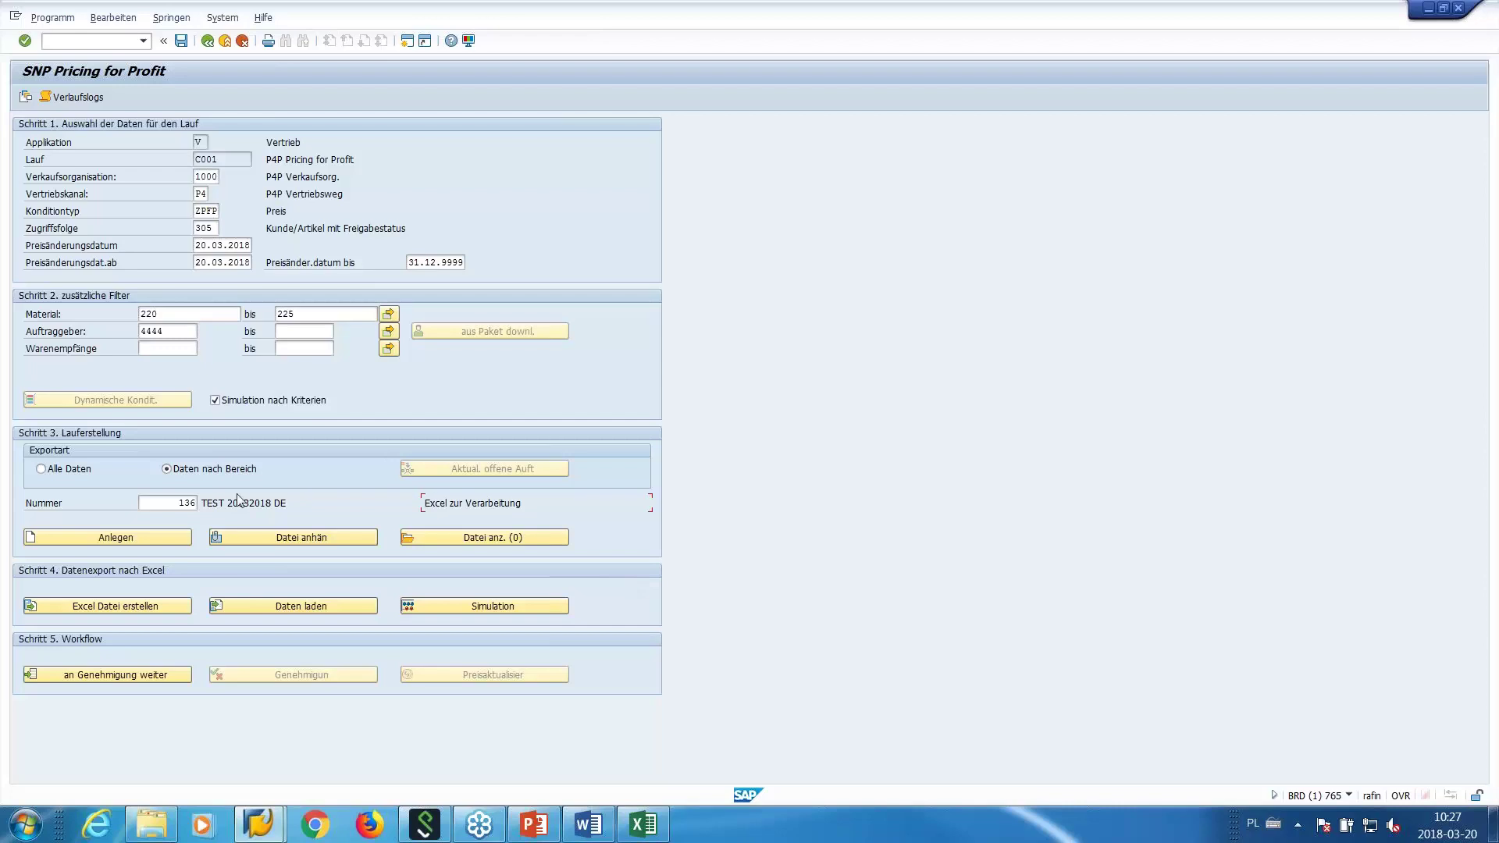
Attach the file TestDE20032018.xls to run 136.
left_click(311, 537)
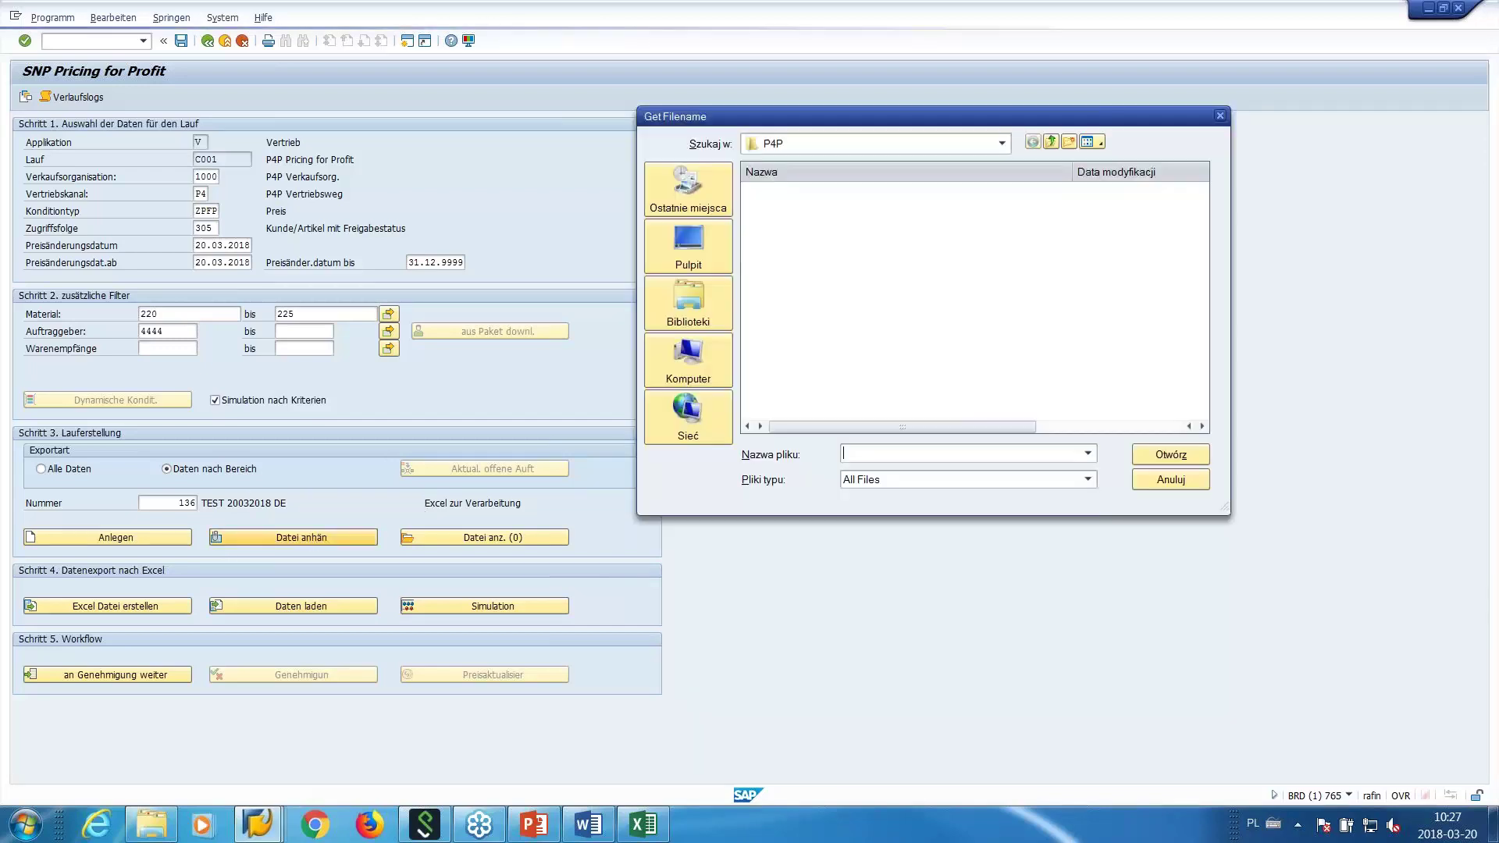
left_click(841, 307)
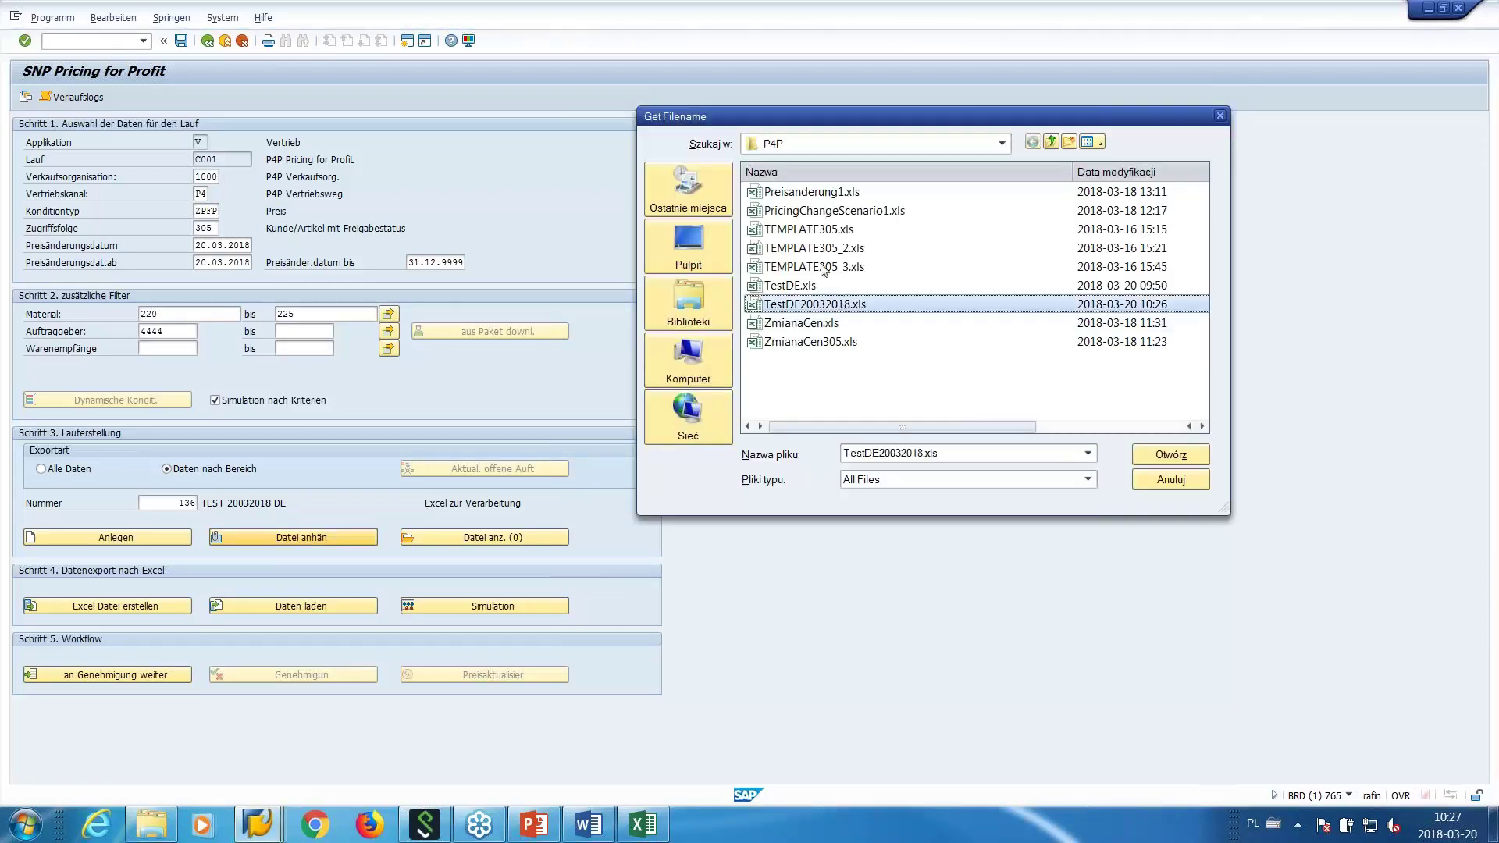
double_click(833, 309)
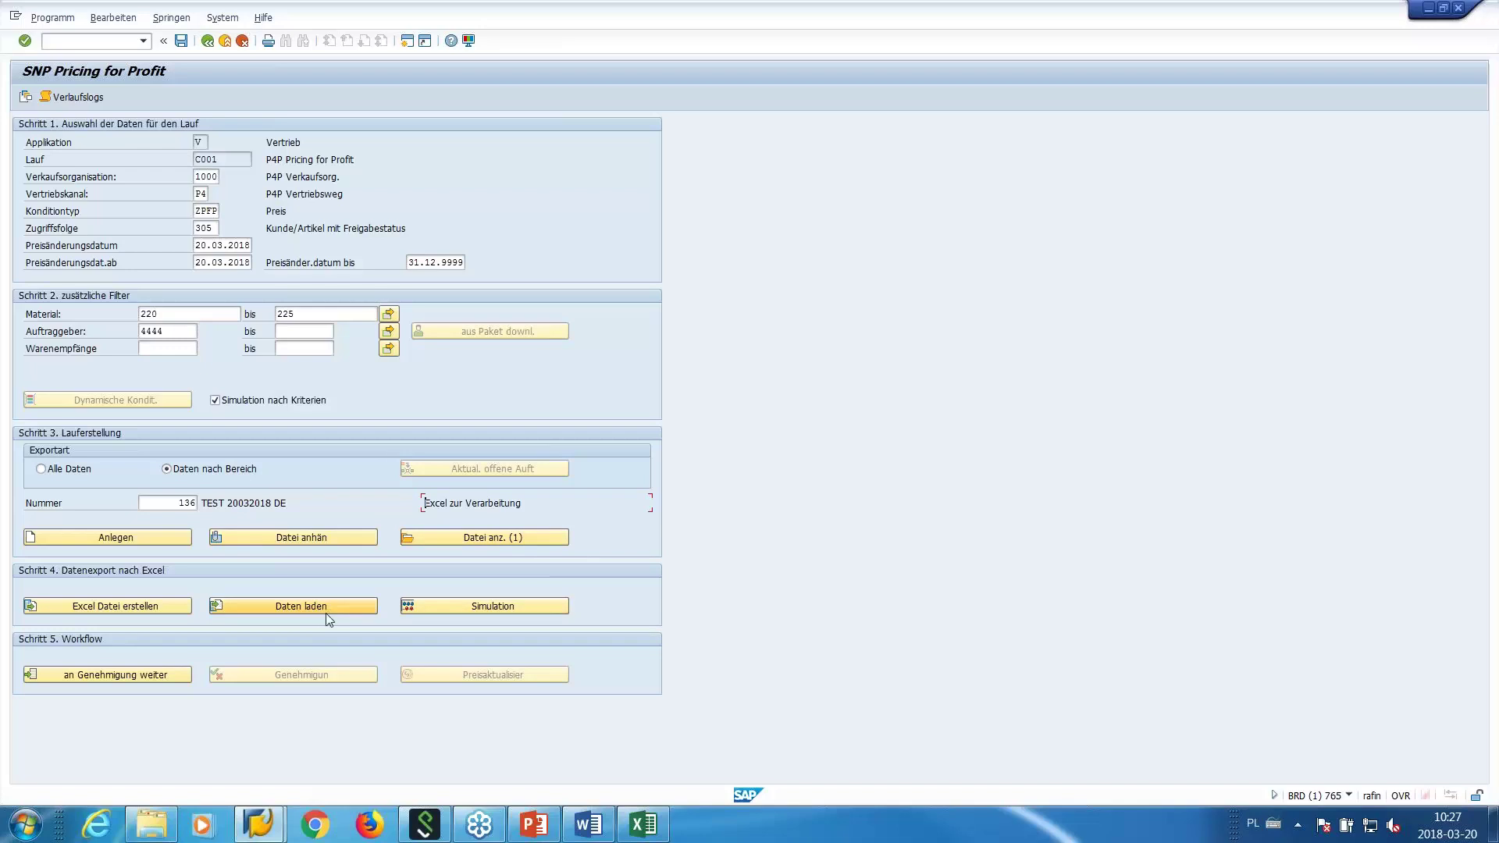
Run the price simulation for run 136 and examine material 220's old and new ZPFP values, R100 discount and resulting prices.
left_click(499, 607)
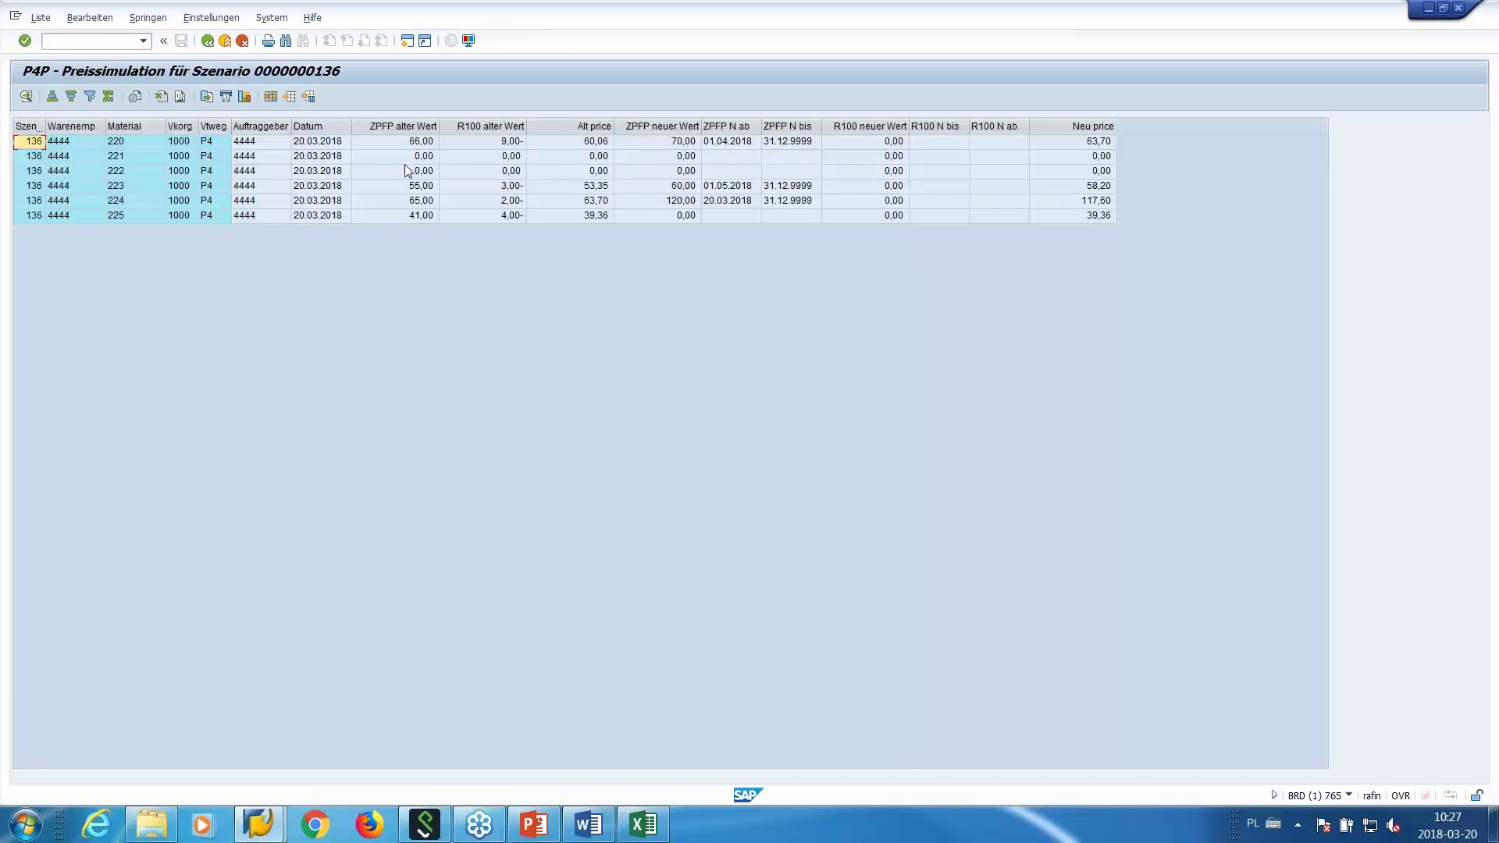
left_click(409, 156)
key("Up")
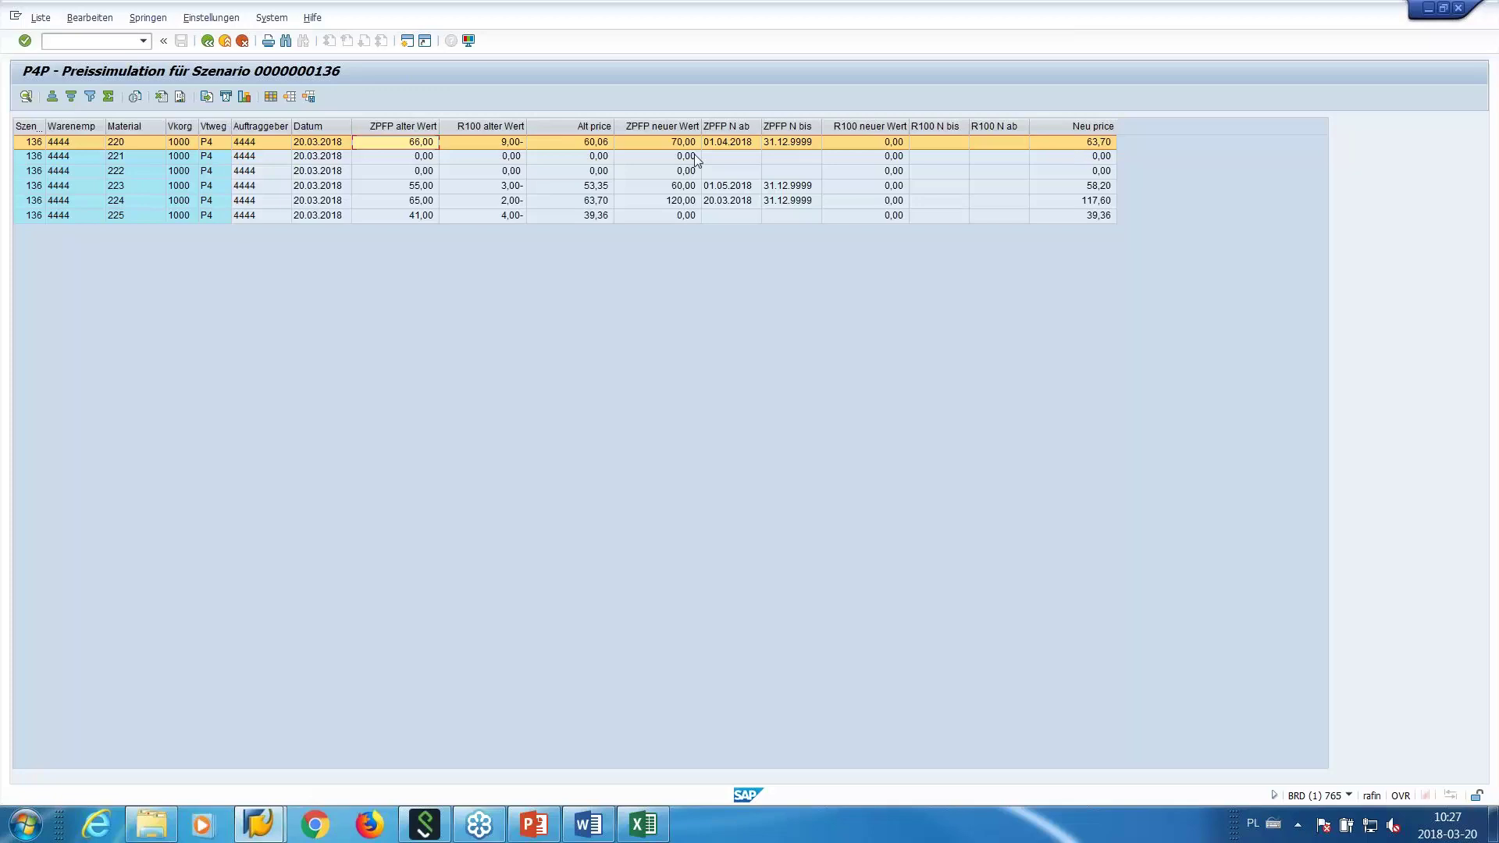
left_click(1078, 142)
left_click(412, 144)
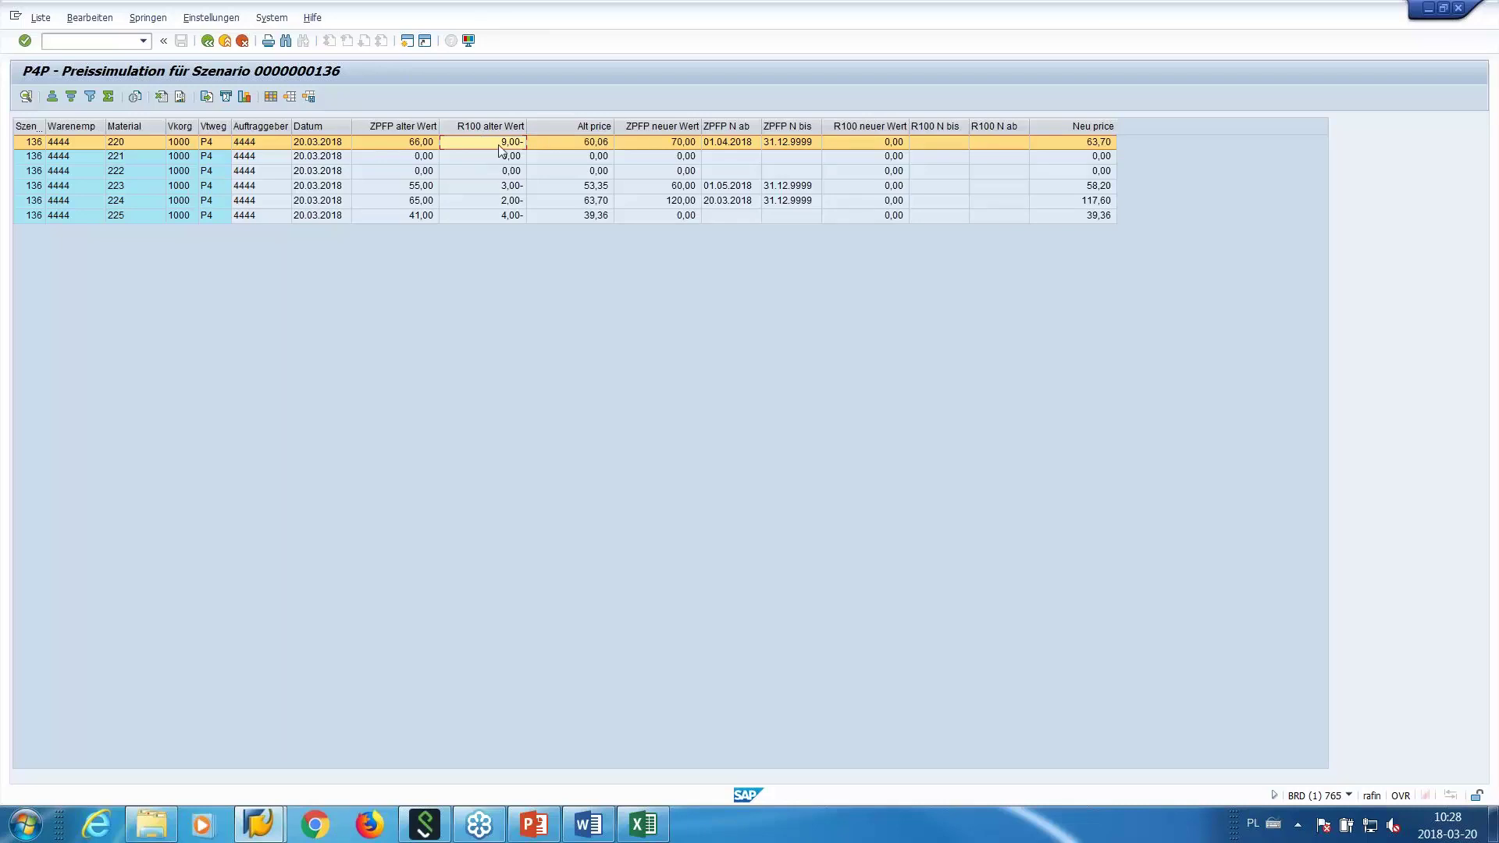
left_click(590, 145)
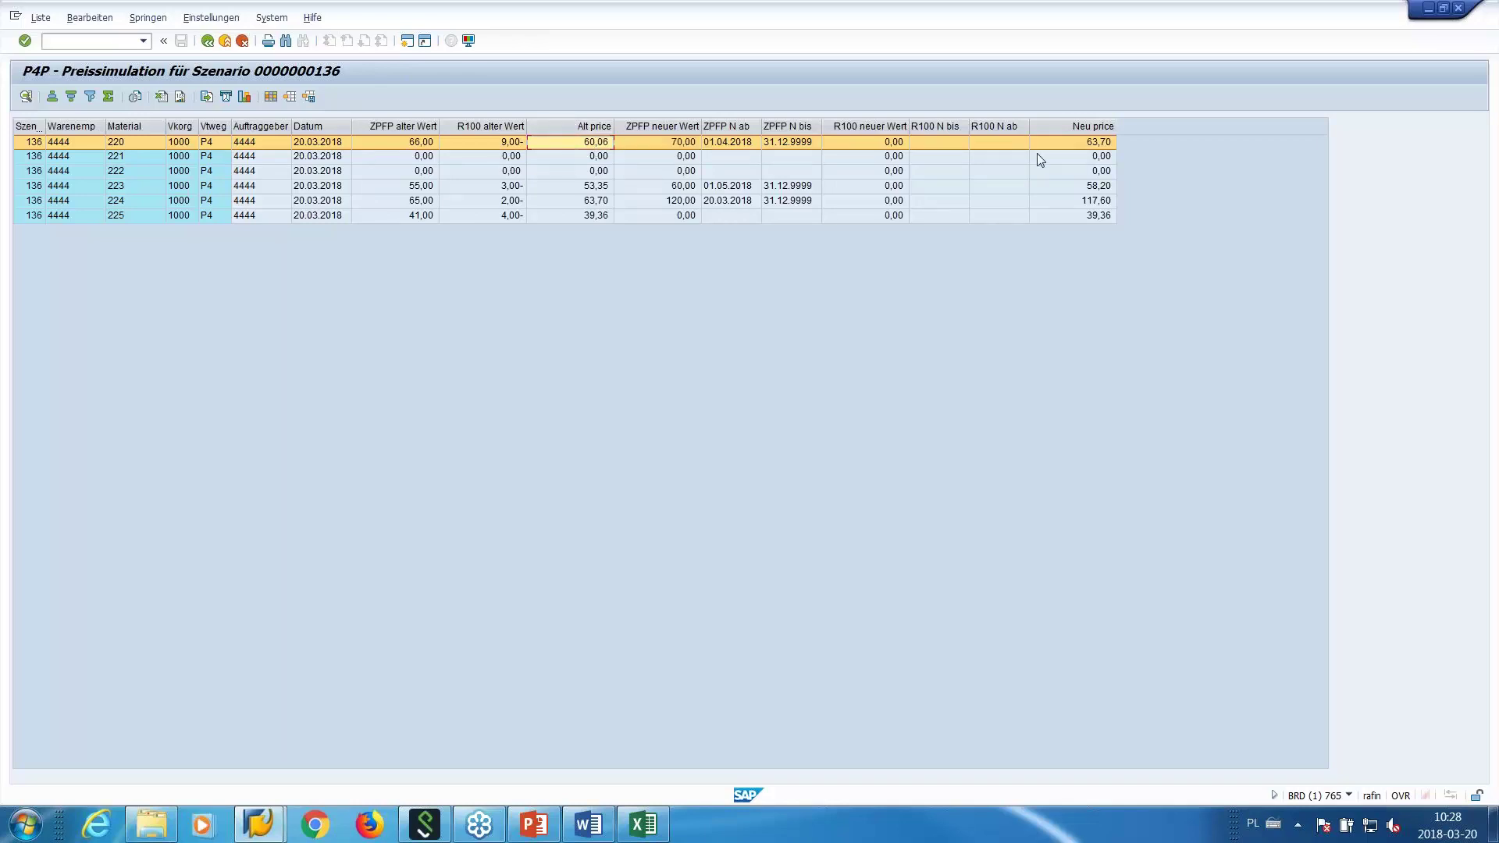
left_click(421, 145)
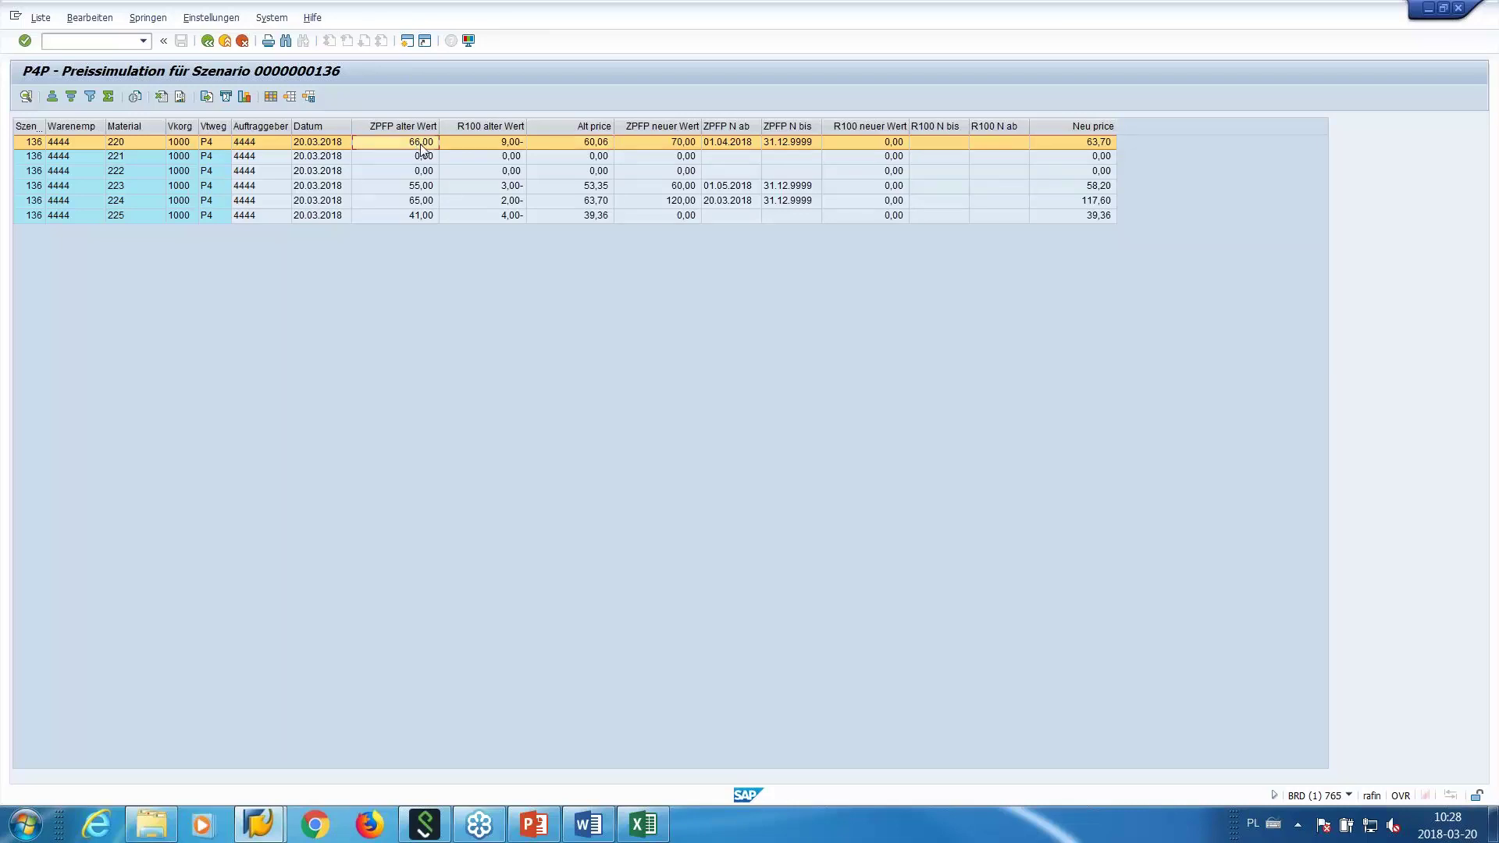
left_click(667, 150)
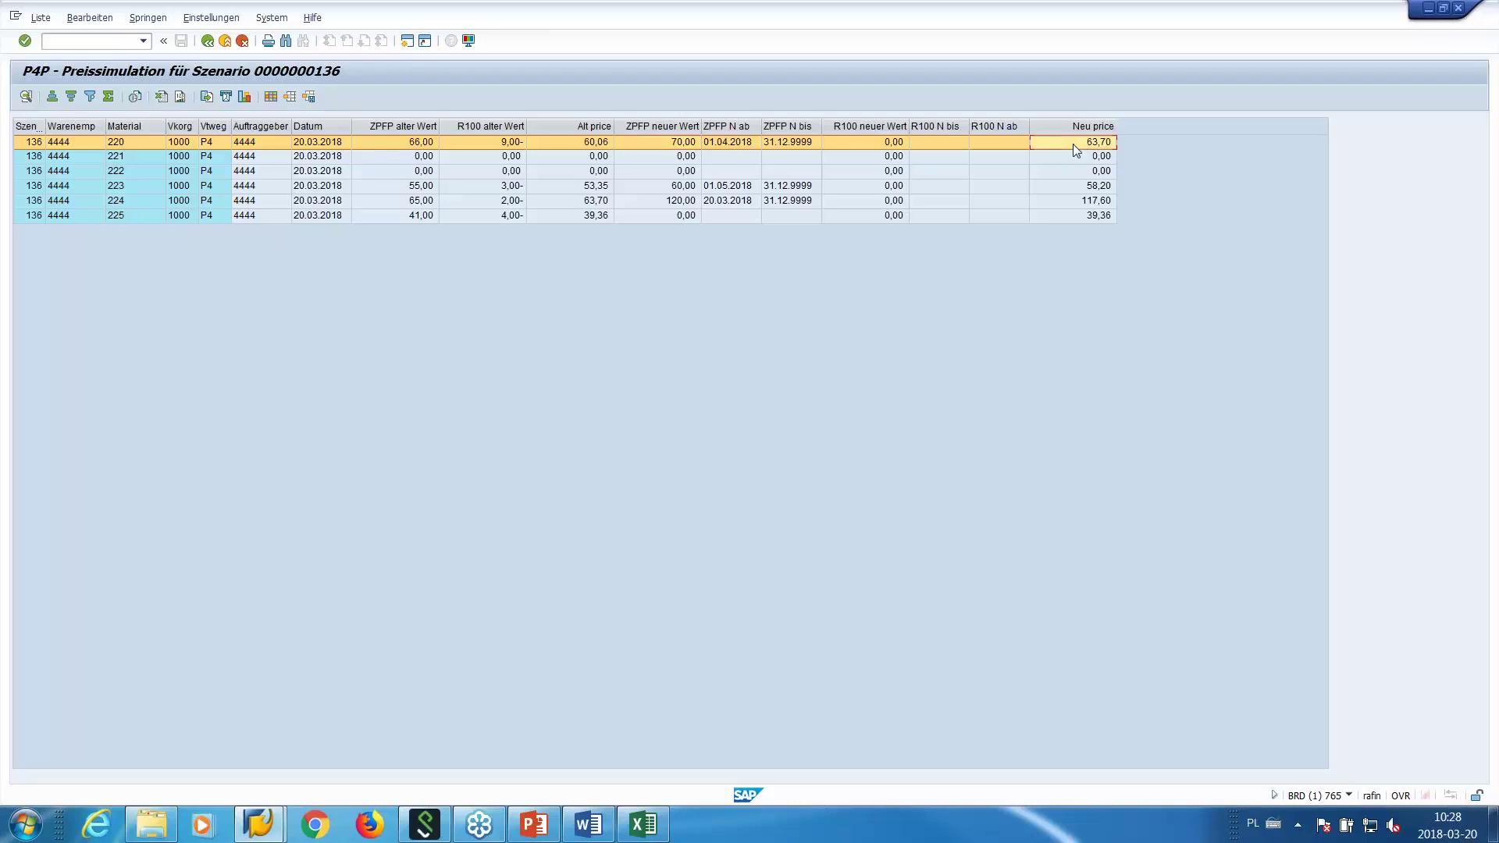
Compare the simulated new prices of materials 220 to 225, check the new R100 value, and return to the run's main screen.
left_click(1037, 156)
left_click(1052, 171)
left_click(1056, 201)
key("Down")
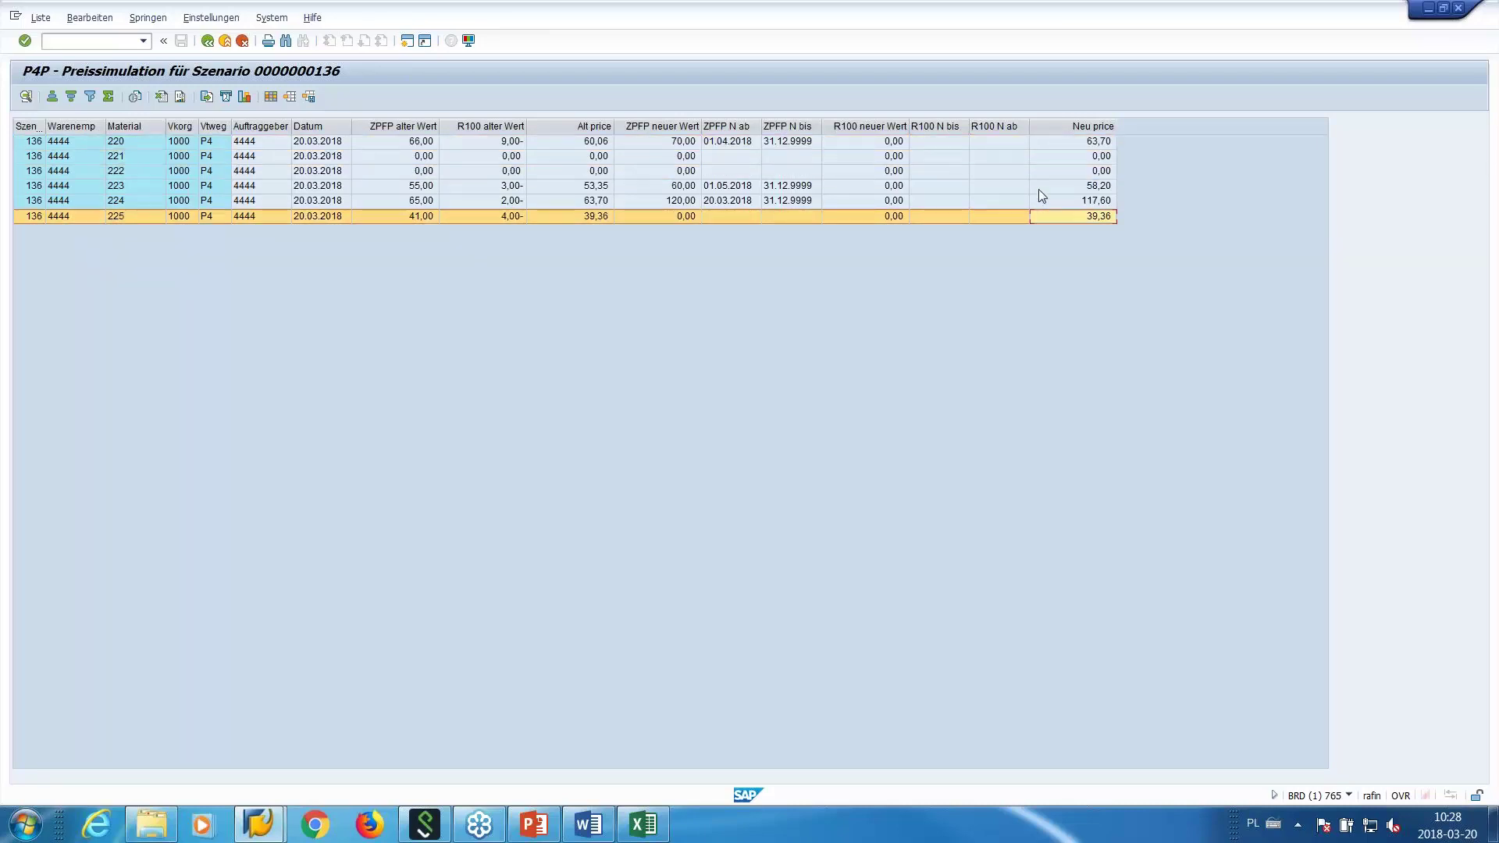
left_click(902, 145)
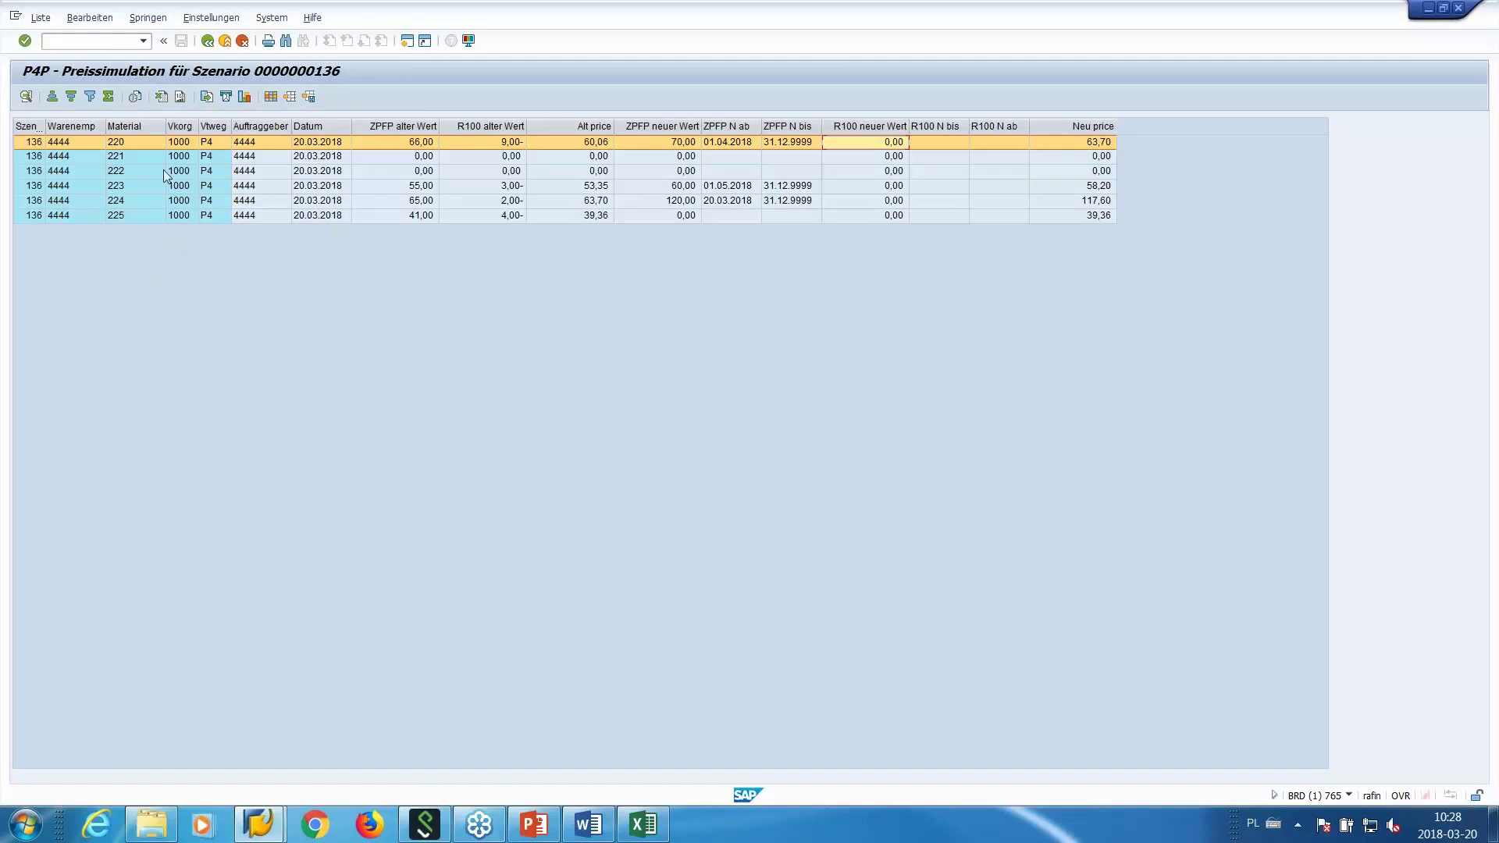
left_click(1068, 217)
left_click(1073, 145)
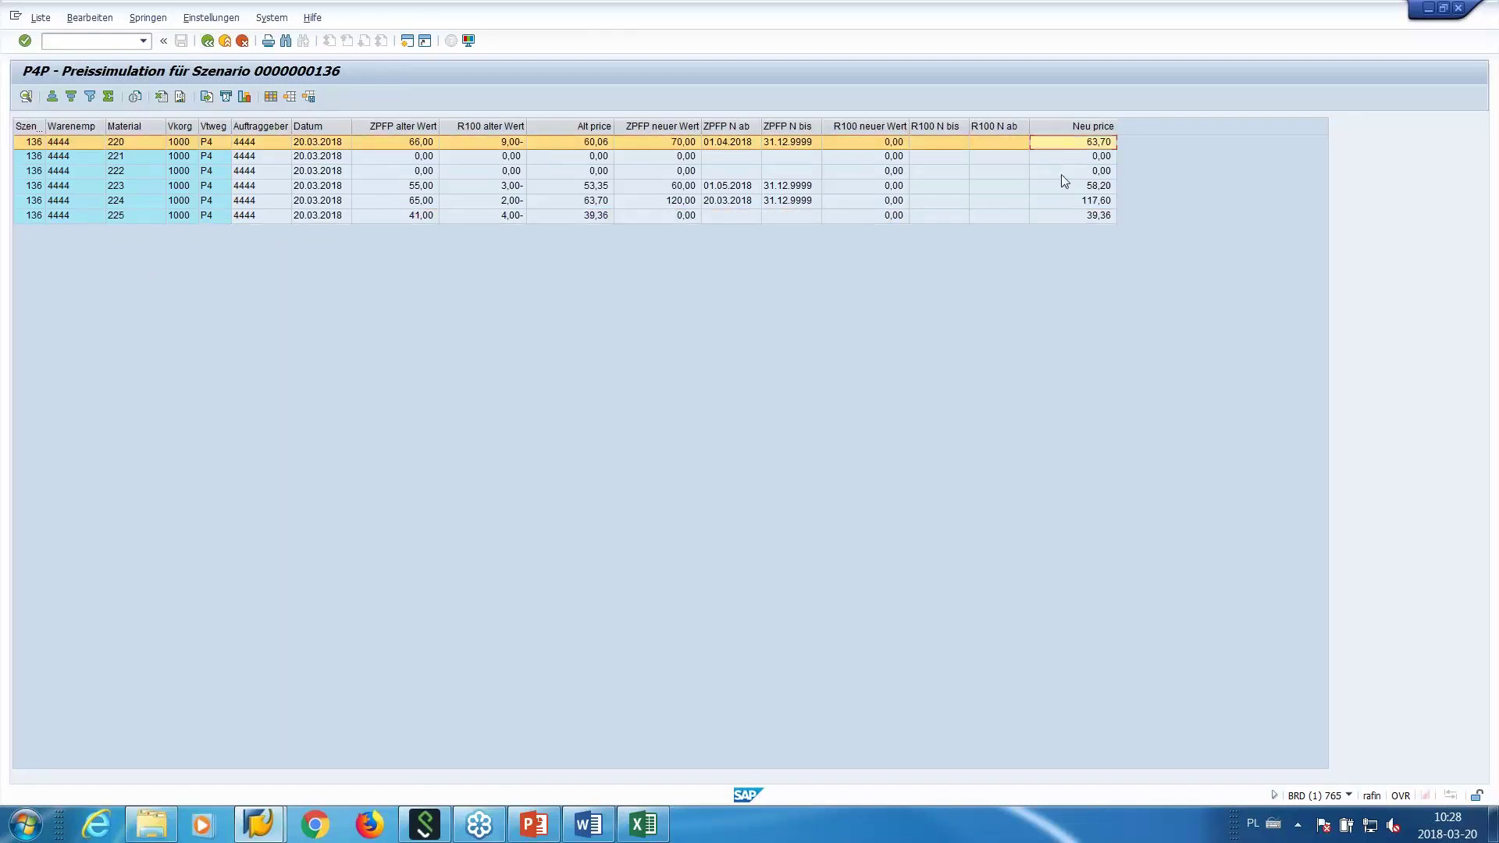
left_click(1073, 212)
left_click(1075, 142)
left_click(208, 42)
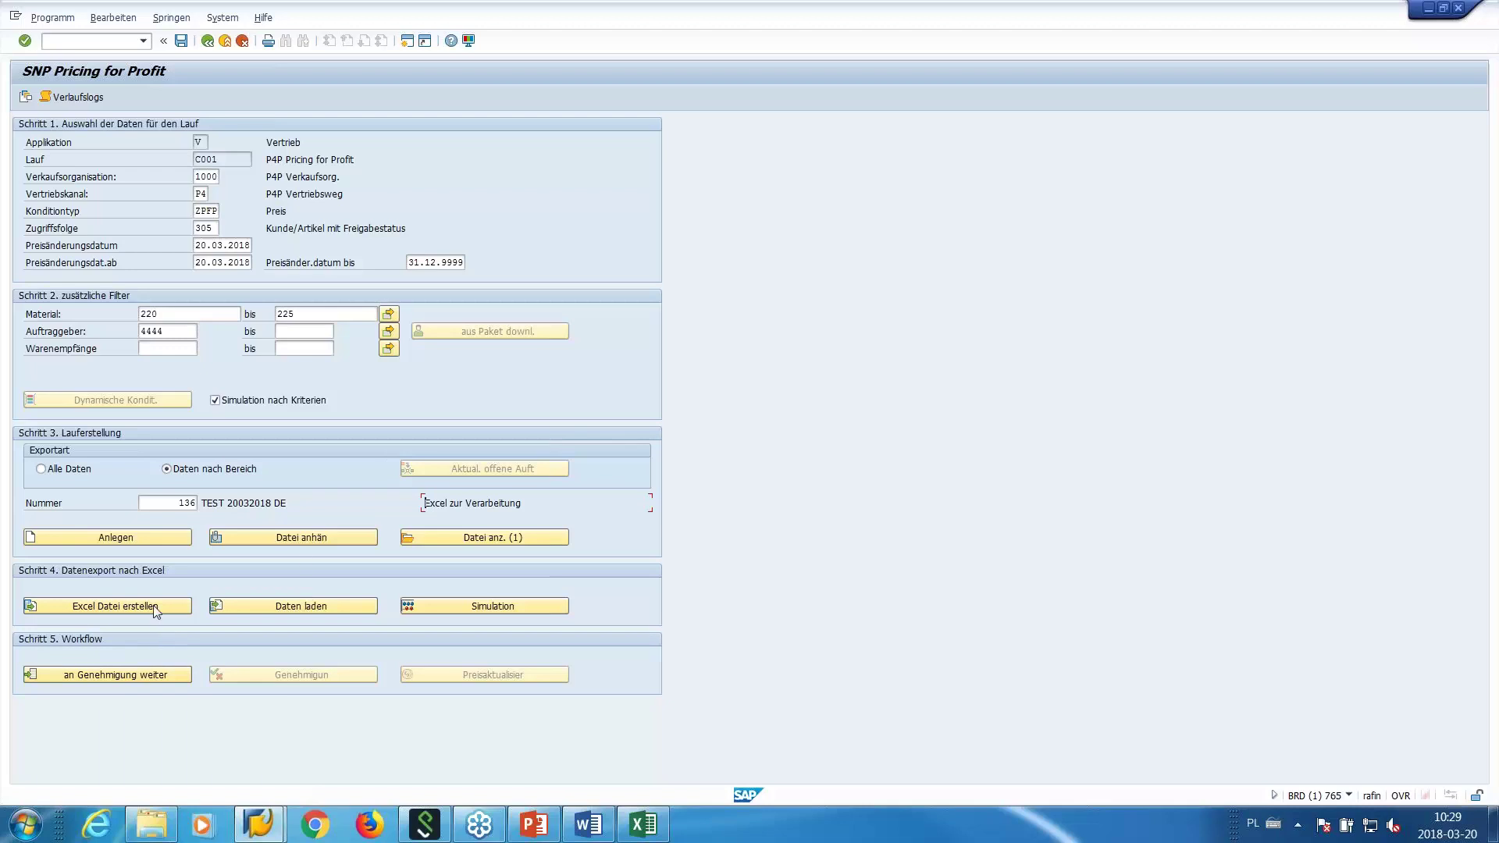
Forward run 136 for approval and return to SAP Easy Access.
left_click(120, 671)
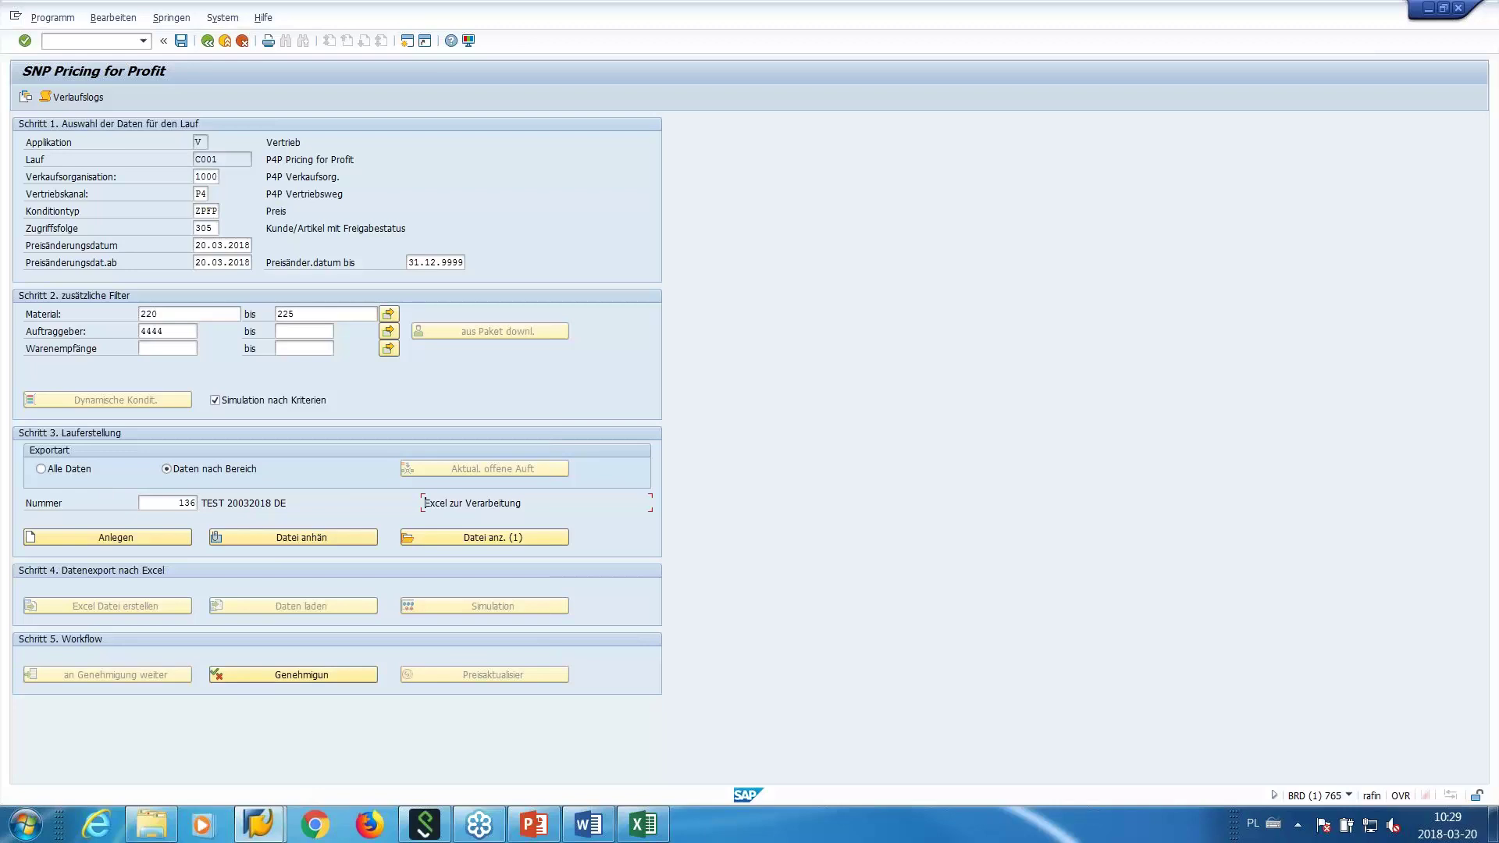
left_click(208, 41)
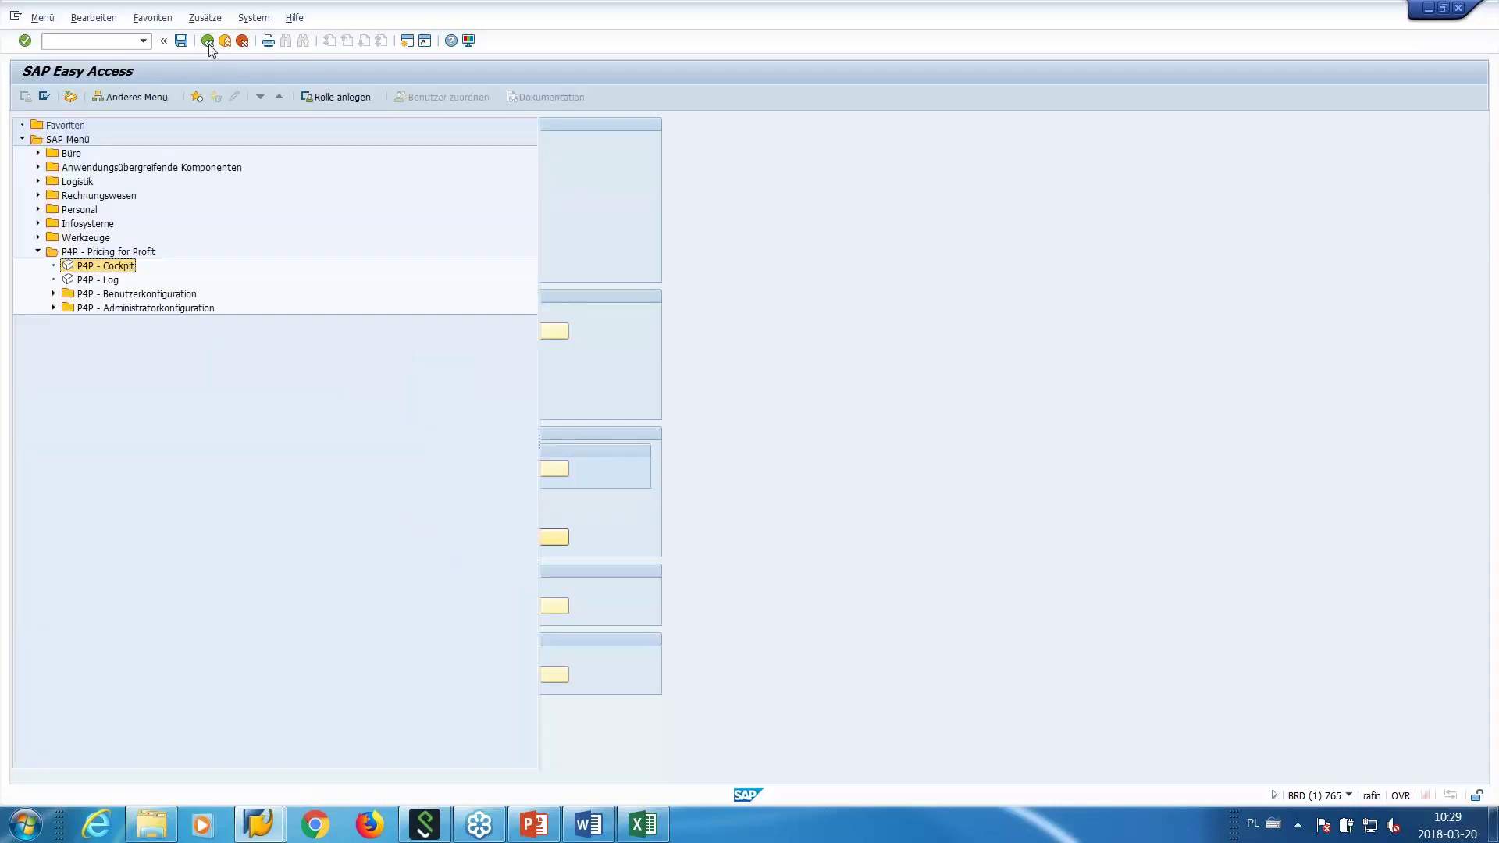
Open the newest Price approve work item, dated 20.03.2018, from the workflow inbox of the Business Workplace.
left_click(71, 100)
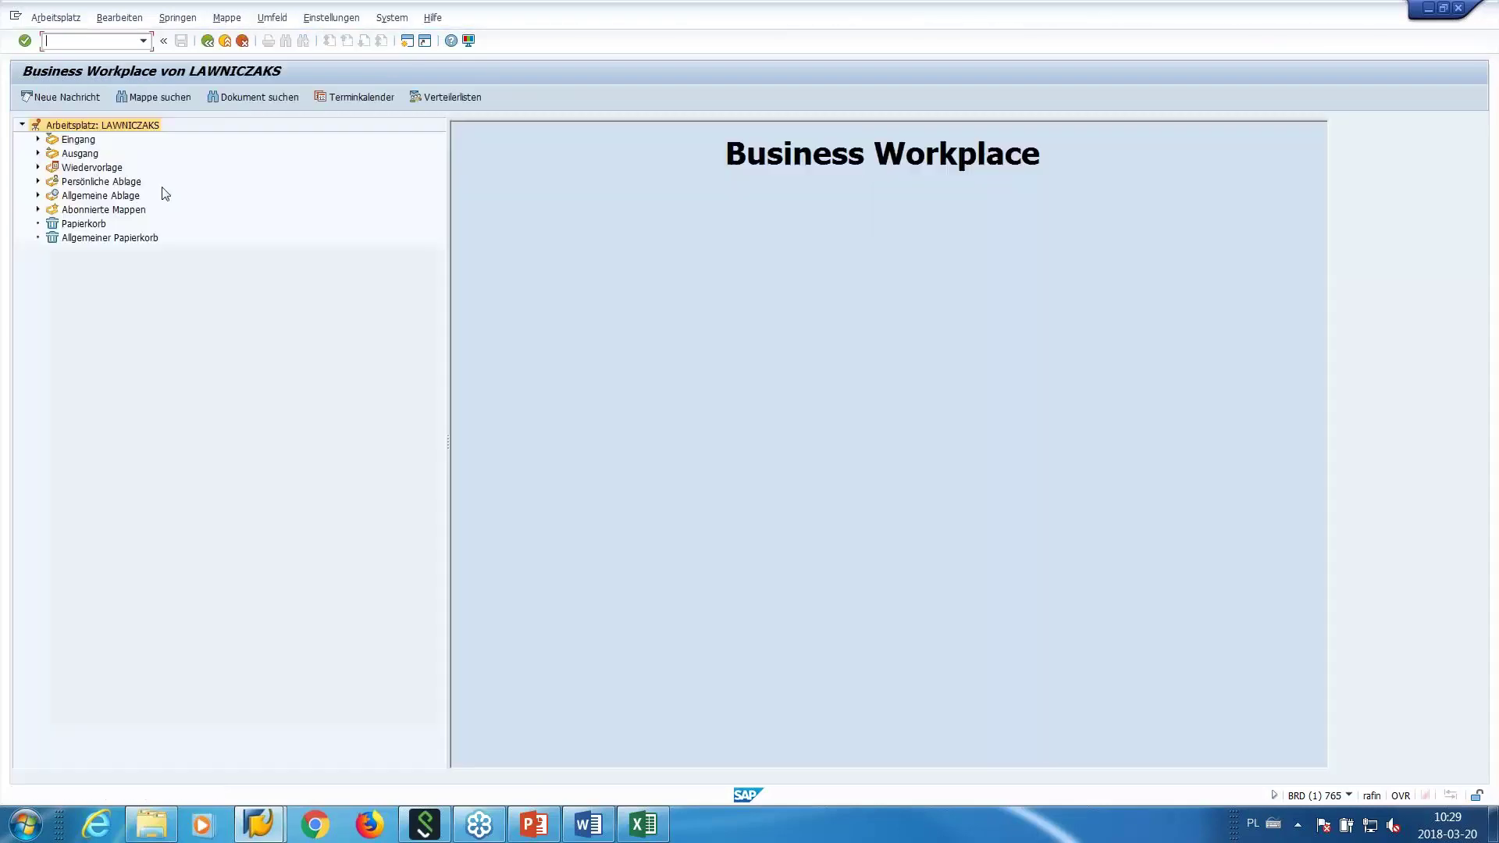
left_click(38, 139)
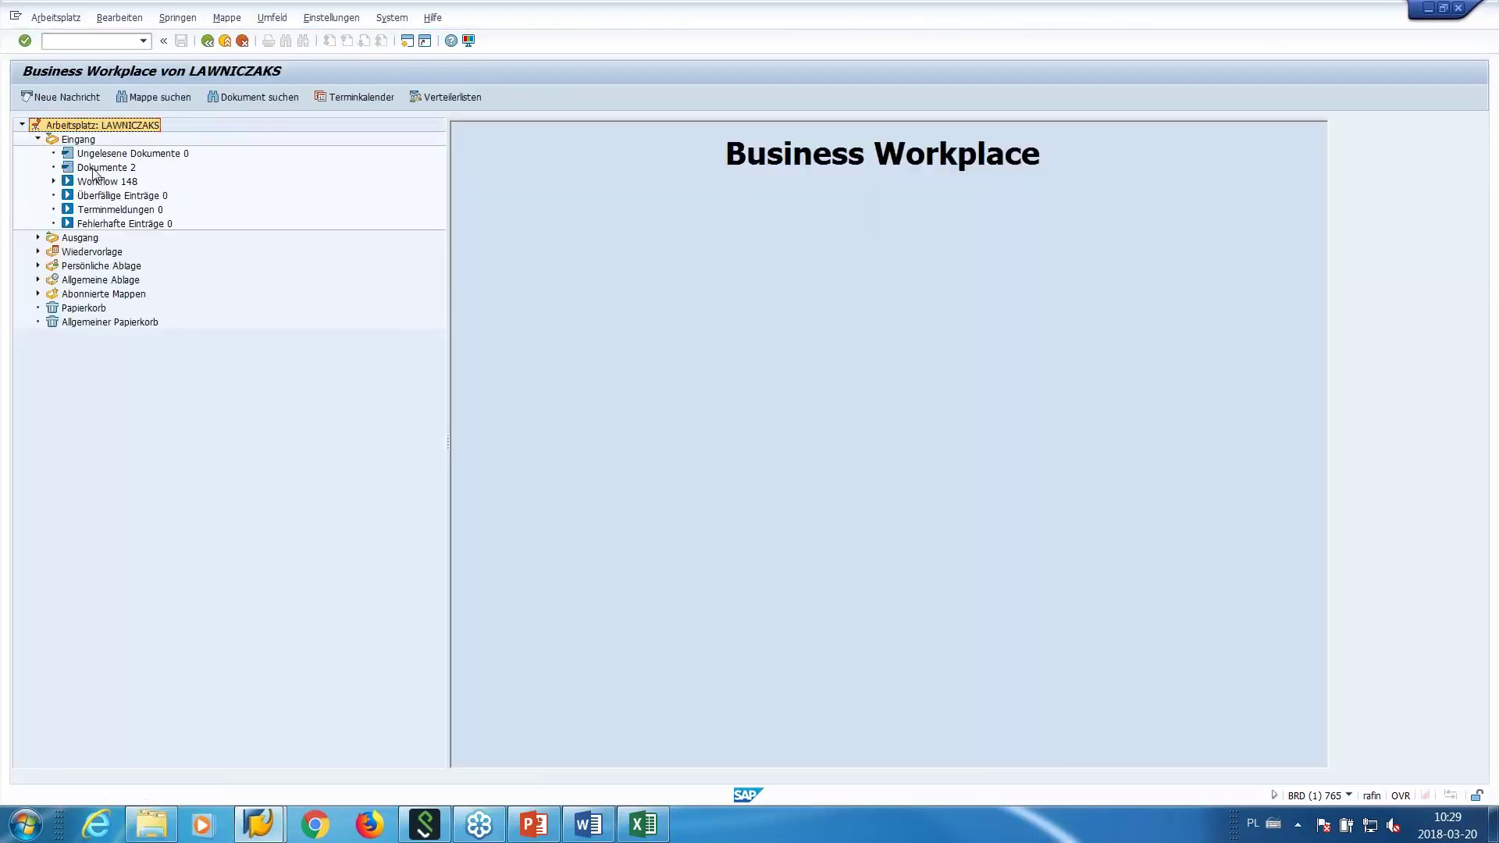
left_click(107, 181)
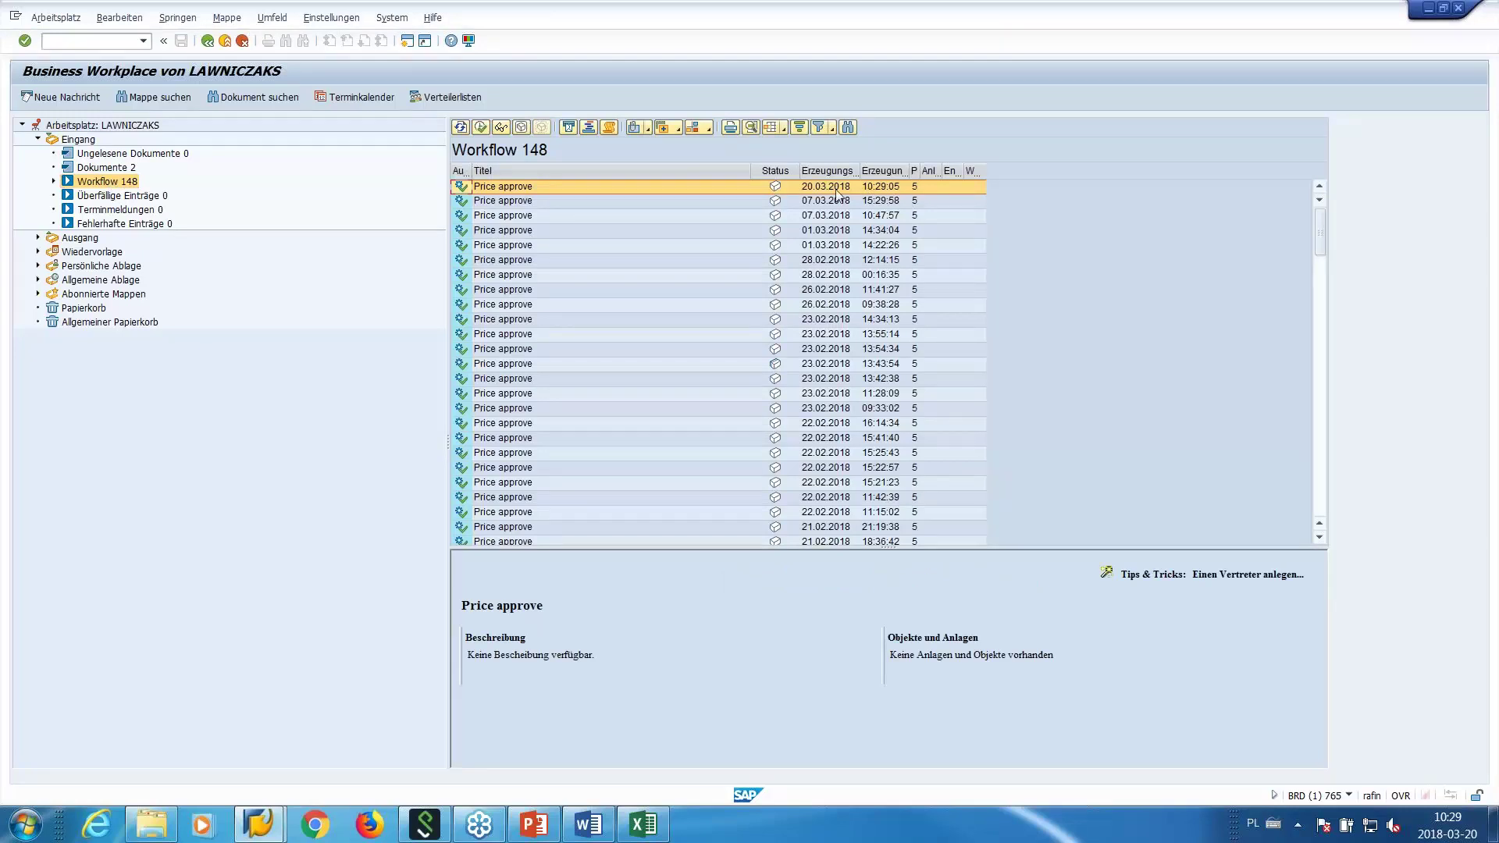
left_click(713, 194)
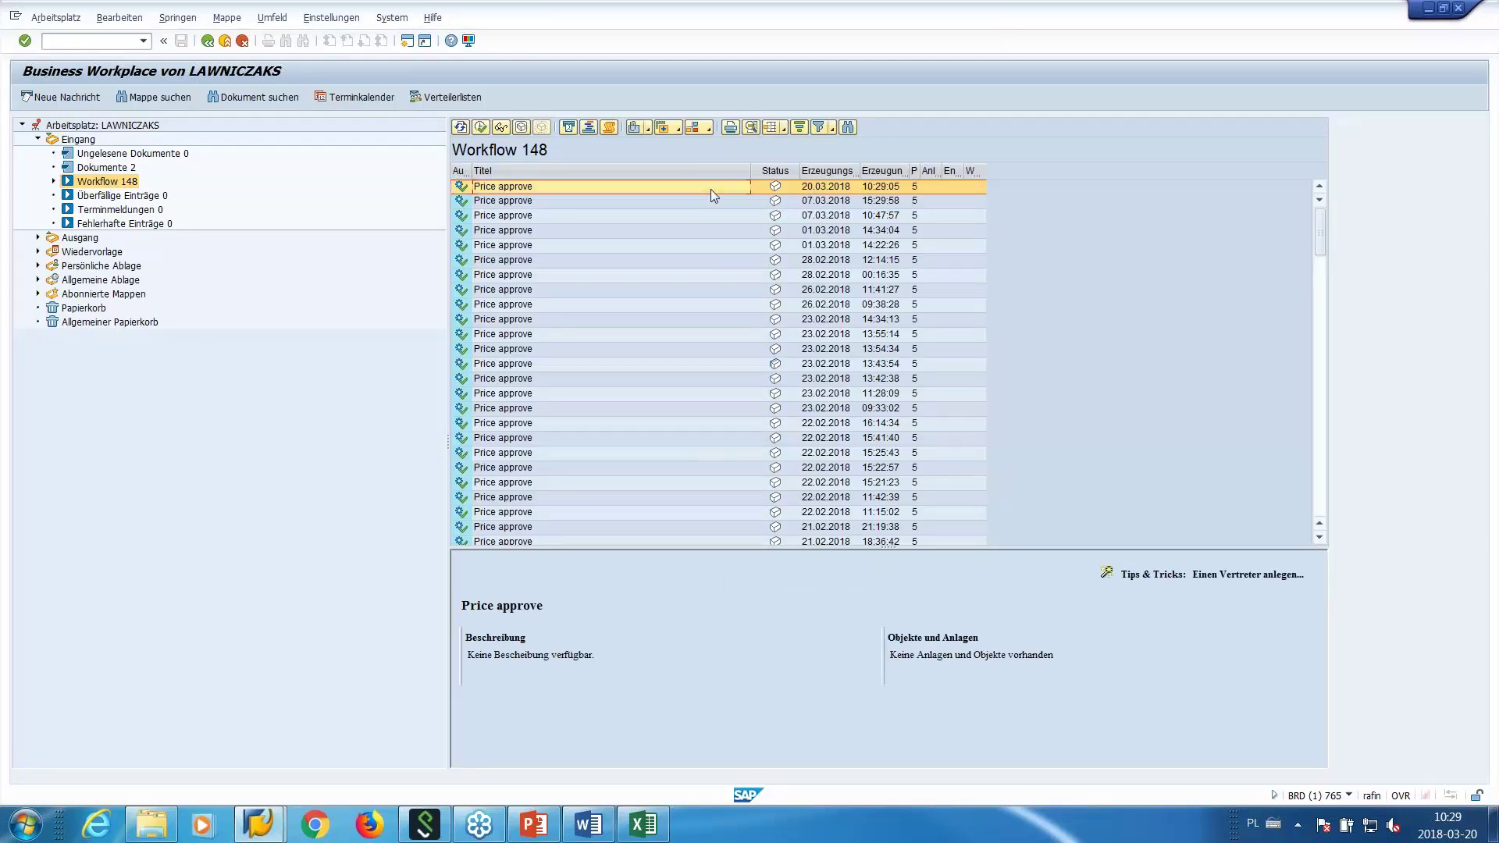
double_click(638, 189)
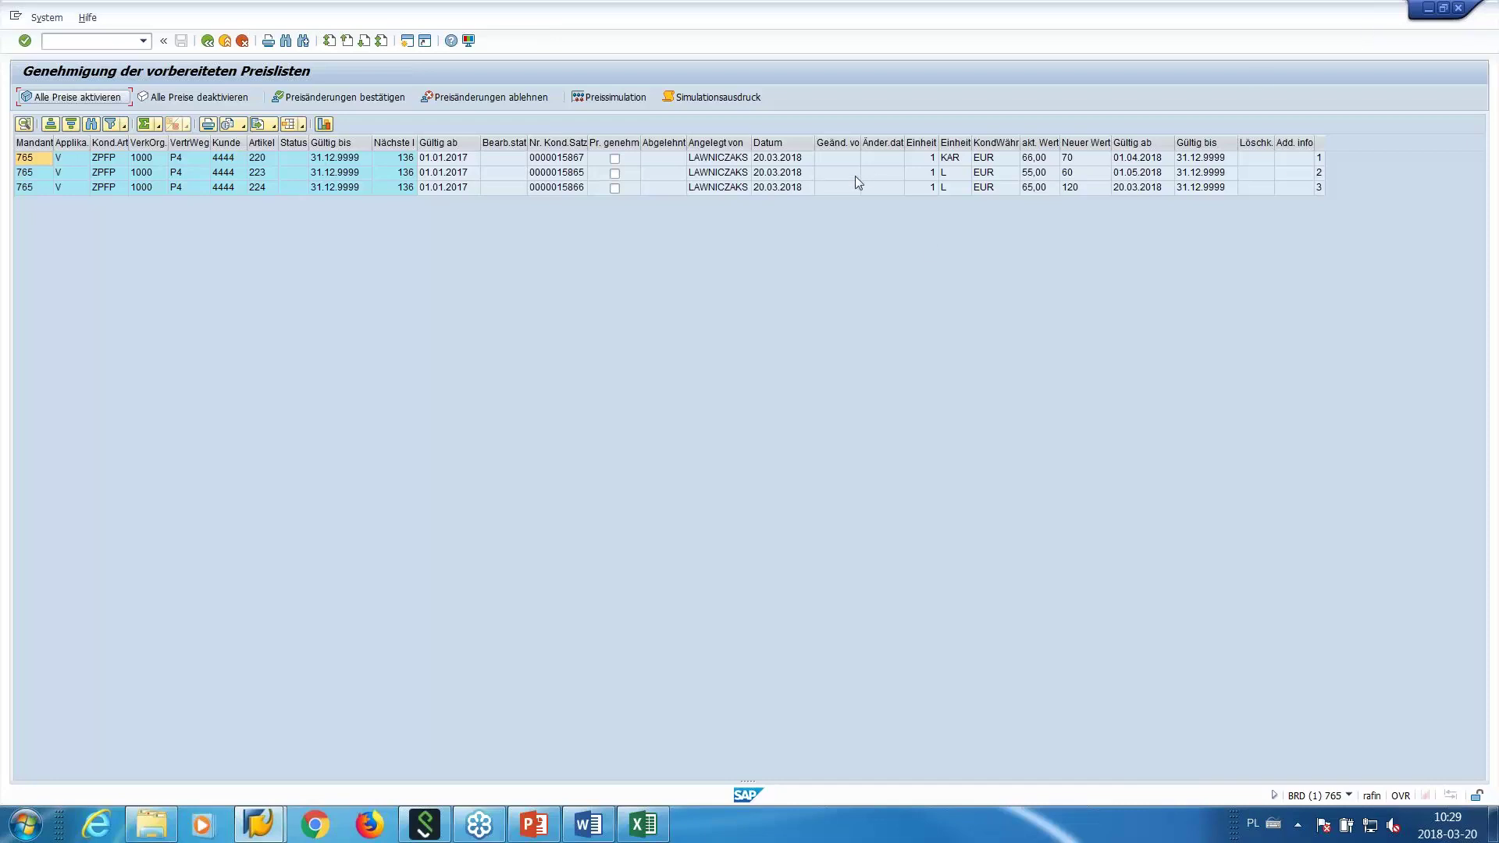
Mark the price changes for articles 220 and 223 as approved and start the price simulation from the approval list.
left_click(615, 159)
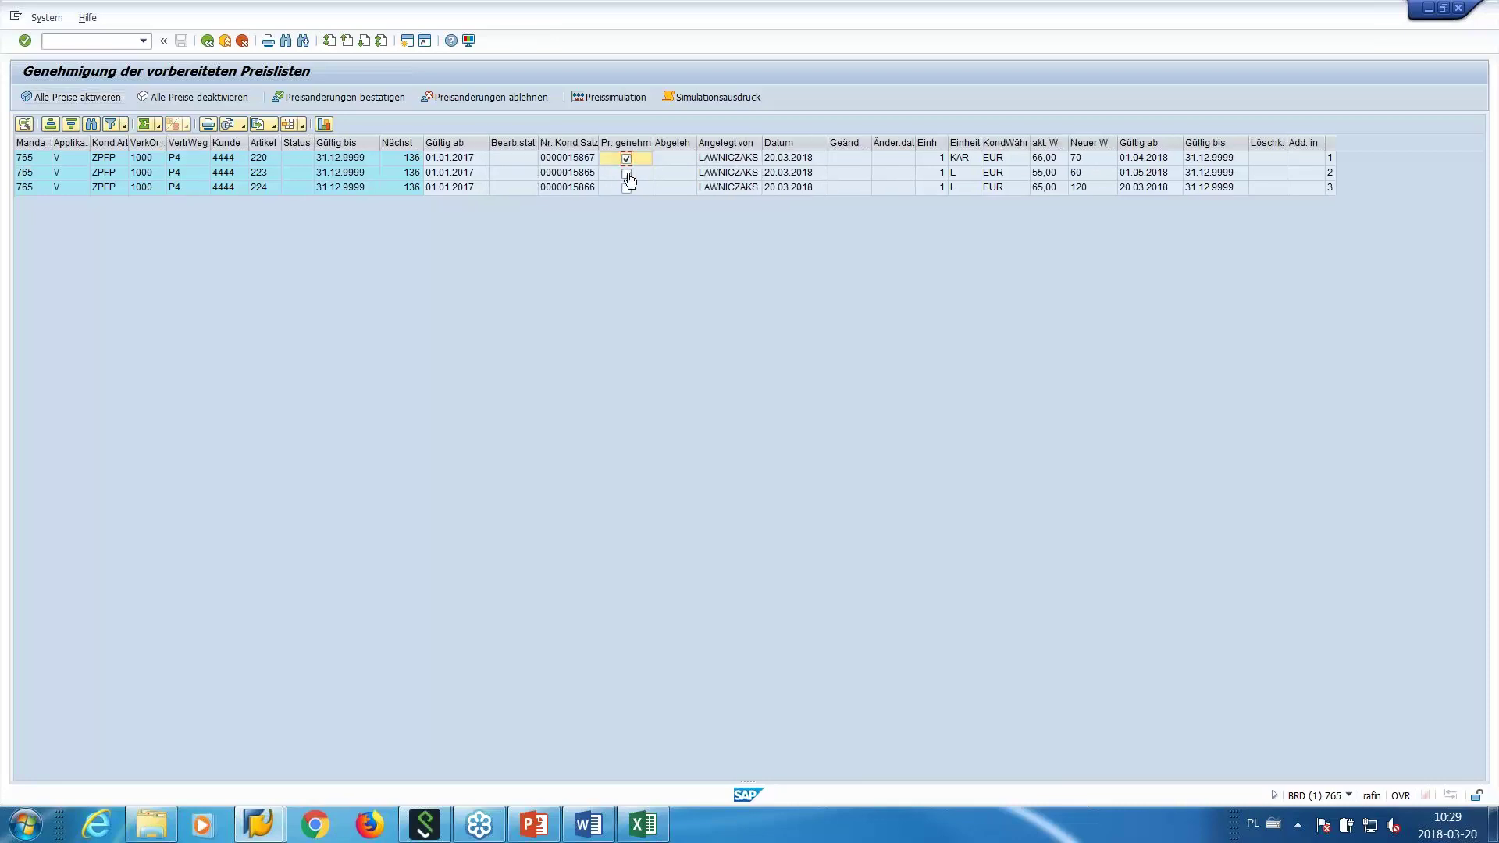
left_click(628, 175)
left_click(612, 98)
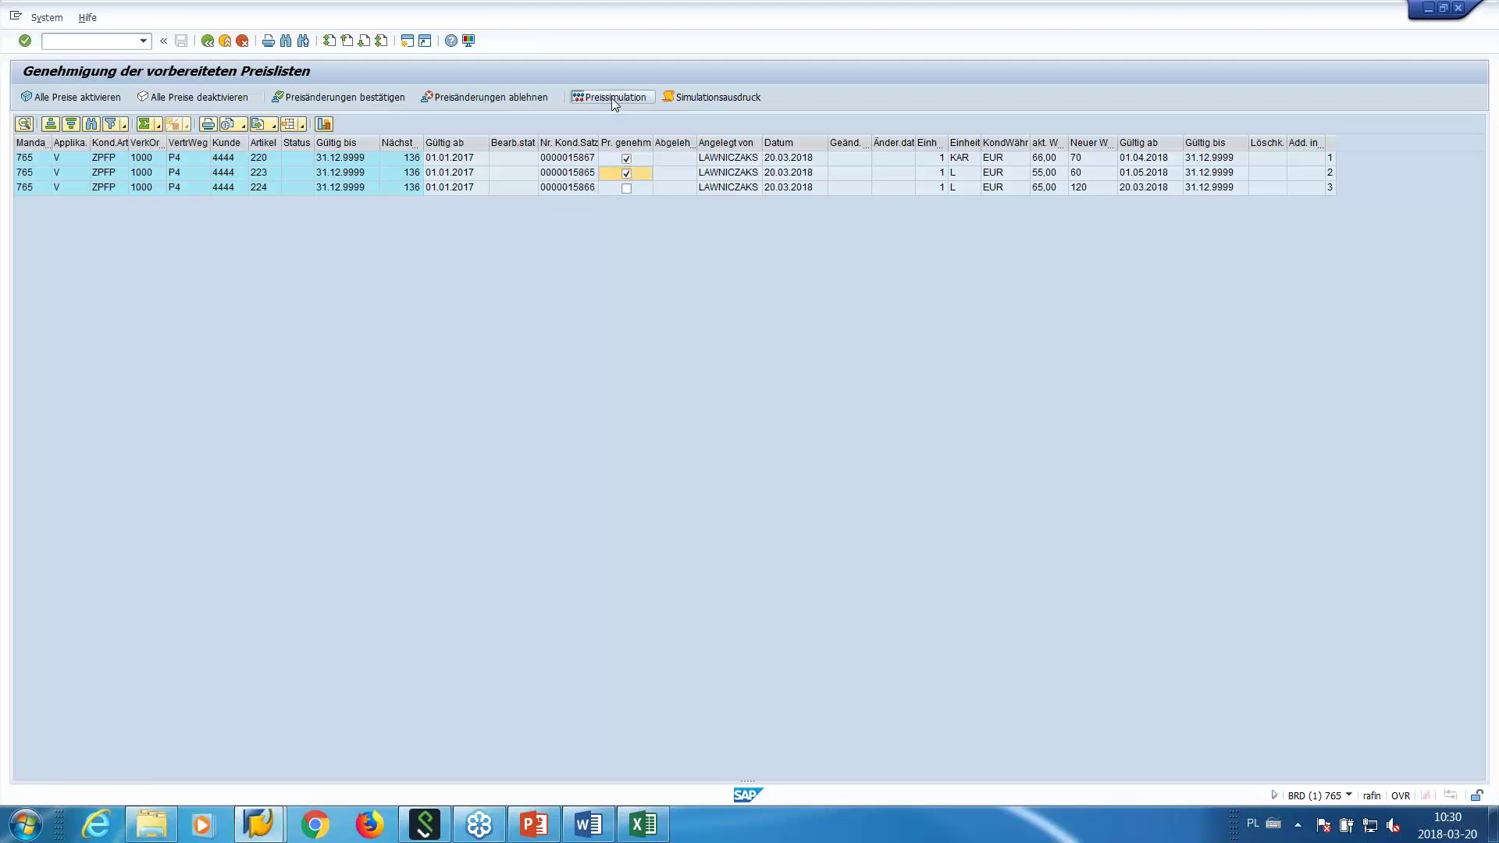
Examine the simulated new values and final prices, especially for materials 220 and 223, and return to the approval list.
left_click(1050, 145)
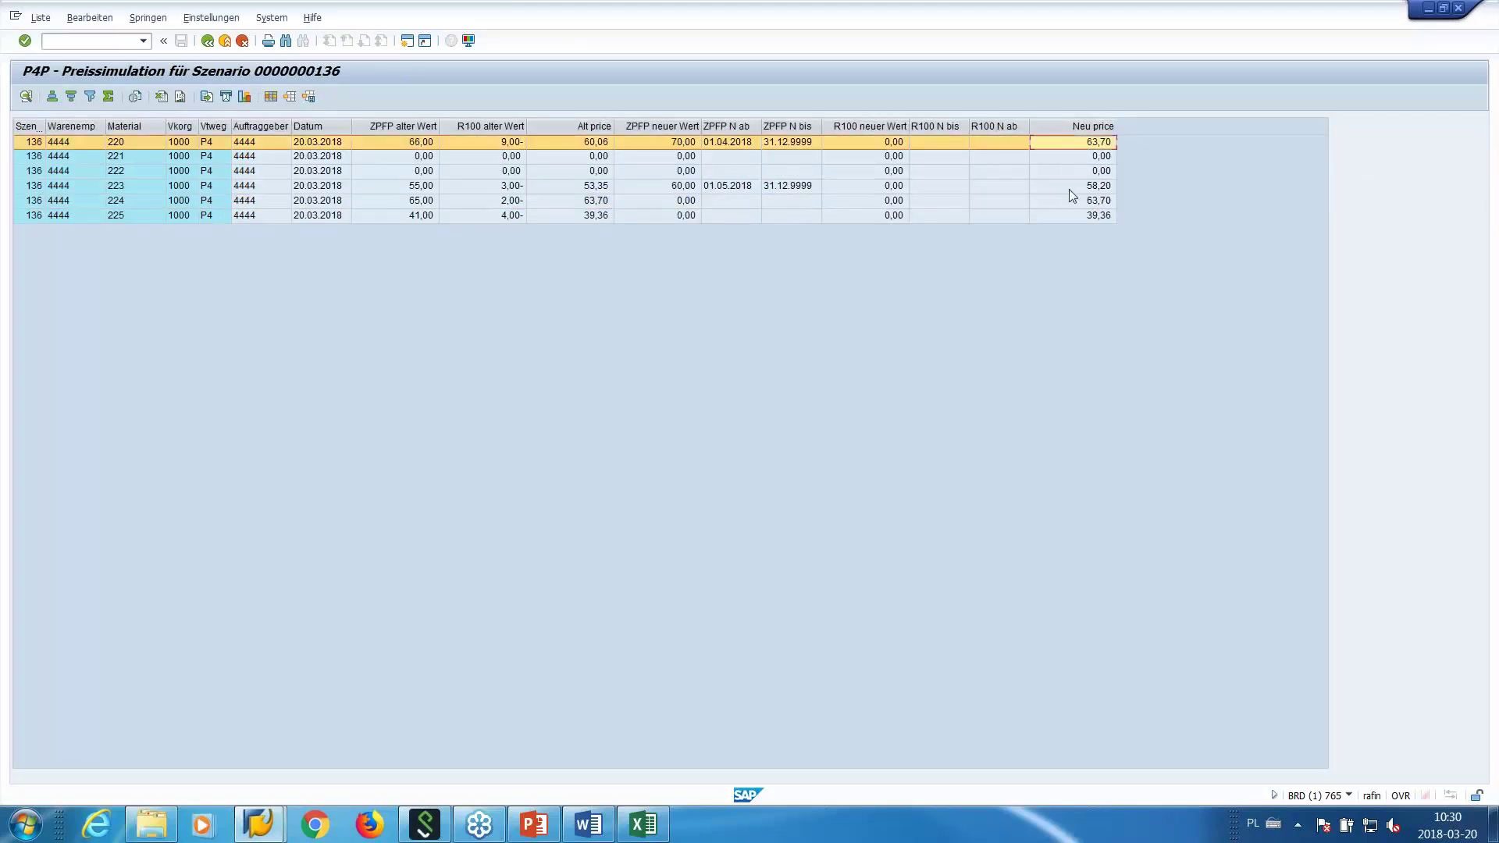
left_click(1078, 216)
left_click(1070, 145)
left_click(691, 186)
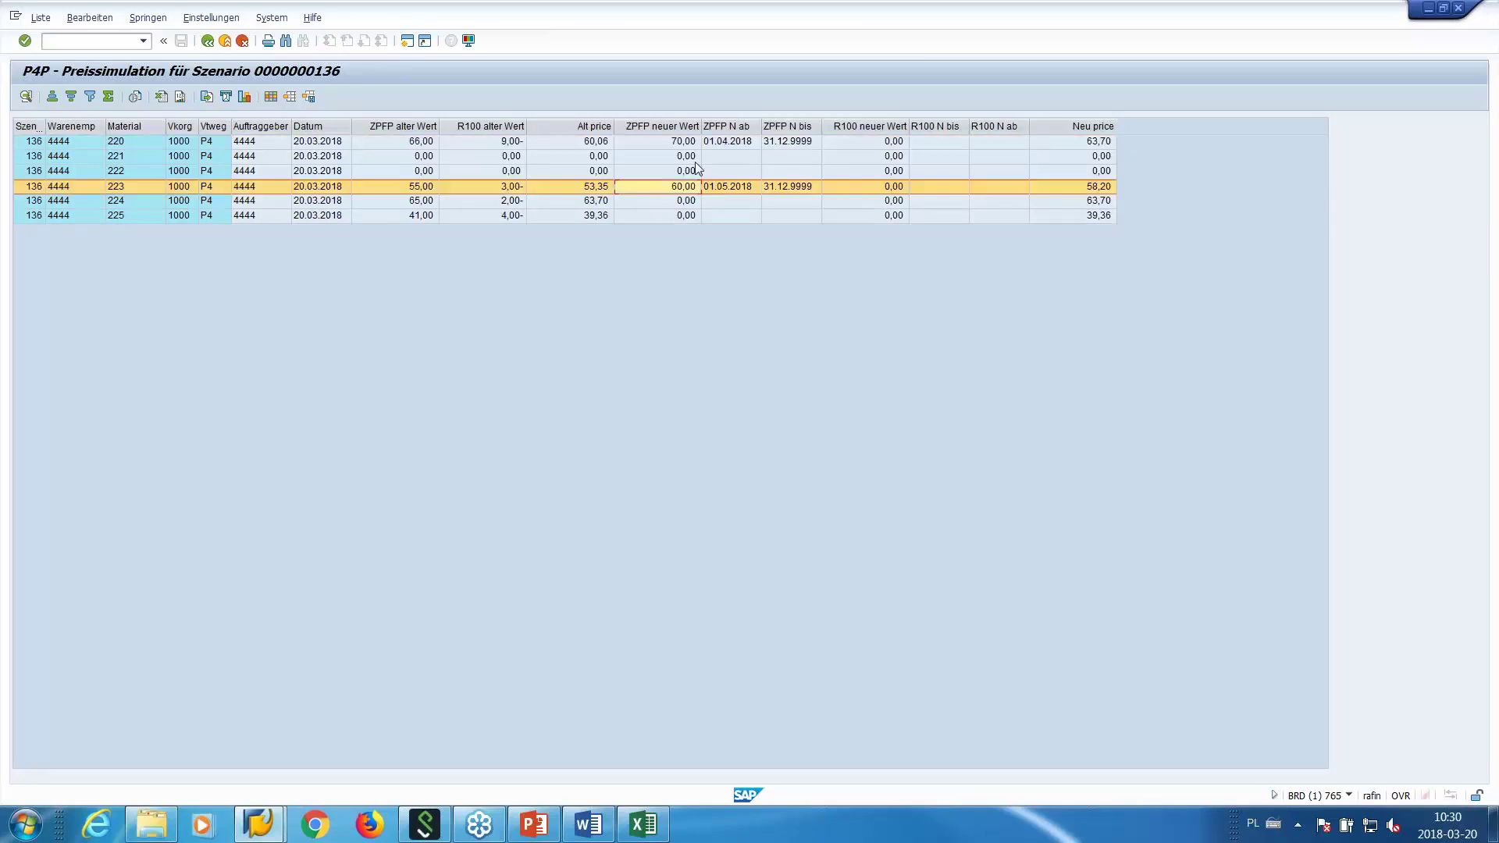
left_click(683, 144)
left_click(1071, 184)
left_click(1070, 141)
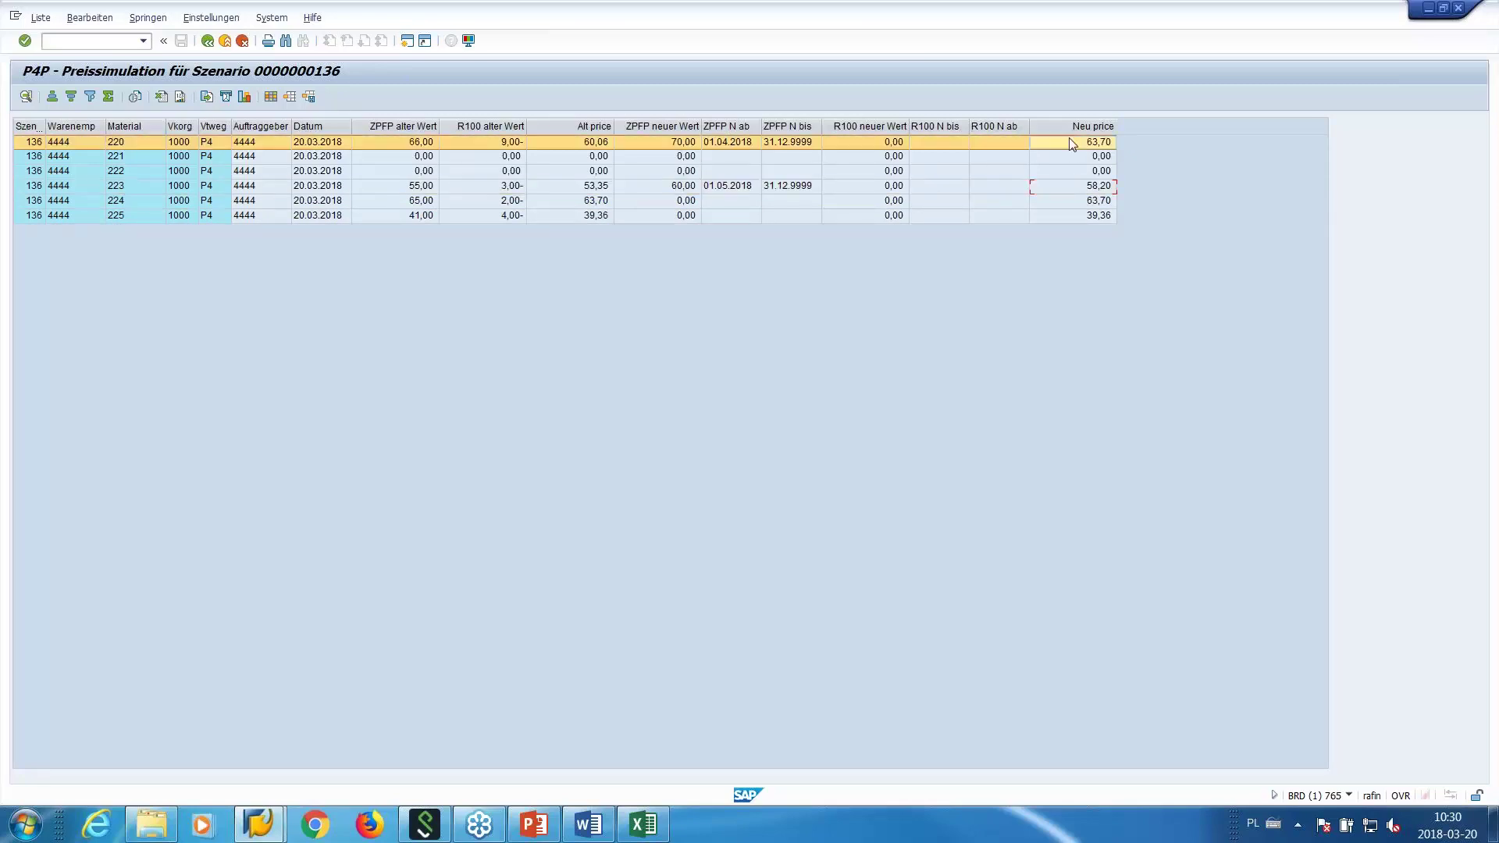
left_click(208, 41)
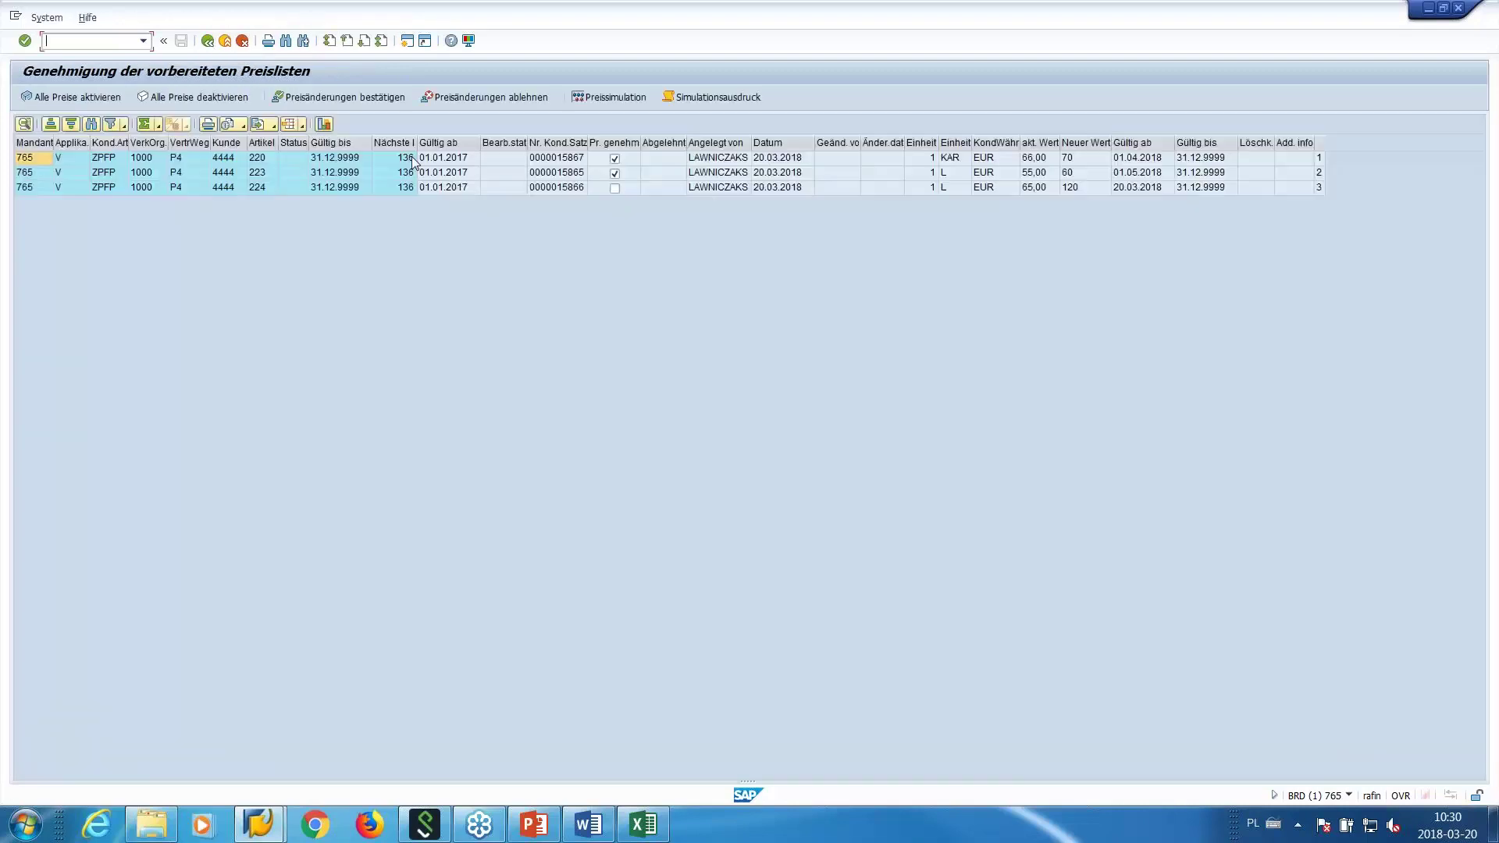
Confirm the approved price changes for articles 220 and 223 and accept the irreversible import of the price list.
left_click(347, 98)
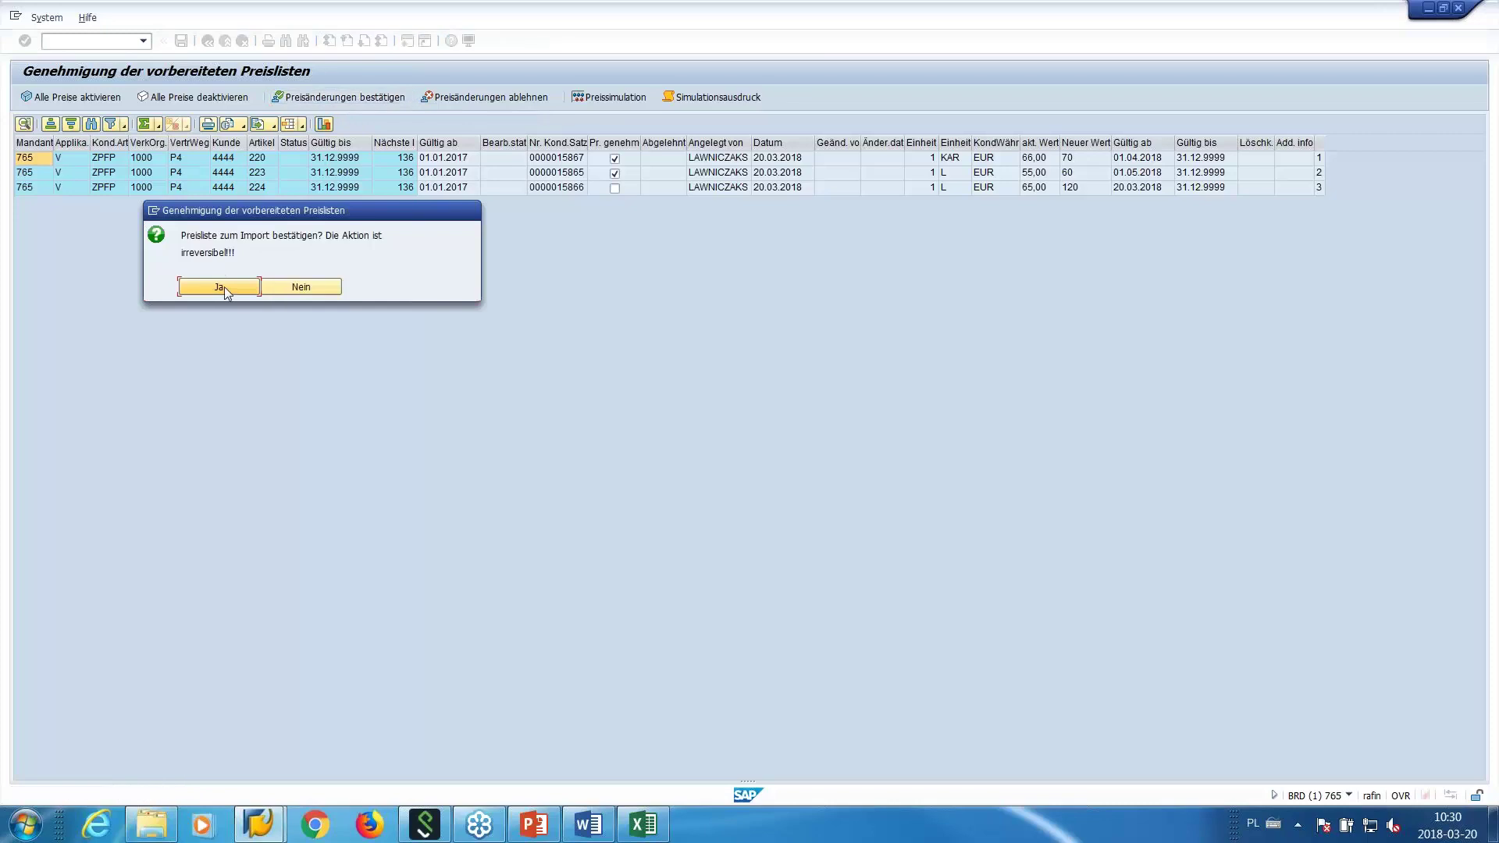
left_click_drag(271, 214, 266, 208)
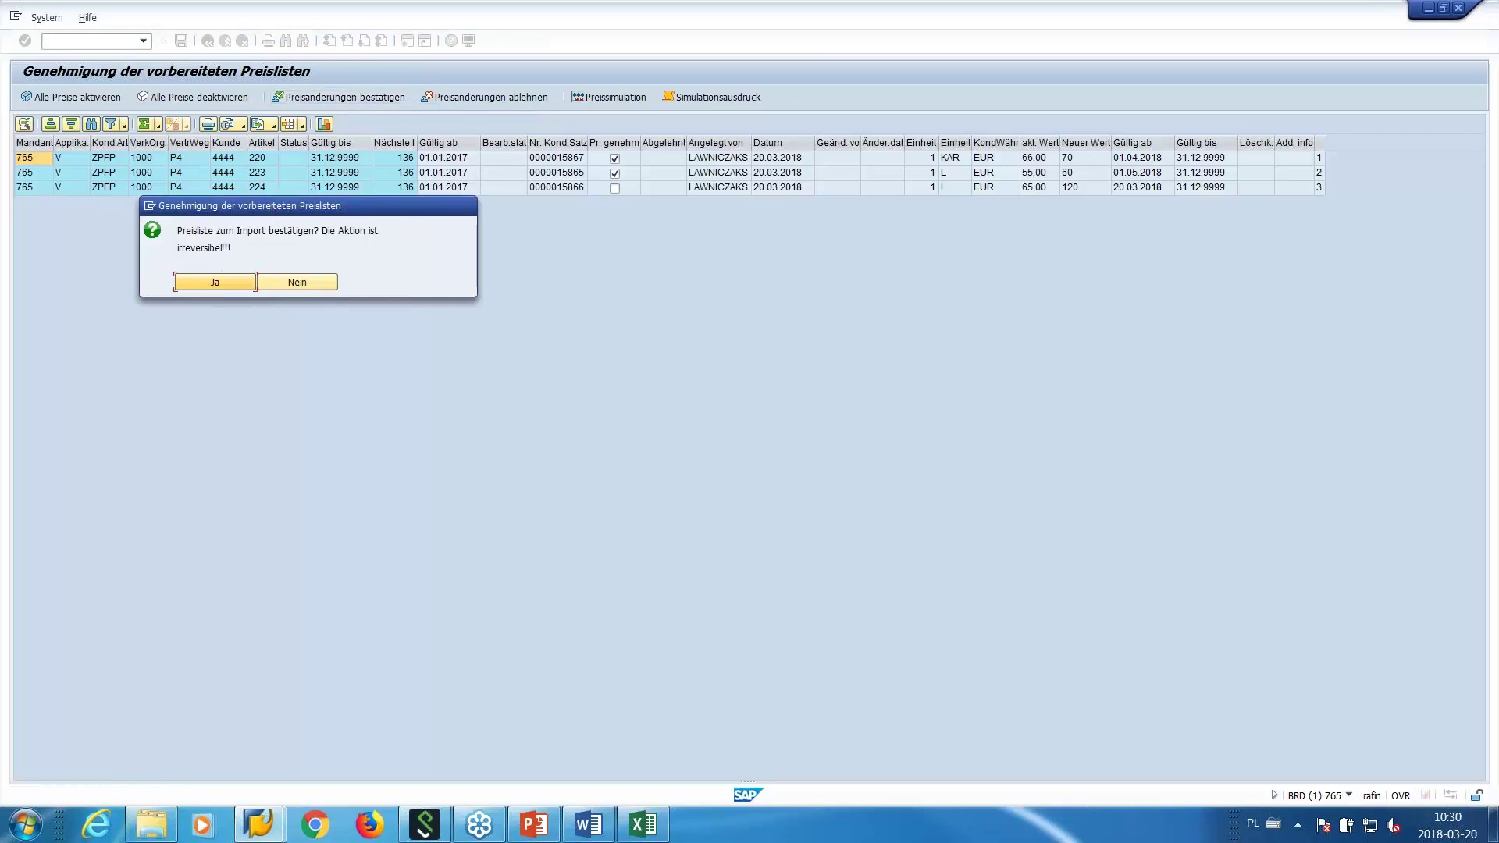
left_click(216, 283)
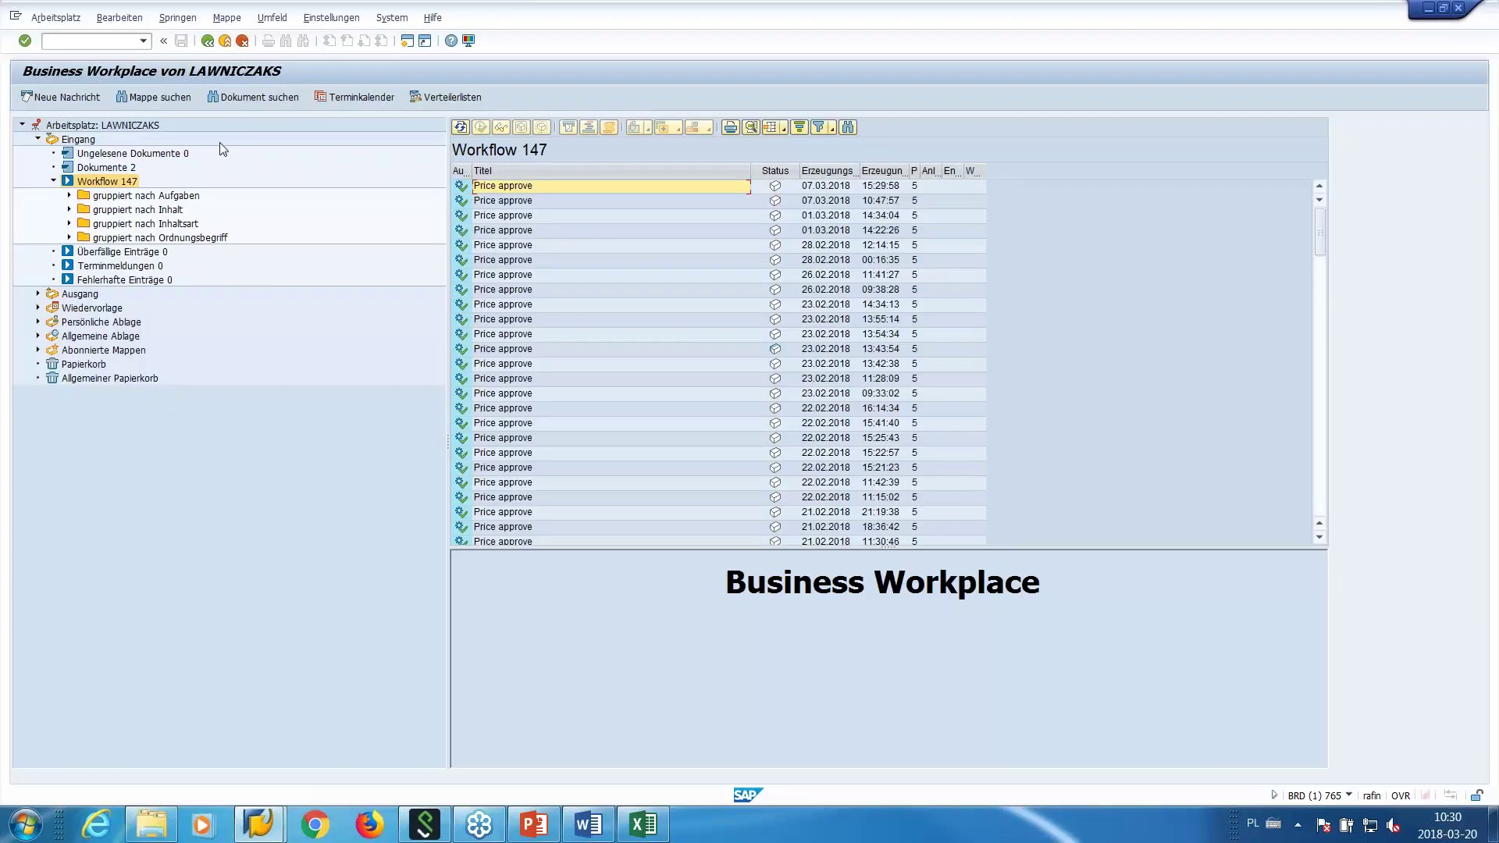
Leave the Business Workplace, open the P4P Cockpit and load run number 136.
left_click(207, 40)
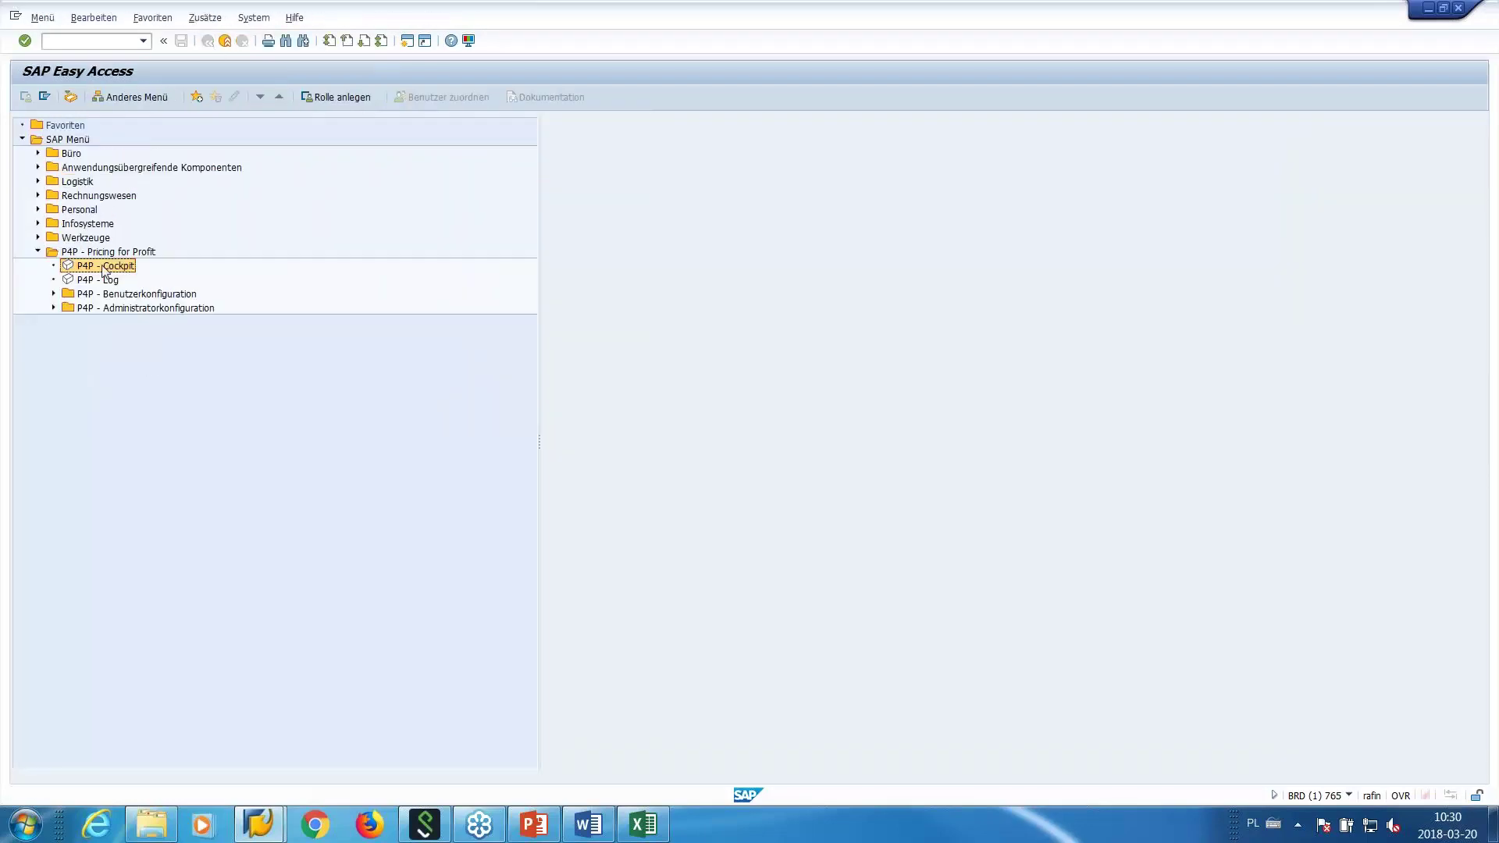
double_click(105, 267)
left_click(184, 503)
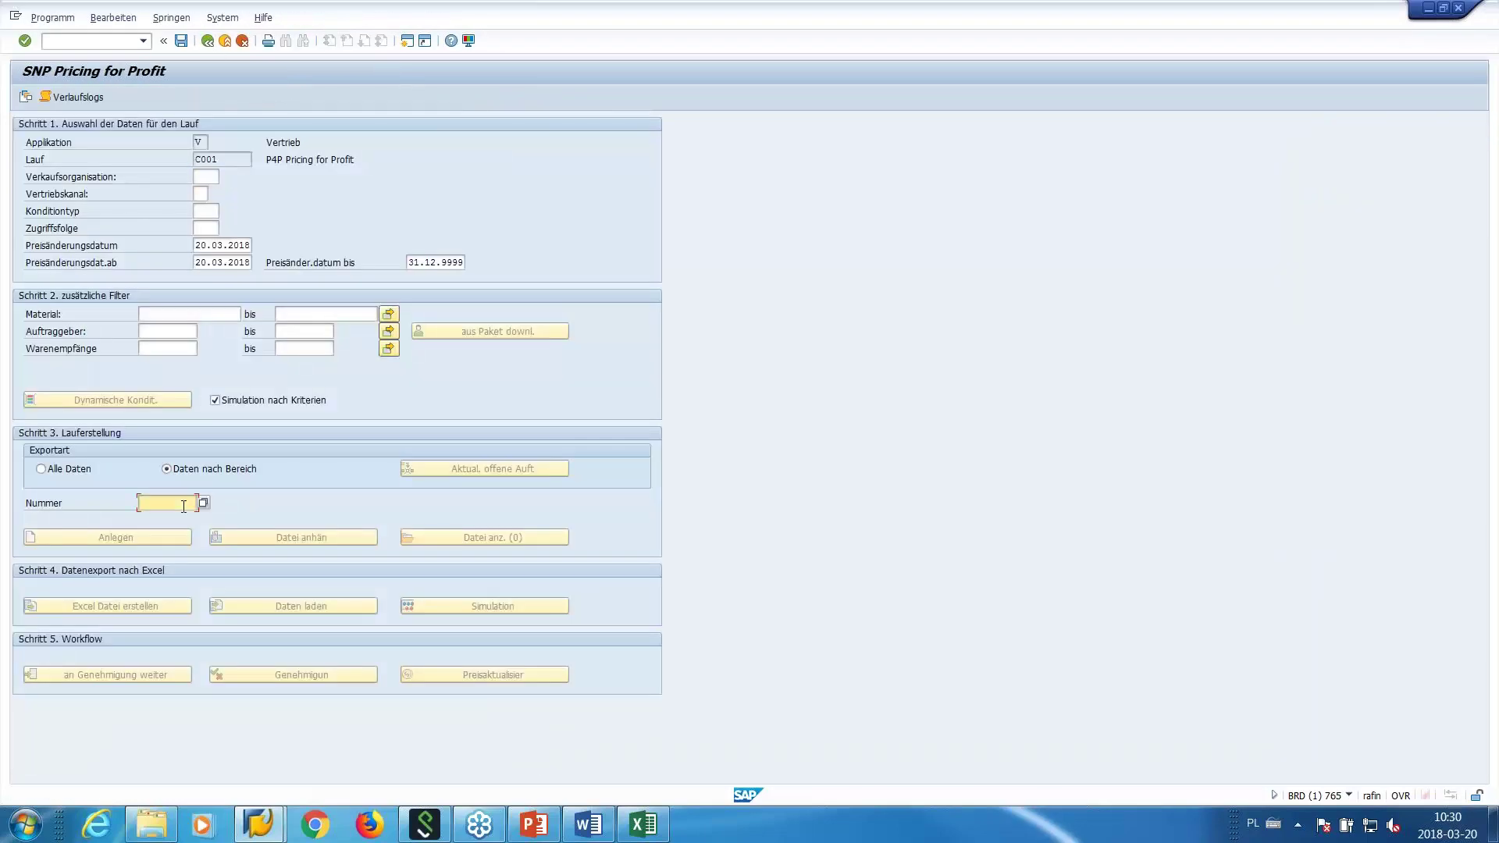
type("136")
key("Return")
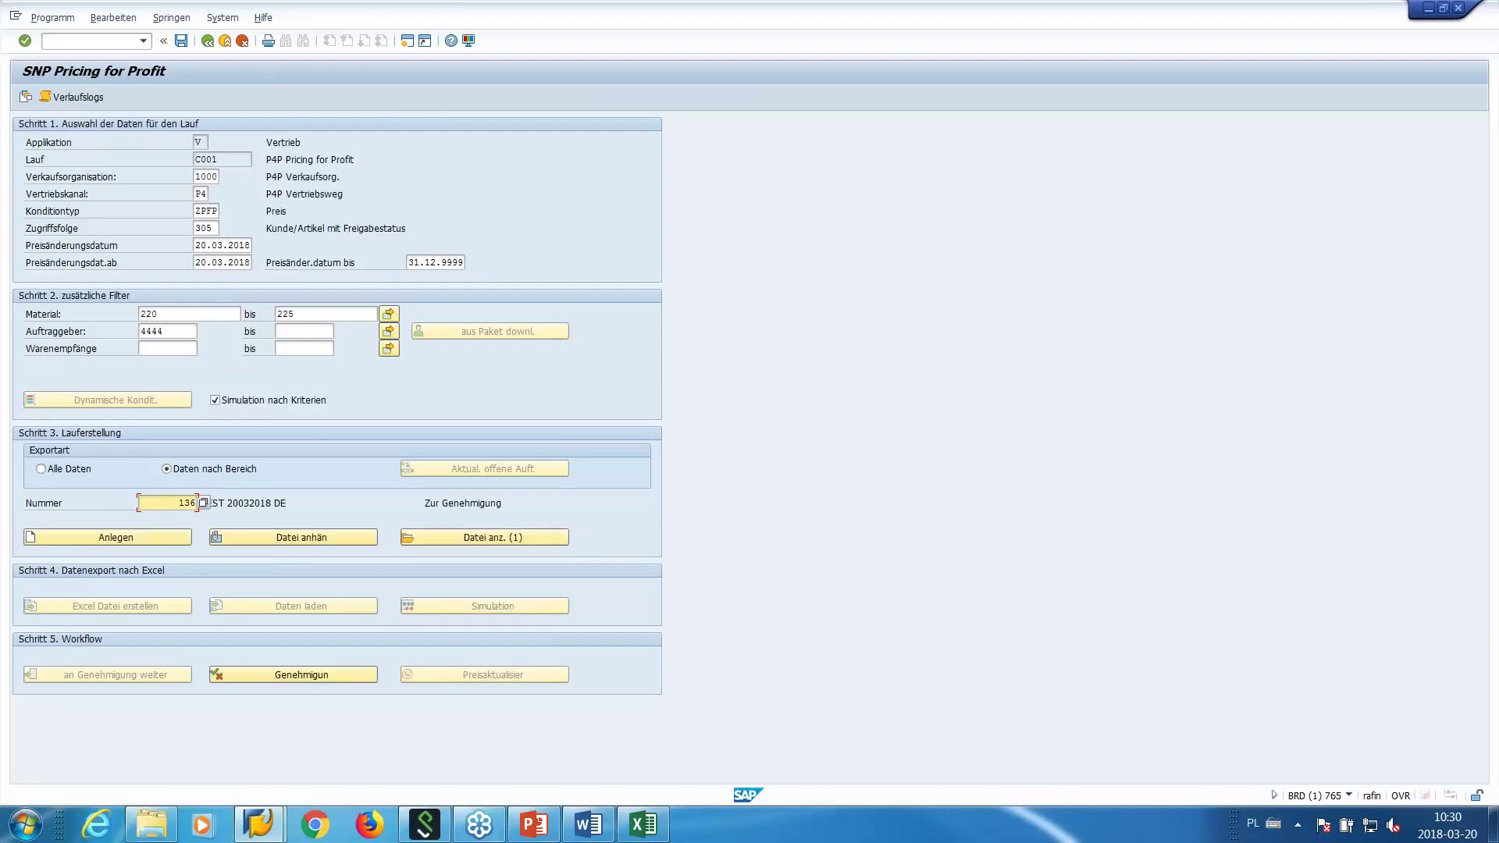
left_click(308, 503)
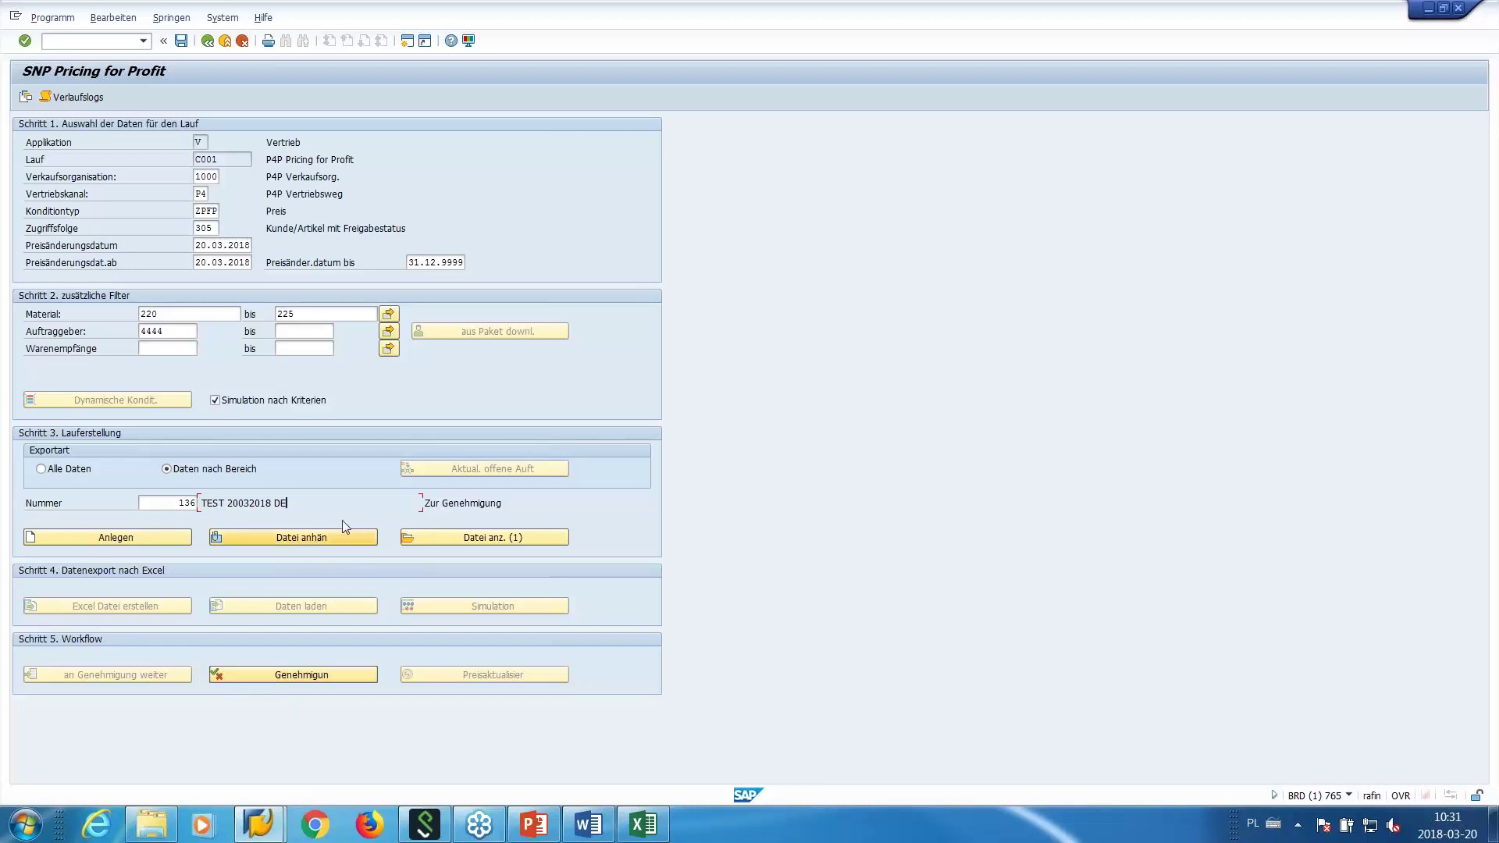
left_click_drag(286, 504, 200, 506)
left_click(202, 506)
Start the approval of run 136 from the cockpit and agree to cancel the corresponding workflow step.
left_click(296, 674)
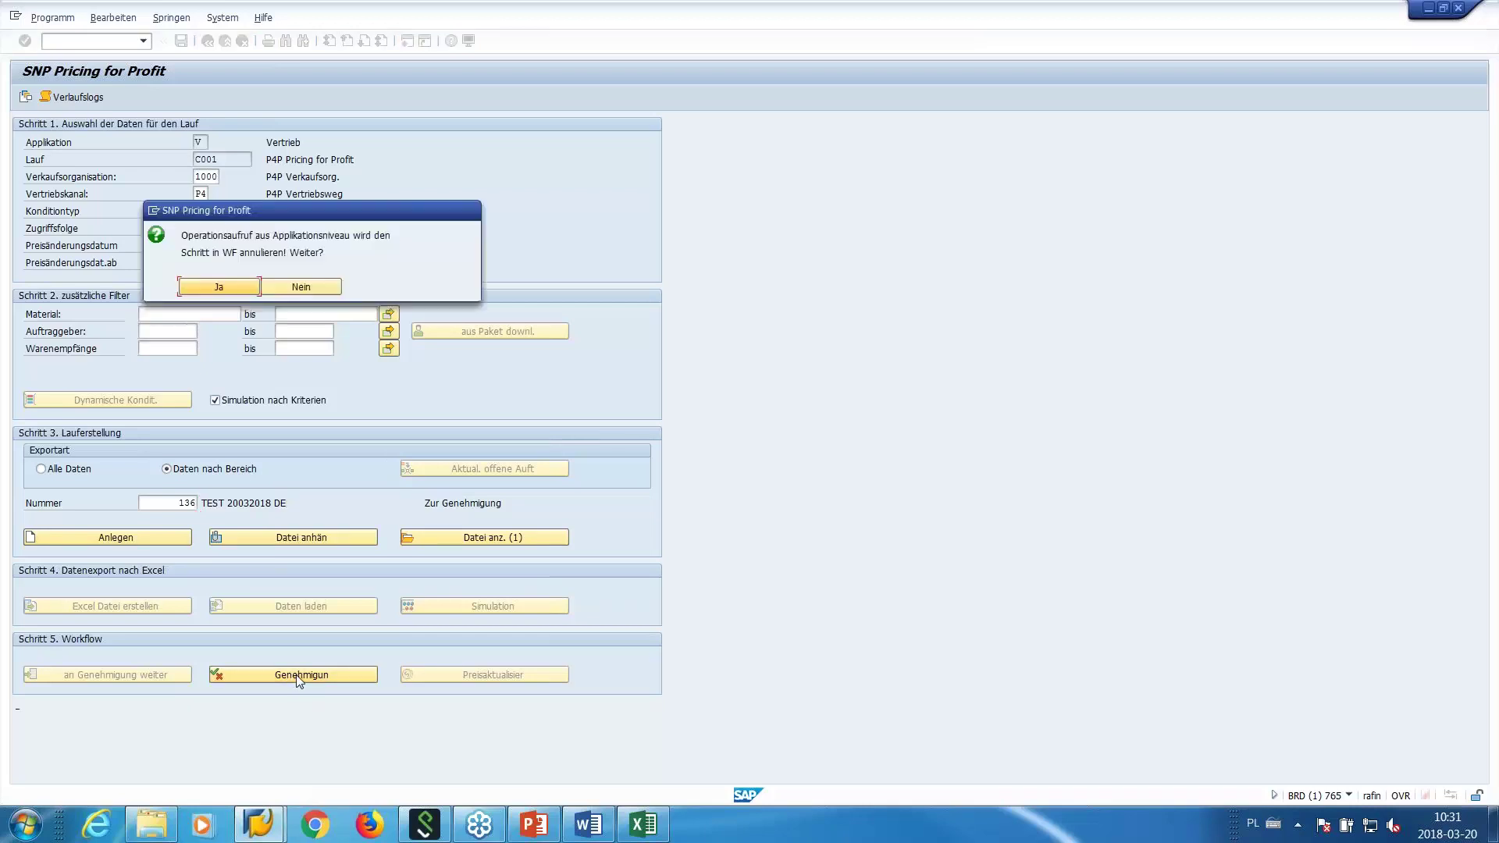
left_click_drag(286, 211, 287, 388)
key("ctrl+y")
left_click_drag(447, 438, 181, 417)
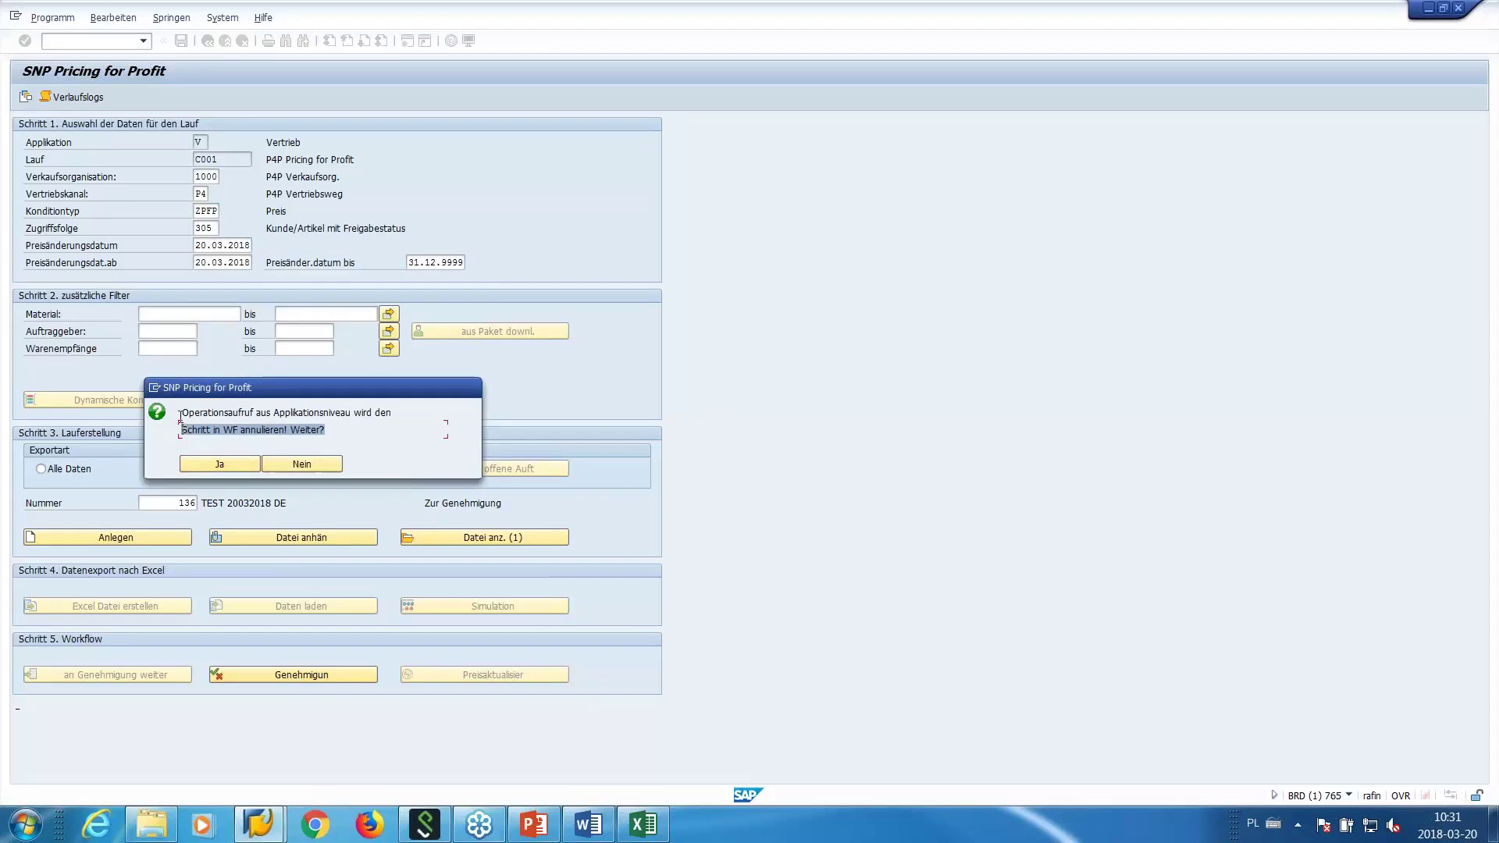
left_click_drag(447, 406, 181, 414)
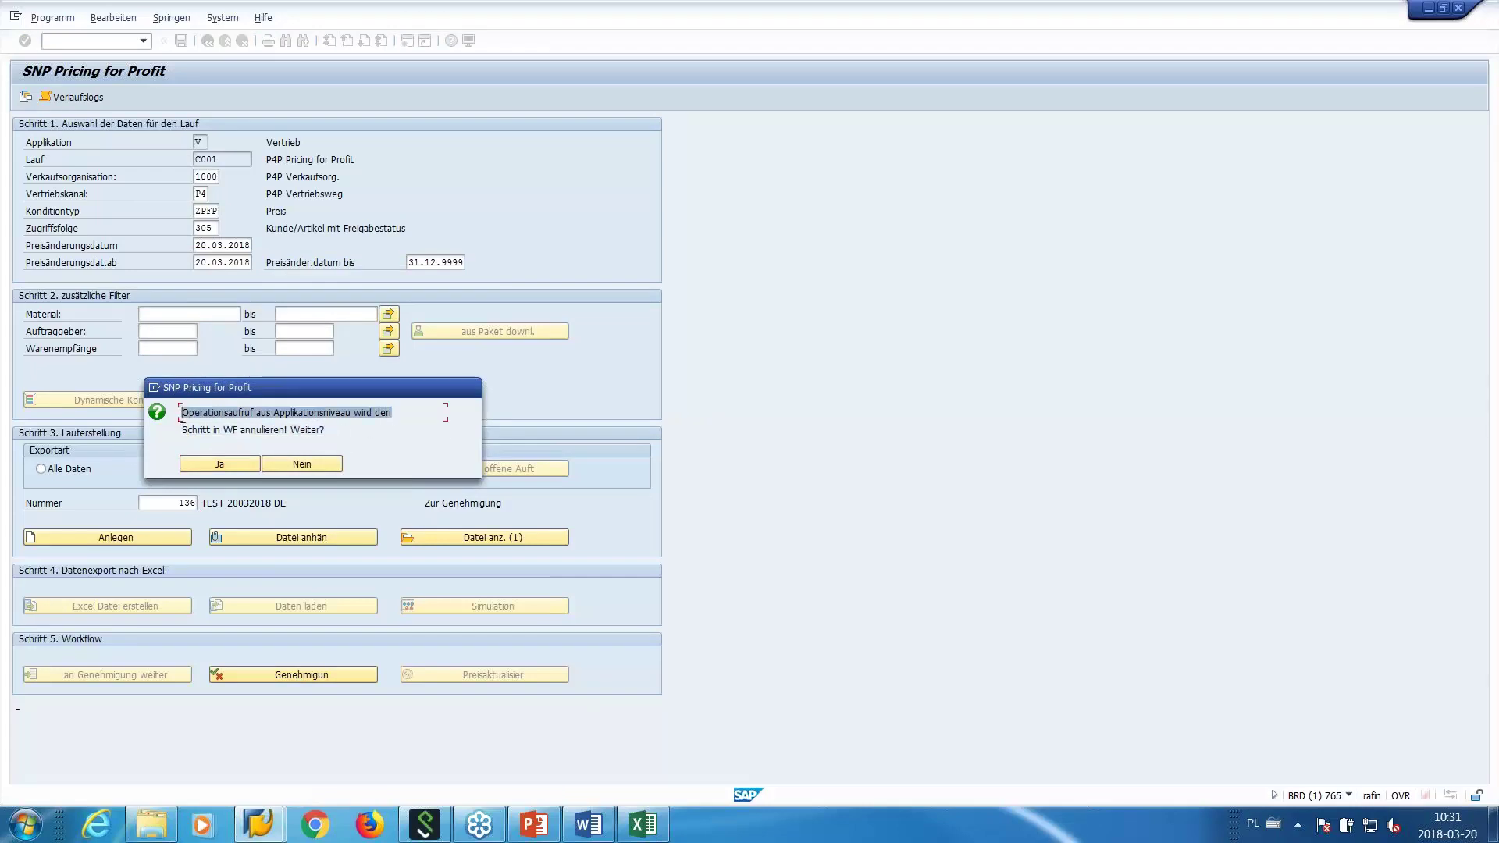
left_click_drag(336, 435, 178, 429)
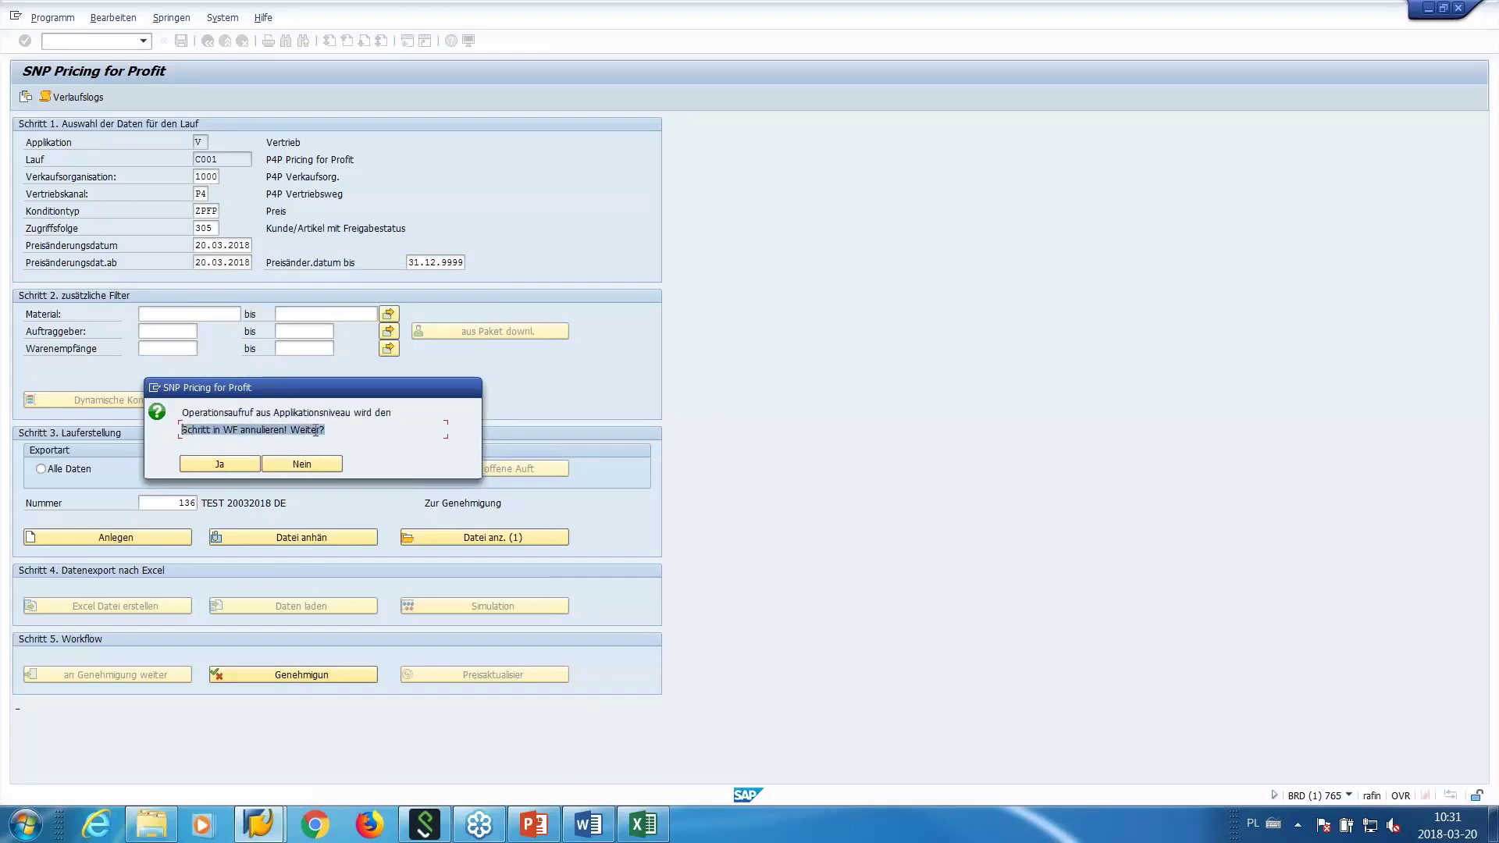
left_click_drag(344, 436, 174, 423)
left_click(335, 427)
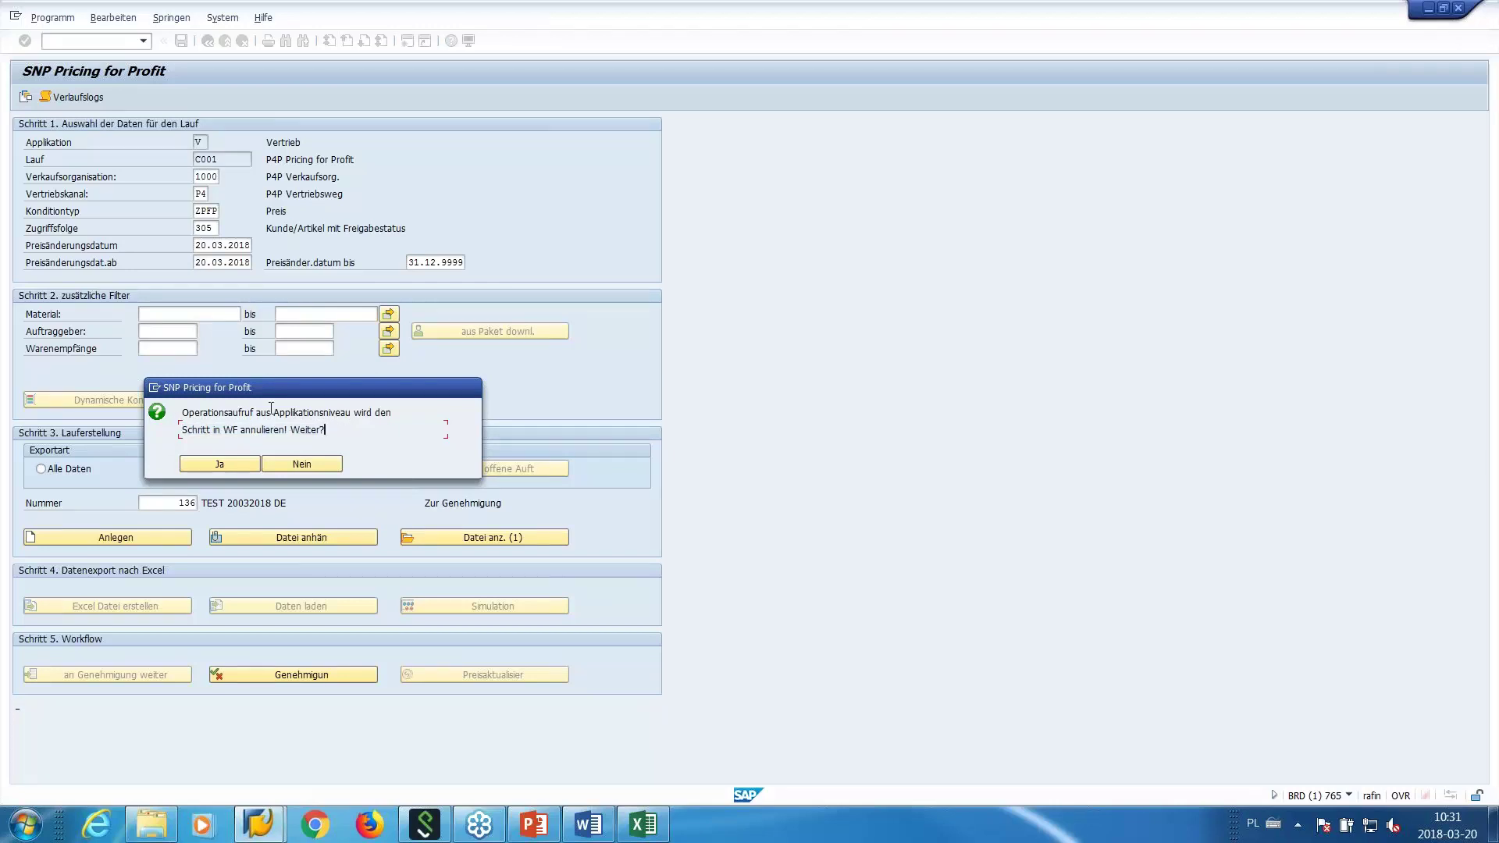
left_click_drag(271, 406, 265, 383)
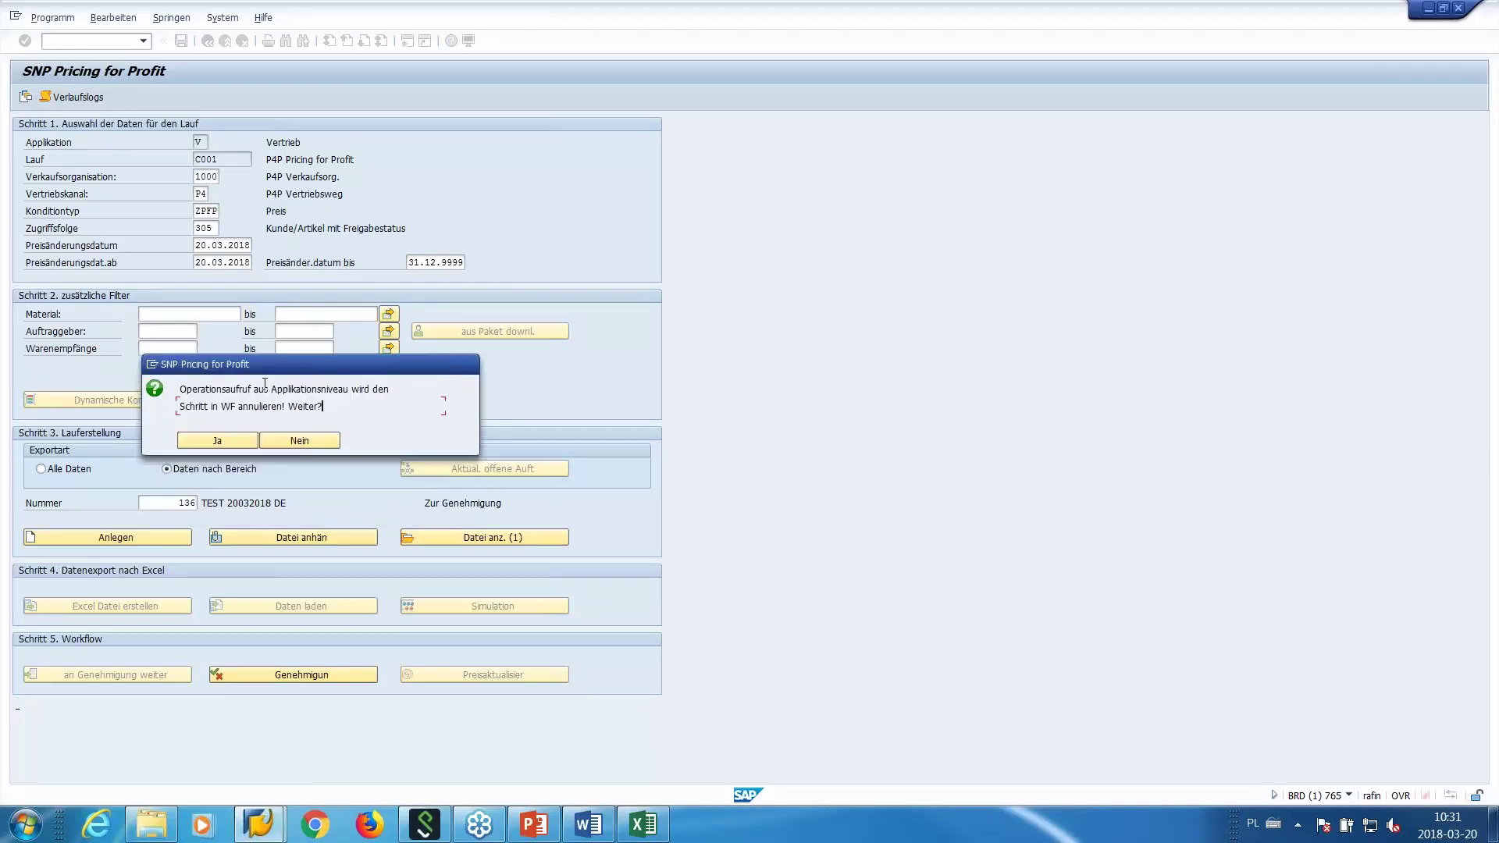
left_click(223, 444)
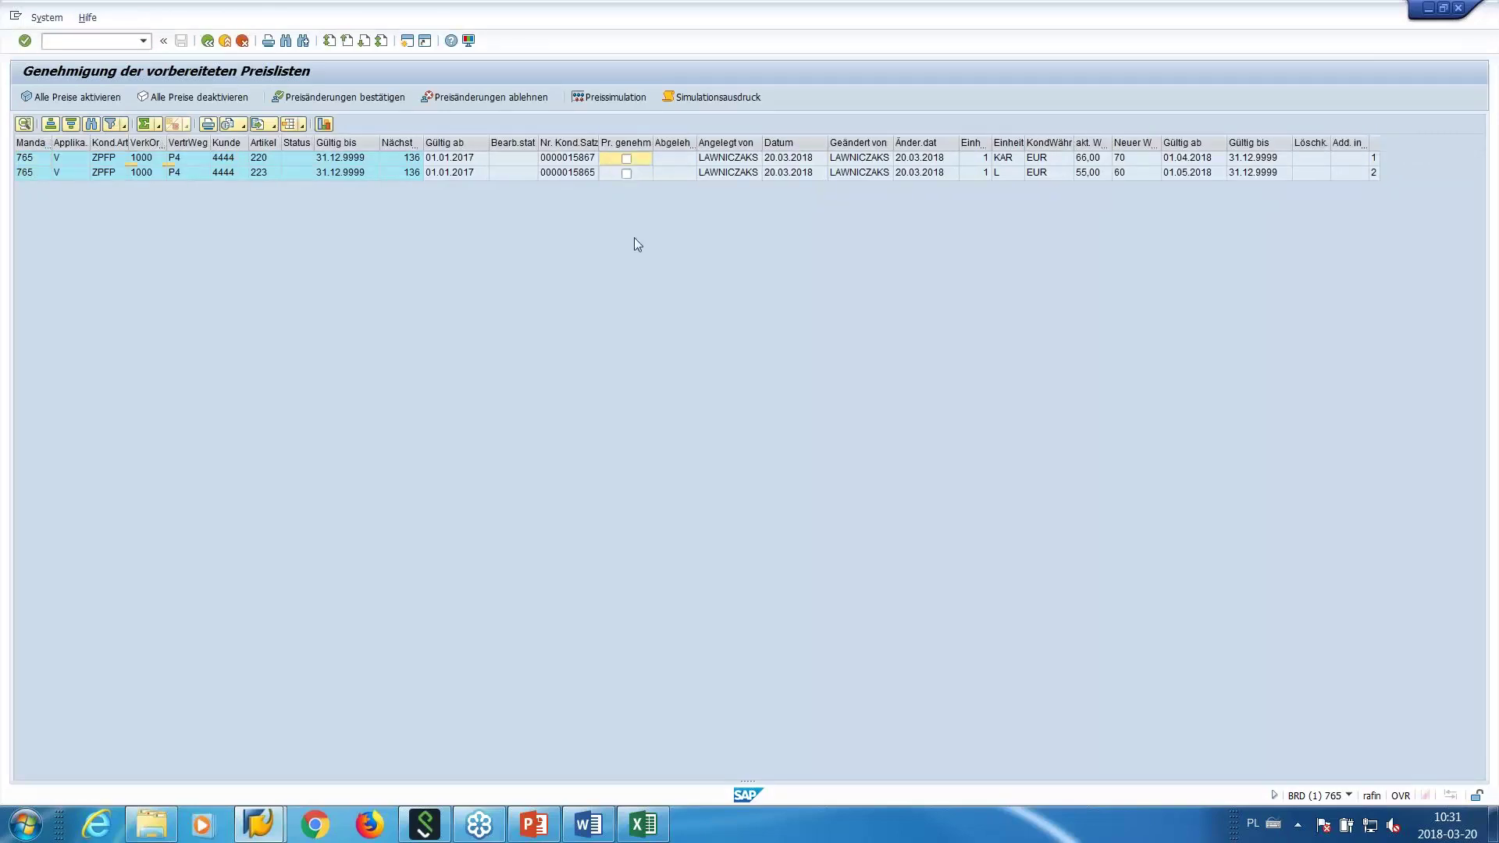
Mark the price changes for articles 220 and 223 as approved and confirm their import.
left_click(626, 174)
left_click(345, 98)
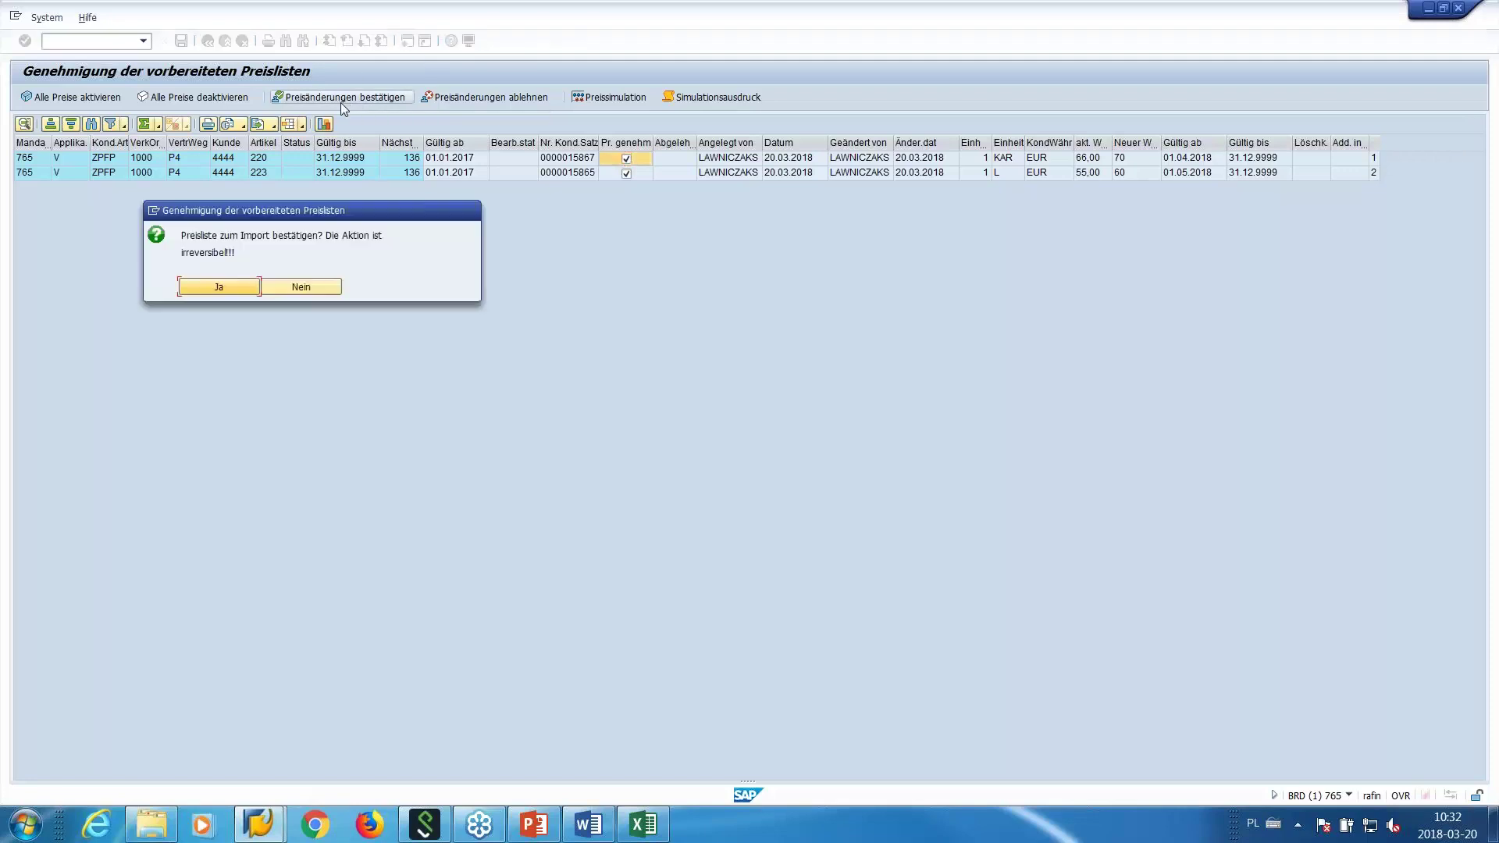
left_click(226, 285)
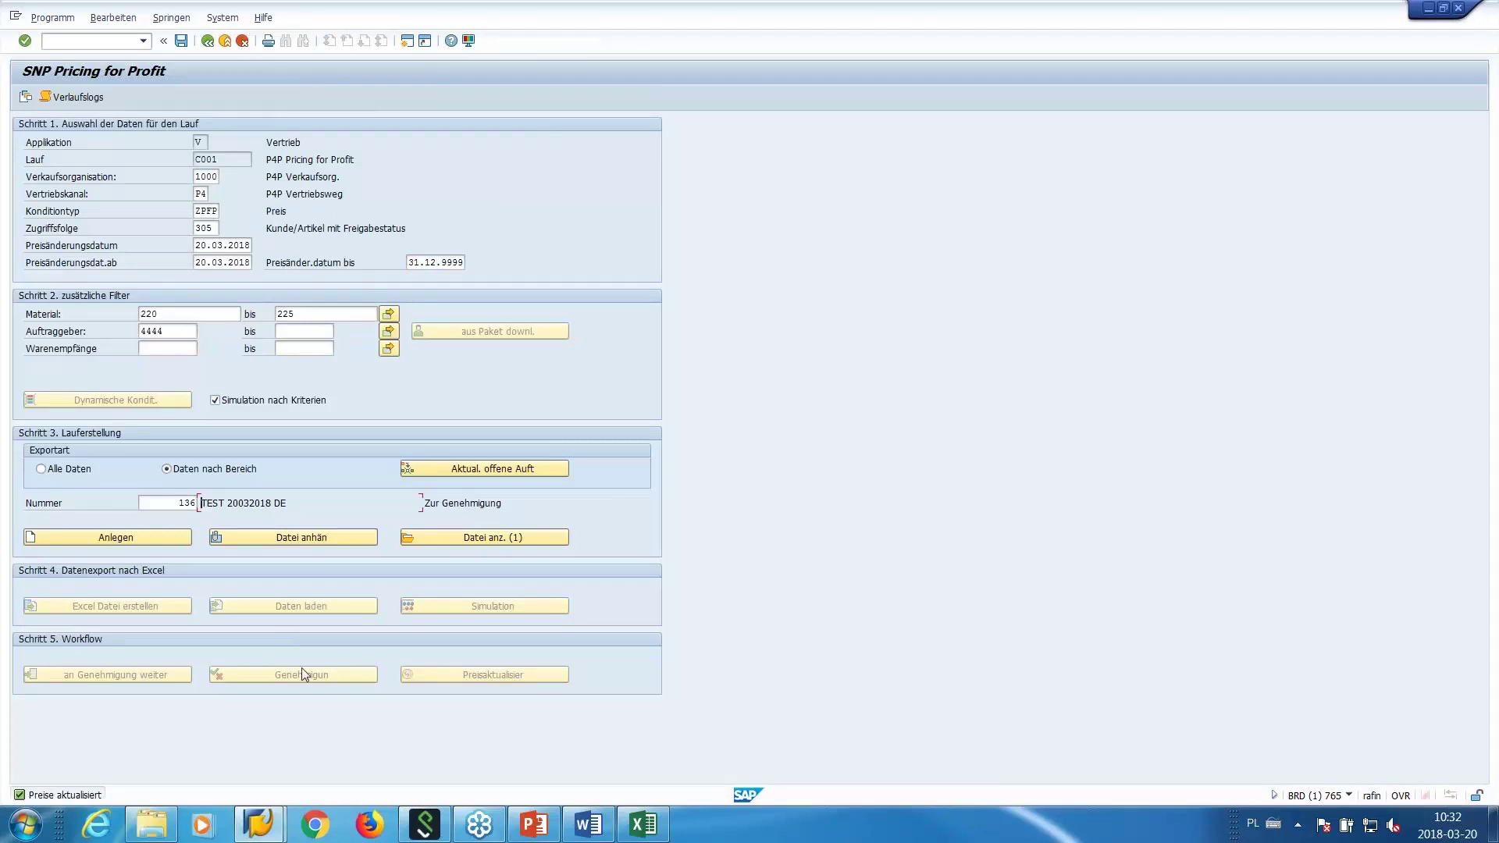
Switch to Excel and examine the materials with their old and new values in TestDE20032018.xls beside the cockpit.
left_click(646, 824)
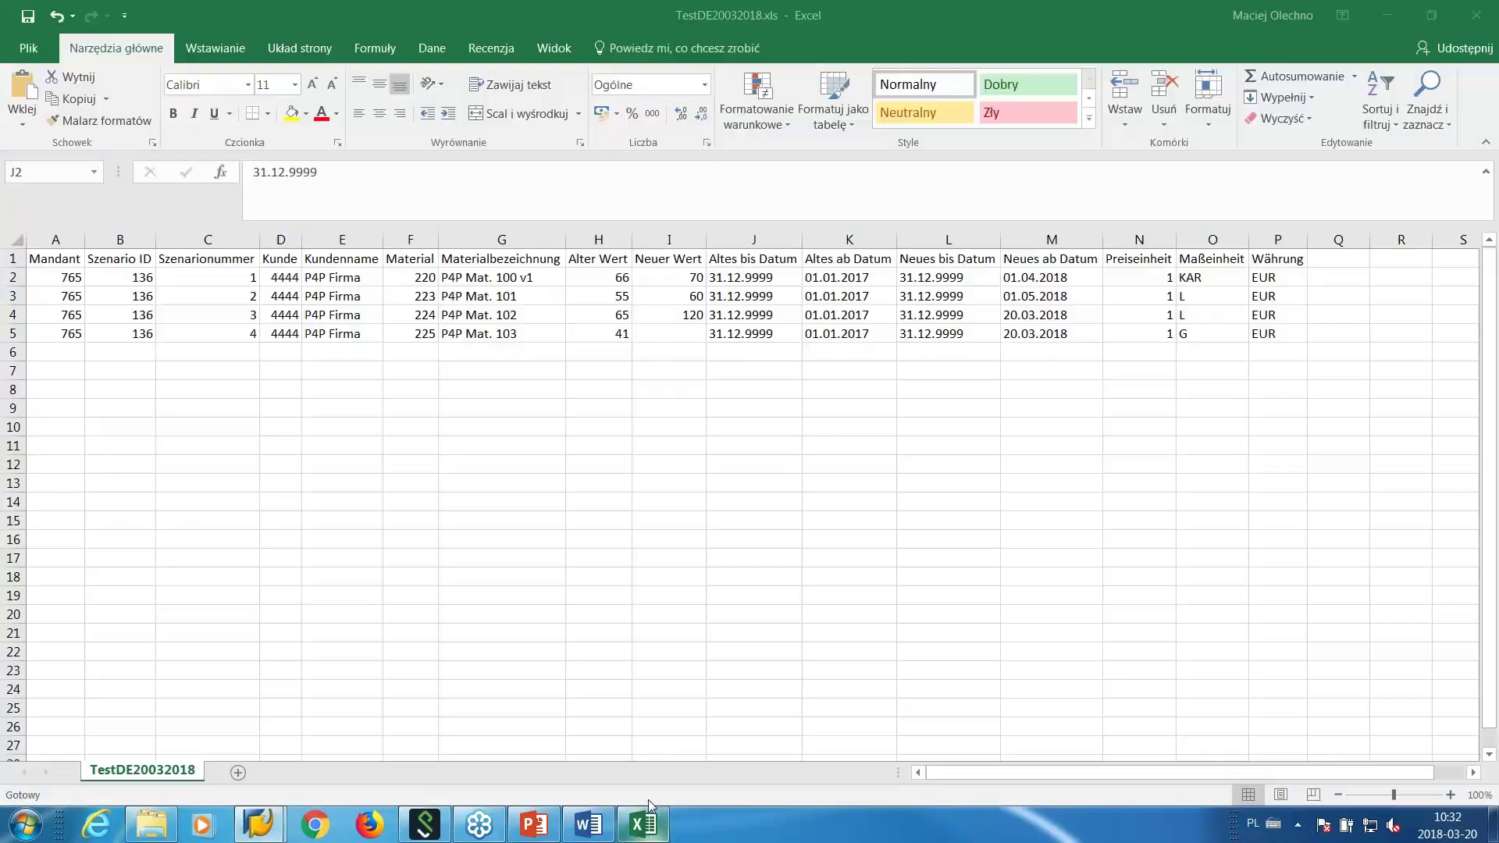
left_click_drag(927, 18, 1134, 18)
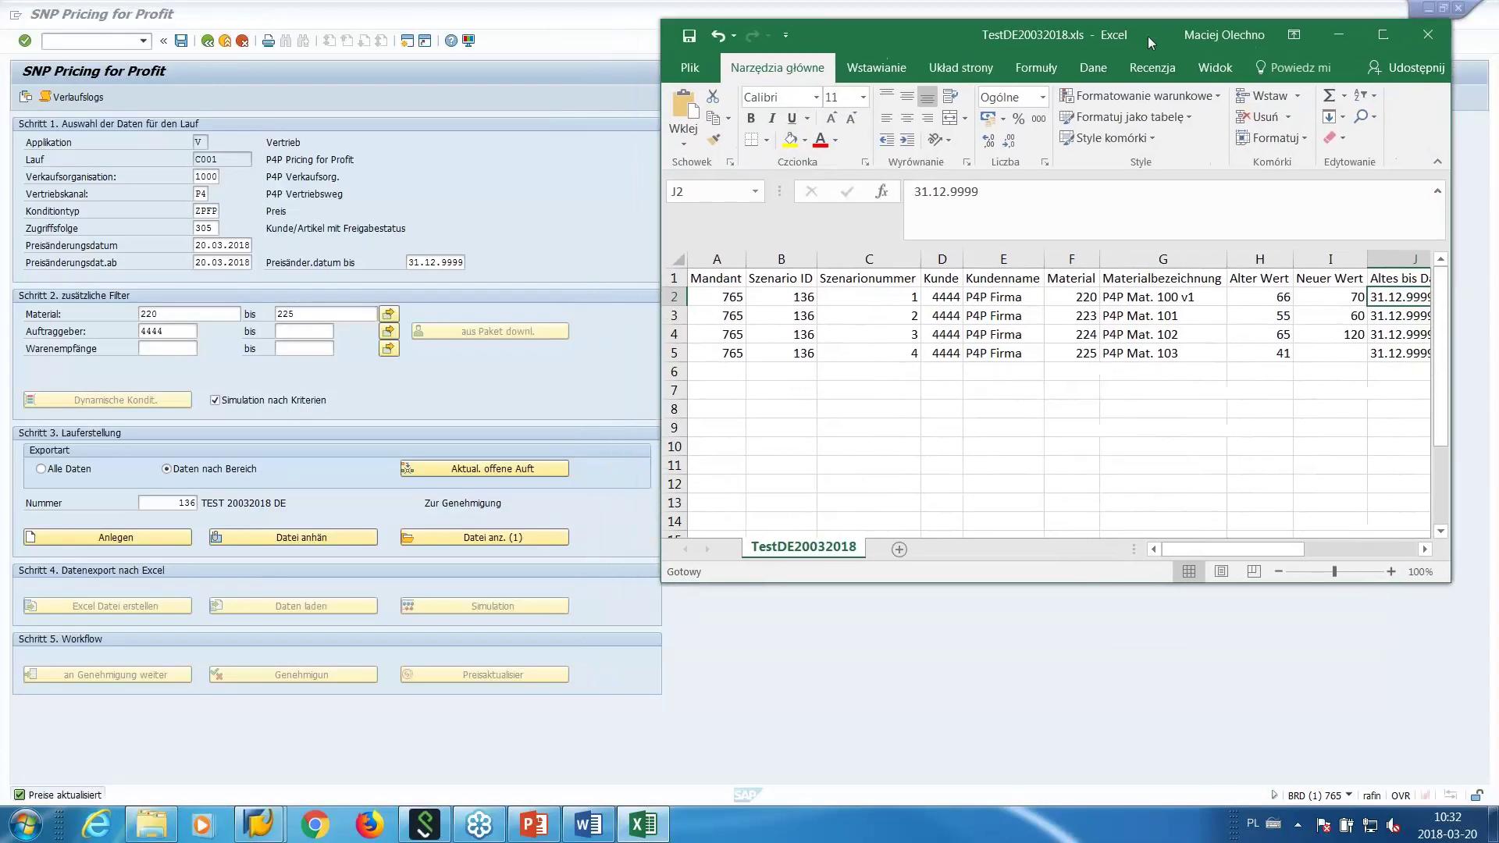
left_click(1167, 338)
left_click(1173, 357)
left_click(1159, 298)
left_click(986, 300)
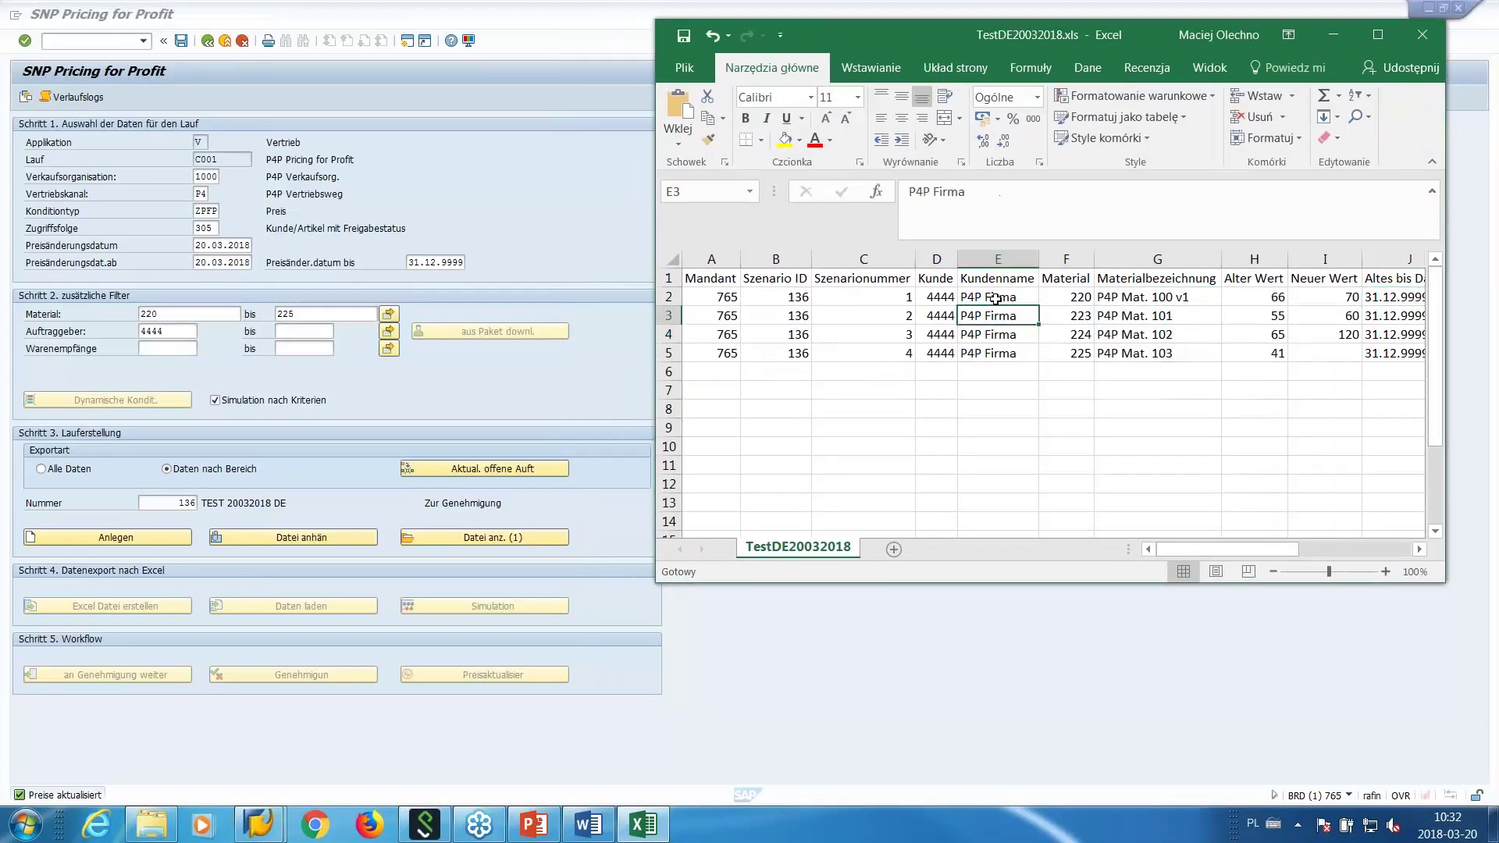
mouse_move(912, 41)
left_mouse_down()
mouse_move(925, 35)
mouse_move(904, 30)
left_mouse_up()
left_click(999, 337)
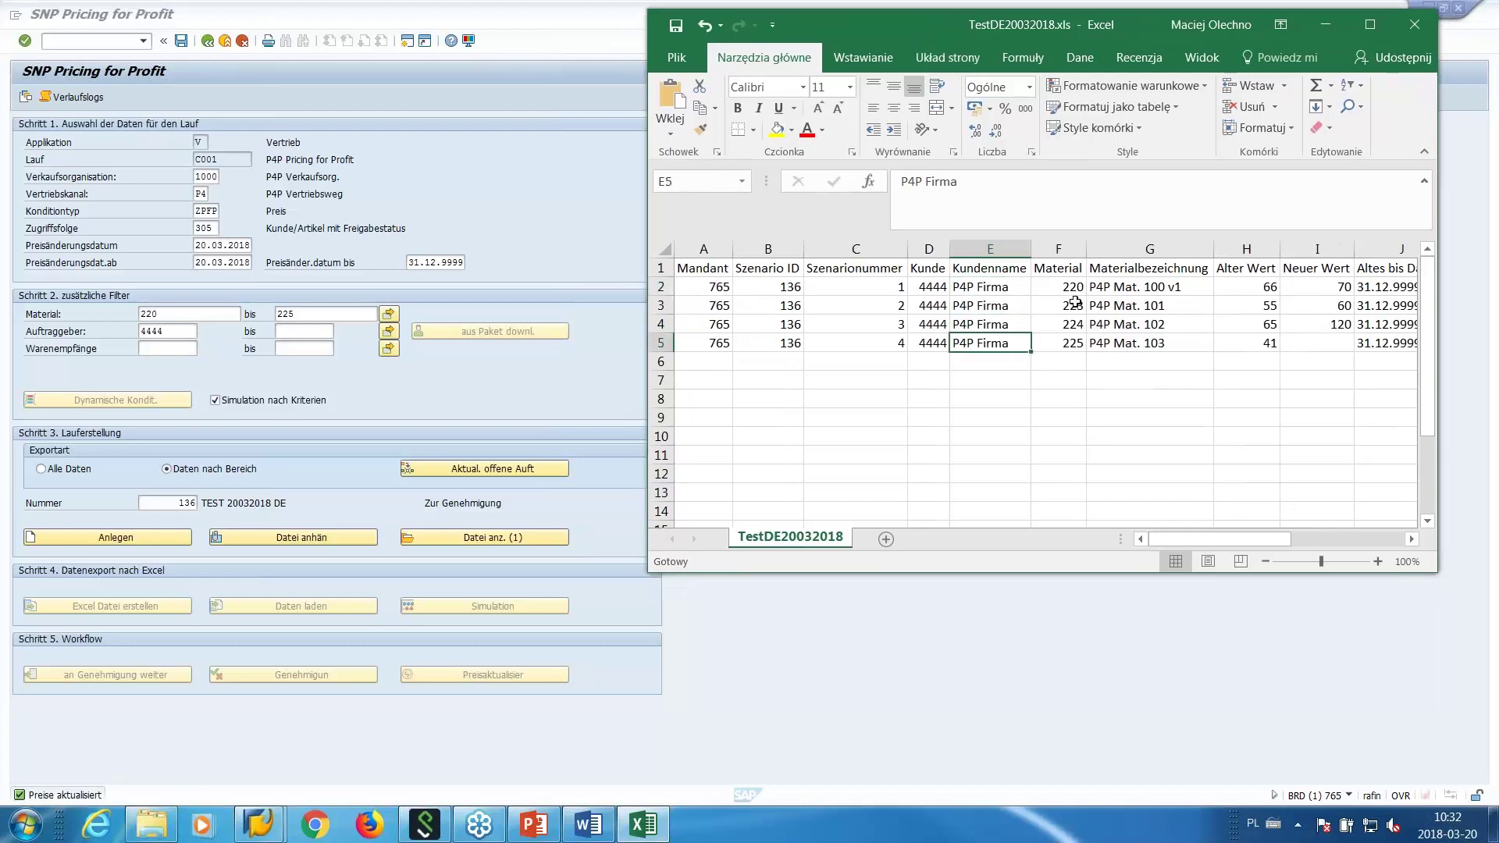
left_click_drag(1109, 24, 1026, 31)
left_click(1142, 329)
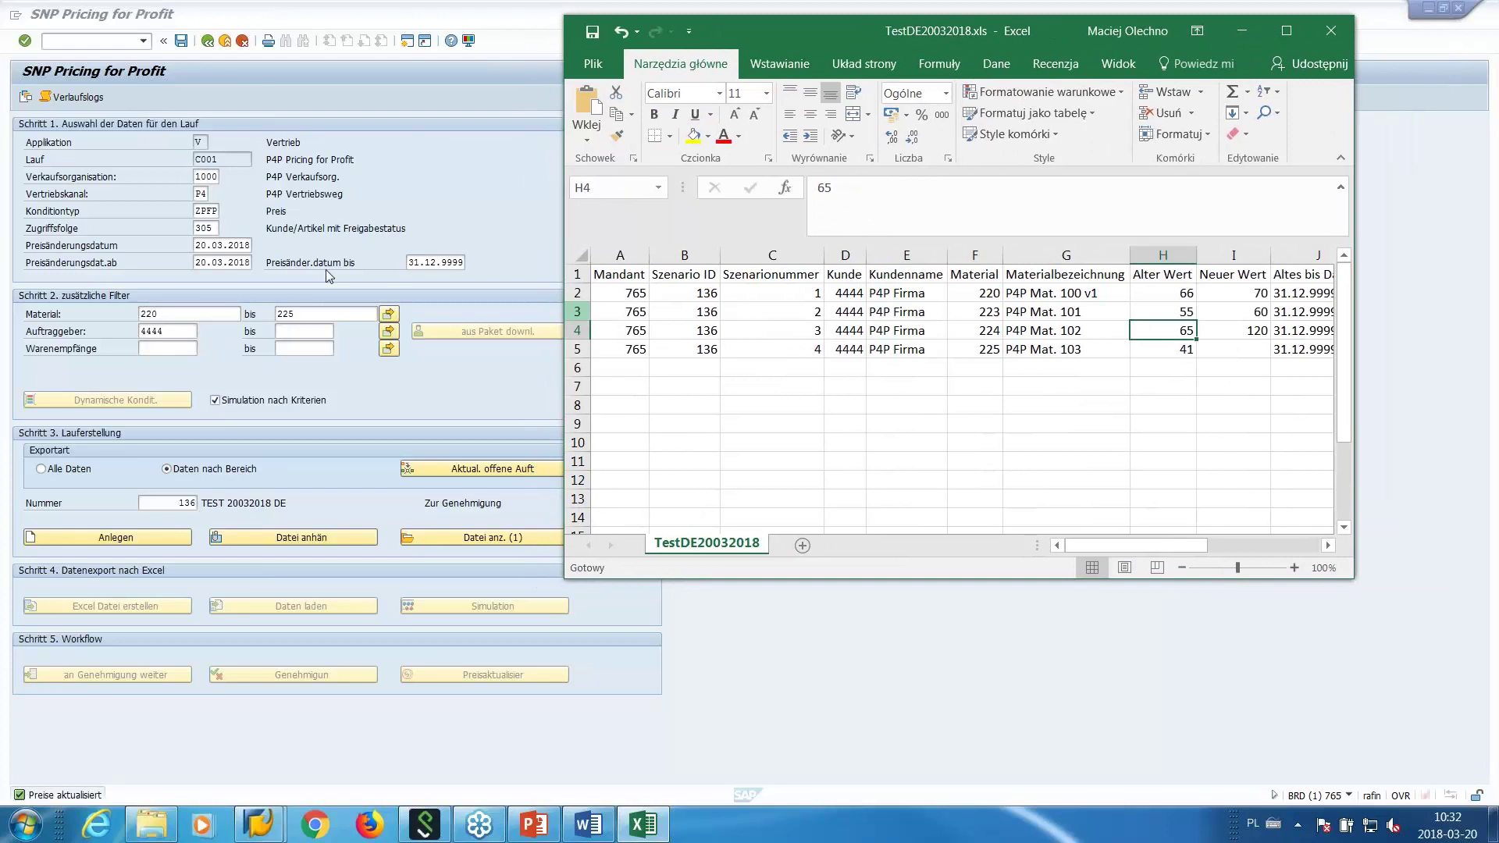
Leave the cockpit in SAP and open transaction VK13 for condition type ZPFP with the key combination Kunde/Artikel mit Freigabestatus.
left_click(315, 121)
left_click(208, 41)
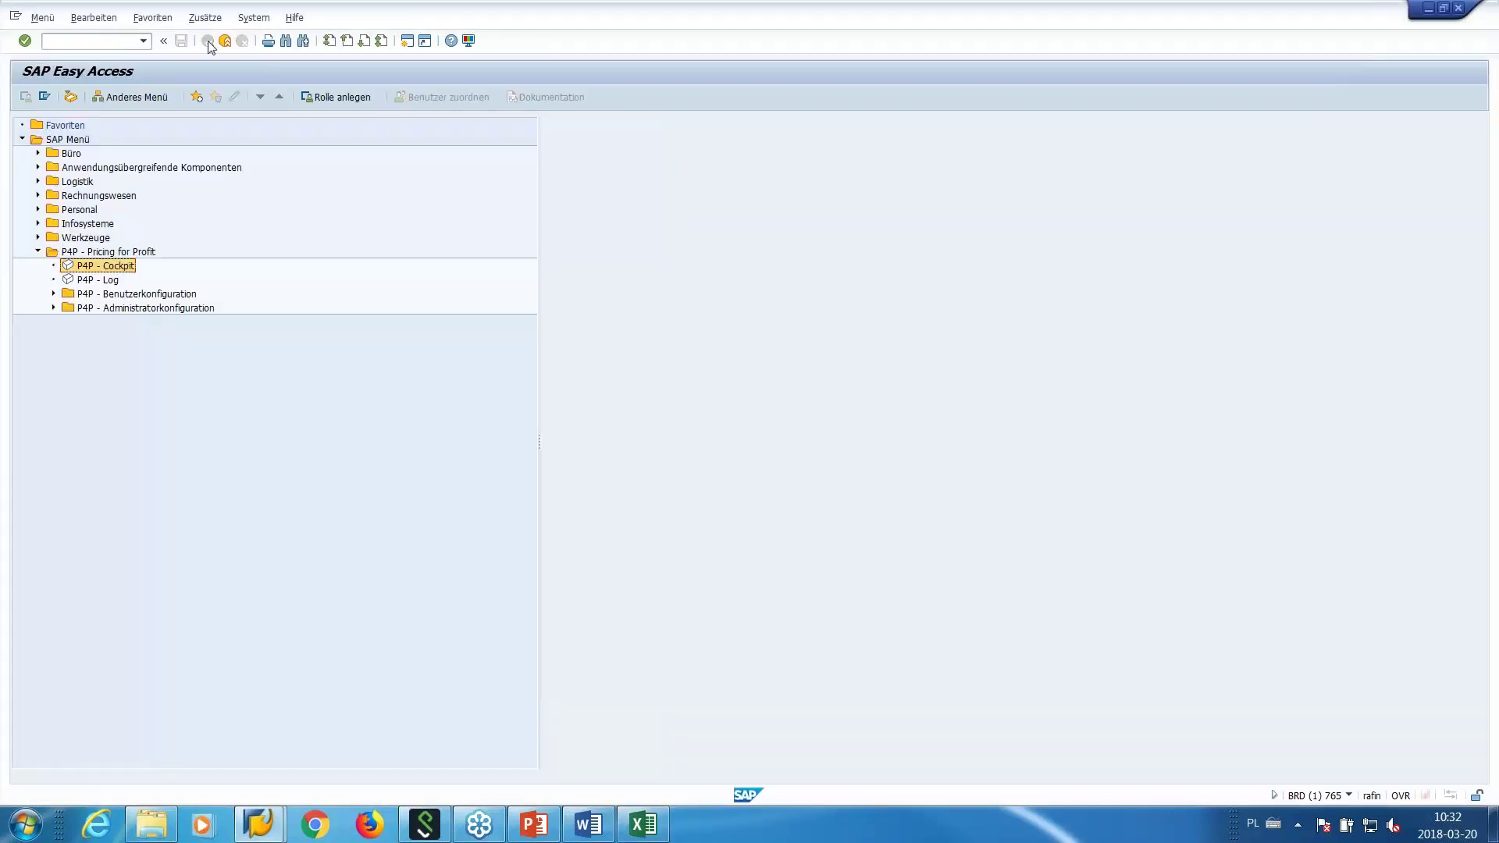
type("vk13")
key("Return")
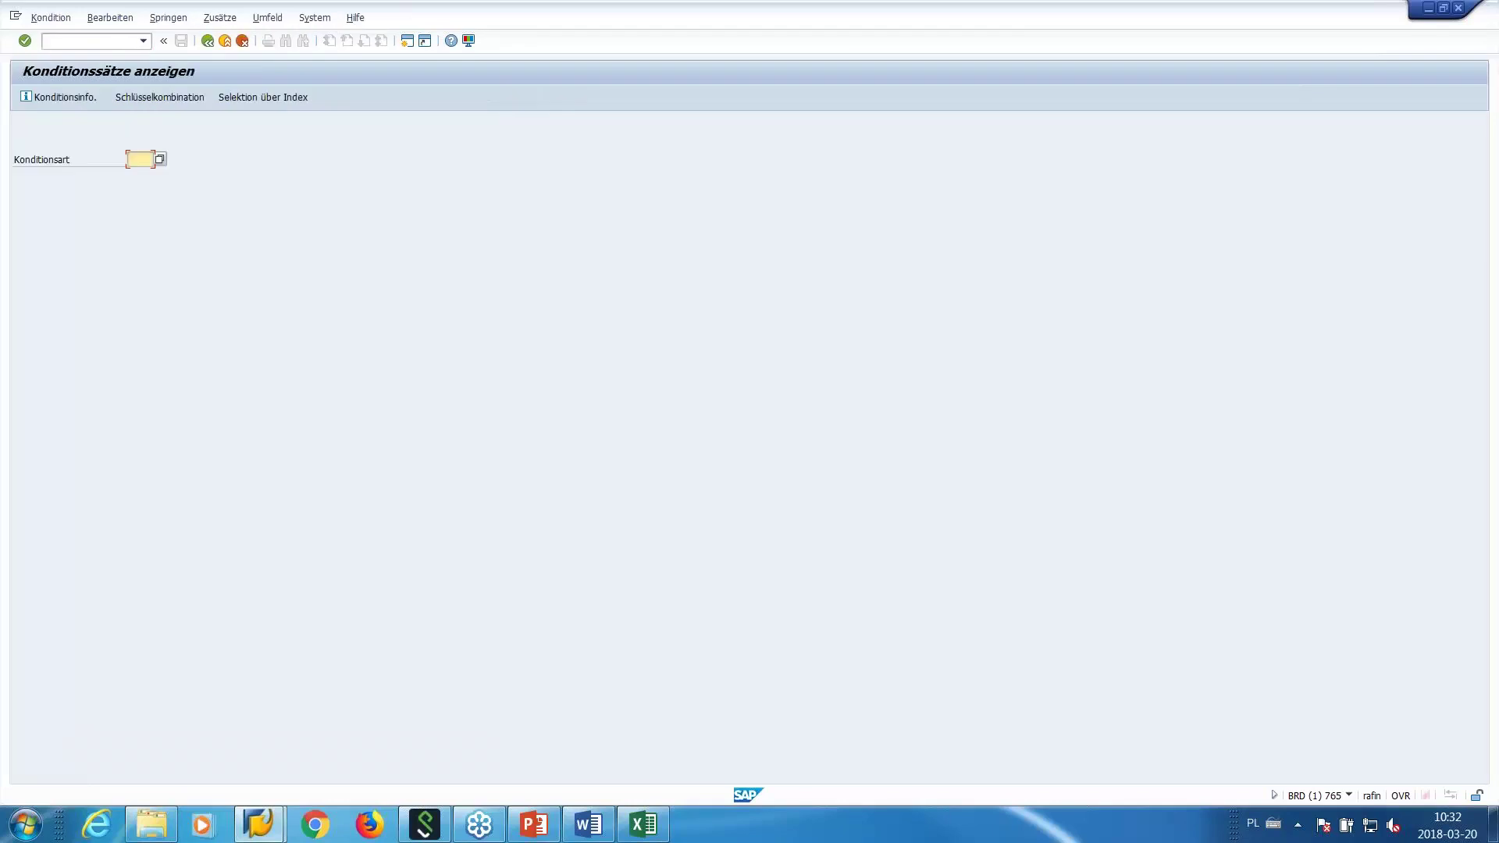
type("zpfp")
left_click(158, 97)
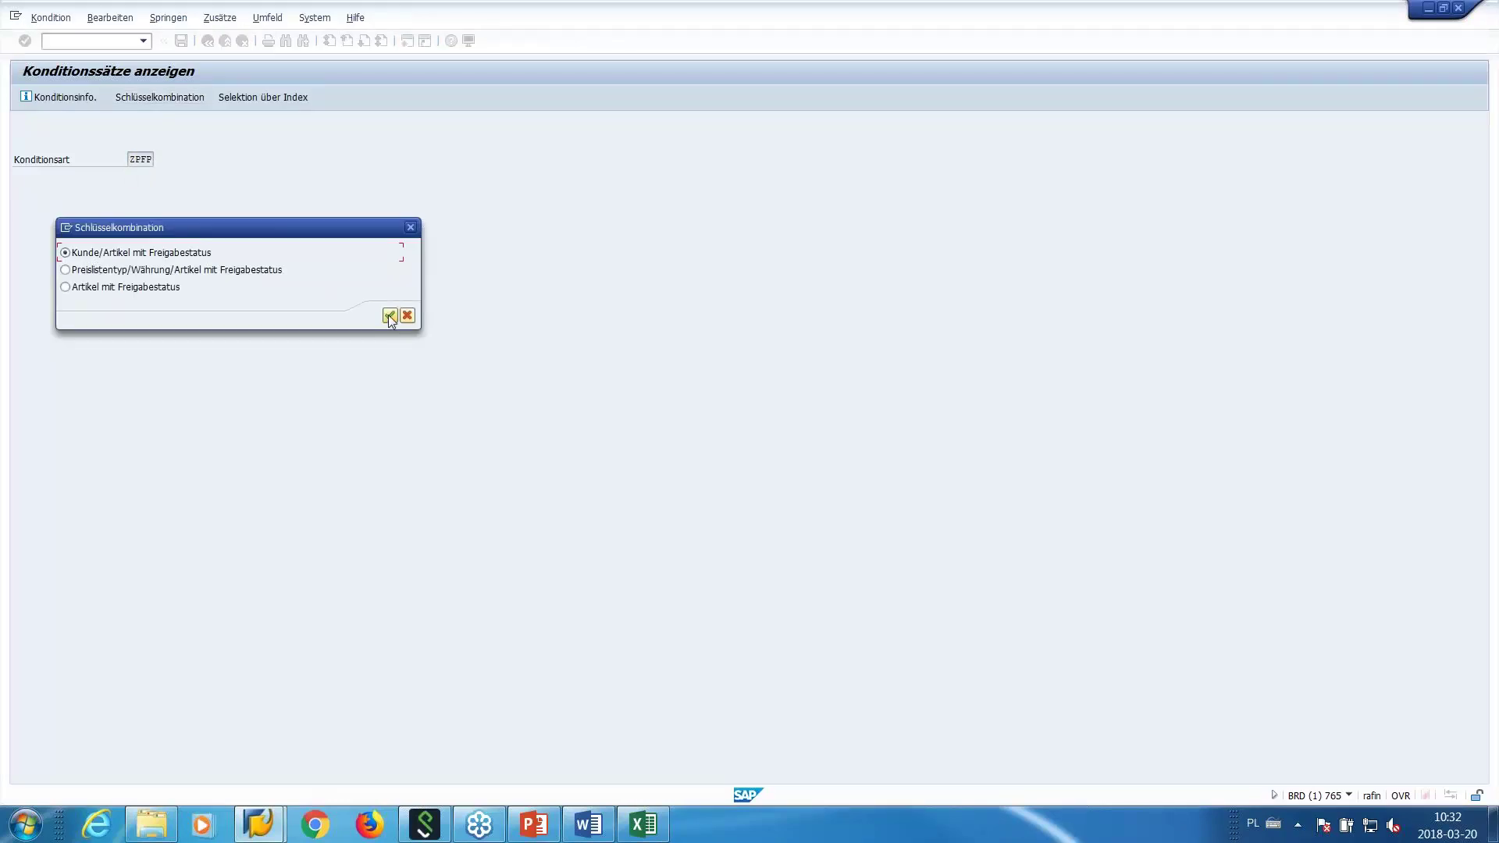
left_click(390, 316)
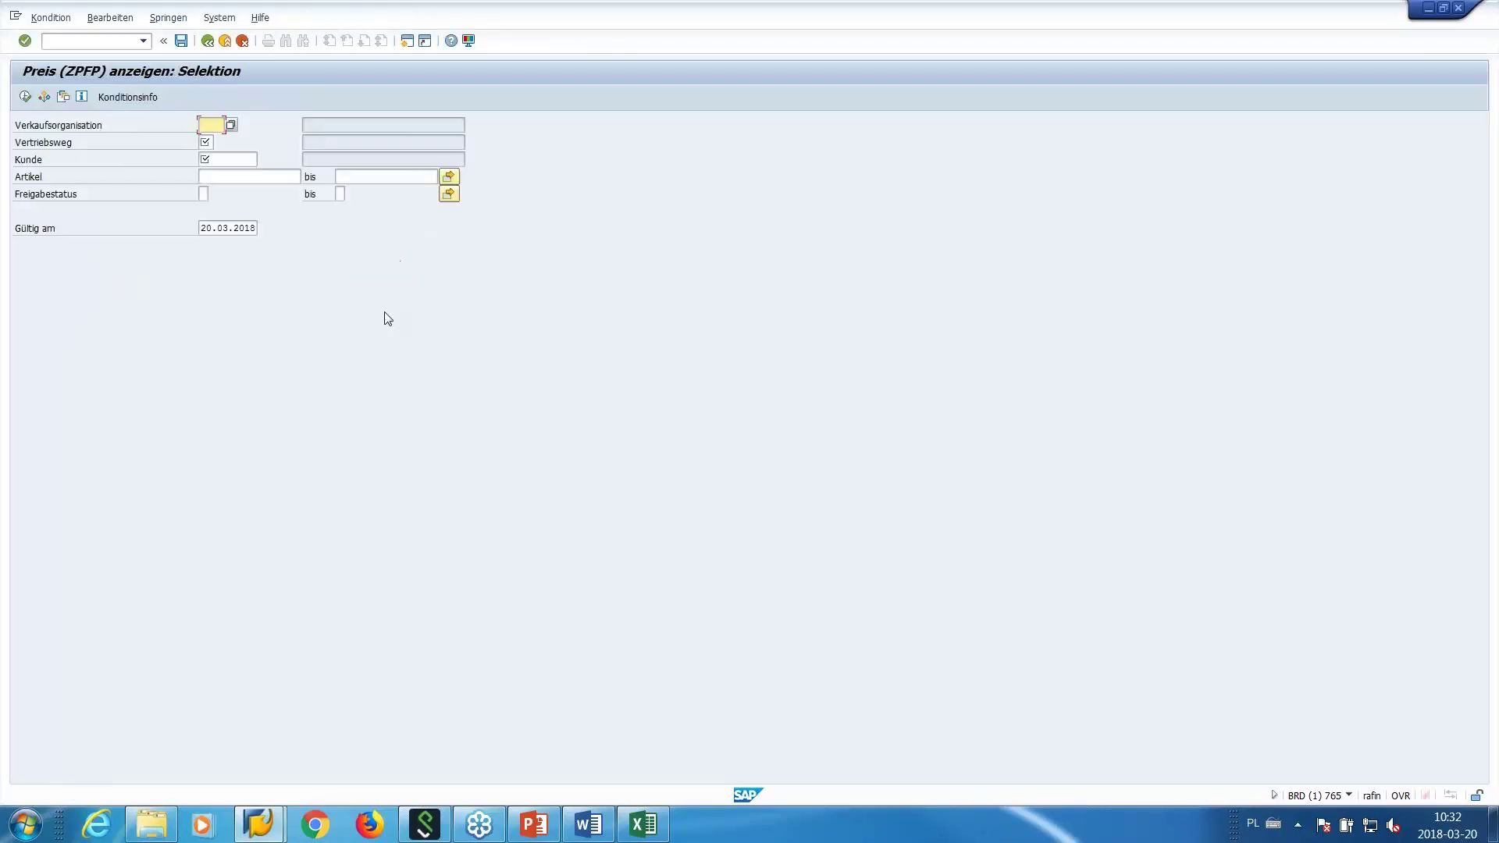
Display the ZPFP condition records for sales organization 1000, distribution channel P4, the customer's number and articles 220 to 225.
left_click(209, 123)
left_click(215, 154)
left_click(208, 143)
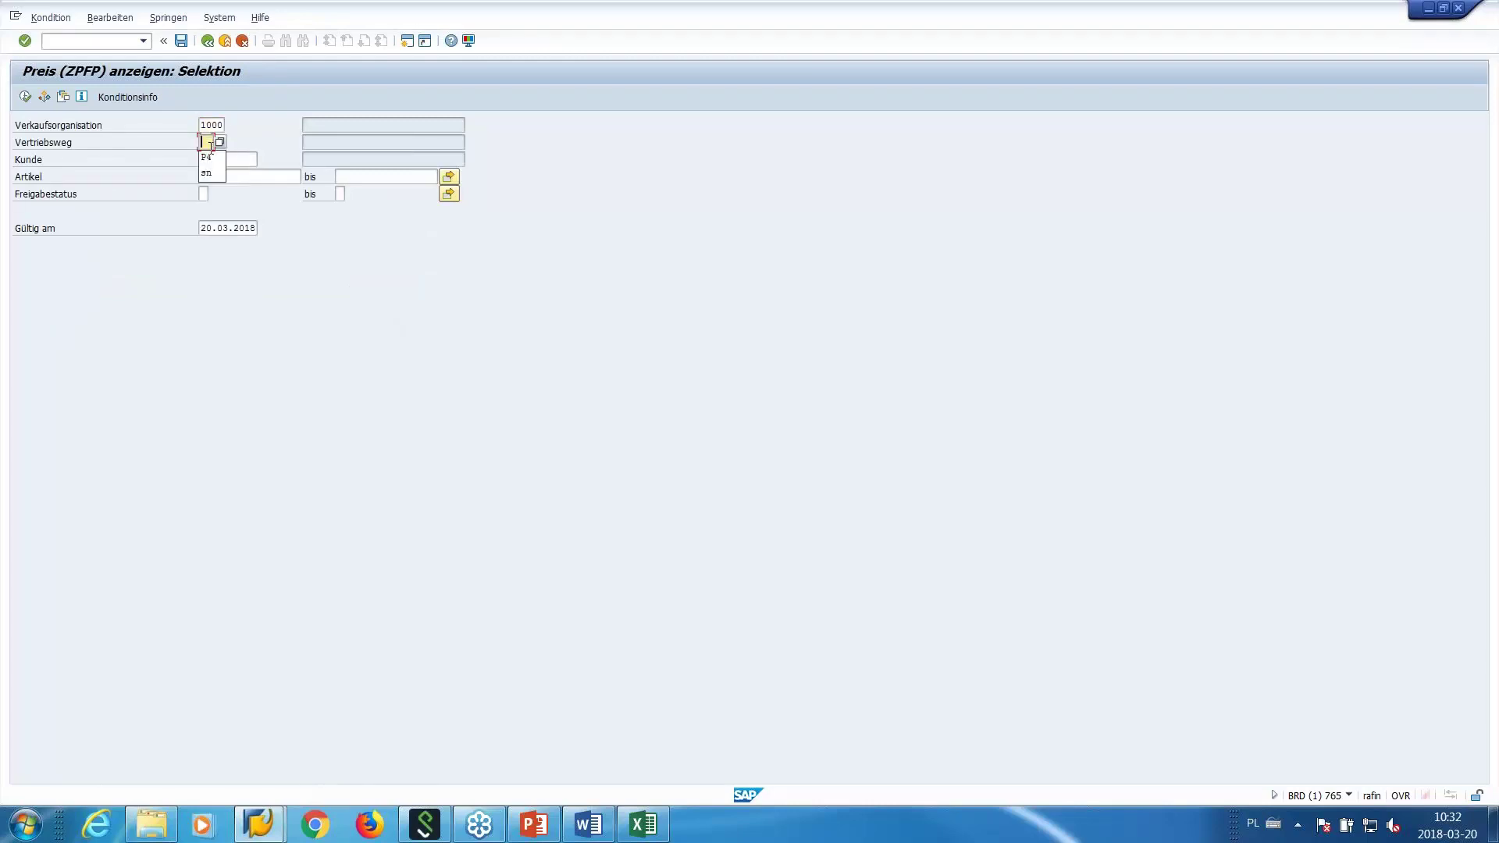
left_click(206, 156)
left_click(227, 159)
left_click(225, 174)
left_click(216, 177)
type("20")
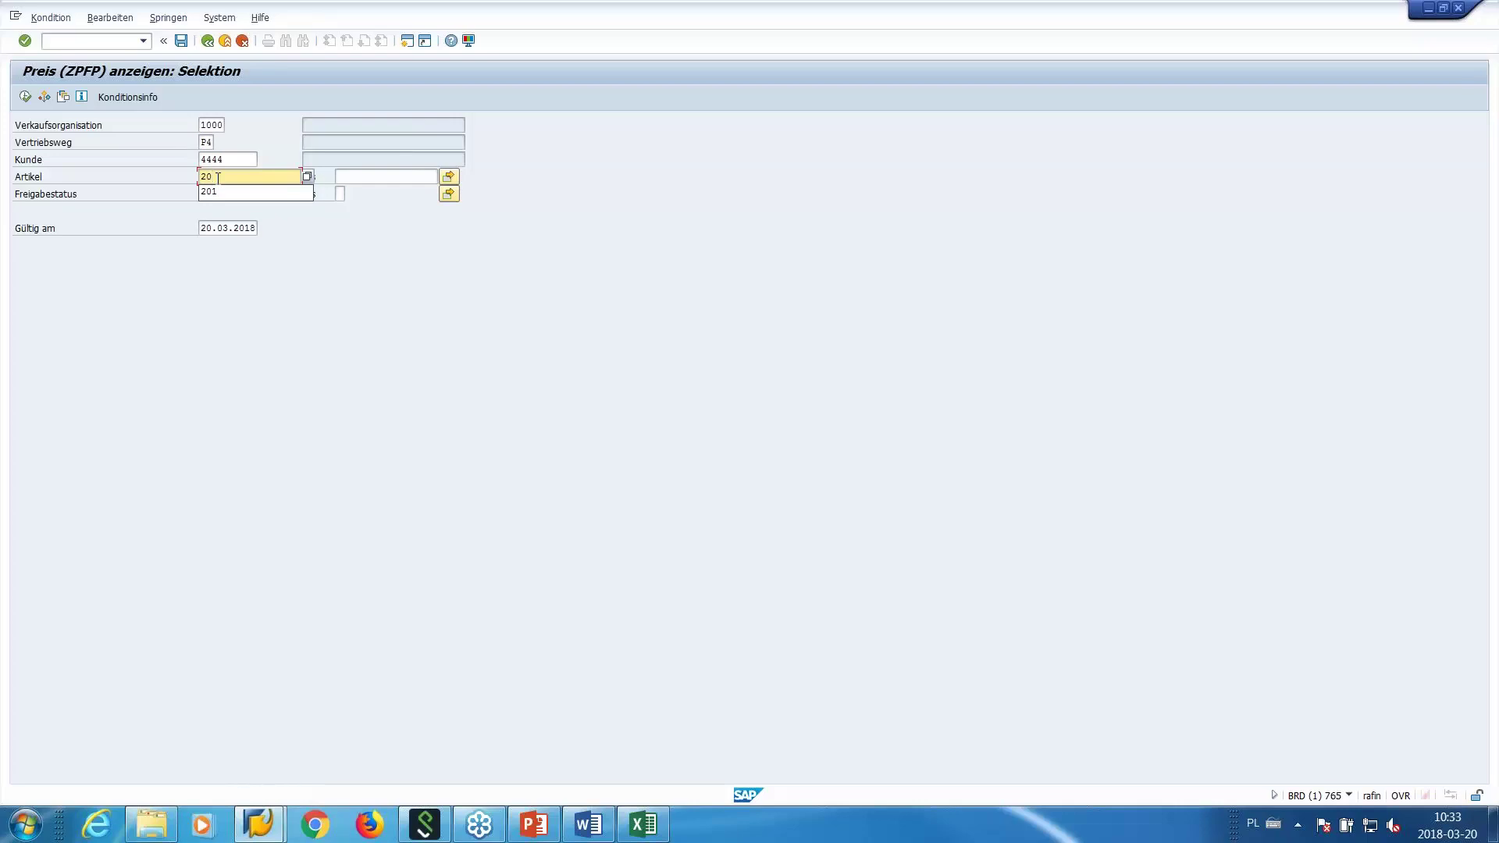
type("2")
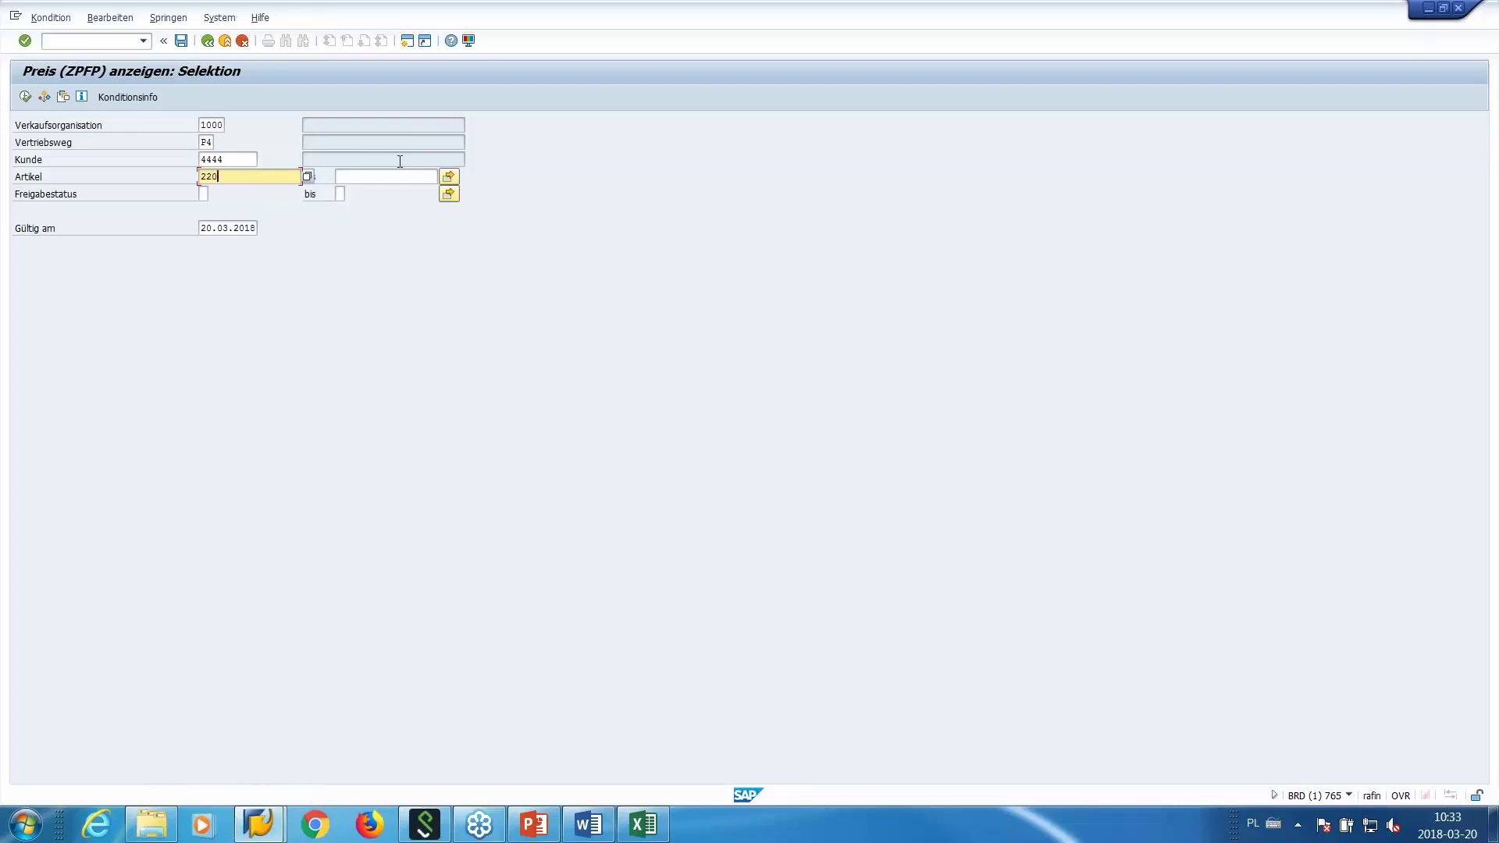
key("Tab")
type("225")
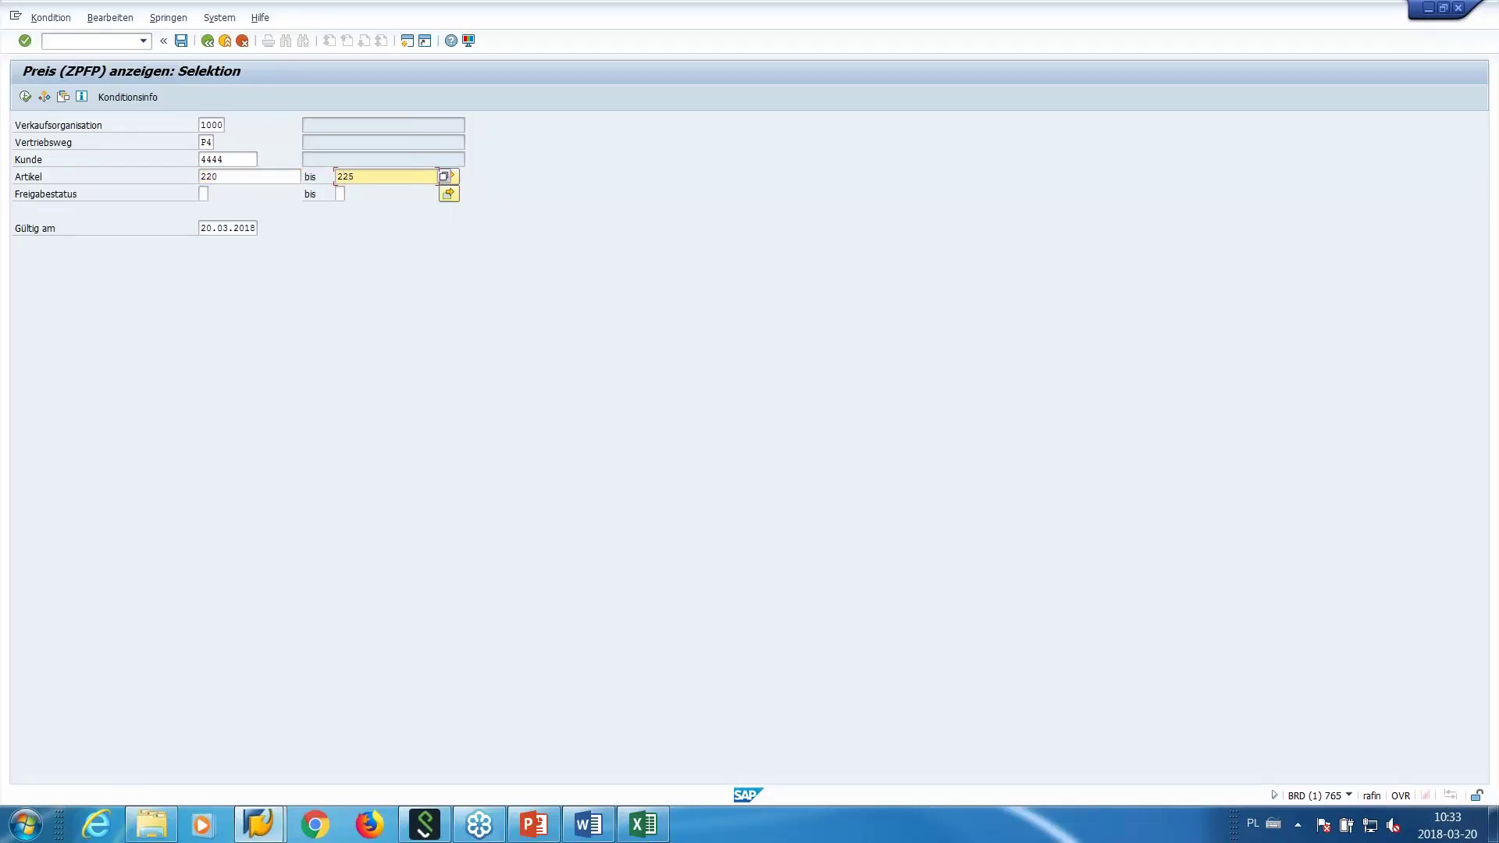
left_click(25, 96)
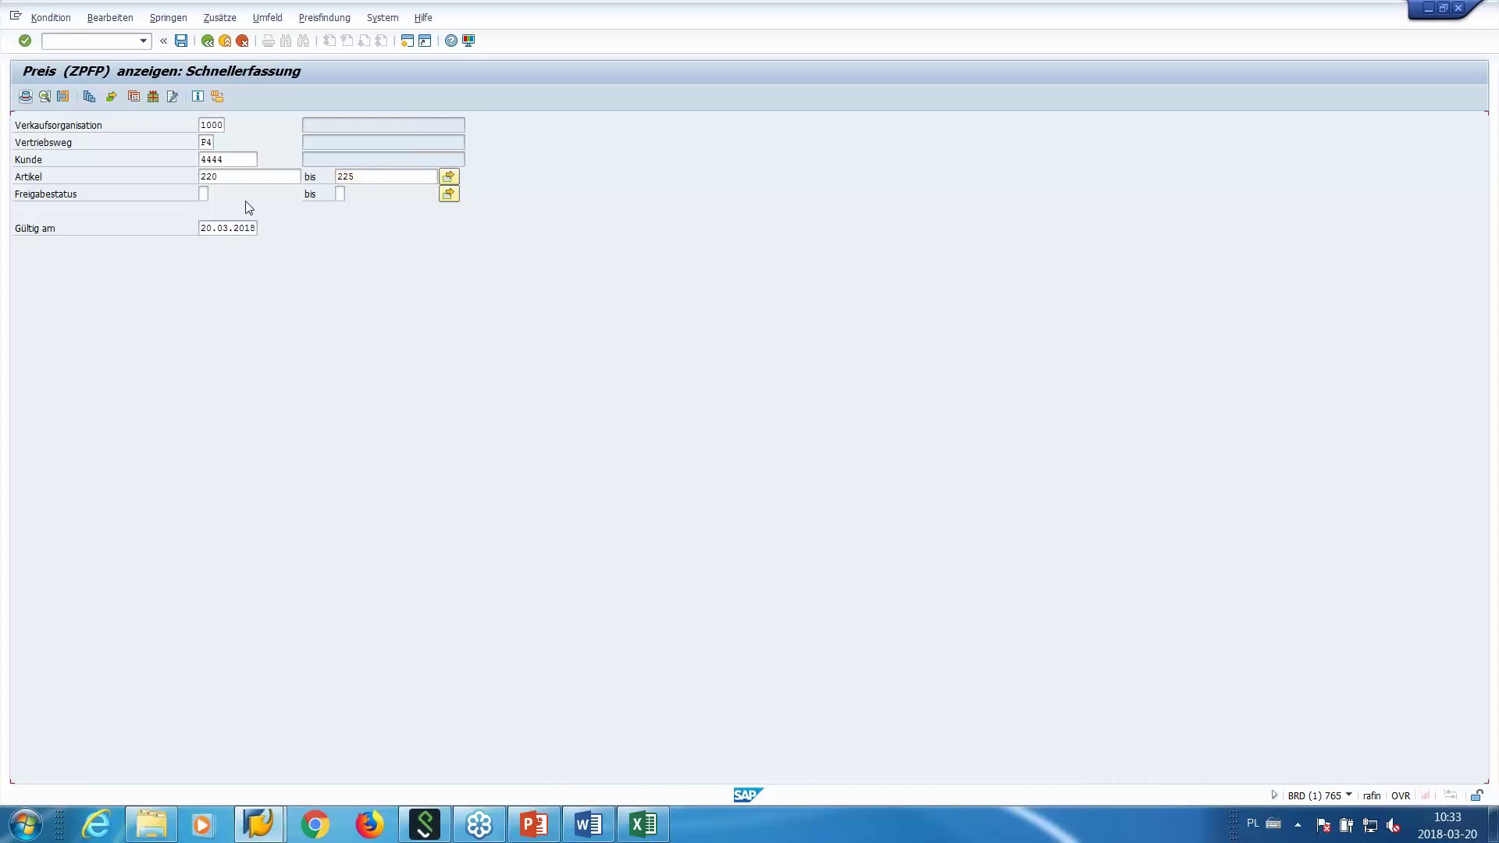
Compare the new values and new valid-from dates in TestDE20032018.xls with the amounts and validity dates of the SAP condition records.
left_click(644, 827)
left_click_drag(837, 28, 805, 22)
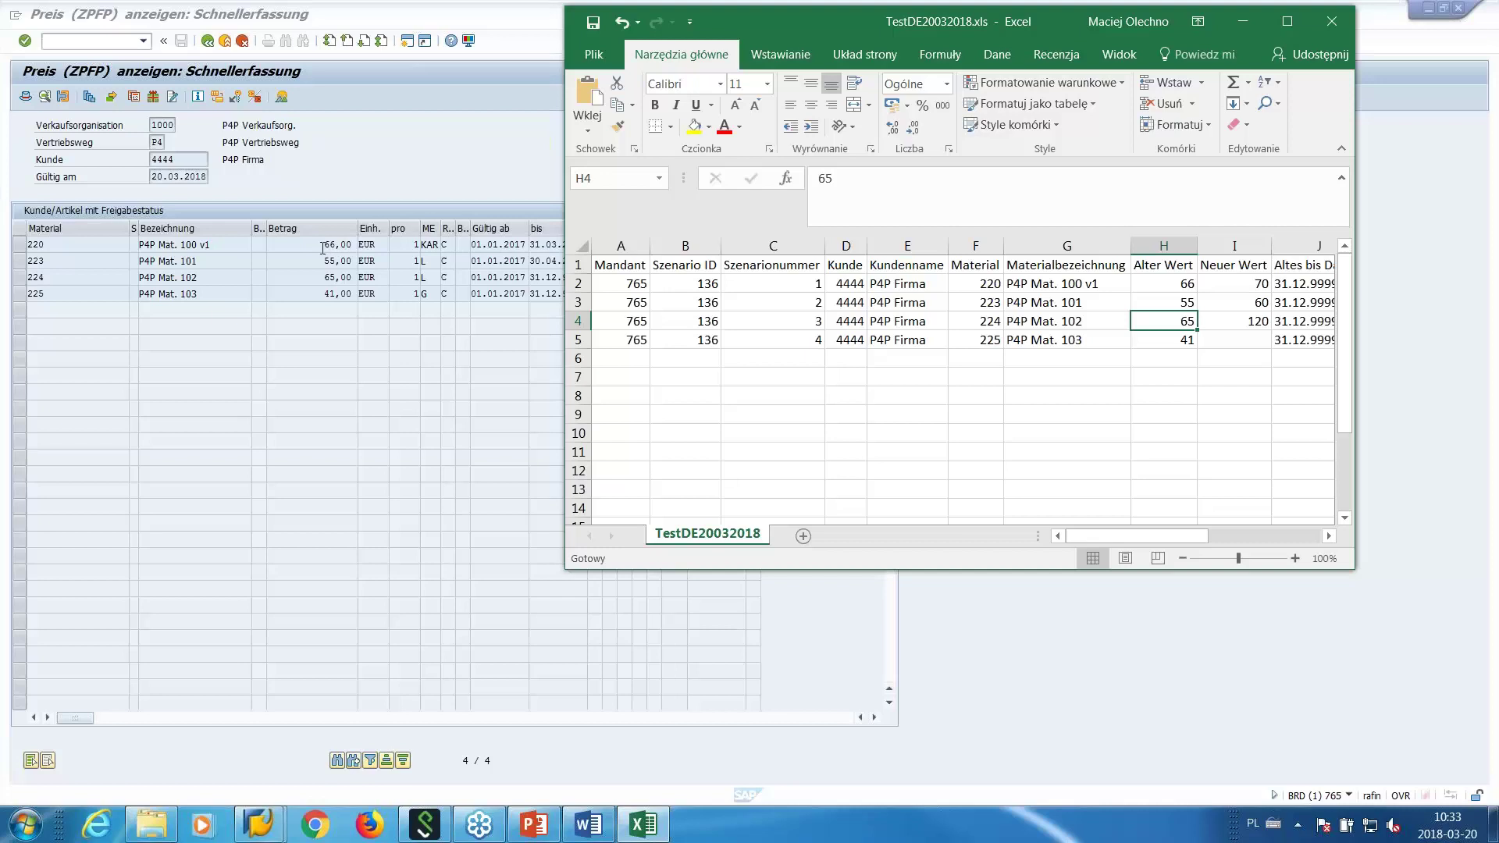
left_click_drag(1062, 32, 881, 50)
left_click(1149, 554)
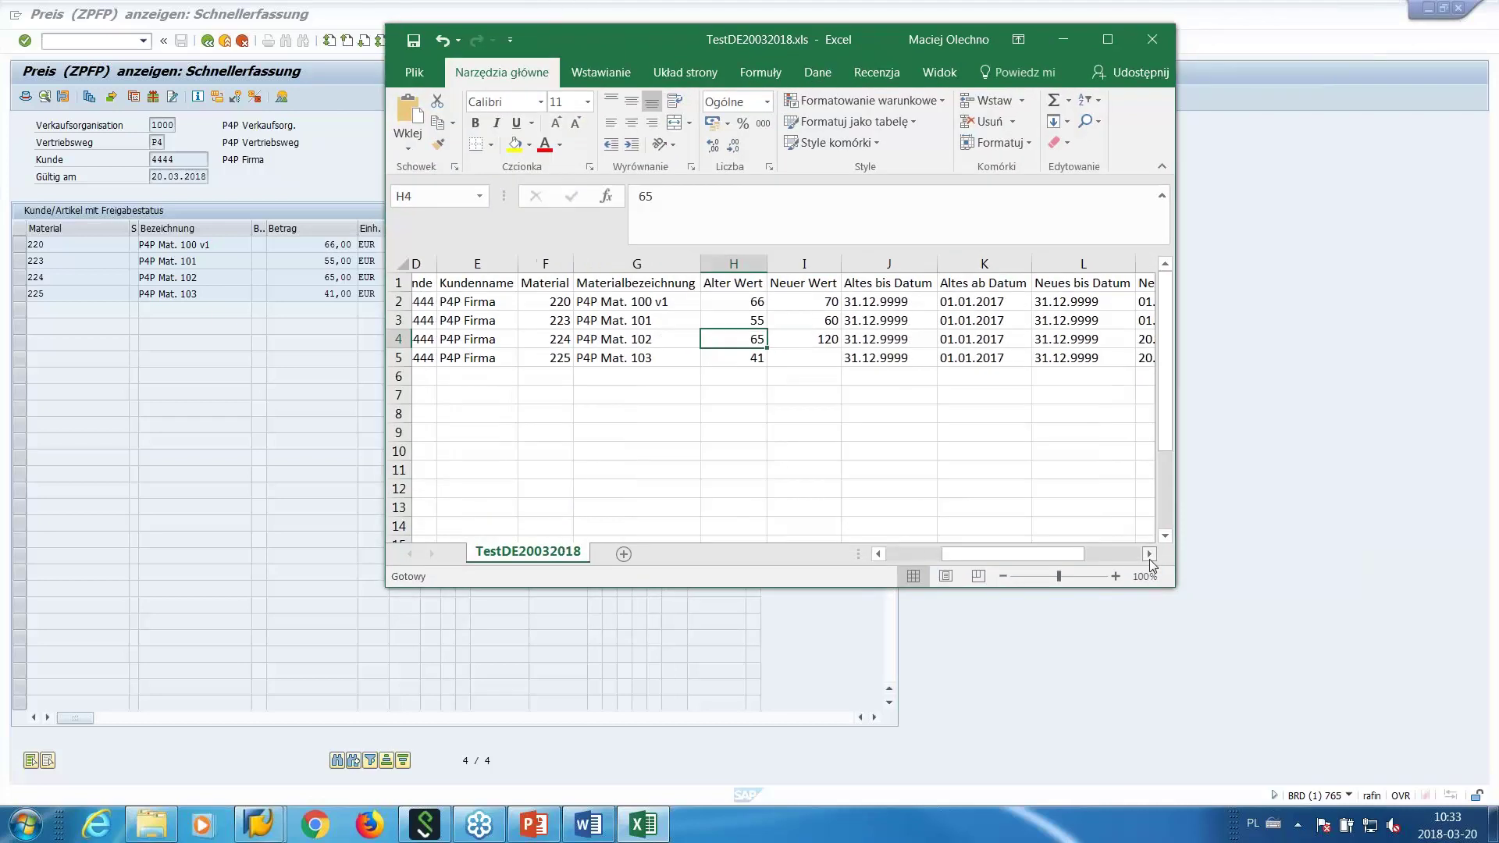
left_click(1149, 554)
left_click(1150, 553)
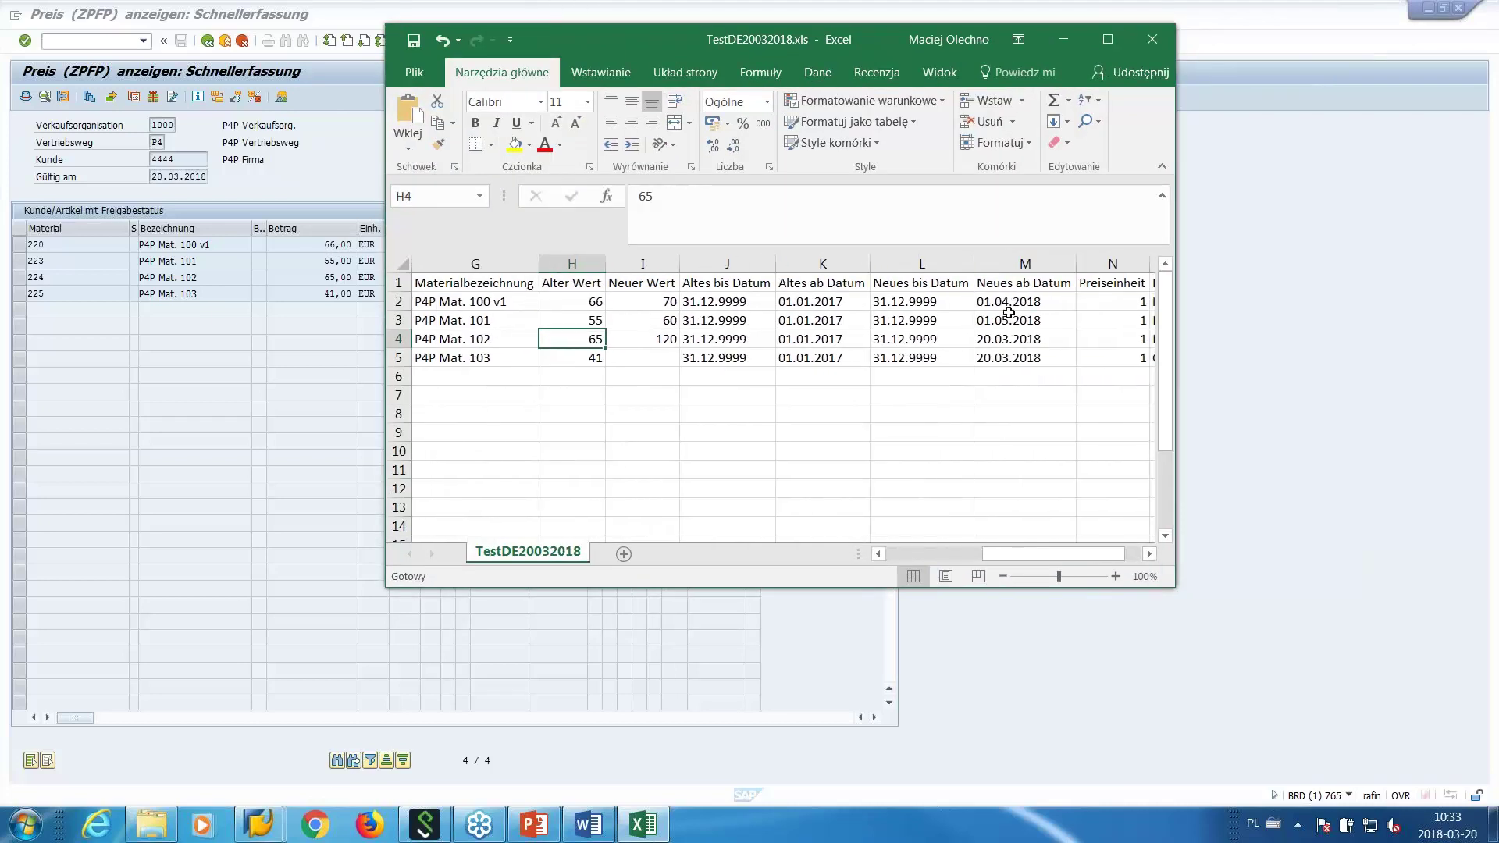
left_click_drag(640, 37, 1055, 49)
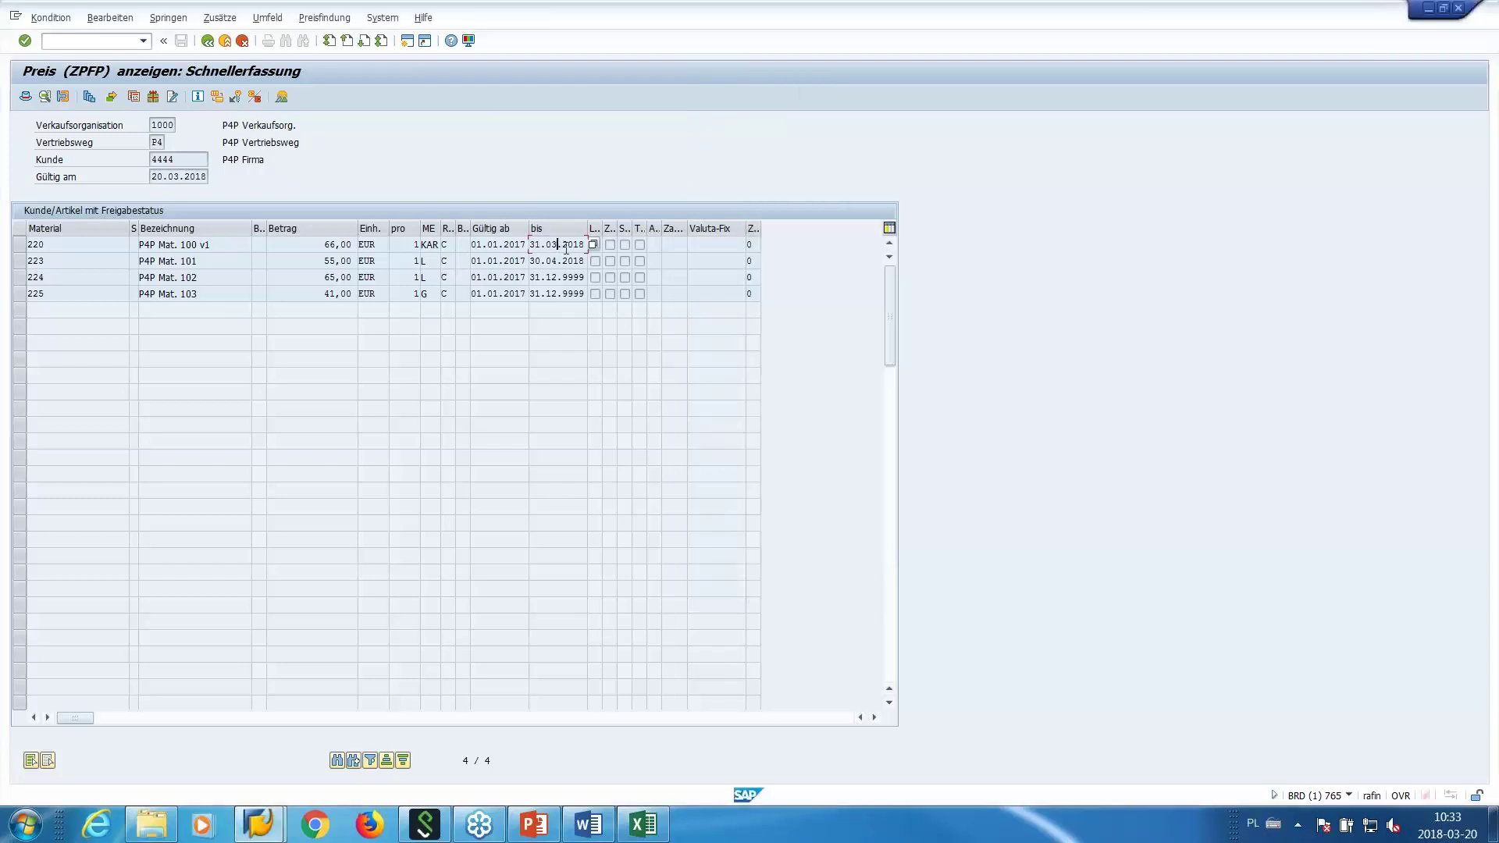
Display the validity periods of material 220 and compare them with its new value and new valid-from date in TestDE20032018.xls.
left_click(18, 244)
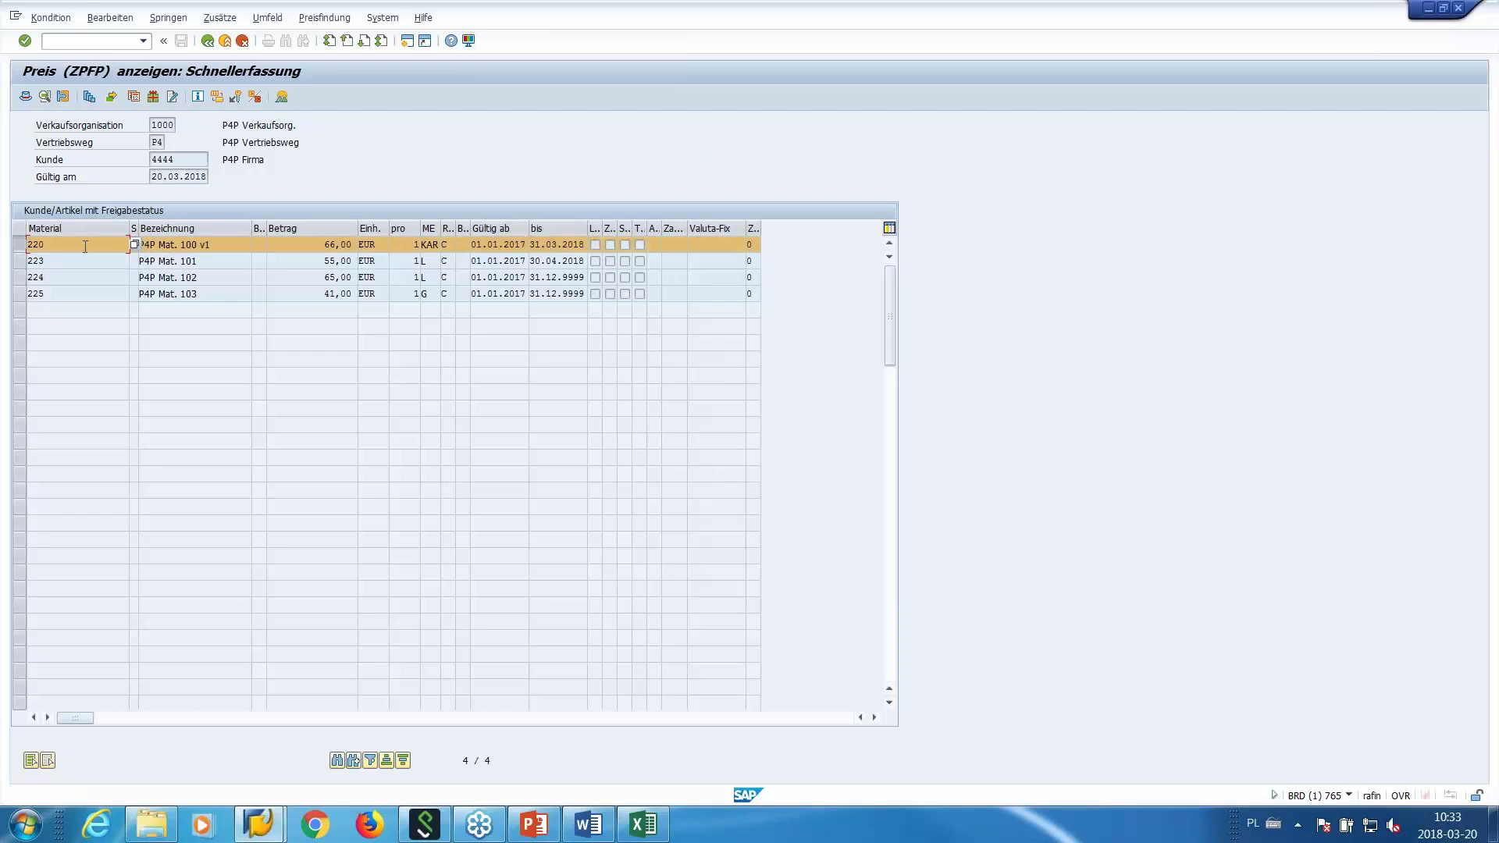
left_click(134, 97)
left_click(185, 314)
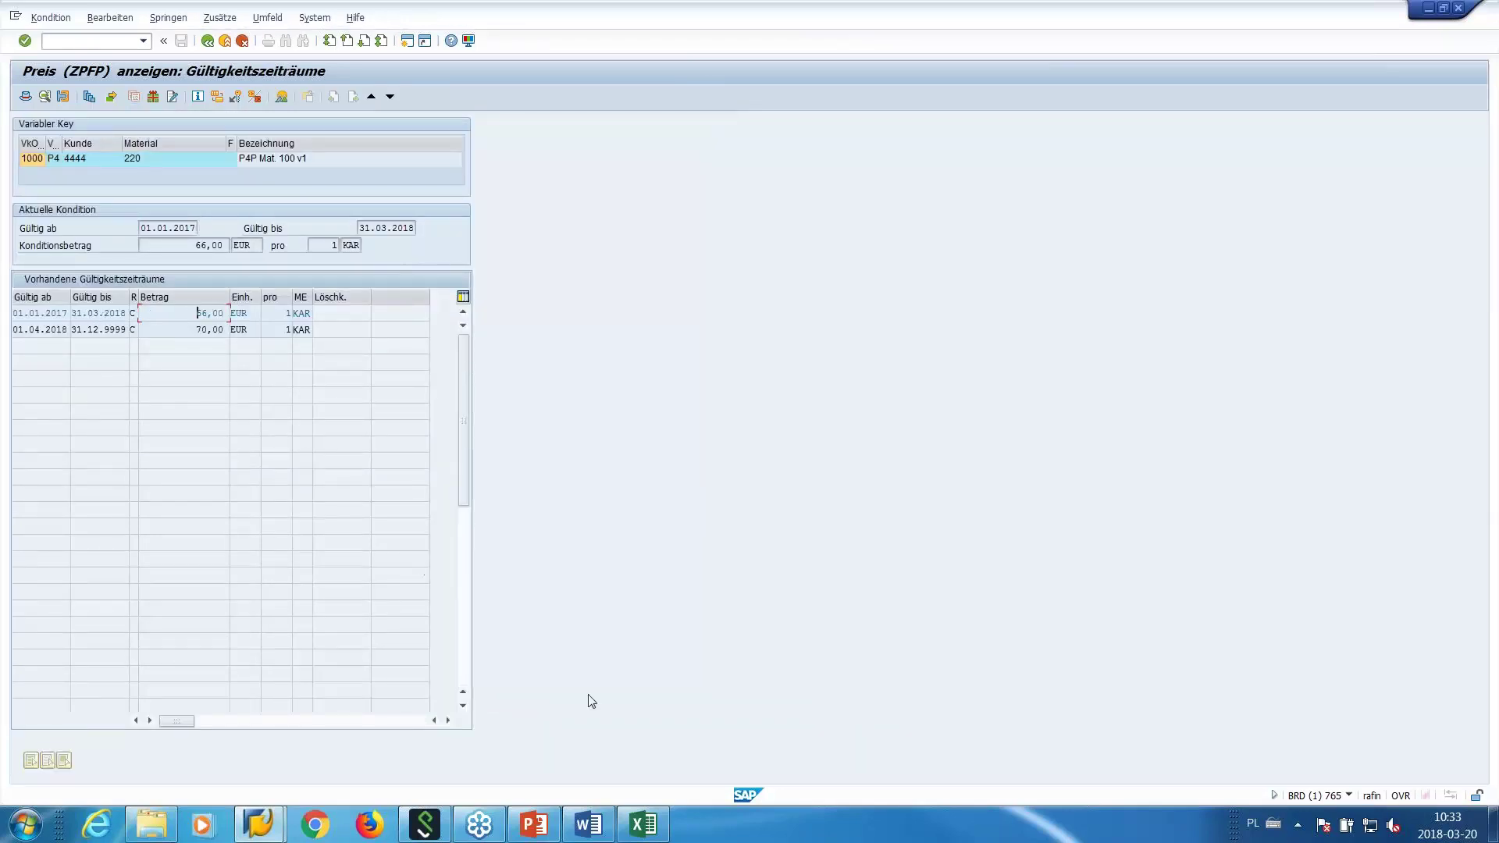
left_click(643, 825)
left_click_drag(997, 42, 793, 37)
left_click(811, 310)
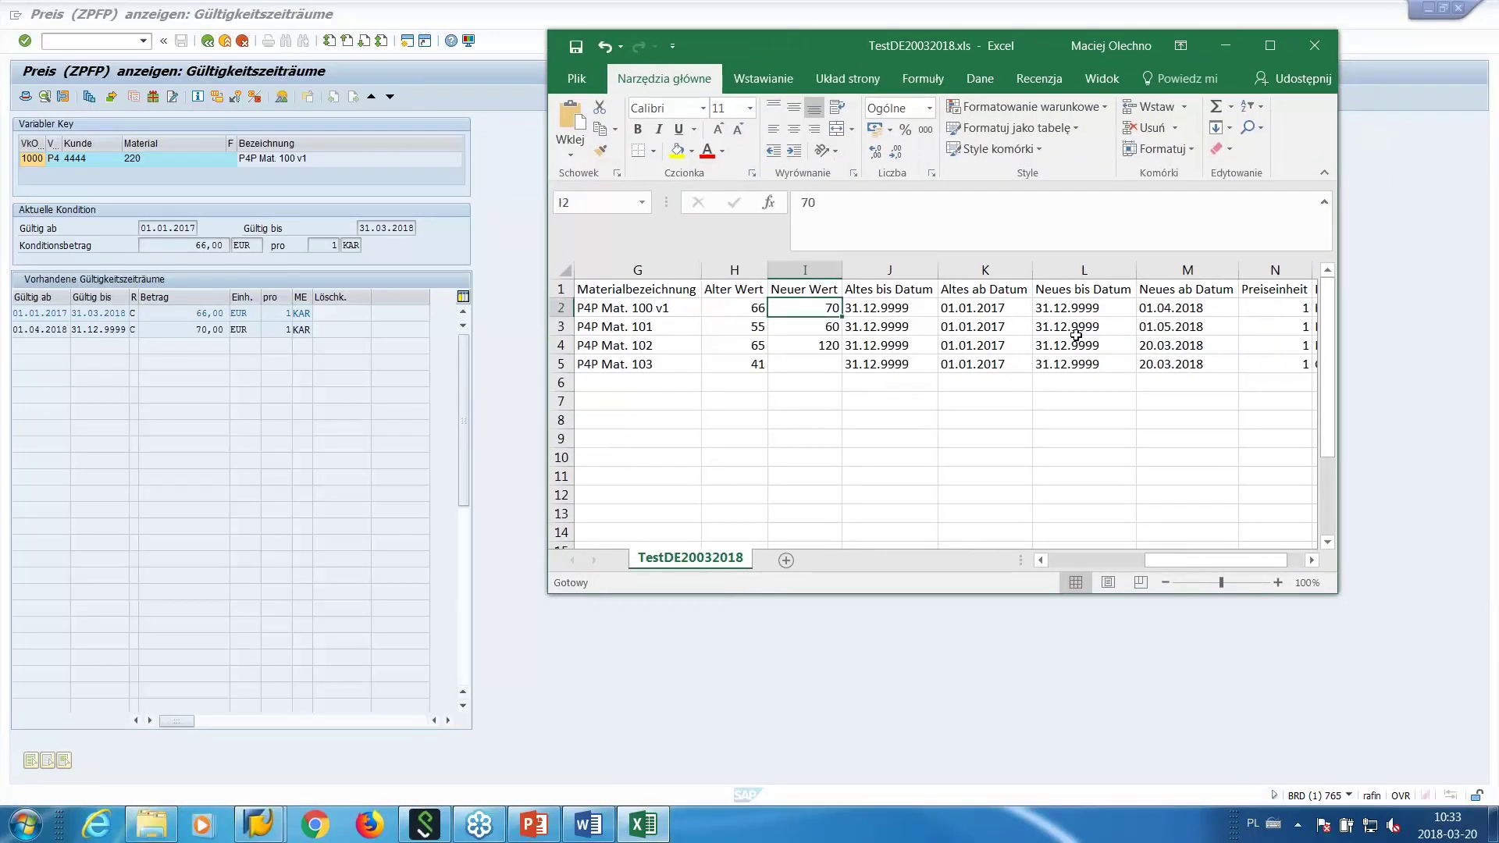
left_click(1171, 315)
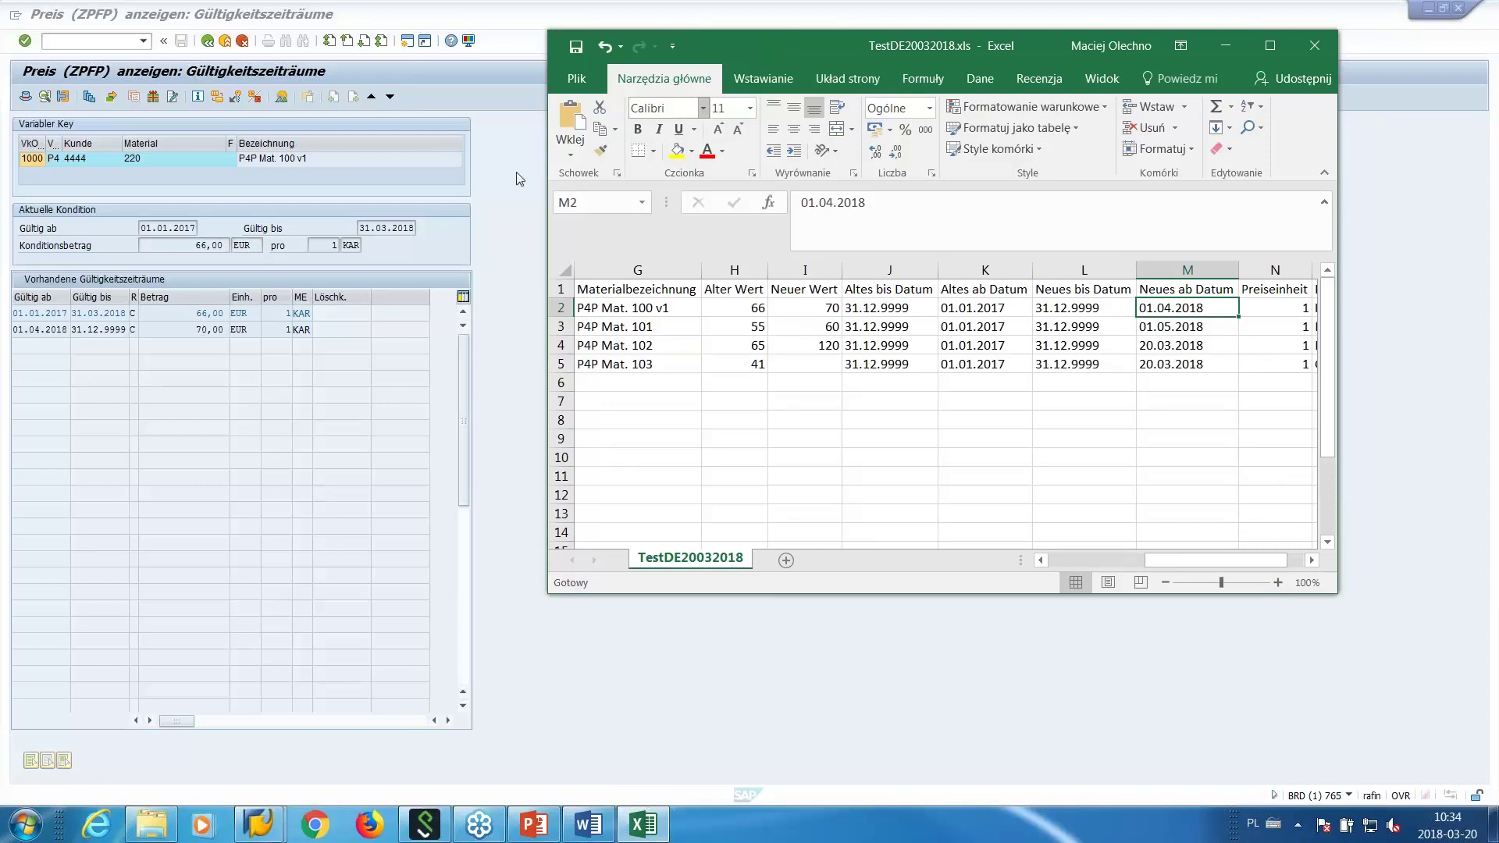
left_click(254, 96)
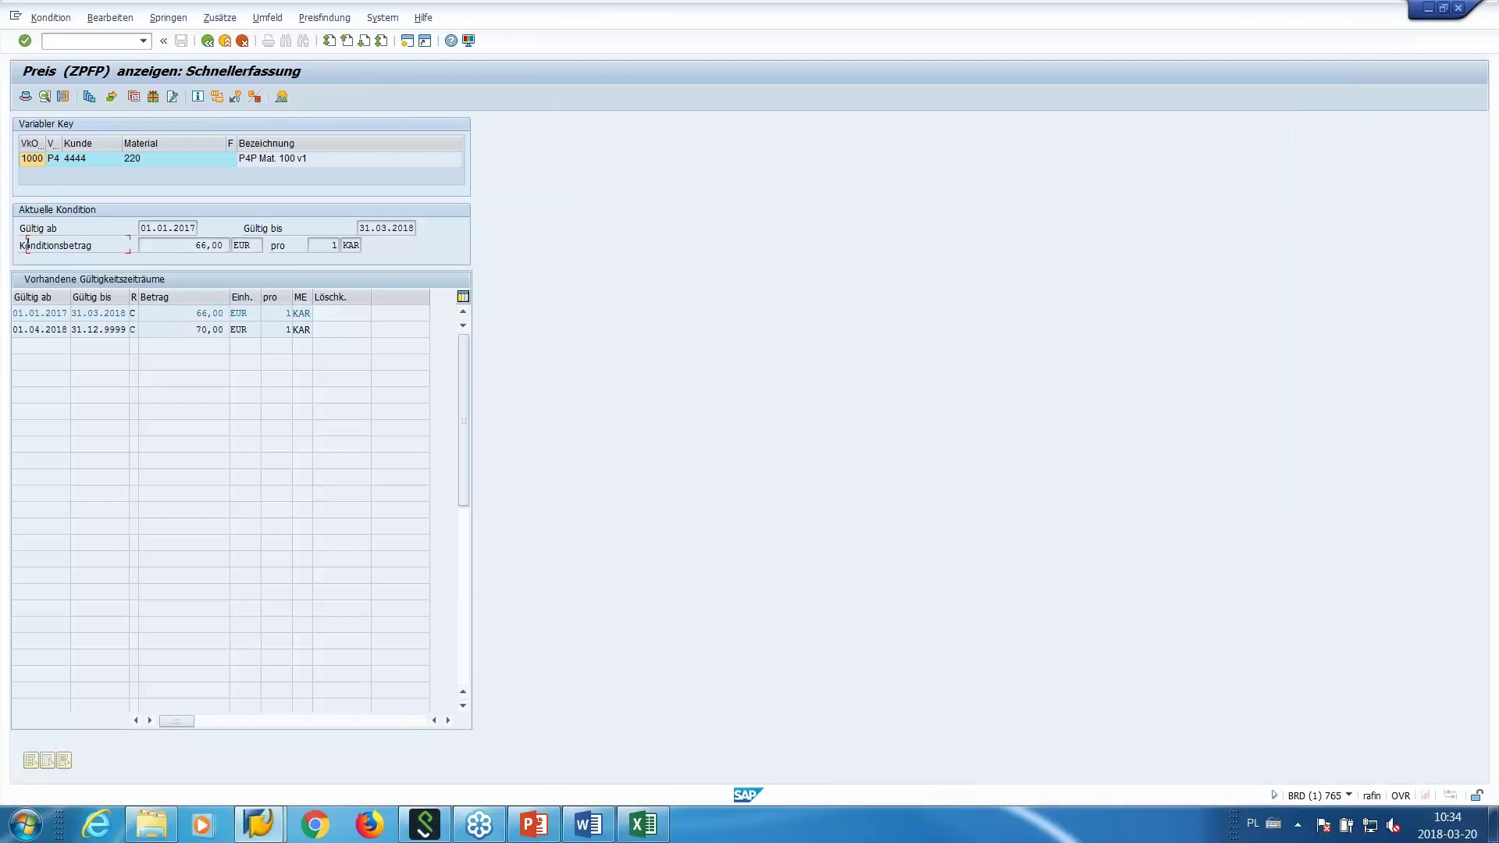
Compare the amount and validity end date of material 223 in the condition list with its new value in the Excel price list.
left_click(205, 260)
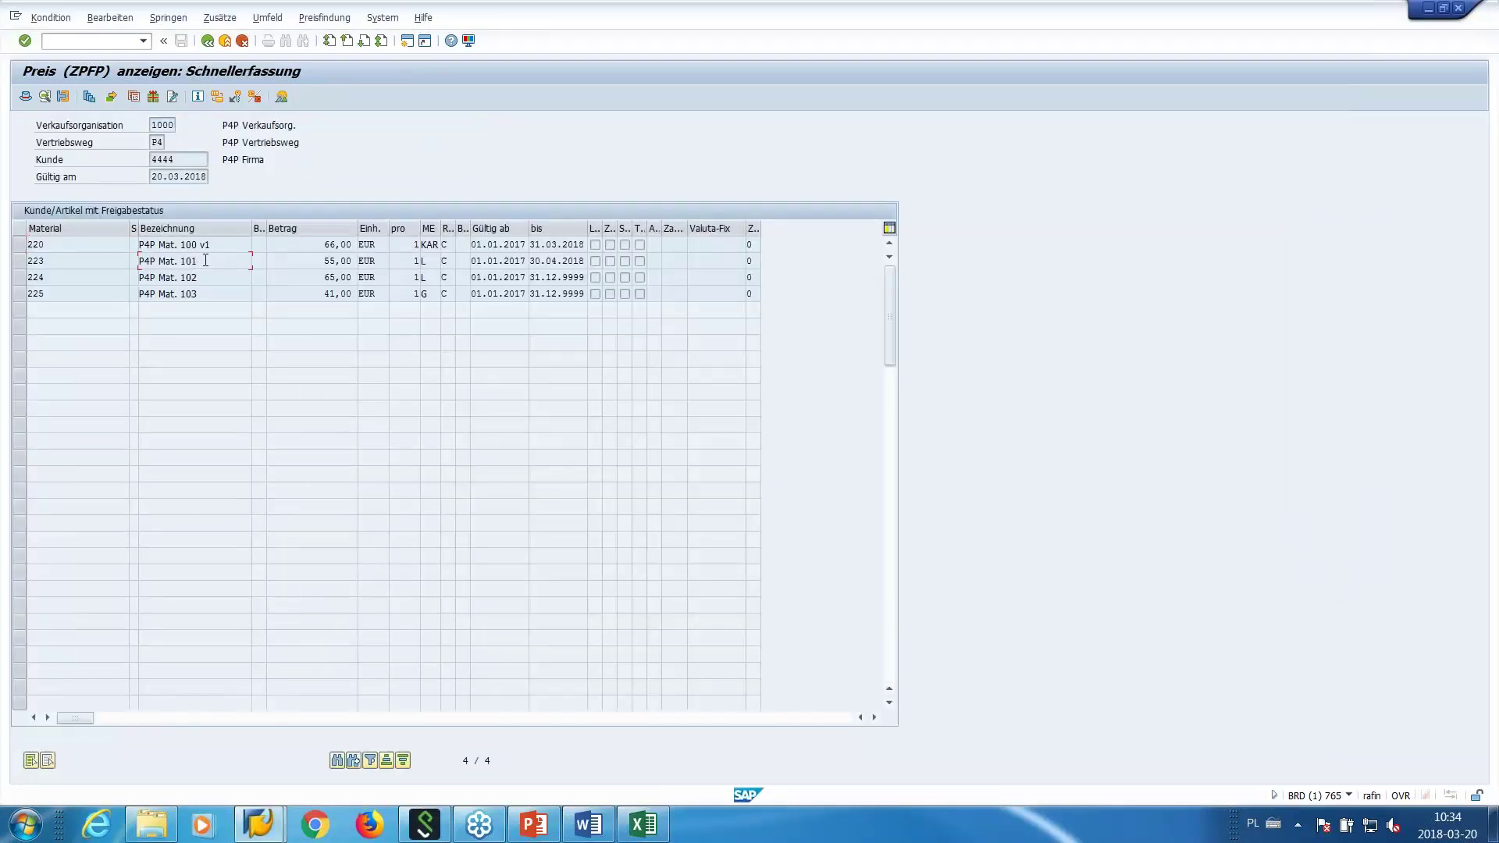
left_click(91, 259)
left_click(643, 825)
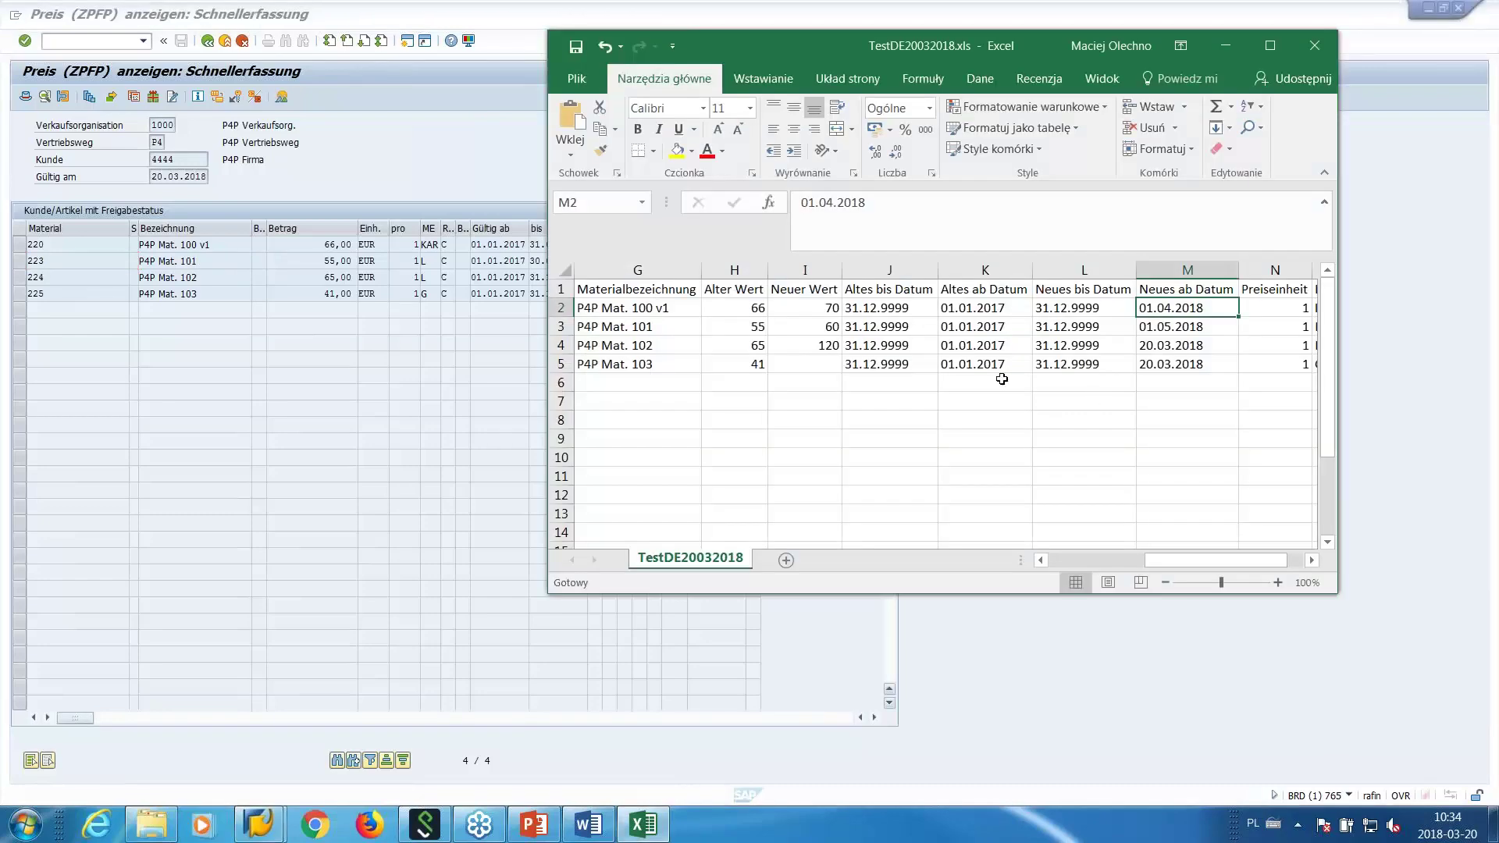
left_click(810, 329)
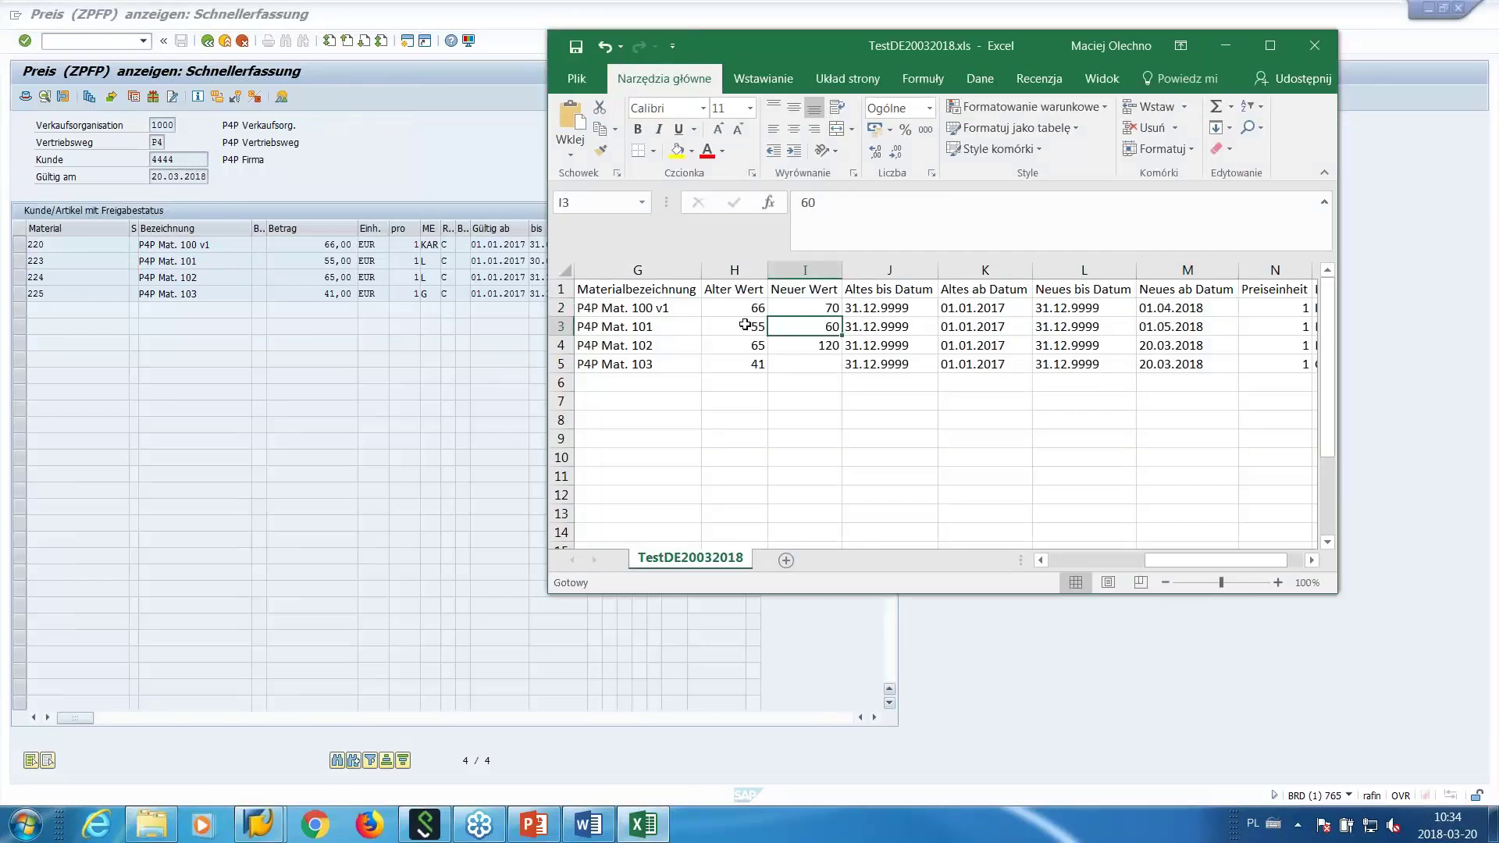
left_click(110, 265)
left_click(582, 262)
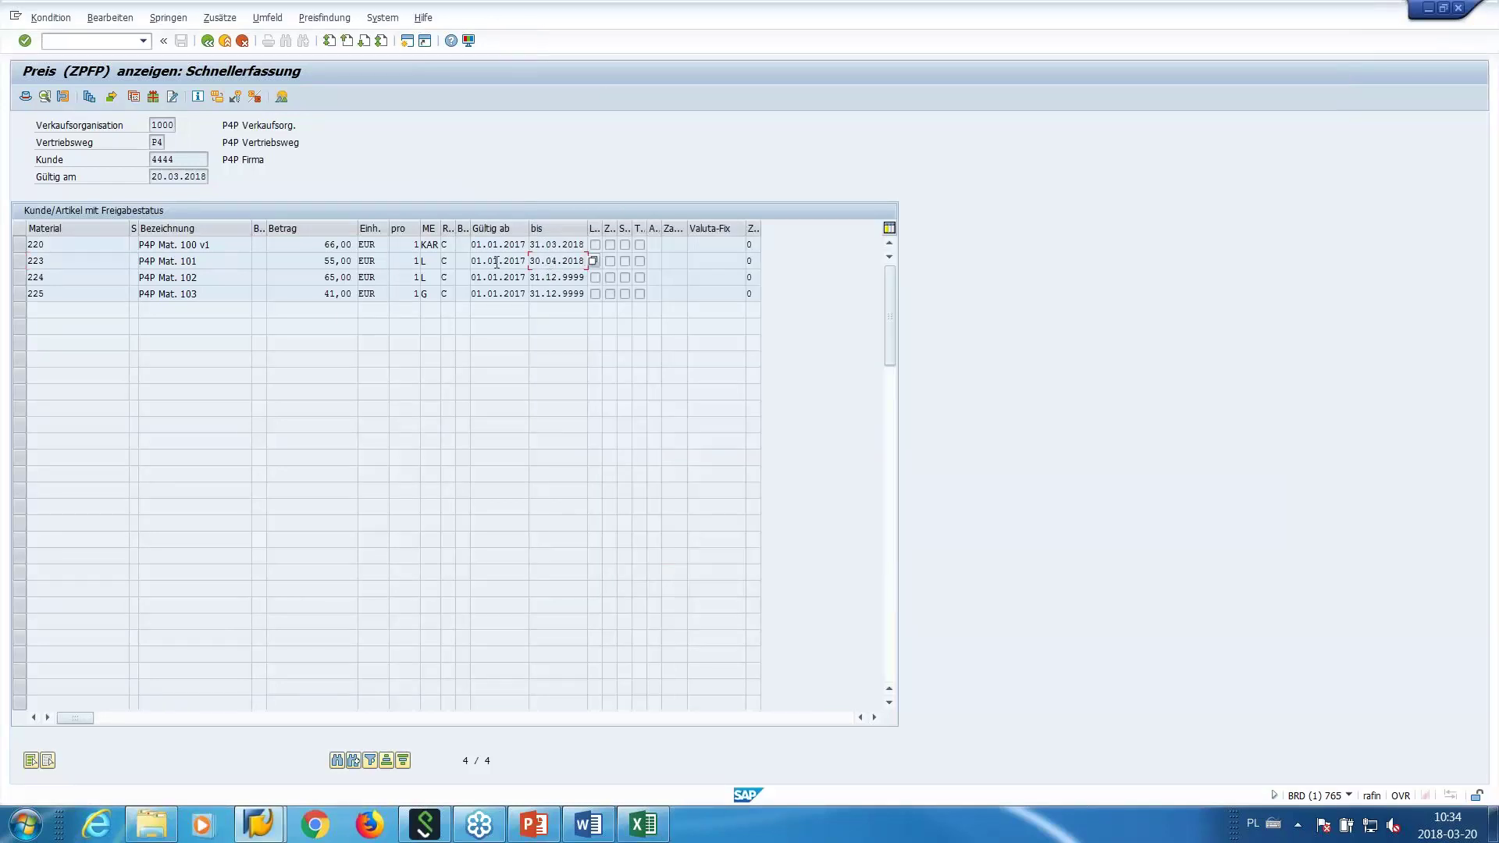
Display the validity periods of material 223 and check them against the P4P Mat. 101 row in Excel.
left_click(21, 263)
double_click(44, 262)
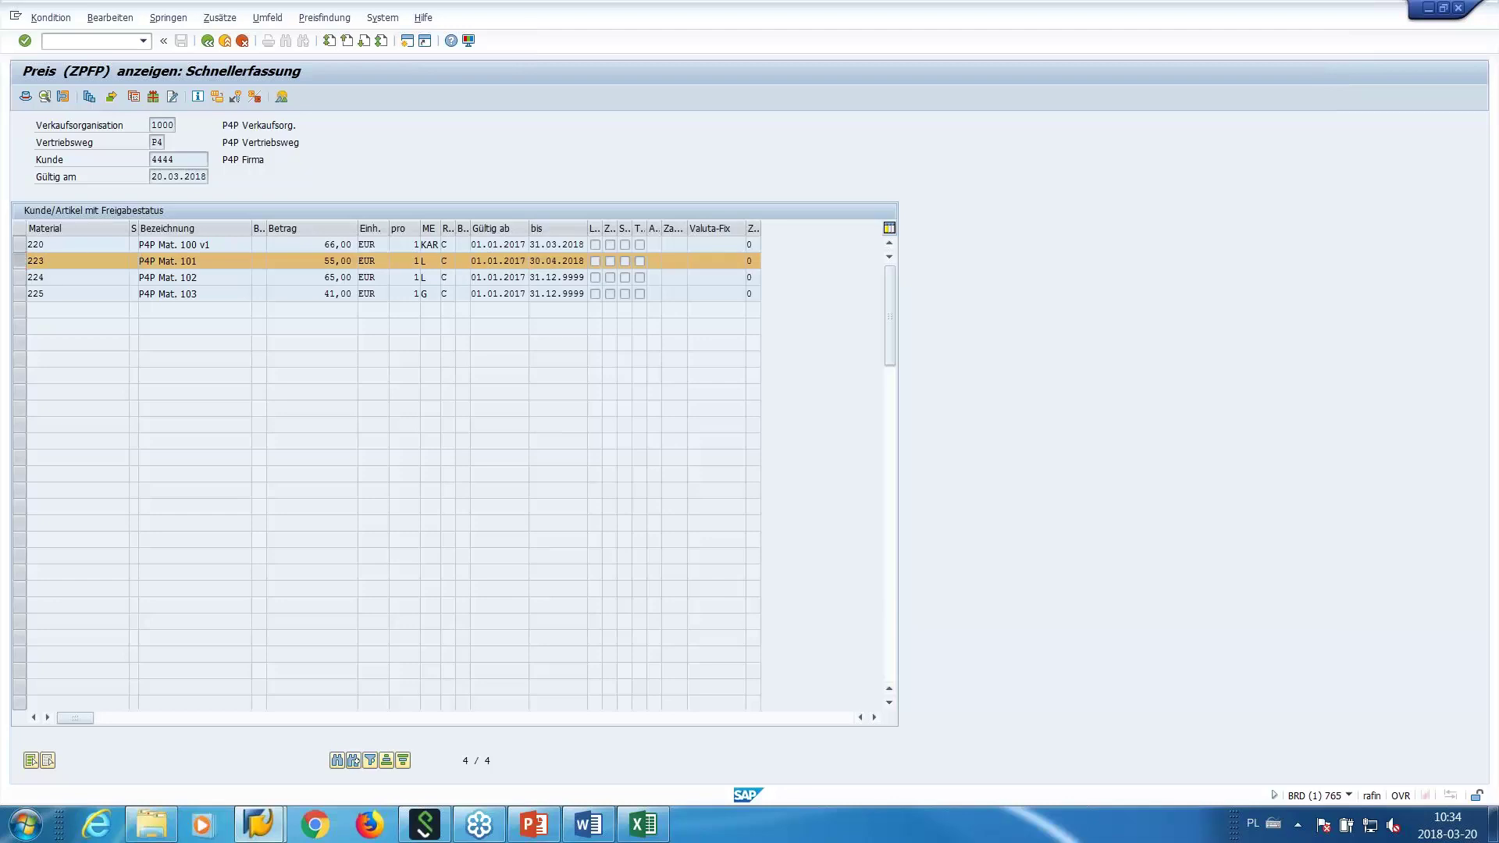
left_click(20, 261)
left_click(133, 97)
left_click(187, 325)
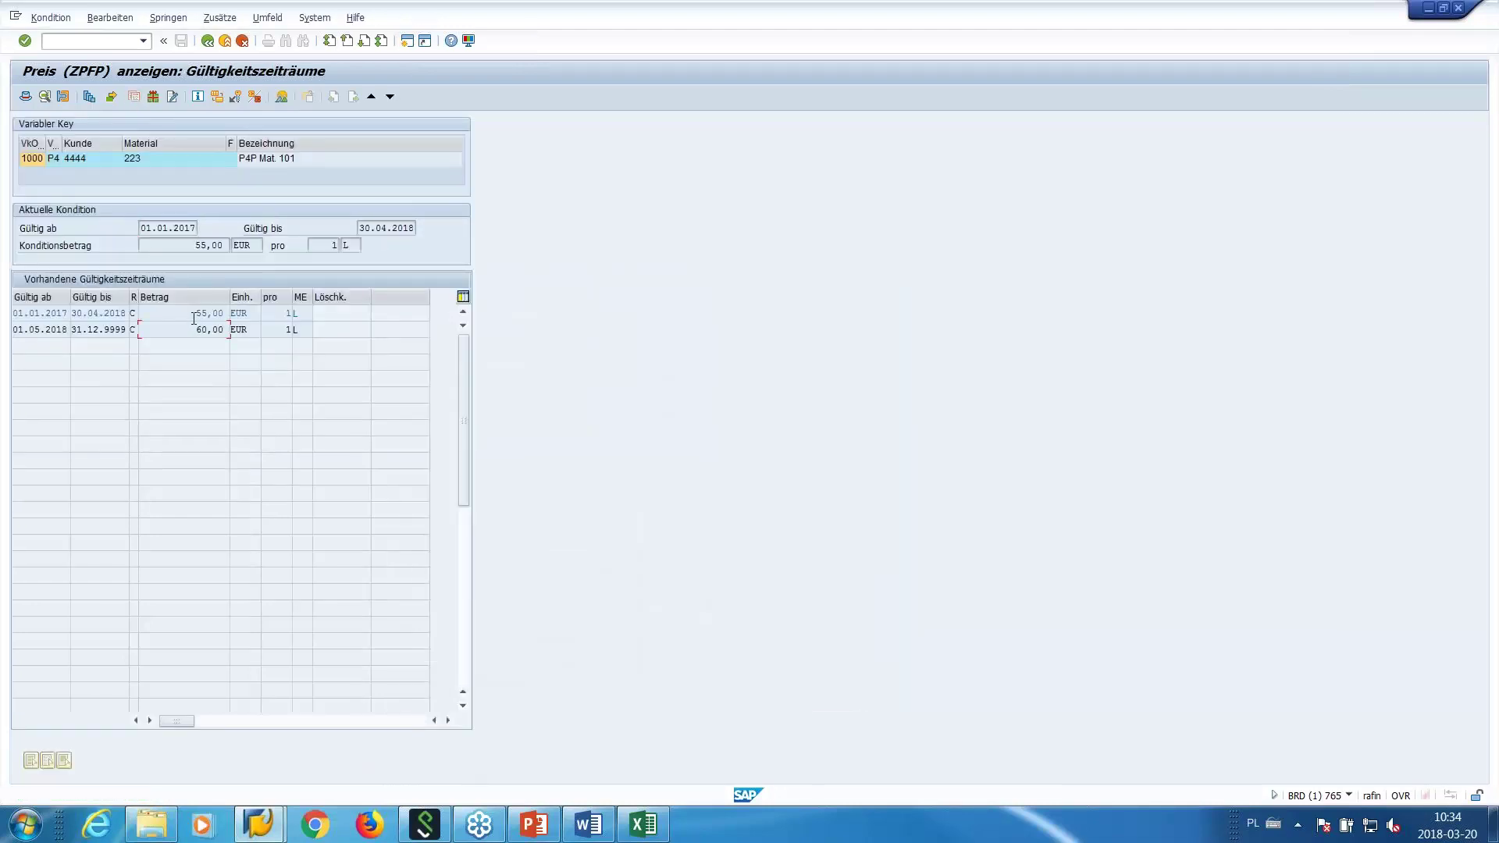
left_click(658, 804)
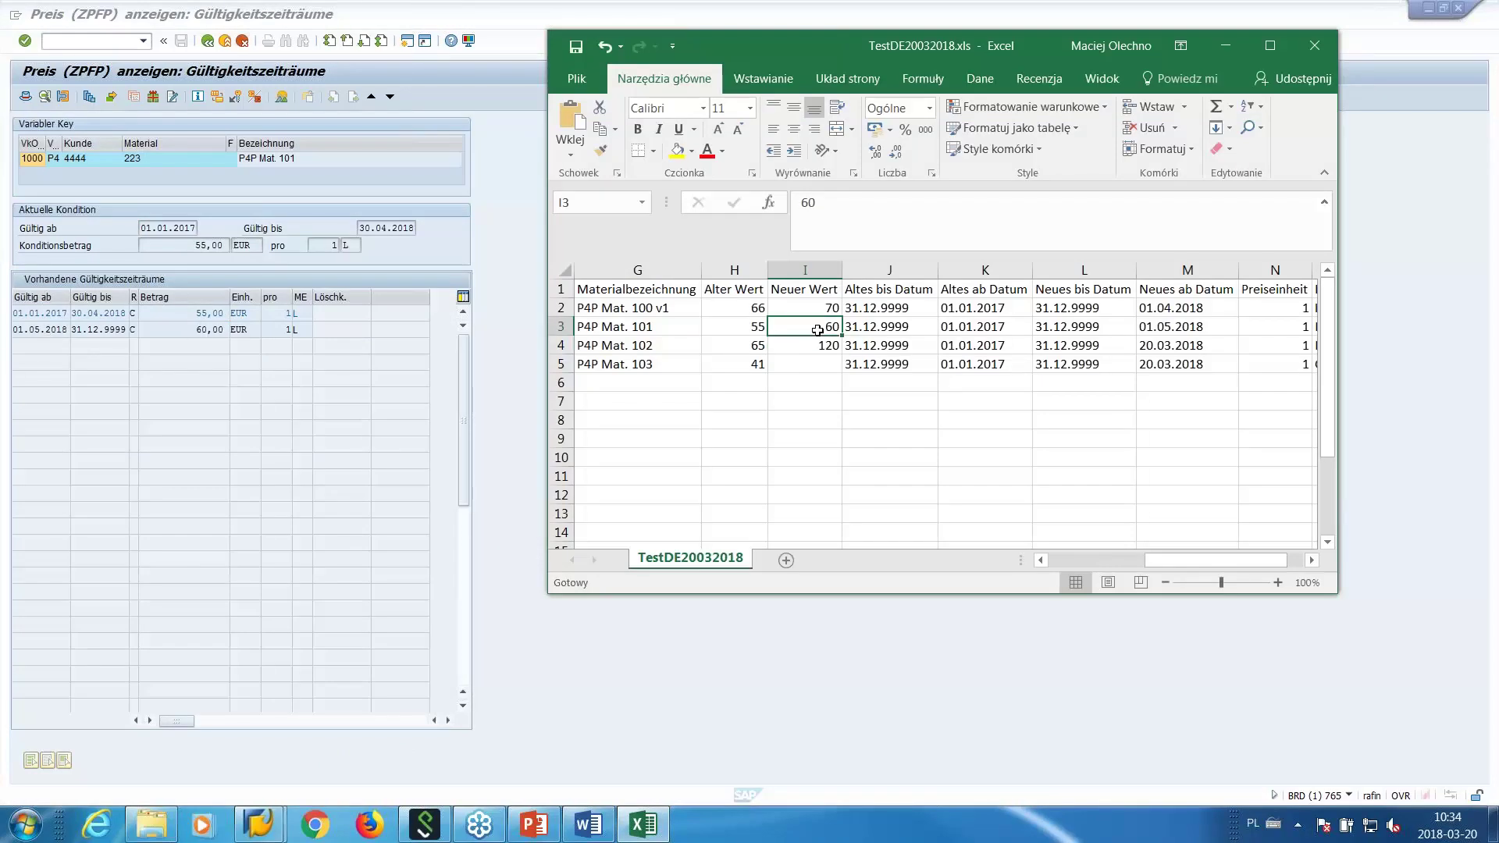
left_click(251, 303)
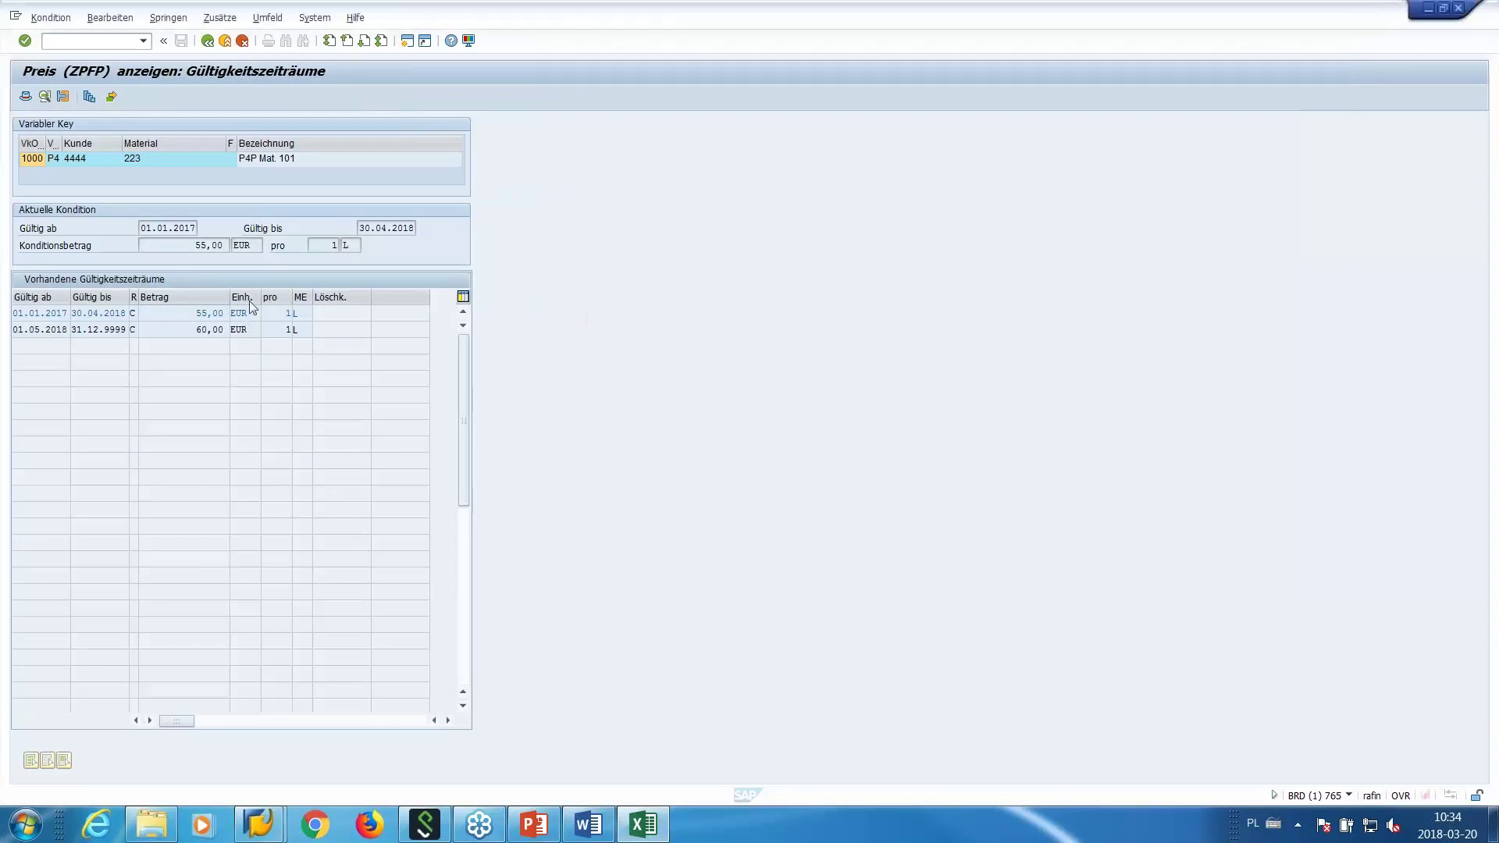
Leave the condition record display and load run 136 in the P4P Cockpit.
left_click(208, 41)
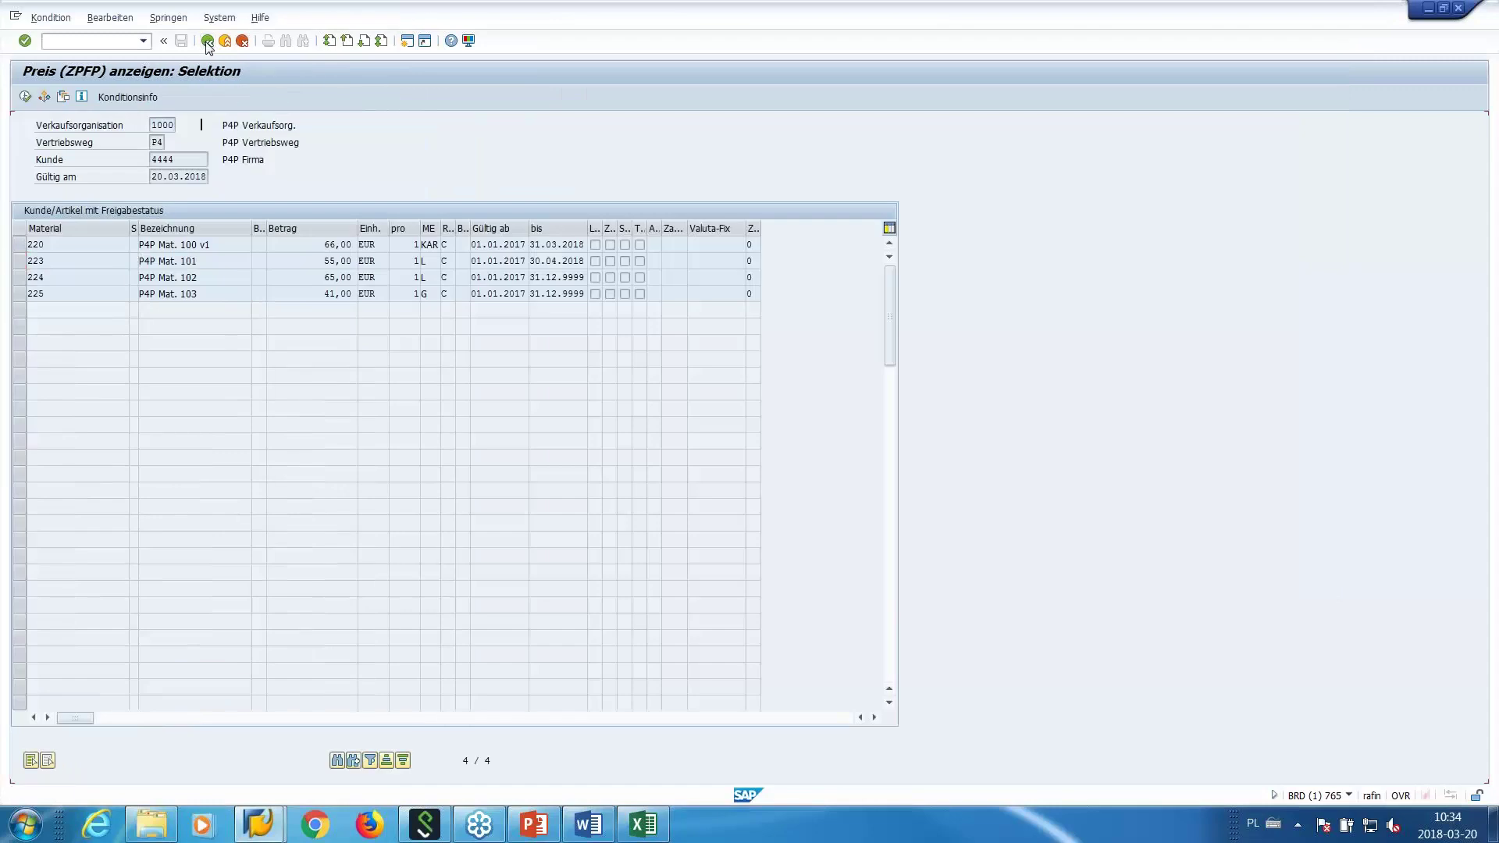
left_click(207, 41)
left_click(208, 40)
left_click(208, 41)
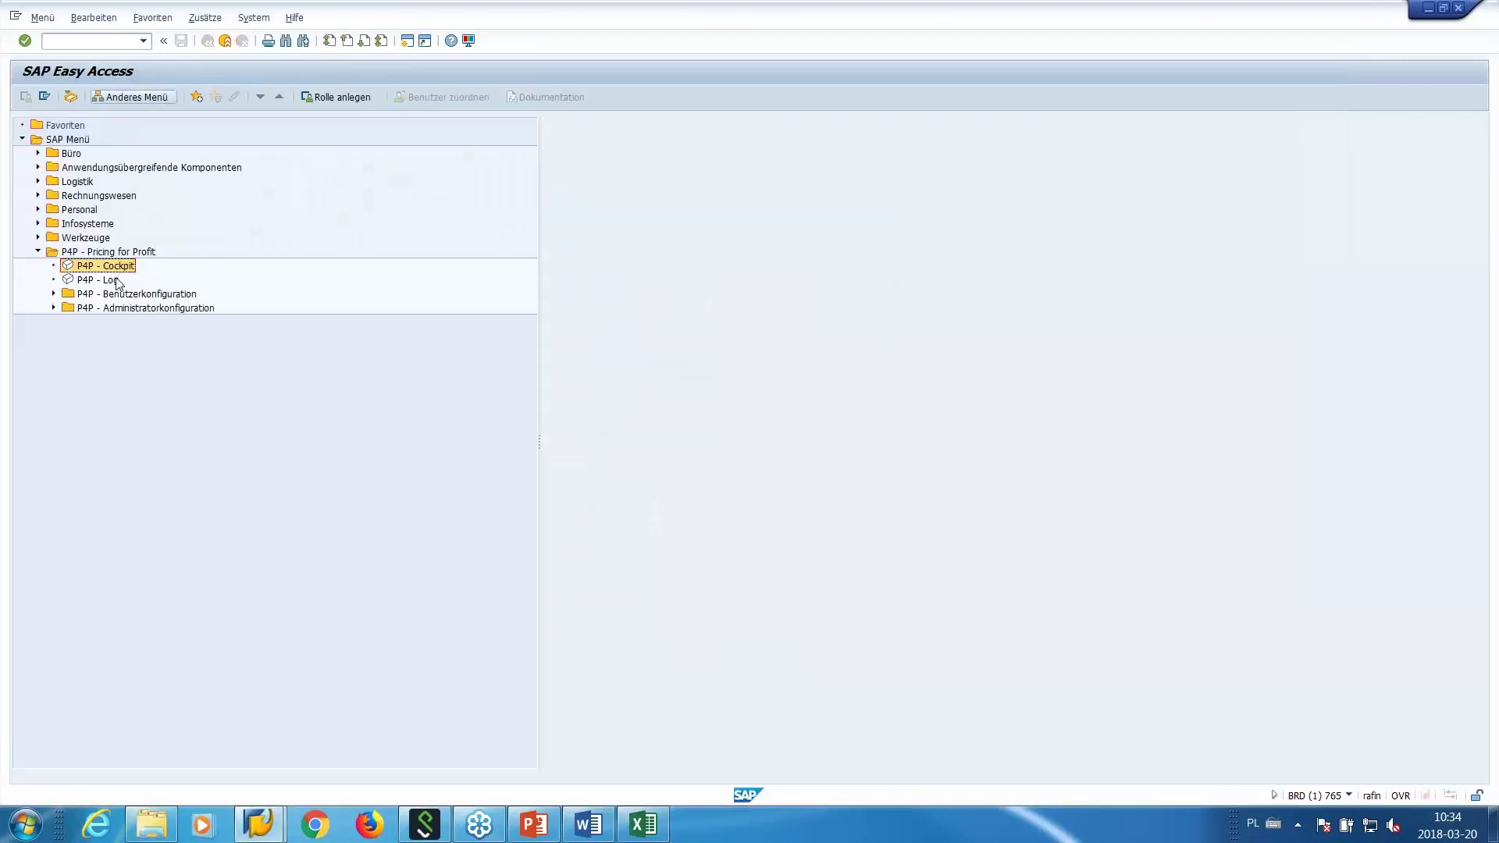
double_click(102, 267)
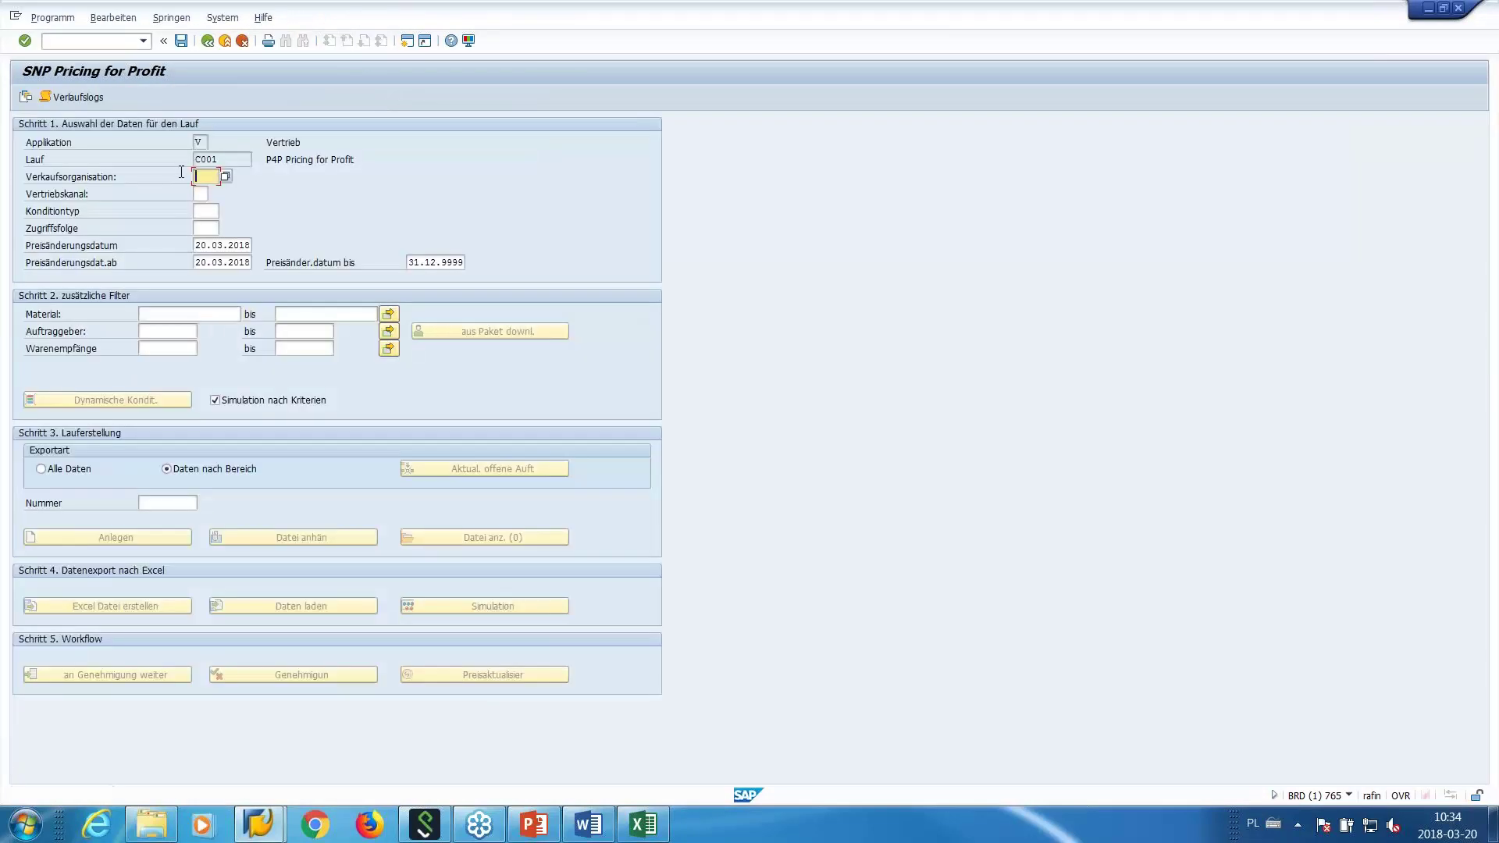
left_click(164, 503)
type("136")
key("Return")
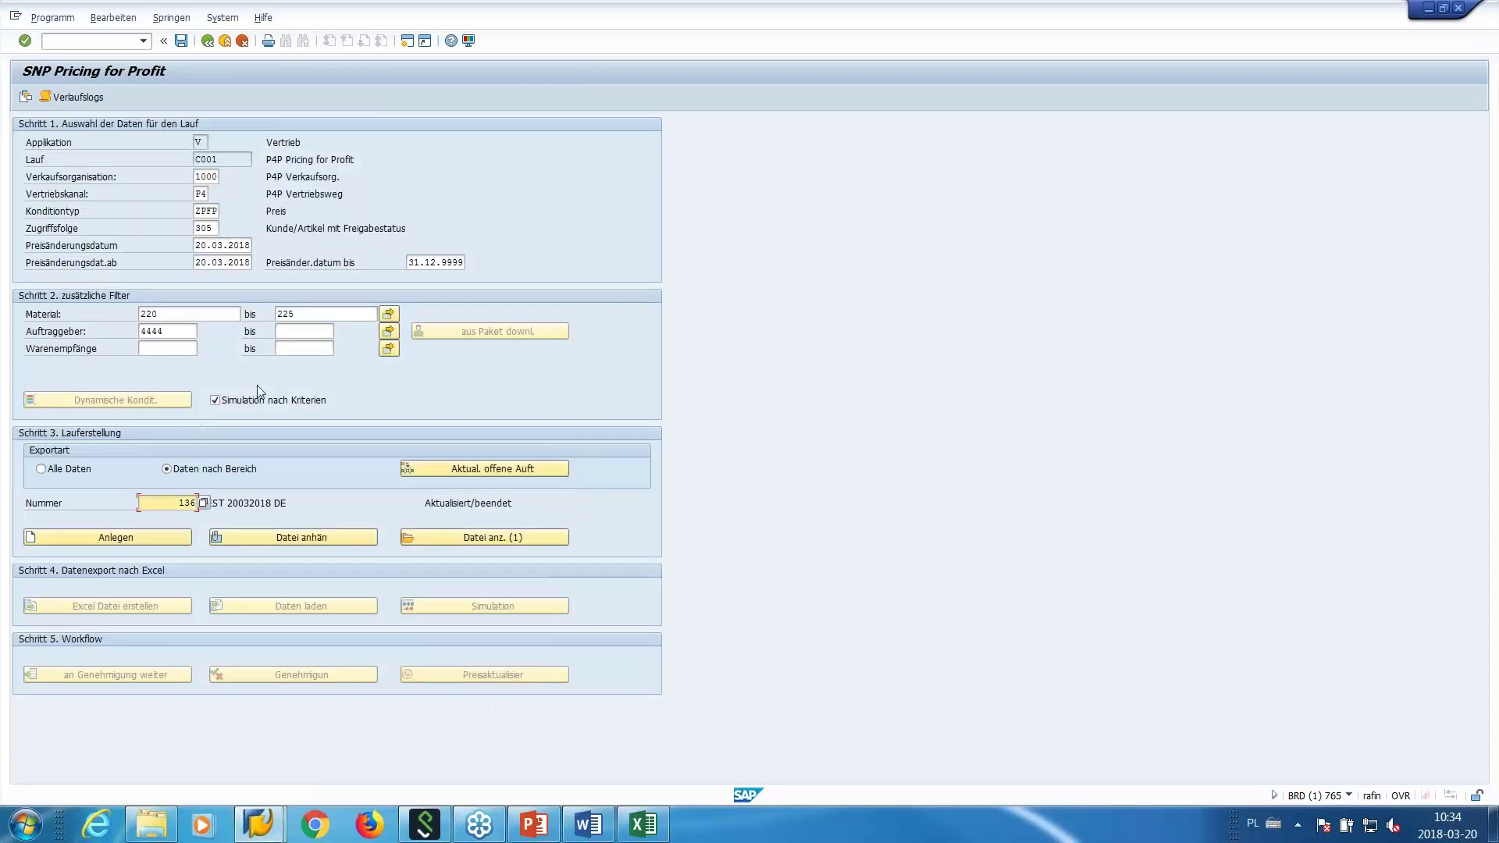
Open the history logs of run 136 and examine the messages of the 10:23:35 and 10:29:03 entries.
left_click(376, 160)
left_click(86, 100)
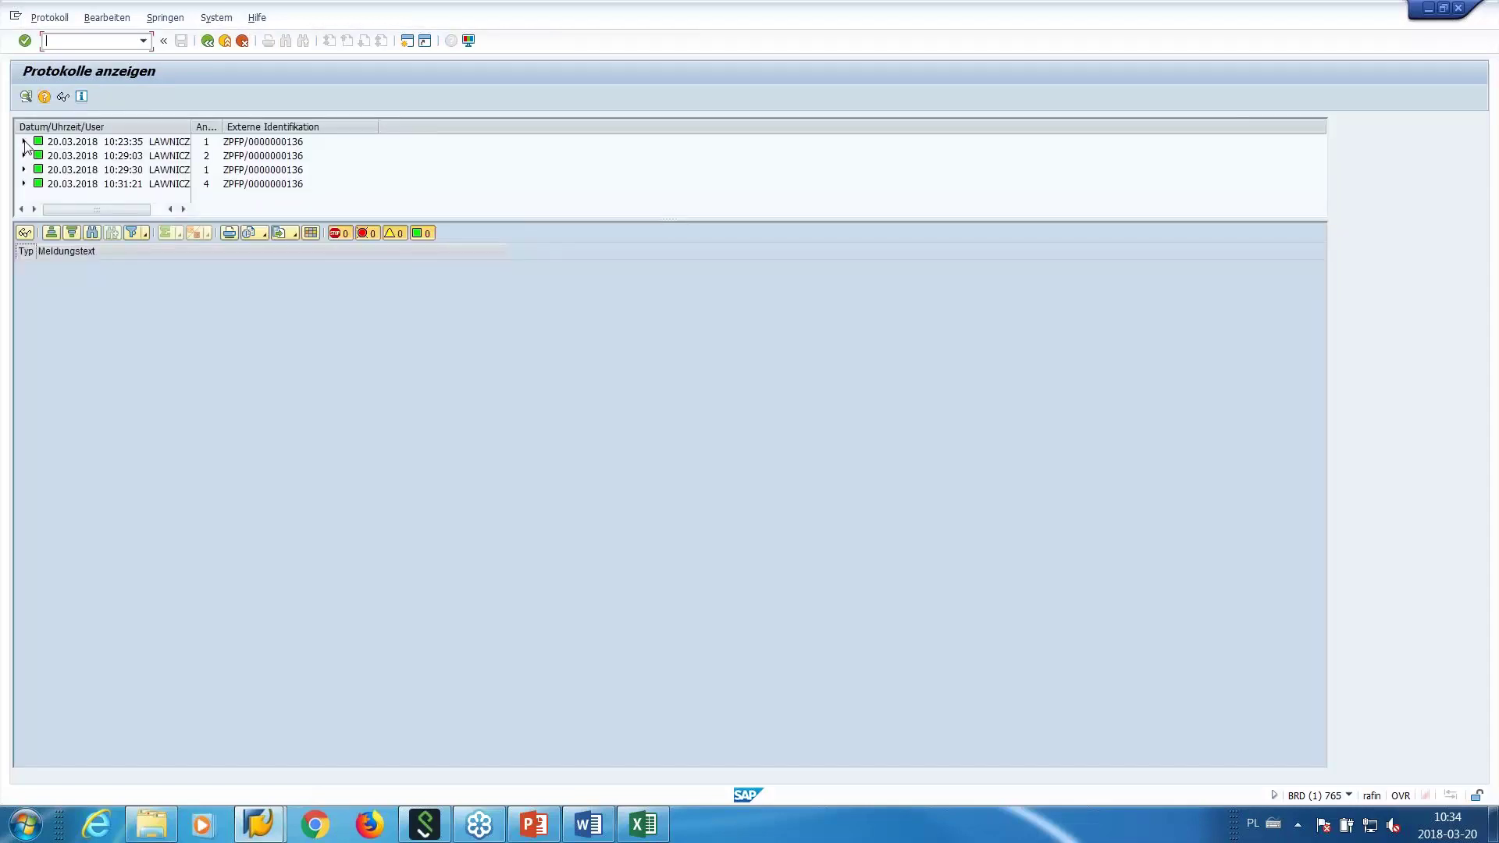
left_click(24, 142)
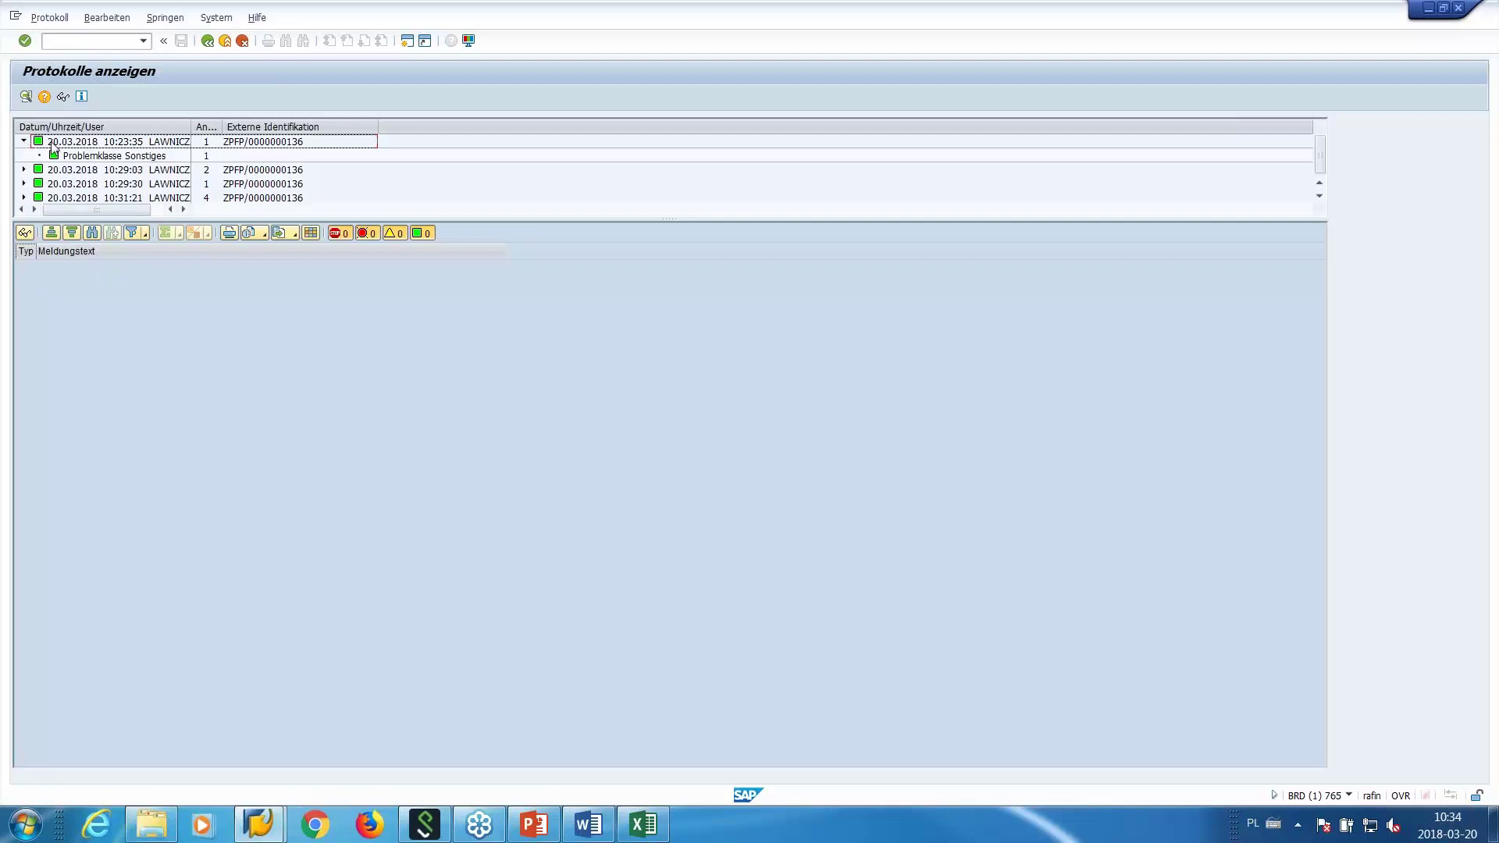
left_click(98, 142)
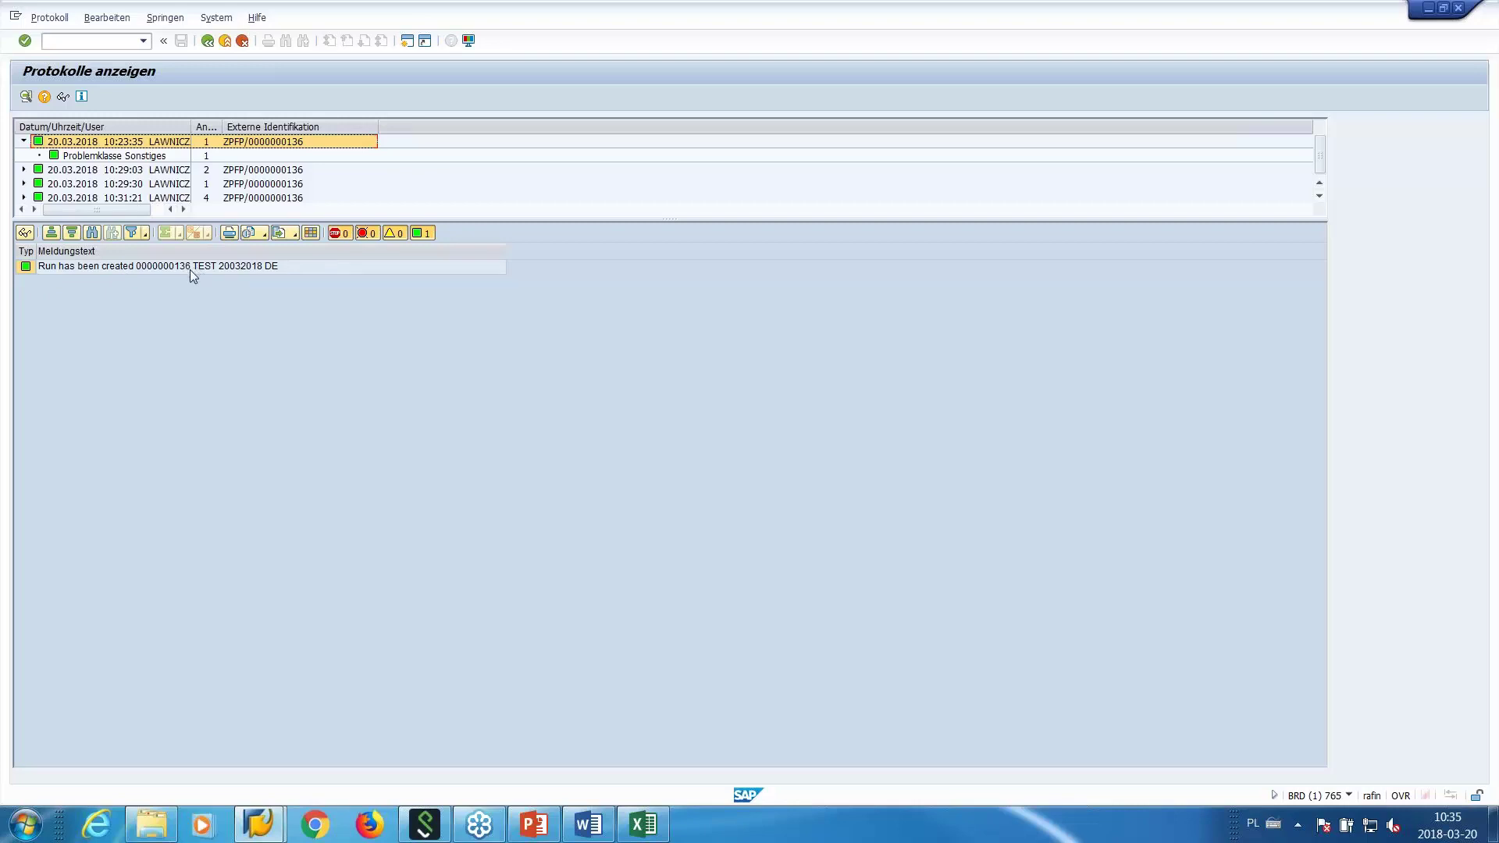
left_click(231, 268)
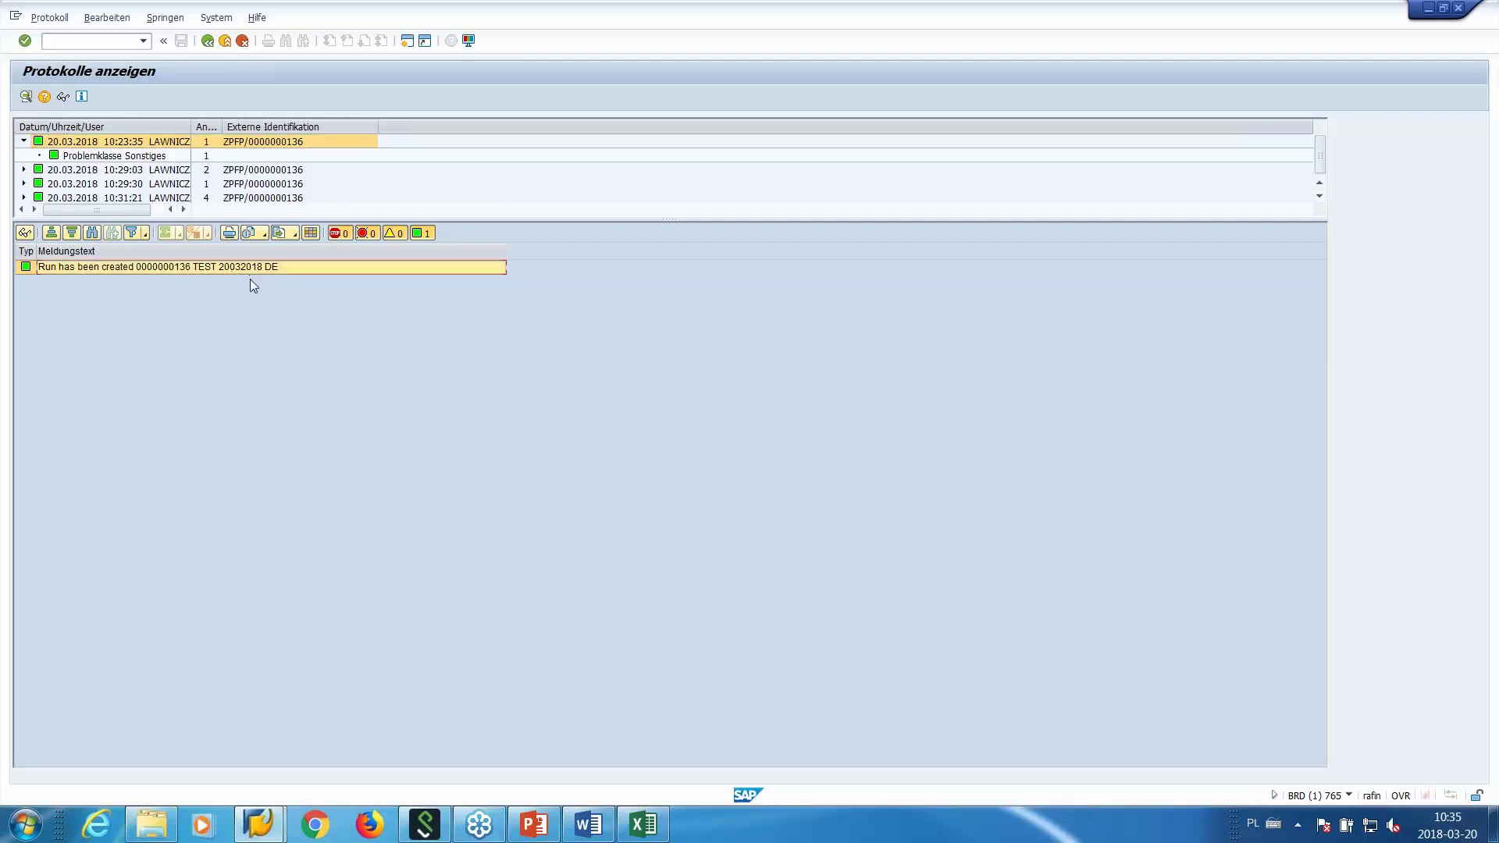
left_click(110, 174)
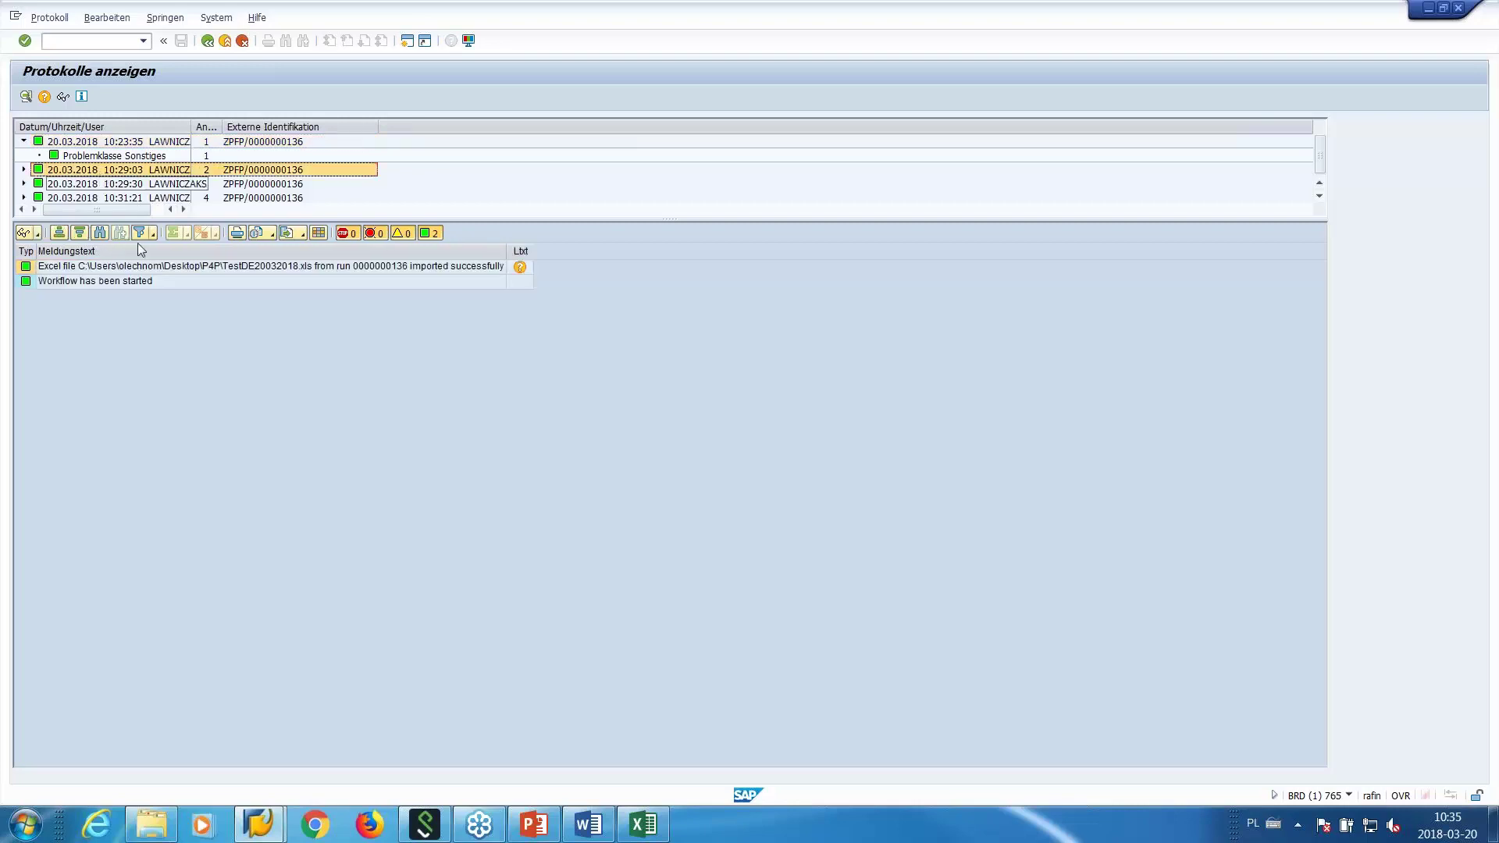
left_click(190, 269)
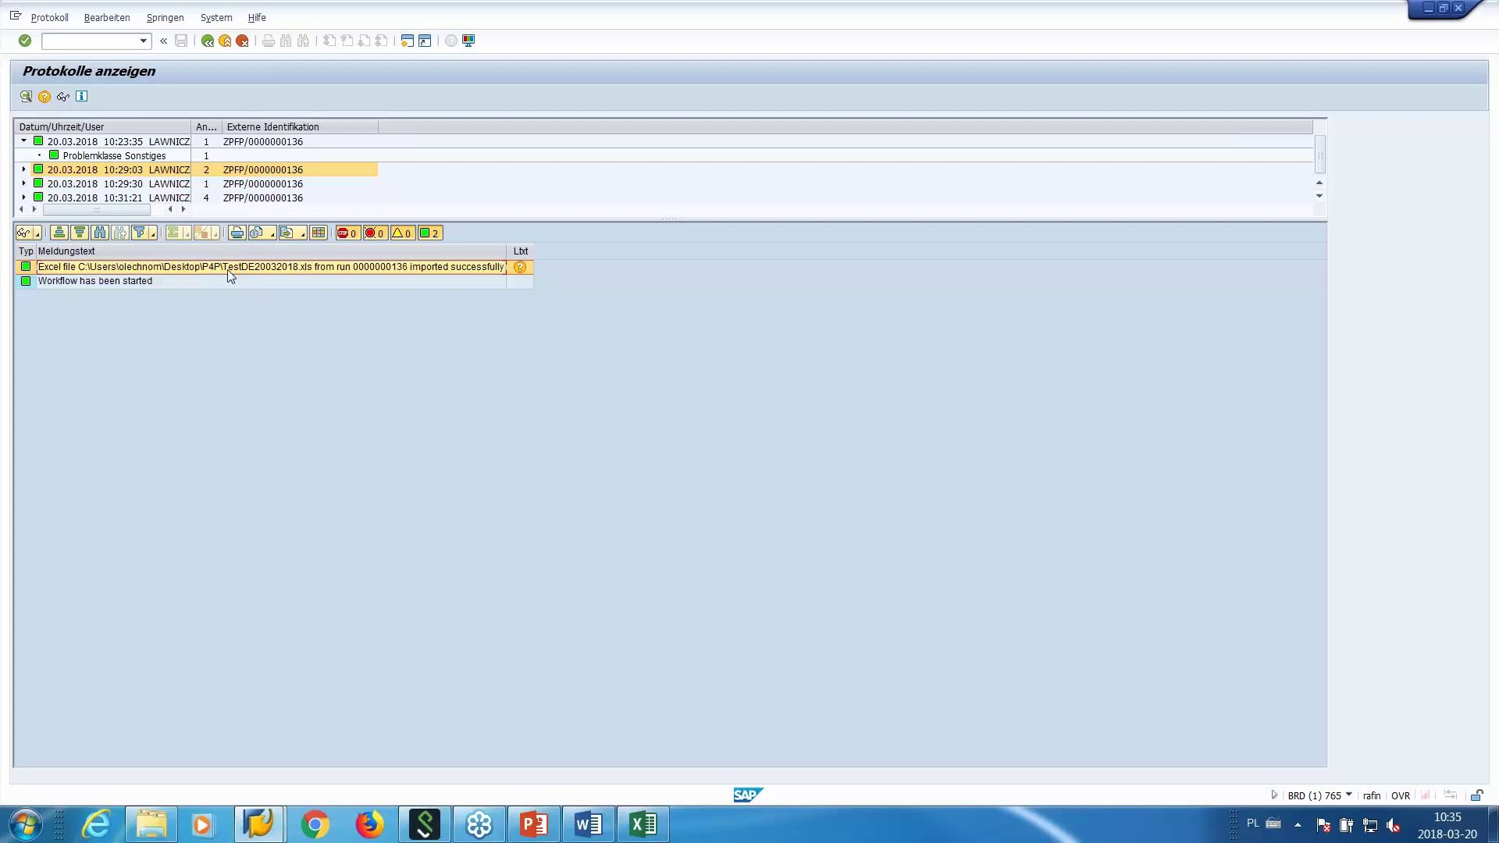
left_click(145, 284)
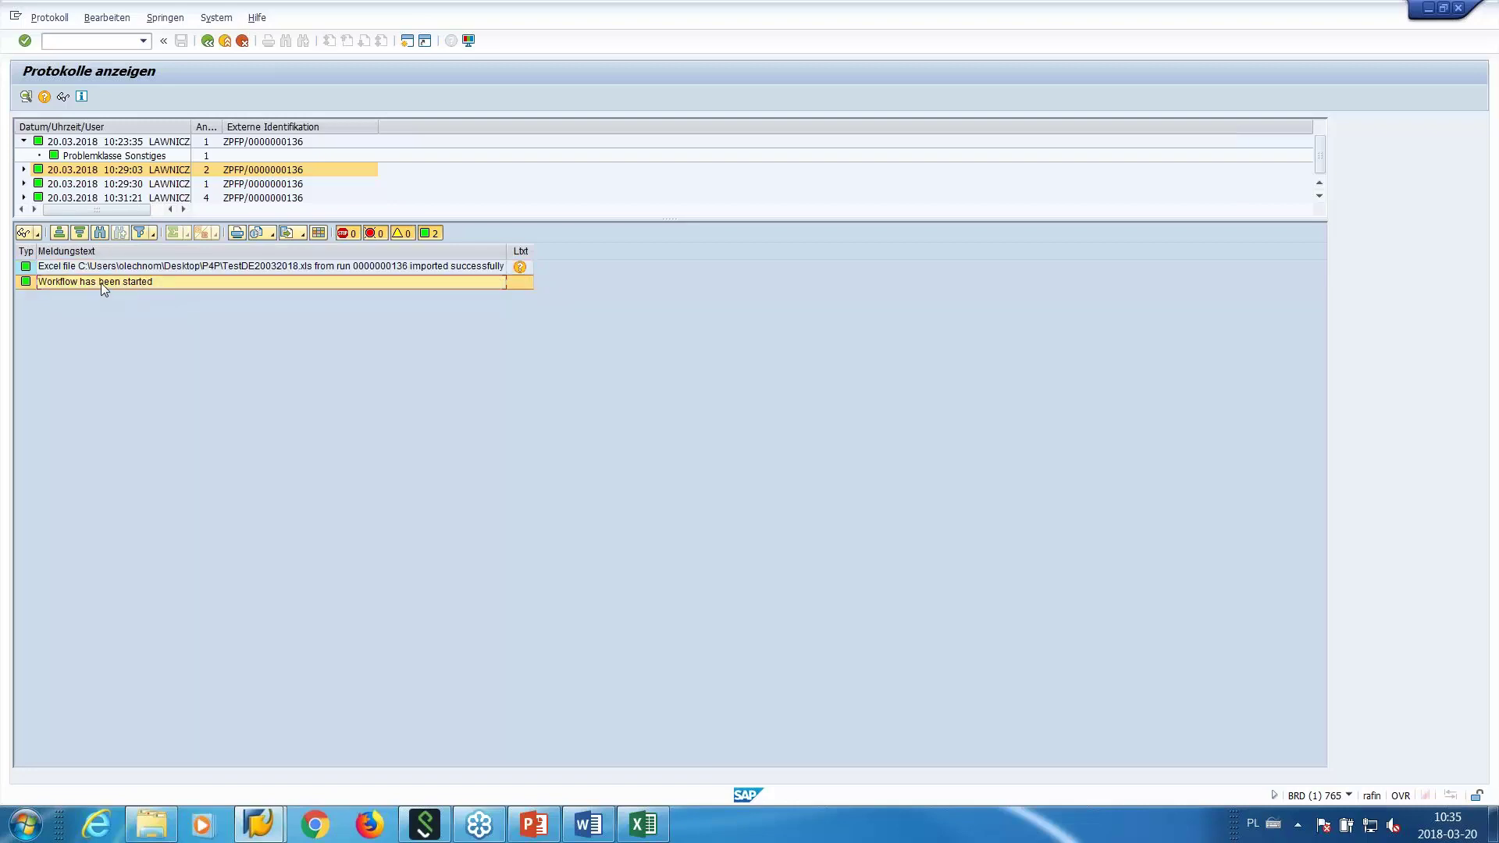
Examine the messages of the 10:29:30 and 10:31:21 log entries, including the article price updates, and return to the cockpit.
left_click(117, 188)
left_click(174, 268)
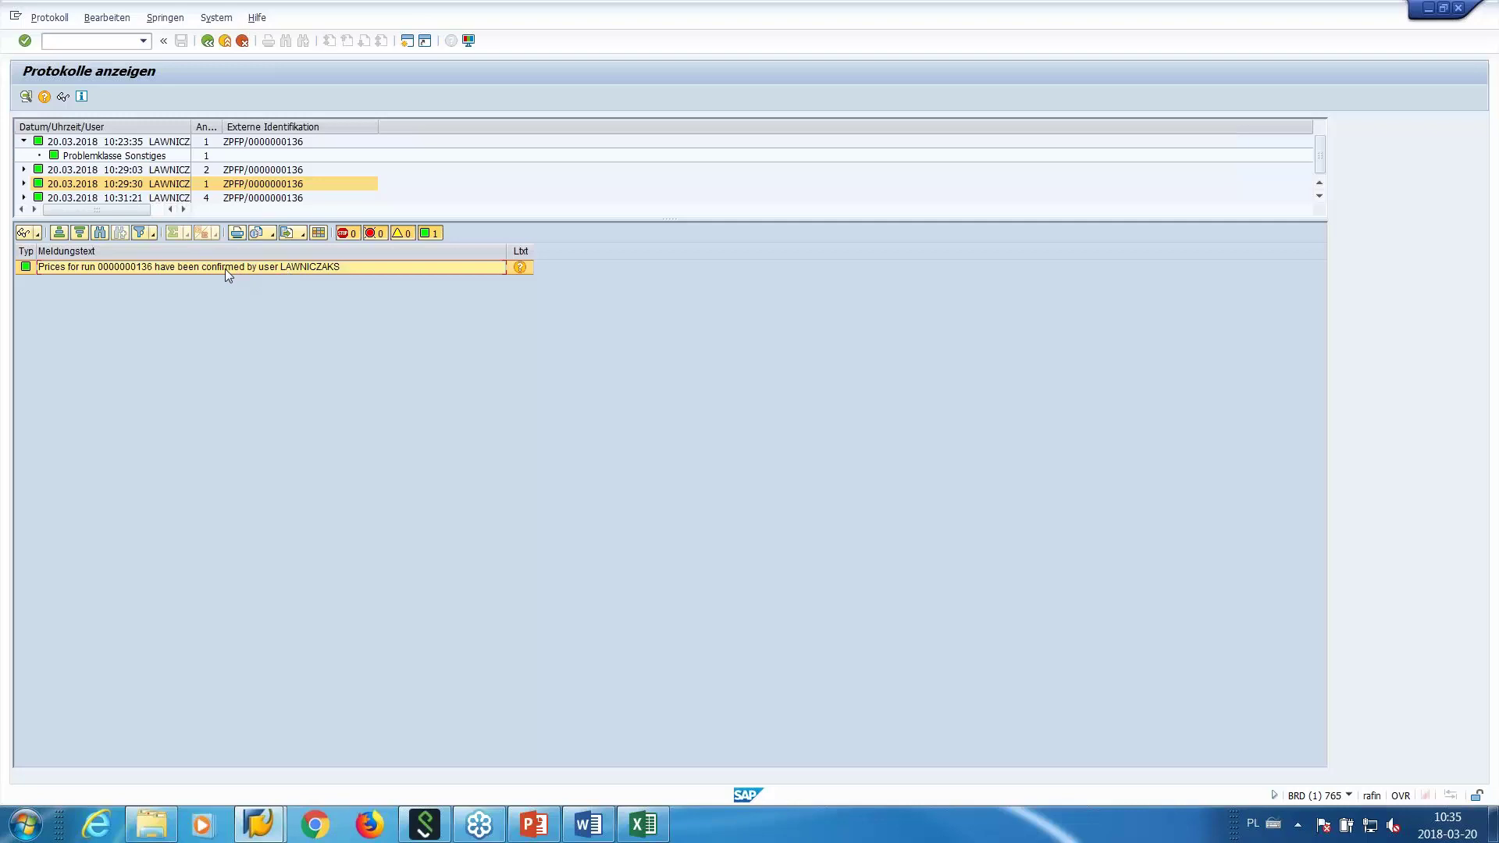
left_click(115, 198)
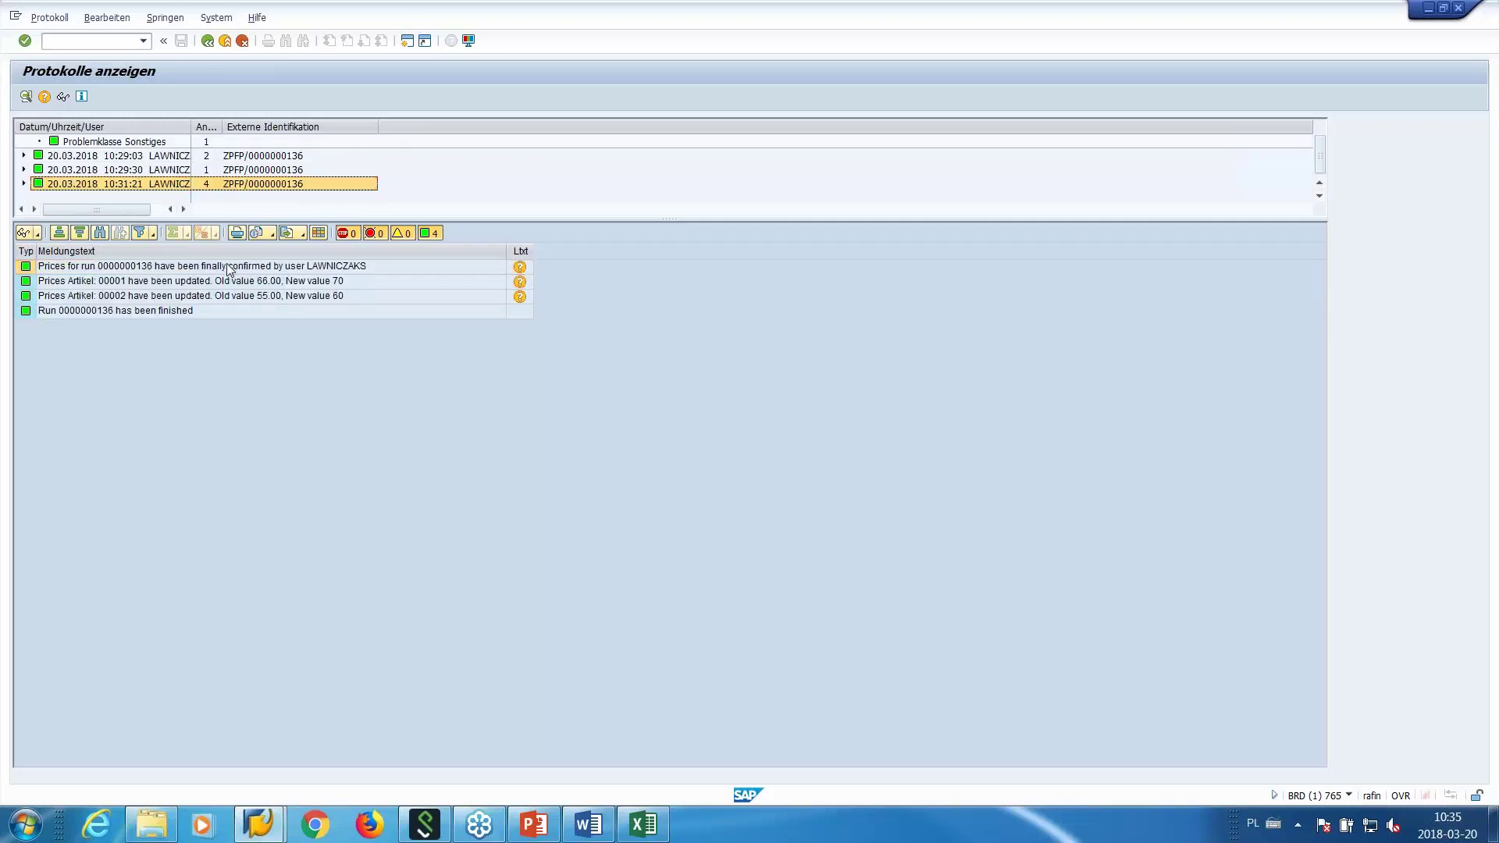
left_click(205, 270)
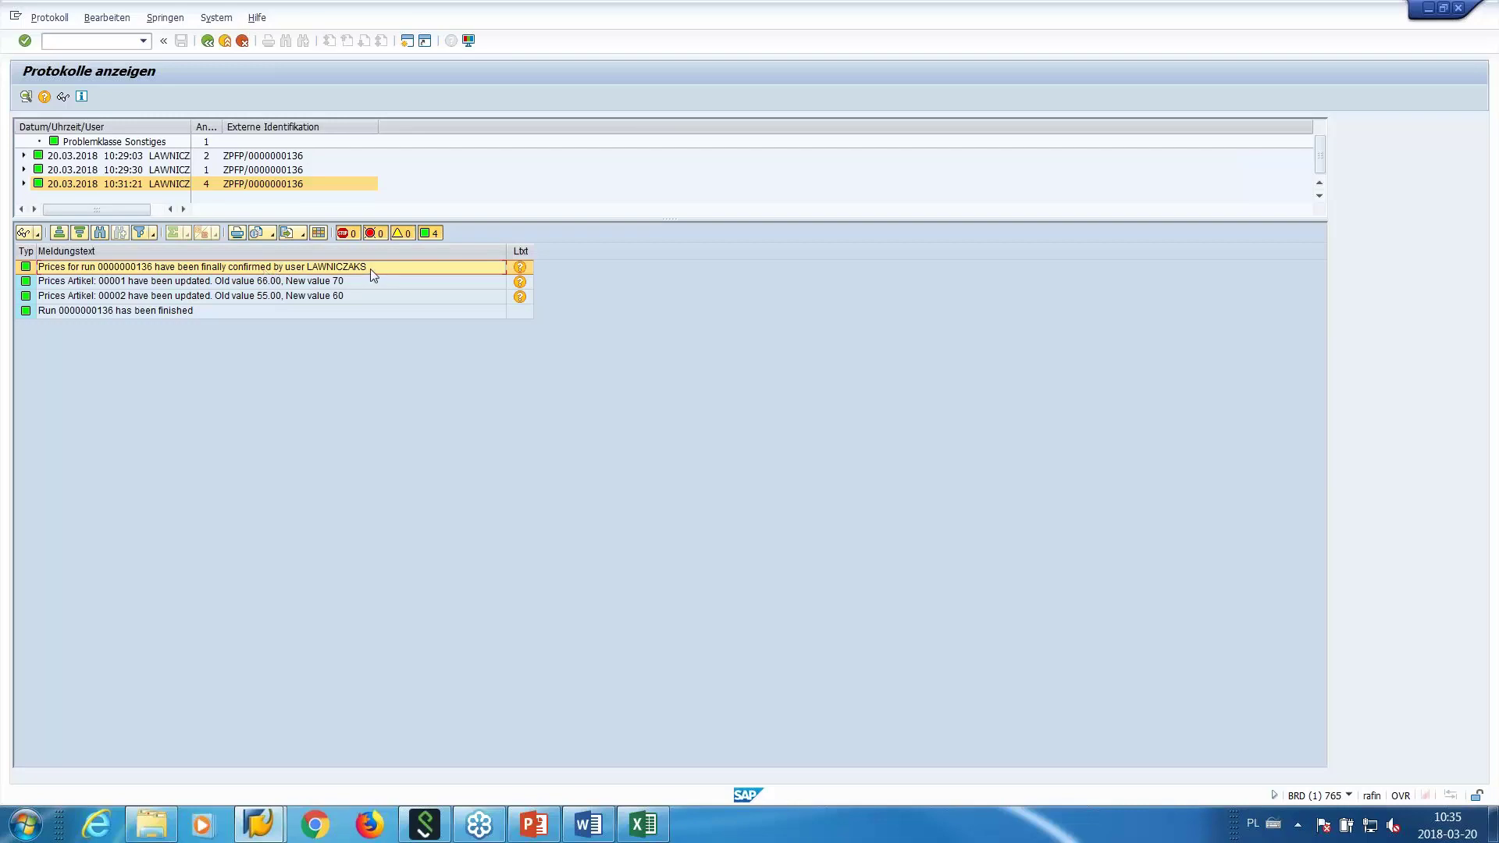
left_click(280, 283)
left_click(235, 297)
left_click(197, 284)
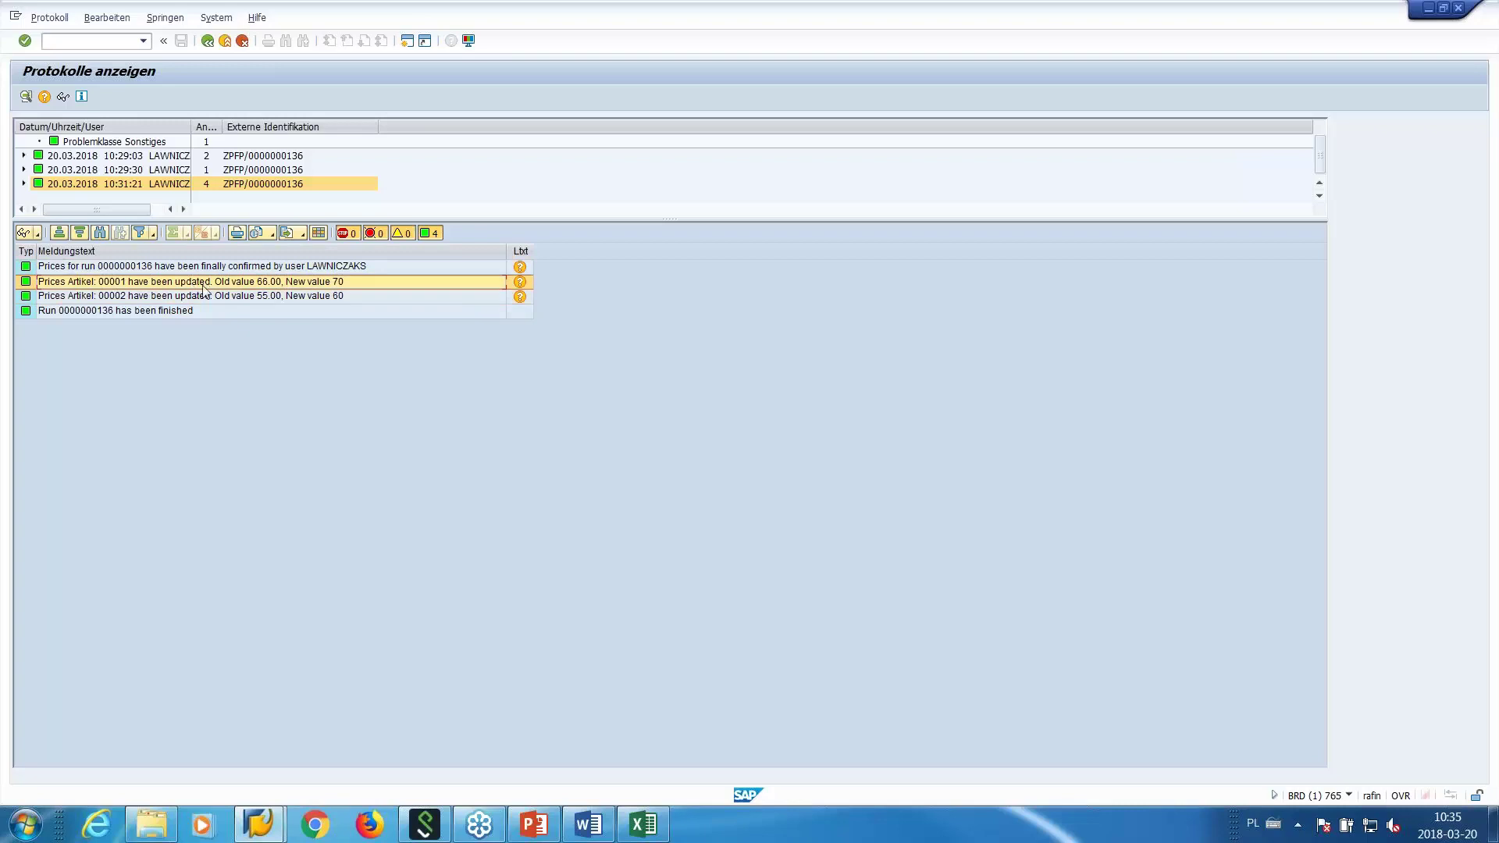
left_click(273, 297)
left_click(171, 311)
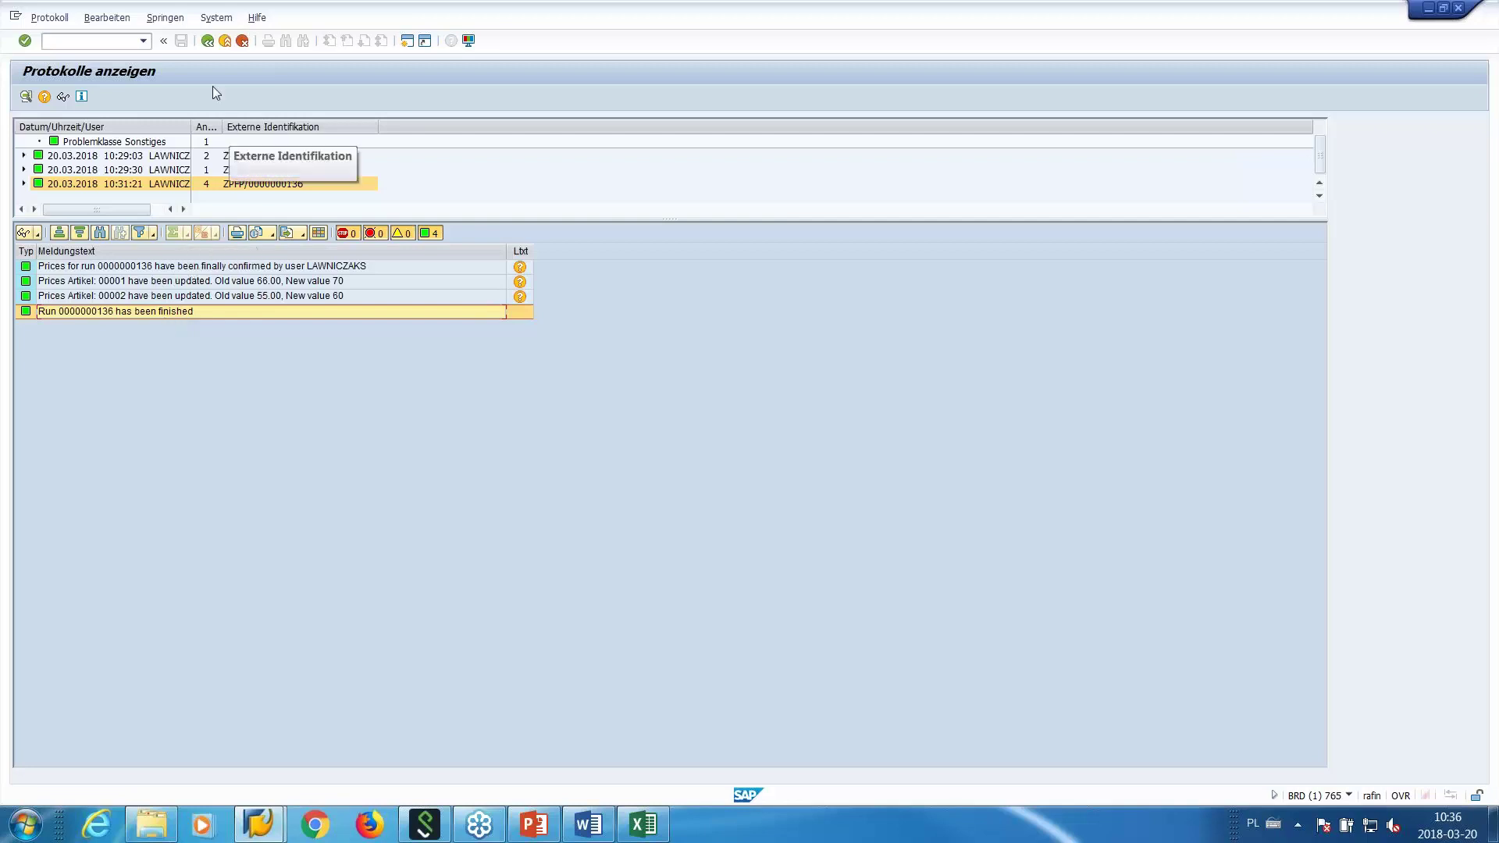
left_click(206, 40)
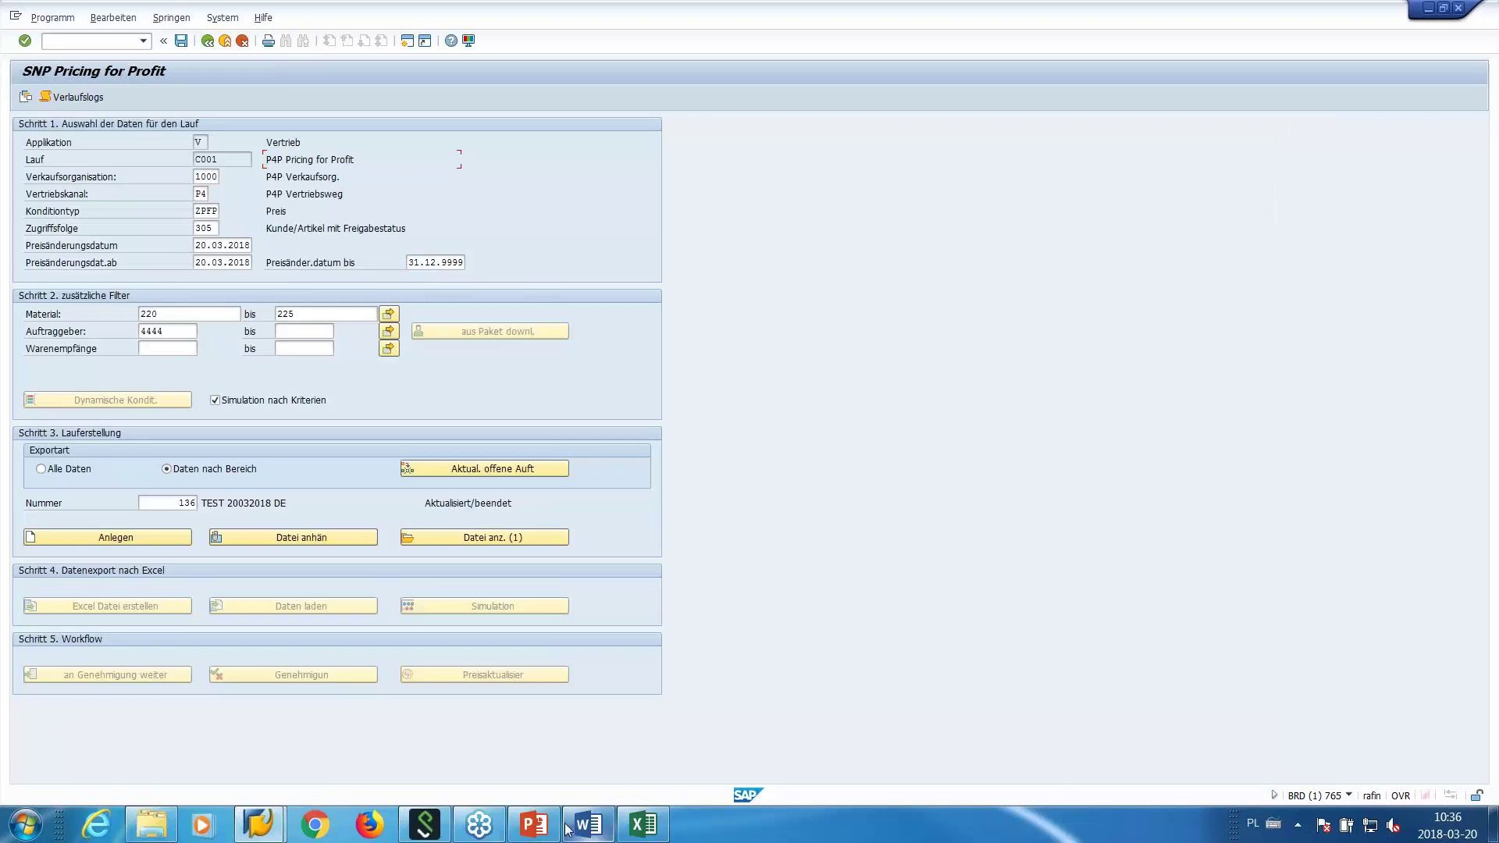
Switch to PowerPoint and start the slide show from slide 14, "Danke für Ihre Aufmerksamkeit".
left_click(531, 825)
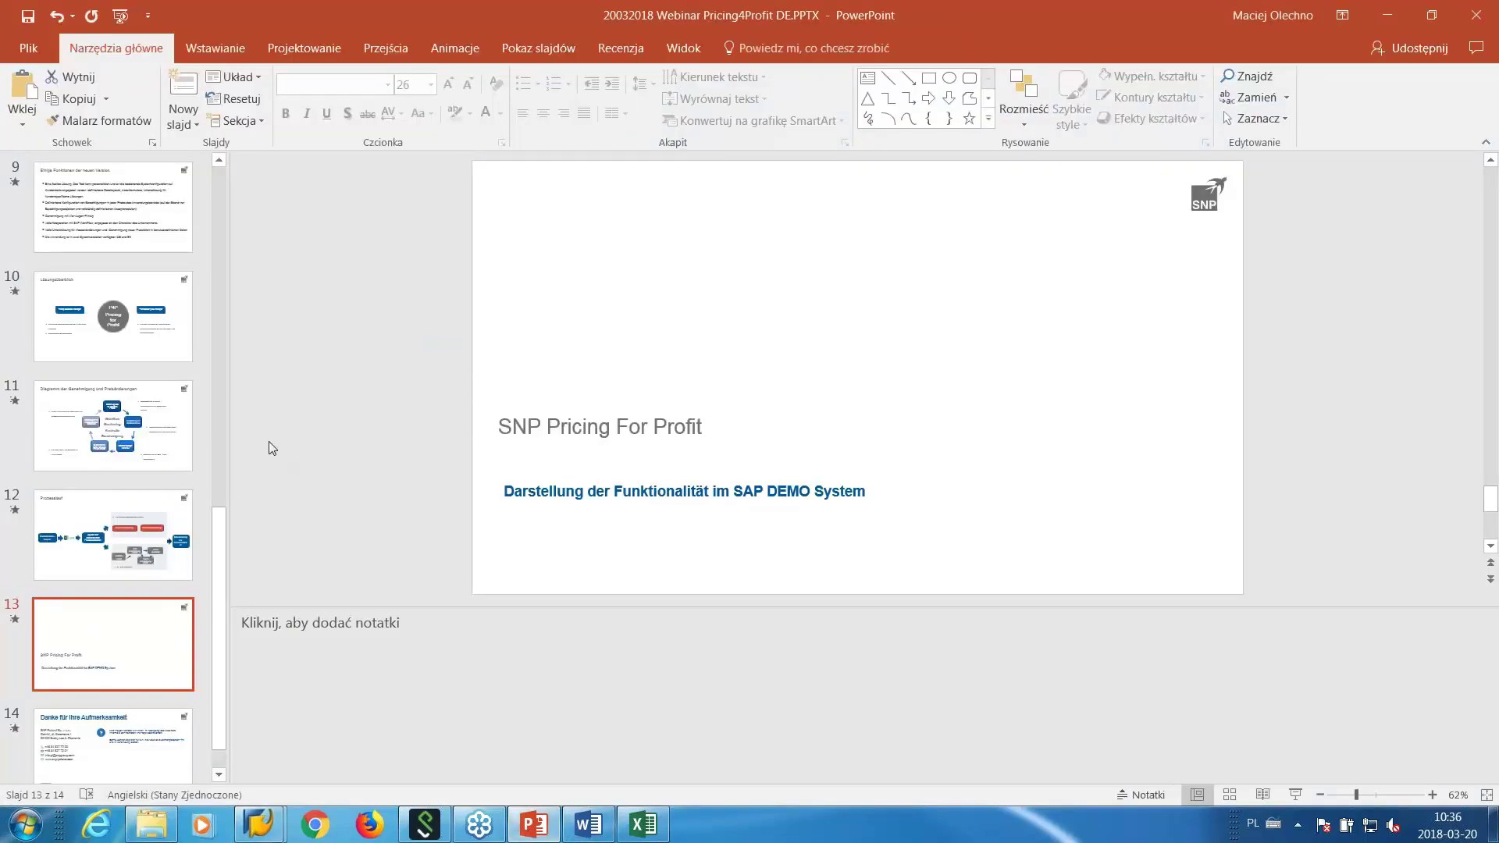
left_click(114, 723)
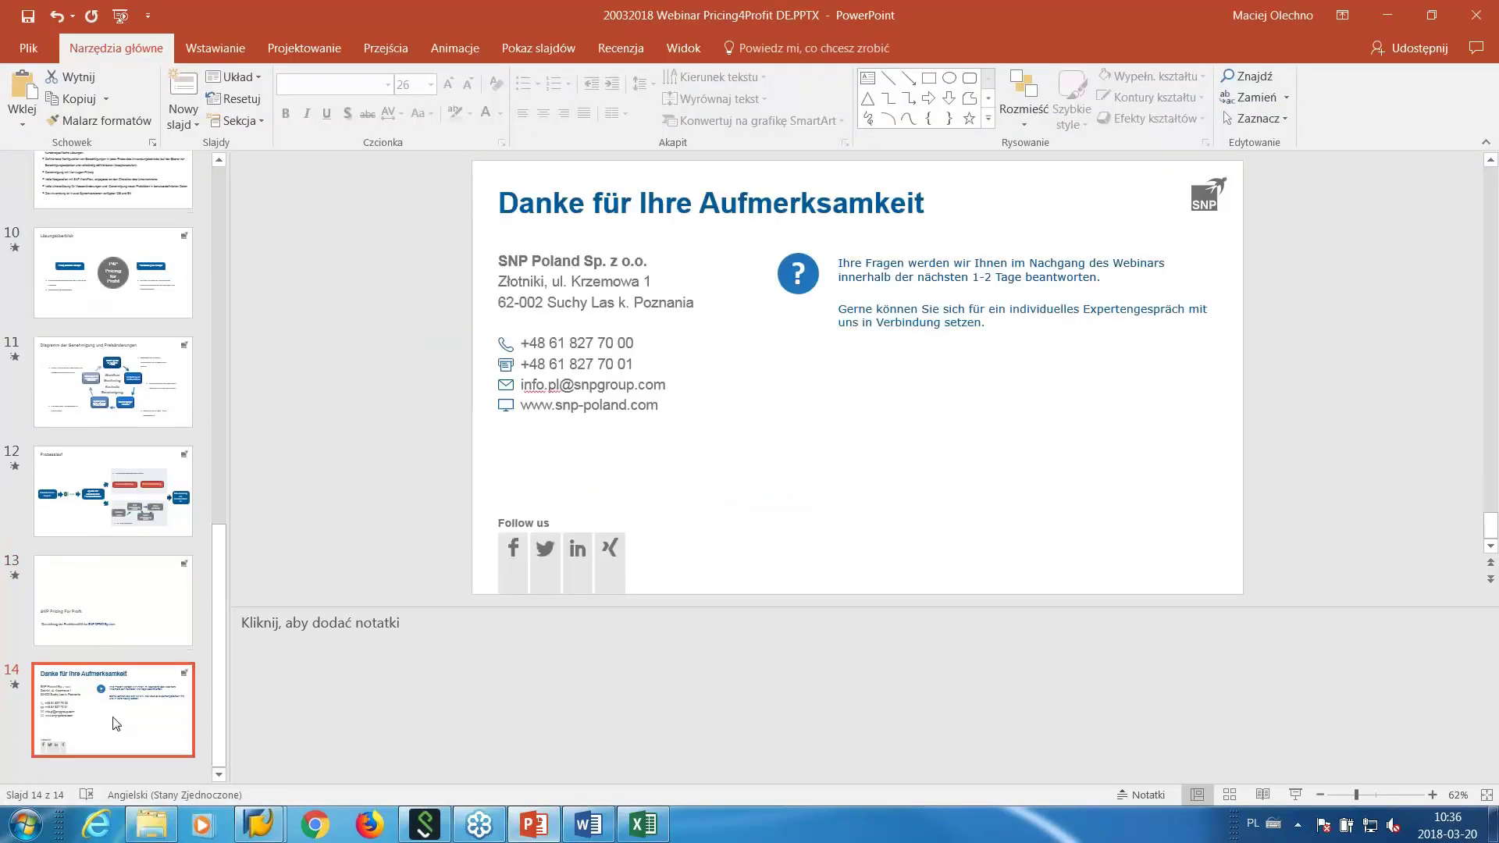
key("shift+F5")
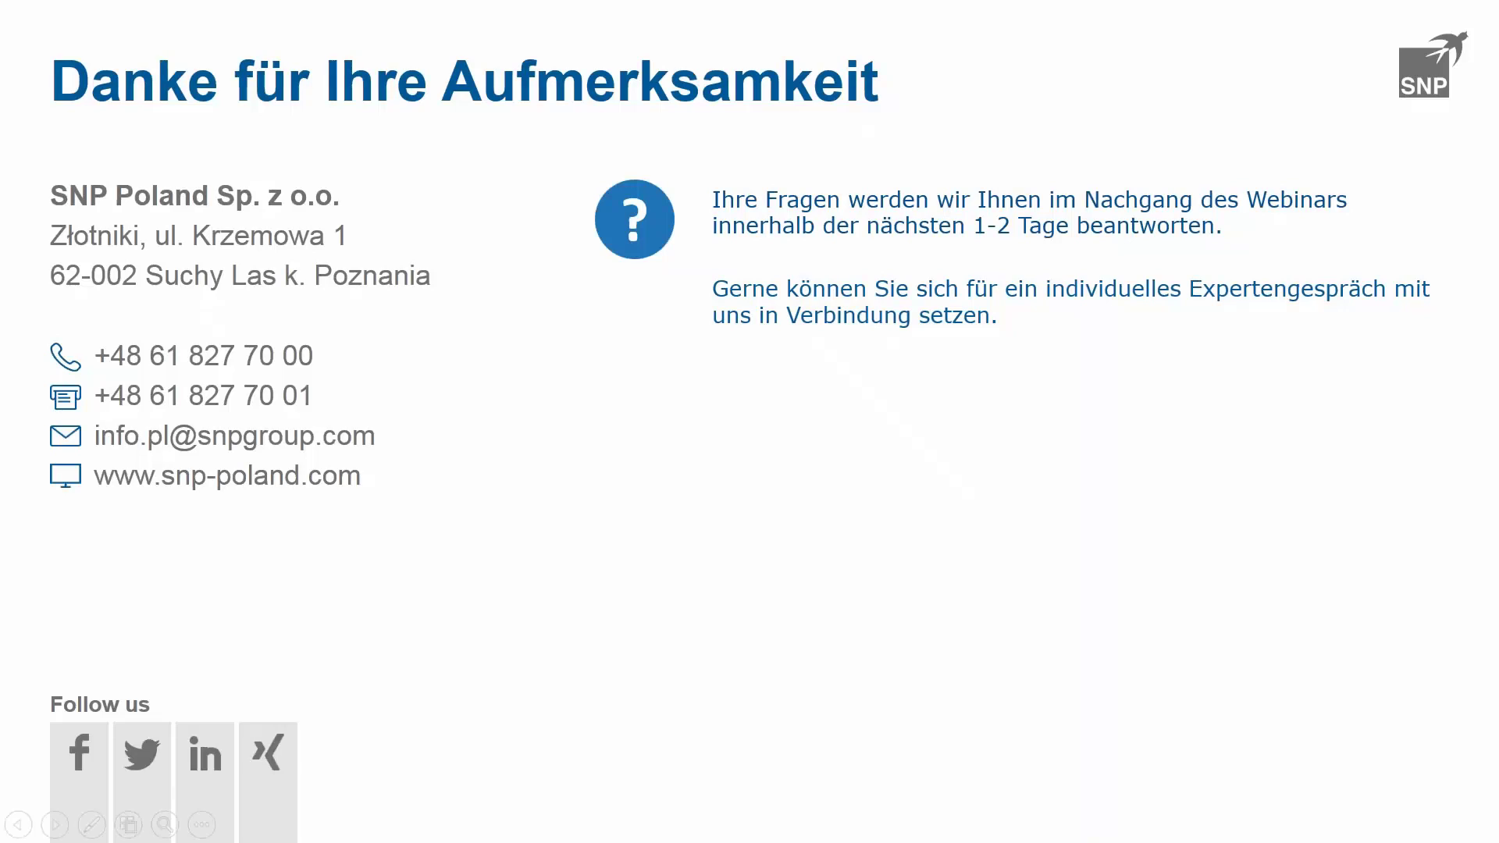